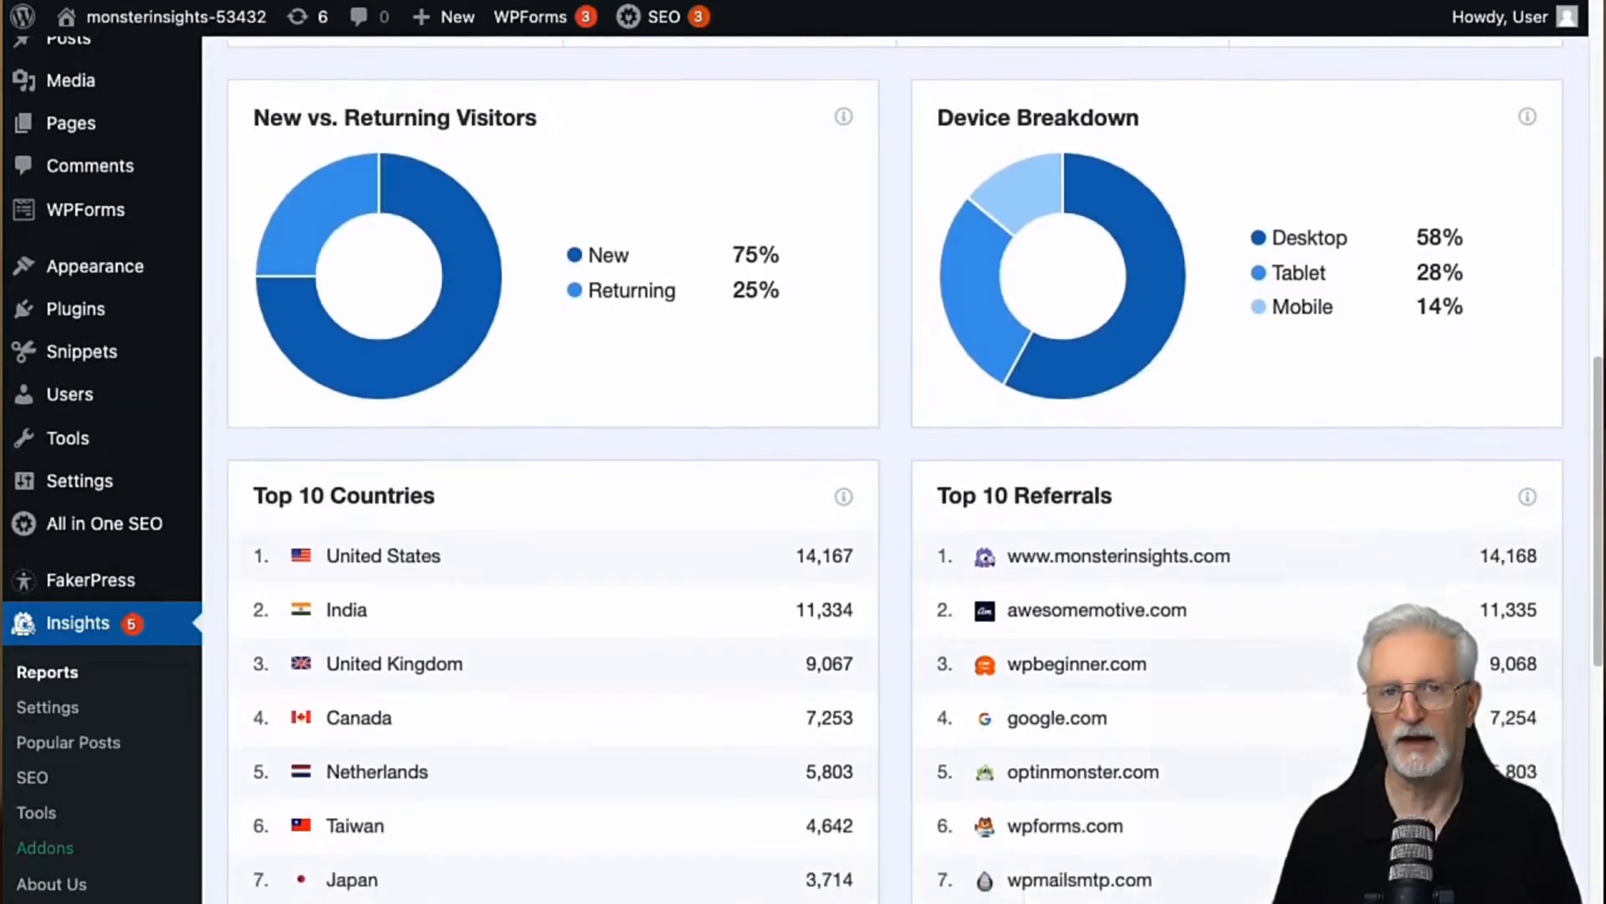
Step: Examine the visitor, country, referral and top page reports, and the analytics tracking features listed on the MonsterInsights website
{"action": "scroll", "coordinate": [895, 469], "scroll_direction": "down", "scroll_amount": 4}
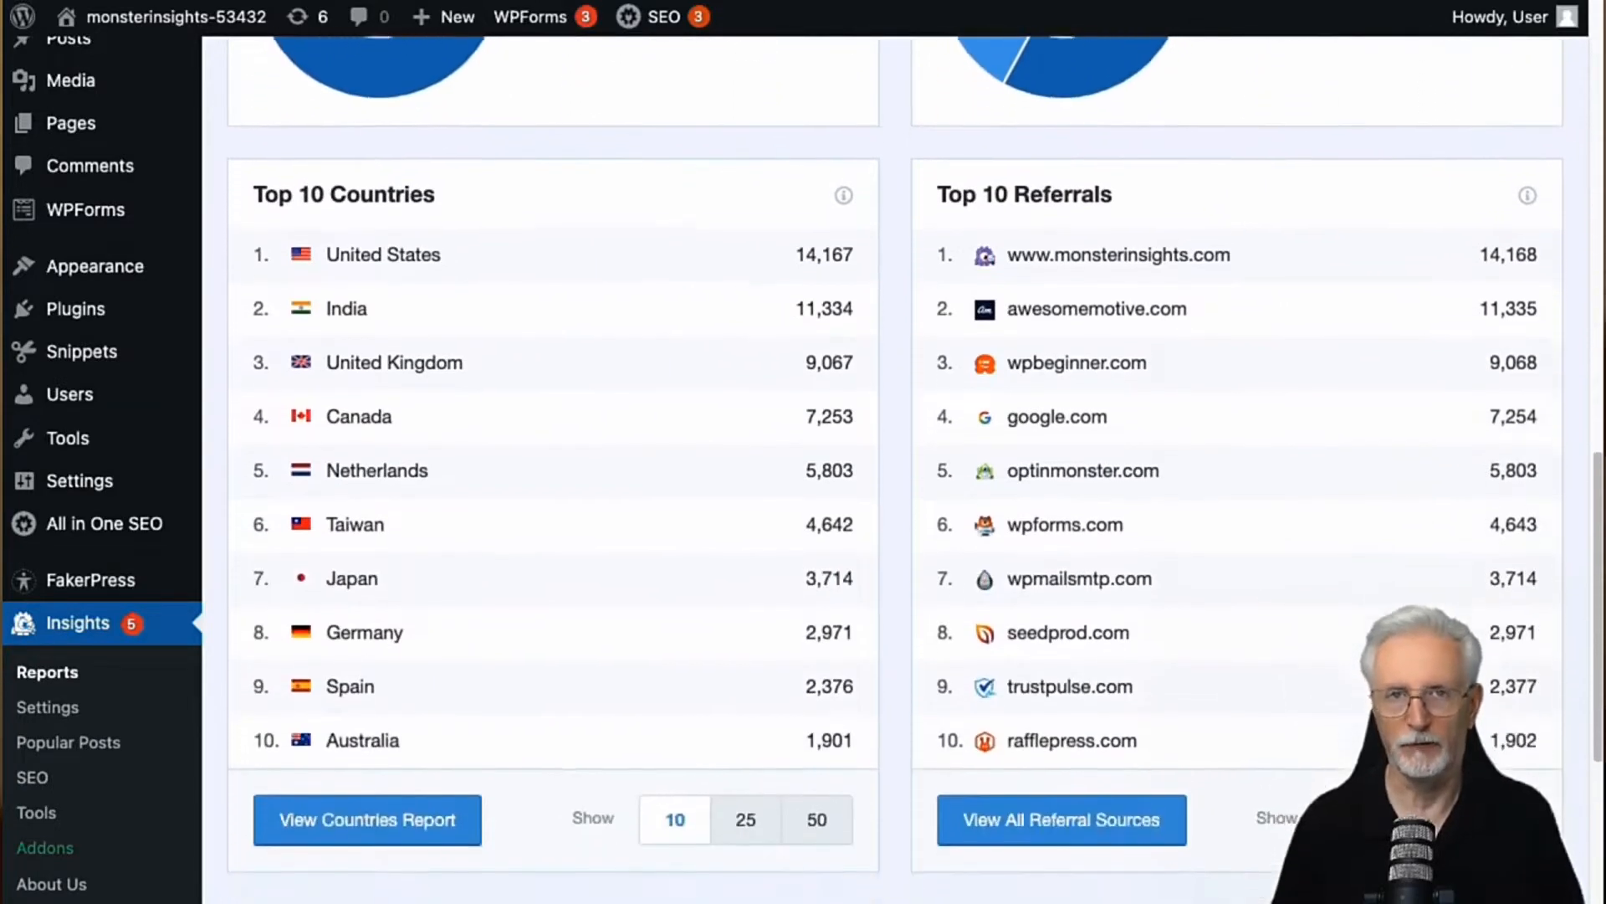
{"action": "scroll", "coordinate": [895, 469], "scroll_direction": "down", "scroll_amount": 4}
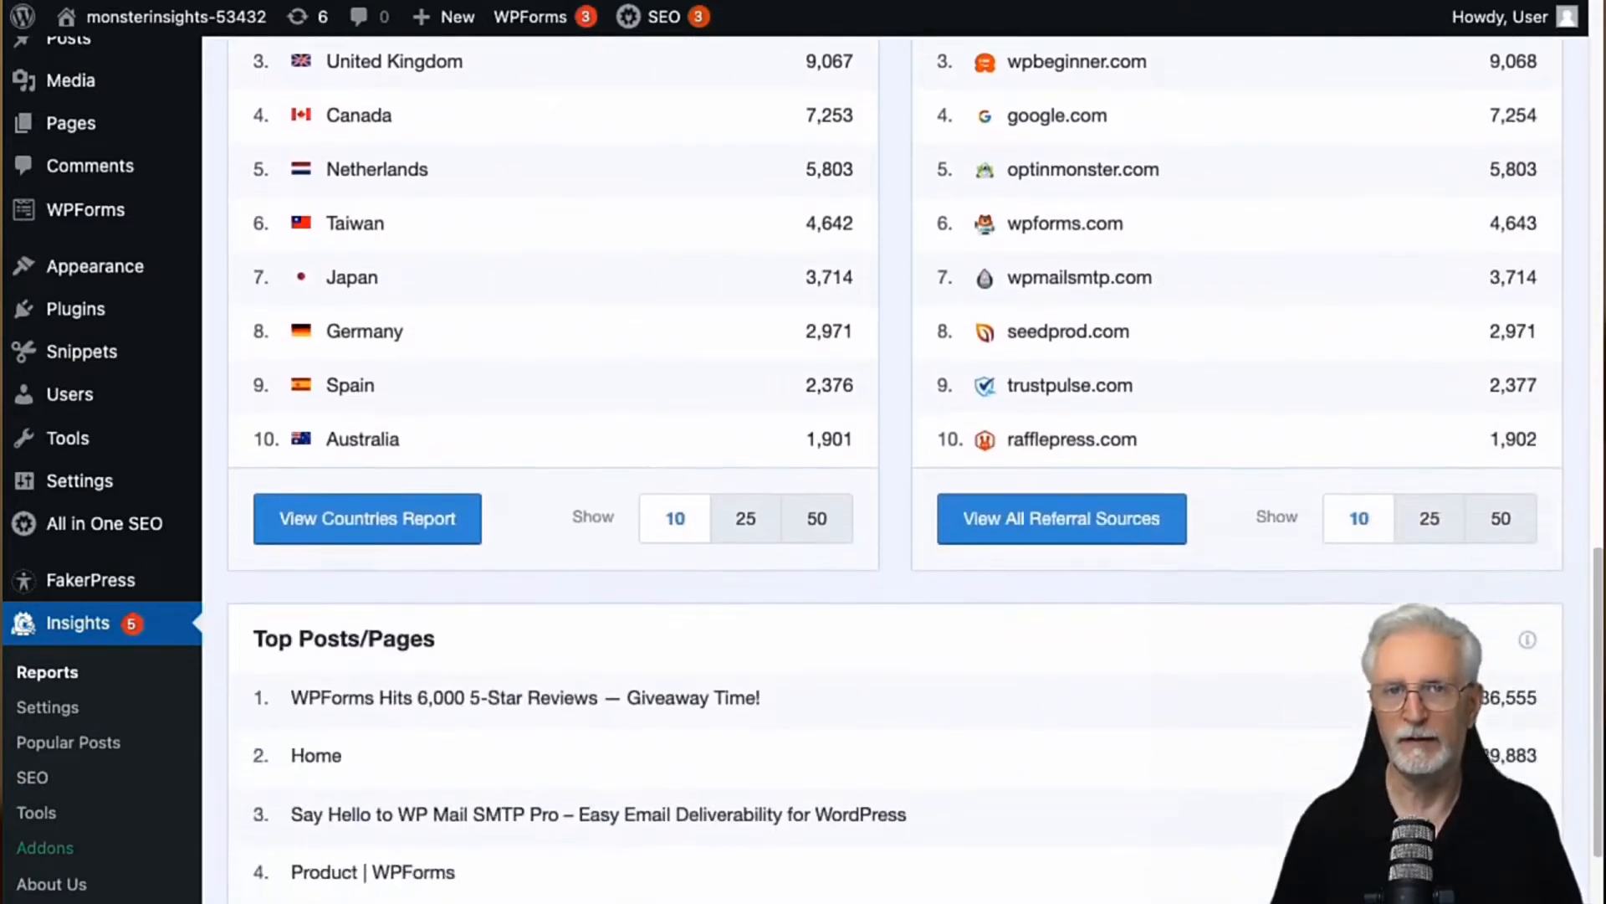
{"action": "scroll", "coordinate": [895, 469], "scroll_direction": "down", "scroll_amount": 3}
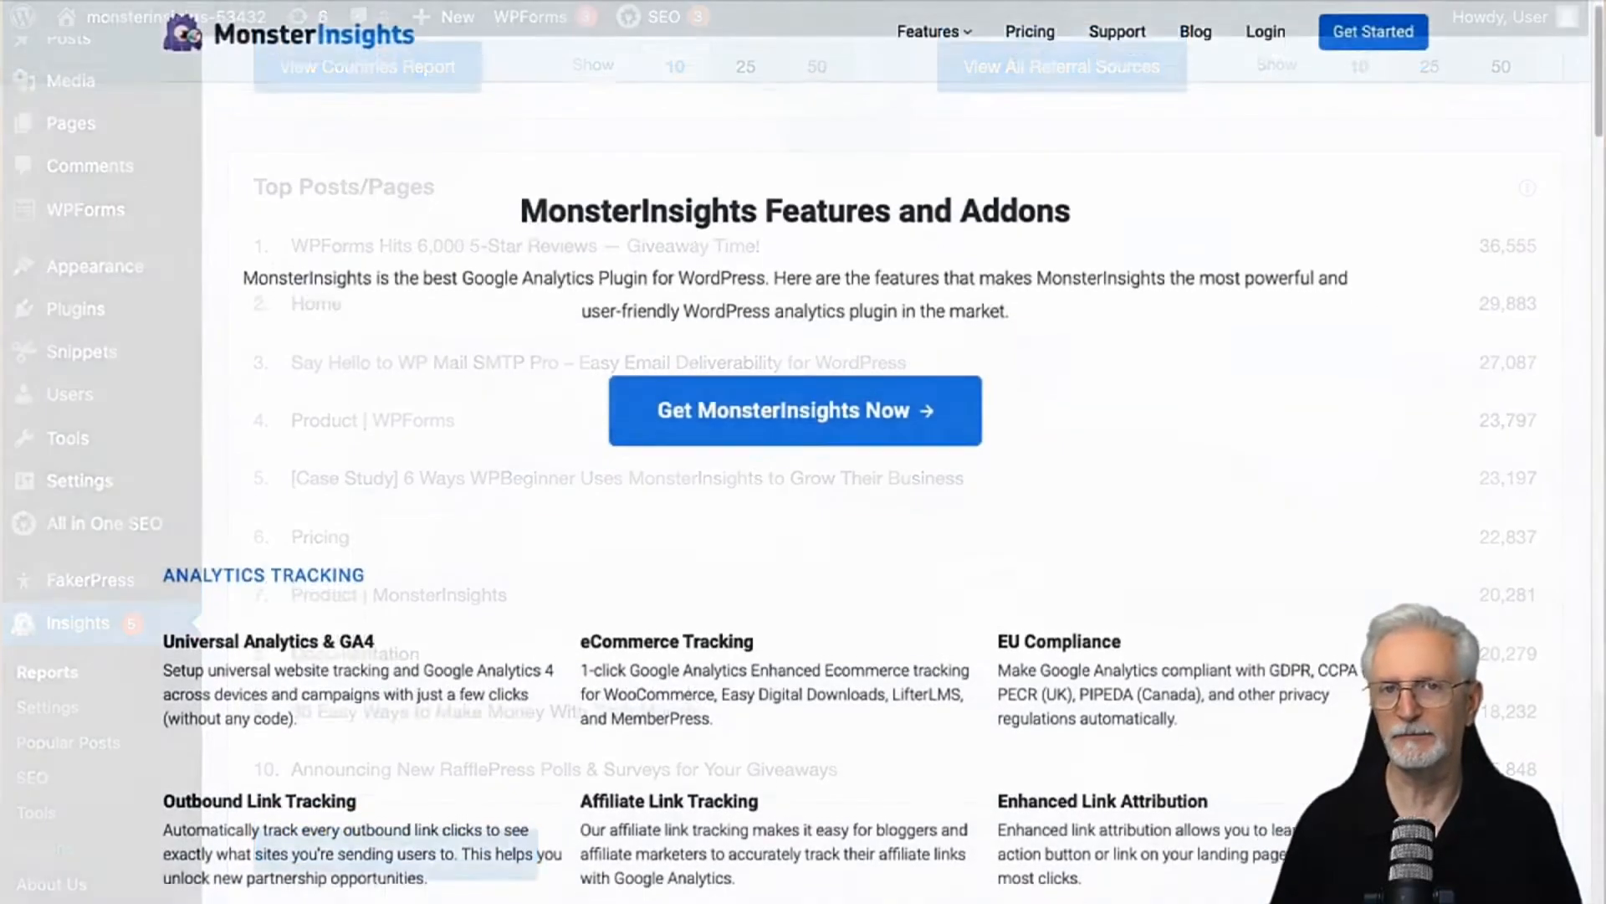
{"action": "scroll", "coordinate": [803, 452], "scroll_direction": "down", "scroll_amount": 3}
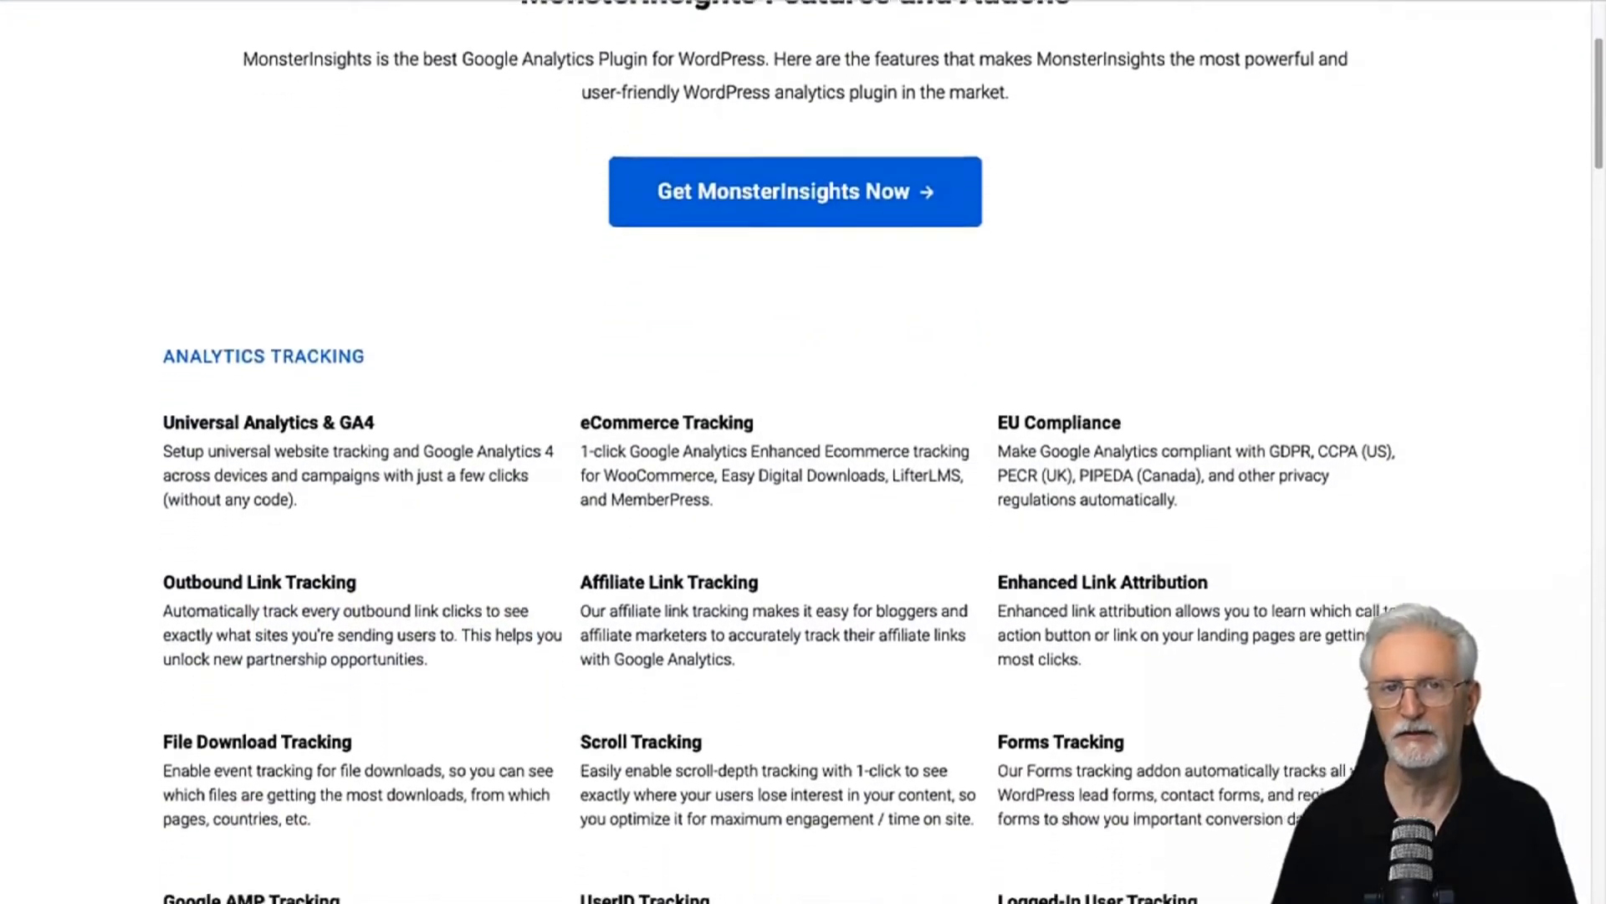
{"action": "scroll", "coordinate": [803, 451], "scroll_direction": "down", "scroll_amount": 3}
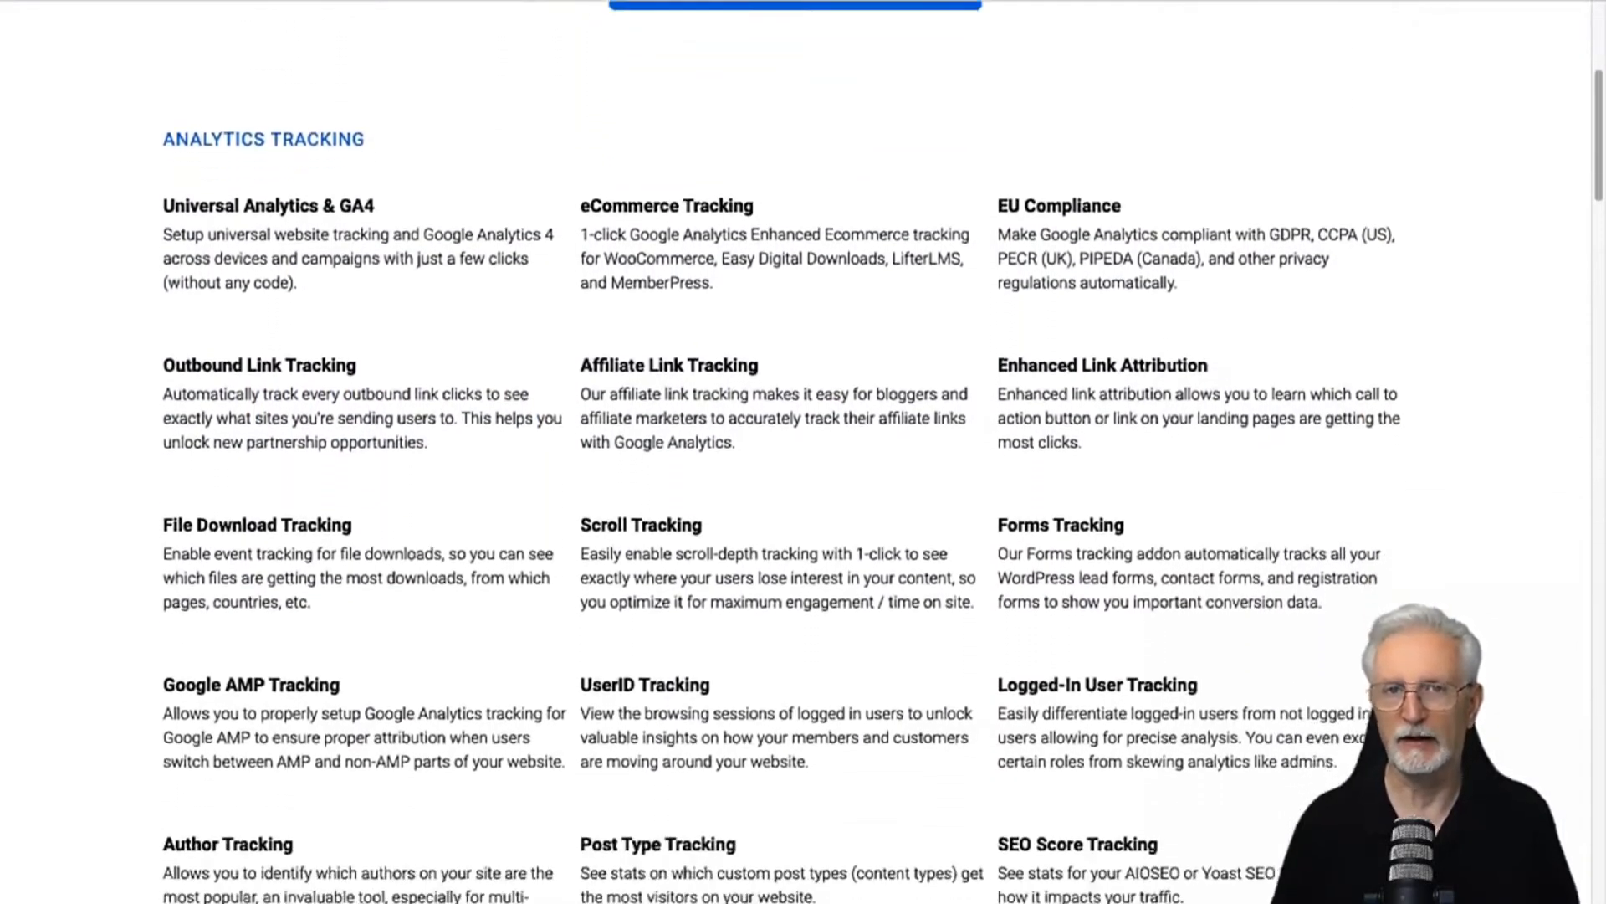
{"action": "scroll", "coordinate": [803, 451], "scroll_direction": "down", "scroll_amount": 3}
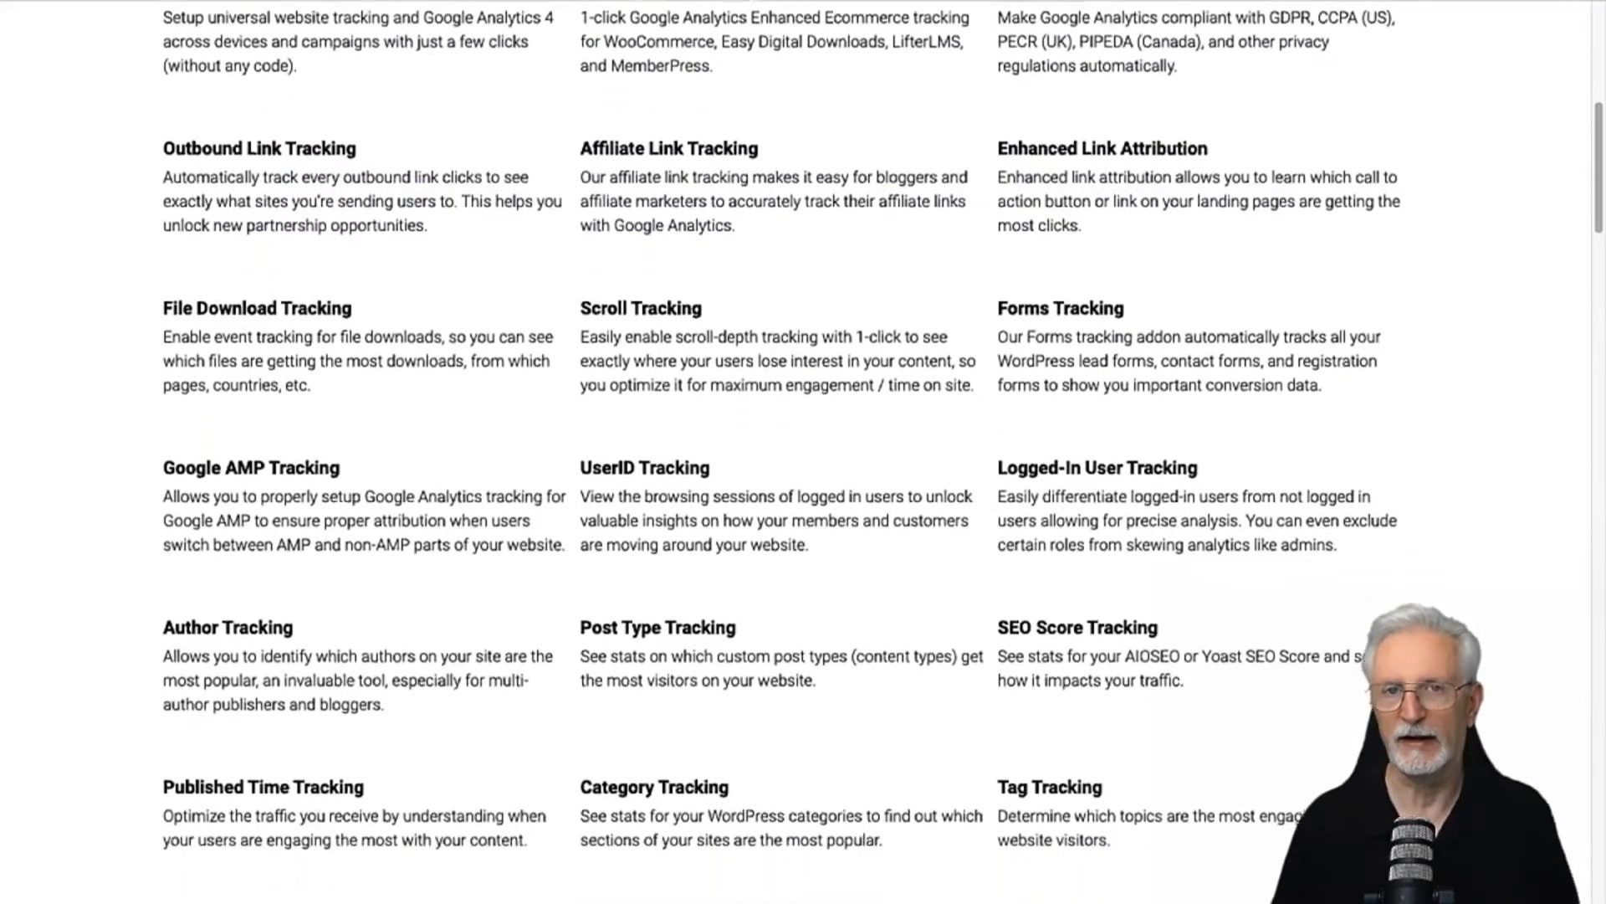
{"action": "scroll", "coordinate": [804, 452], "scroll_direction": "down", "scroll_amount": 3}
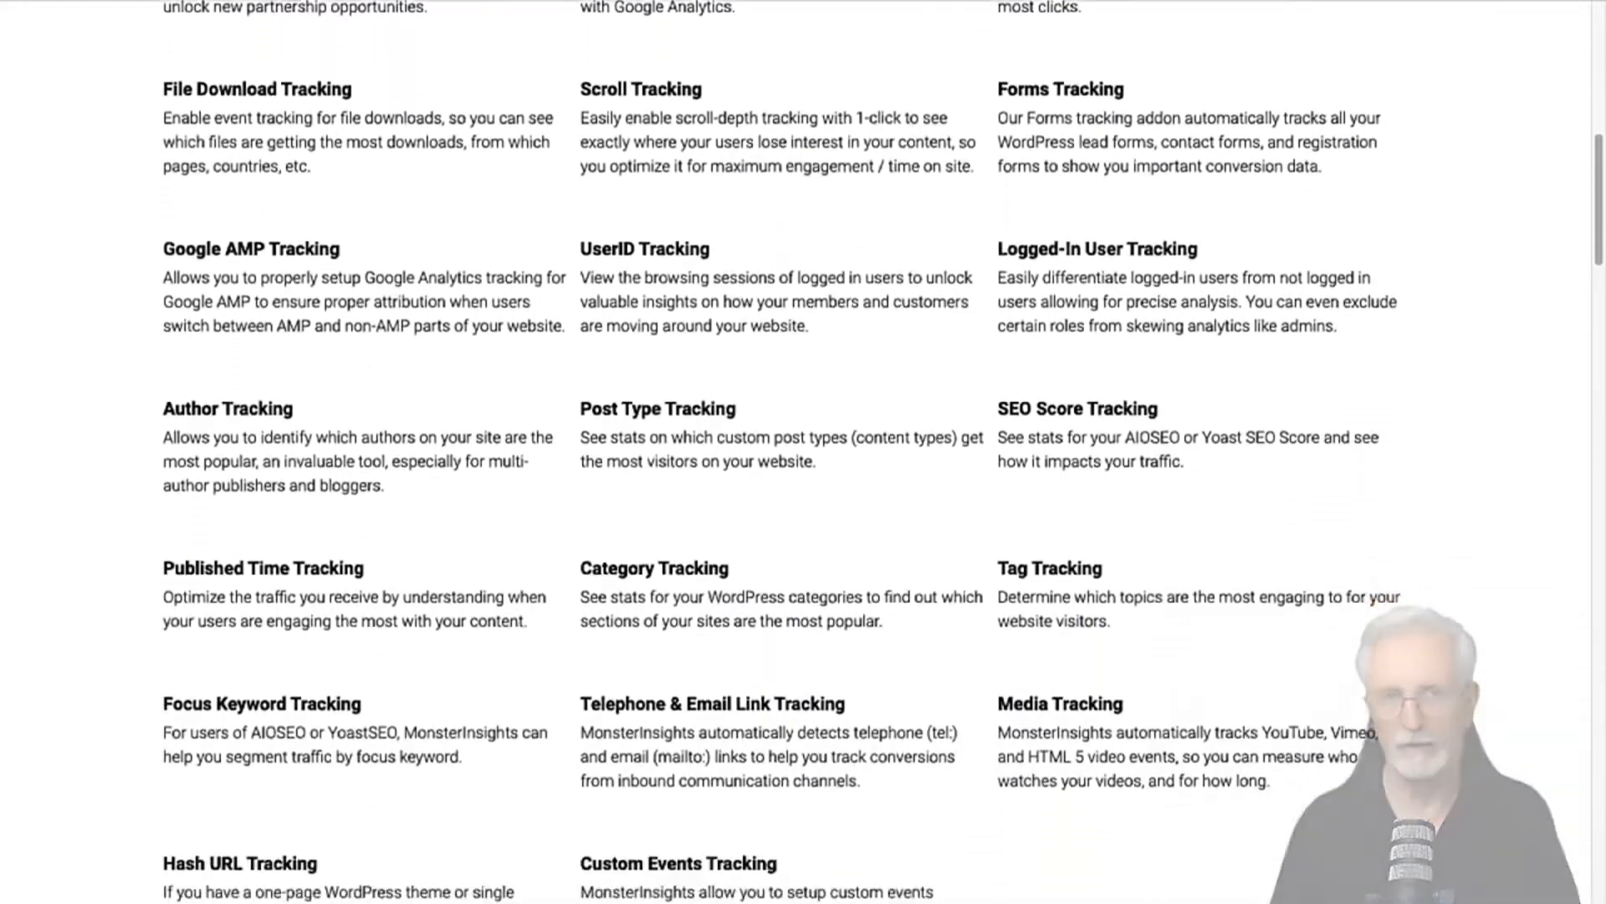
{"action": "scroll", "coordinate": [803, 452], "scroll_direction": "down", "scroll_amount": 1}
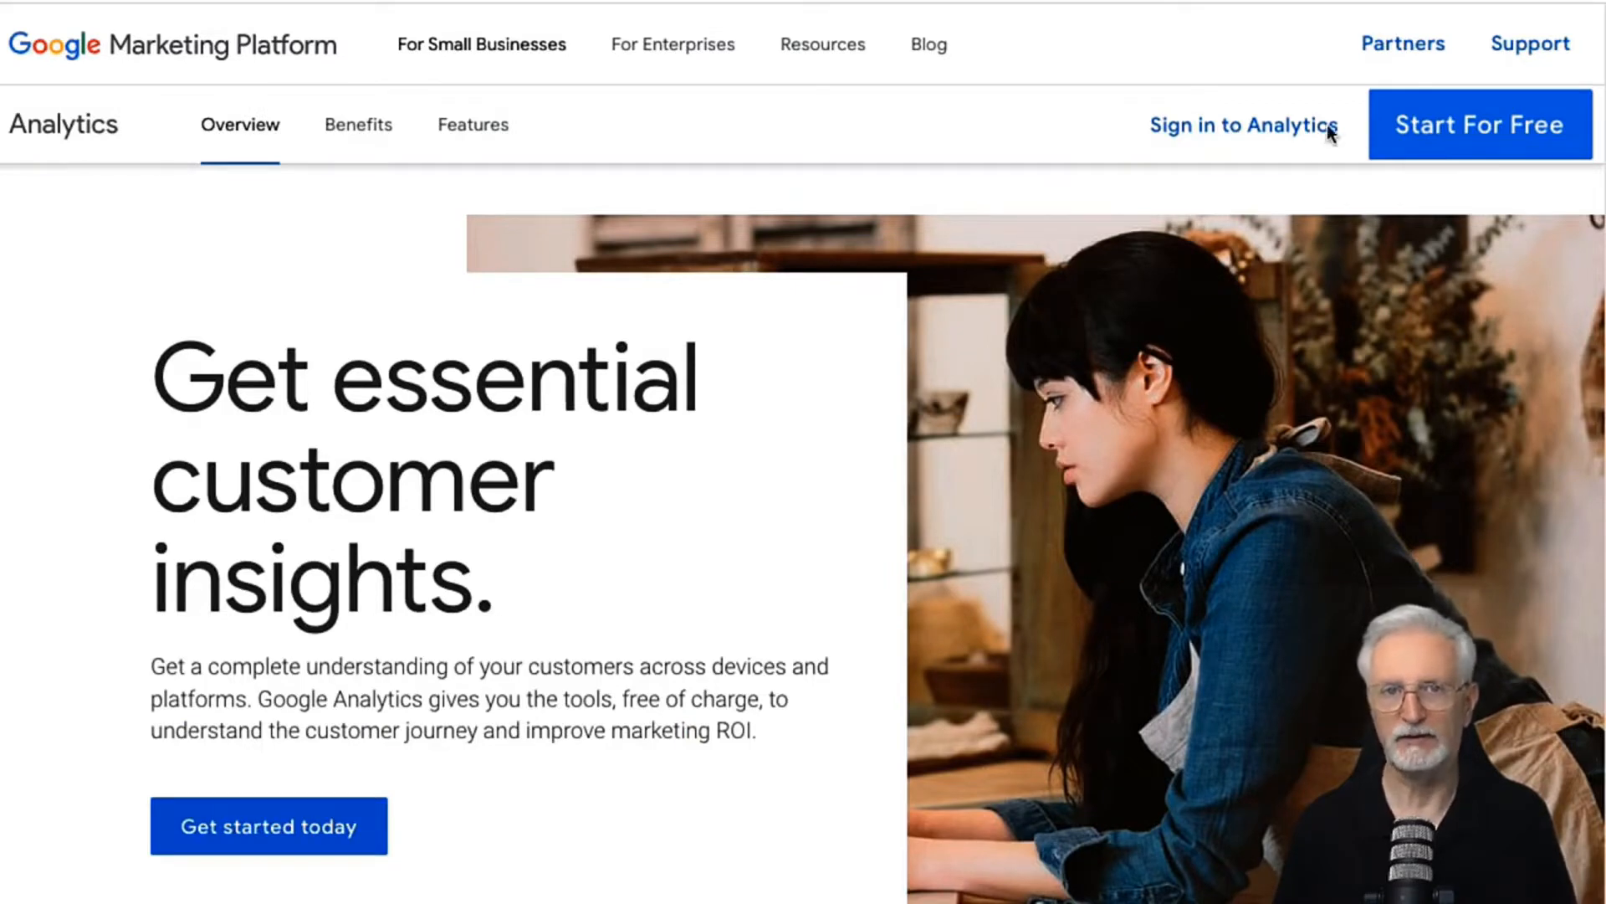
Step: Sign in to Google Analytics with the prefilled Google account e-mail and start the measurement setup
{"action": "left_click", "coordinate": [1282, 132]}
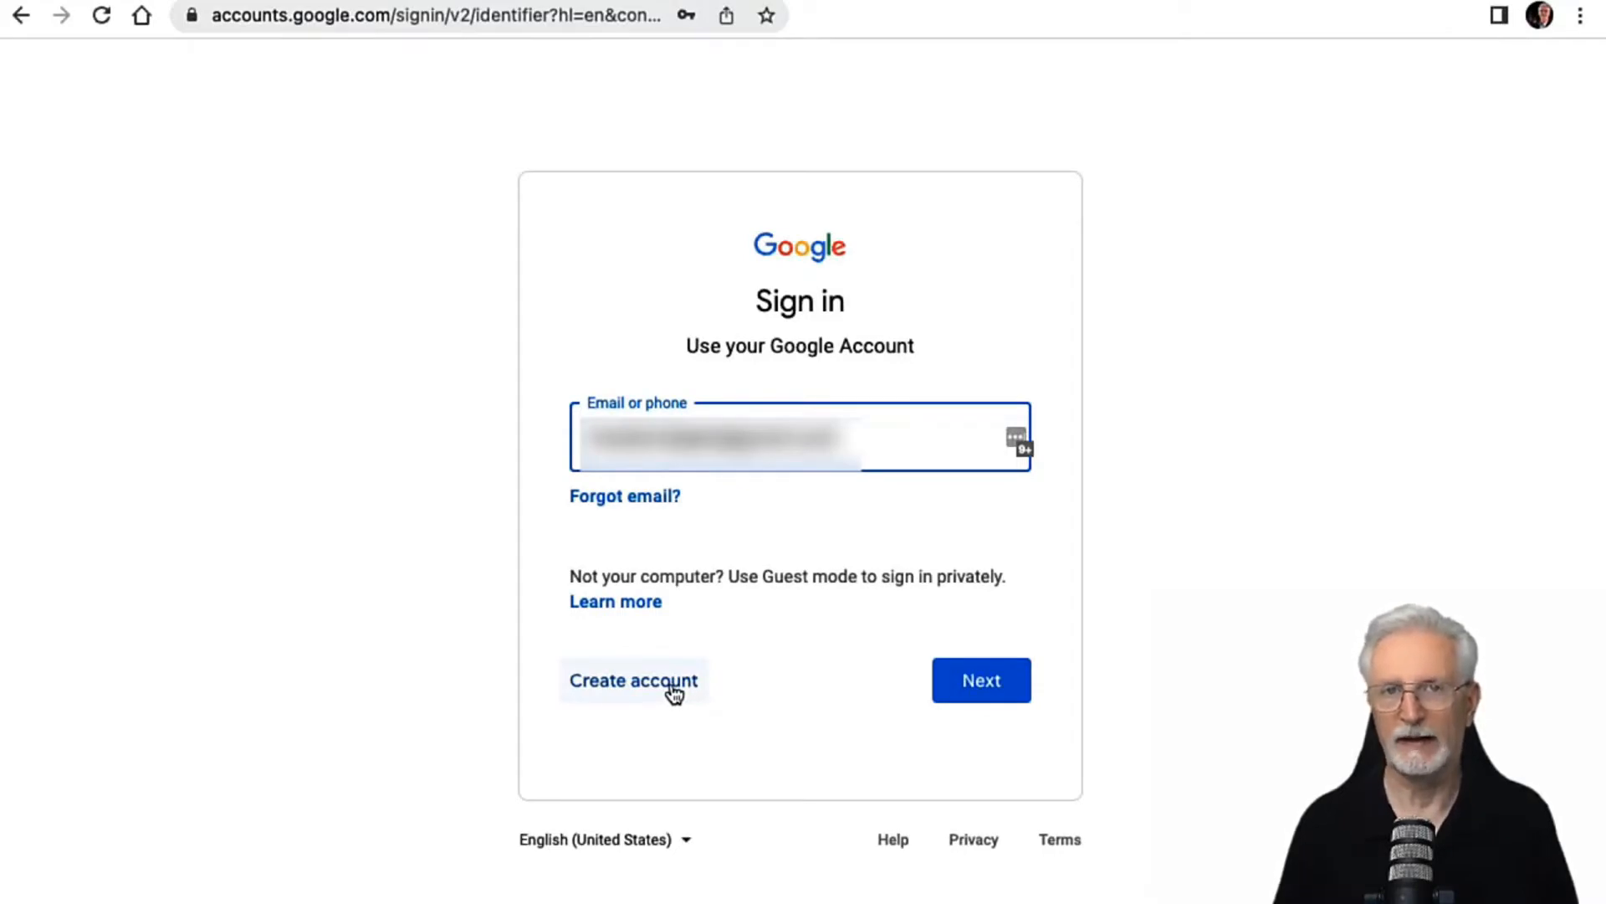
{"action": "left_click", "coordinate": [983, 690]}
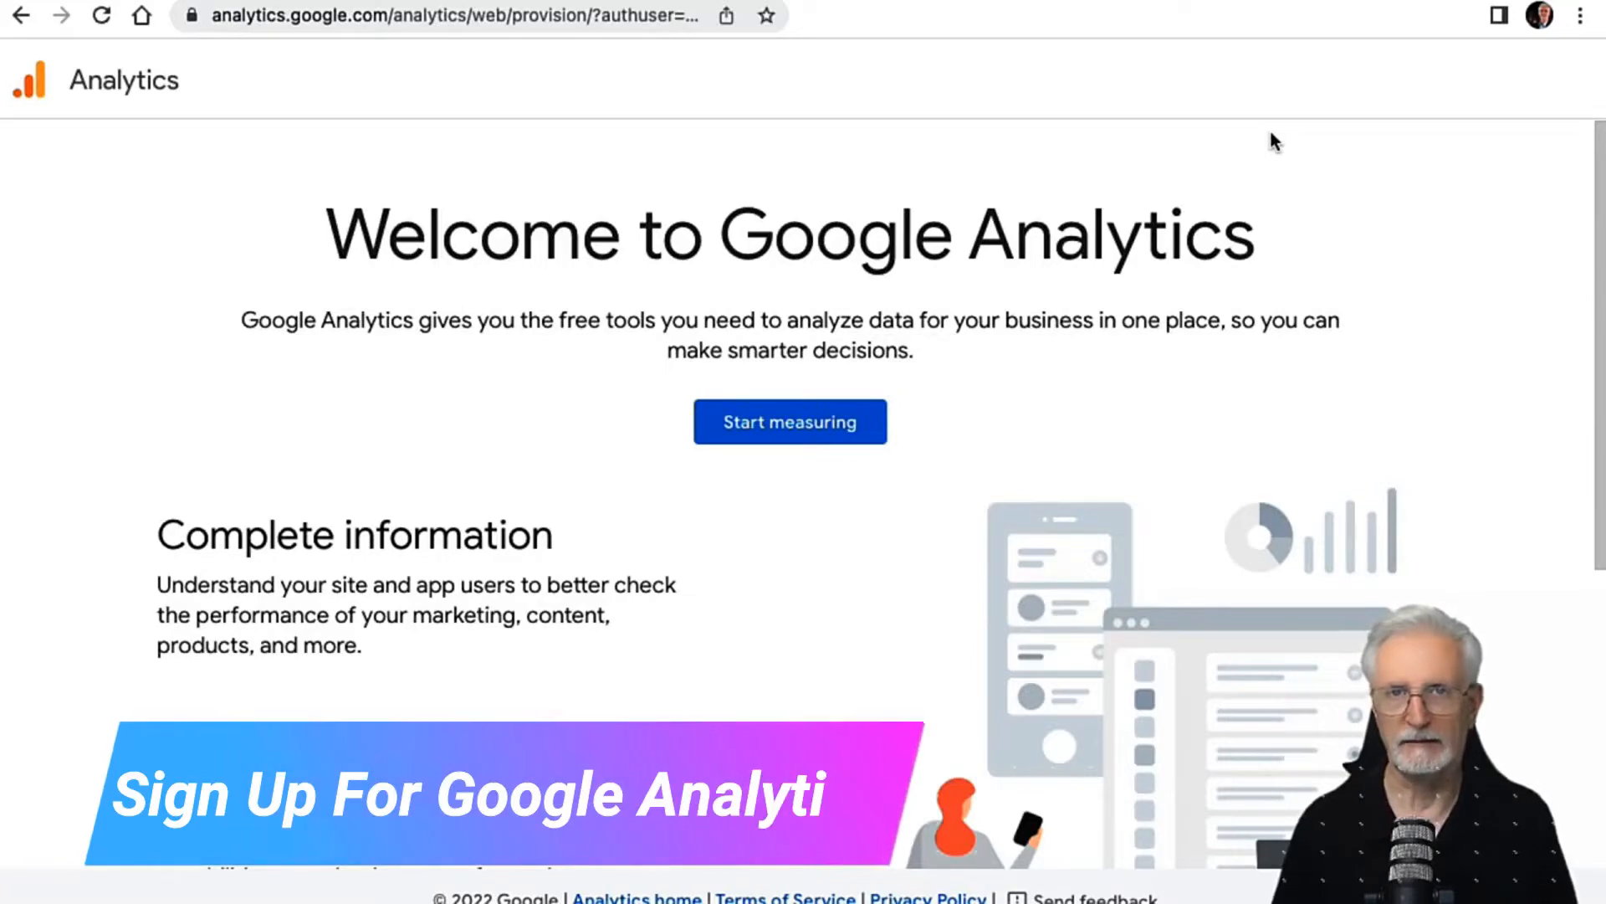
{"action": "left_click", "coordinate": [799, 441]}
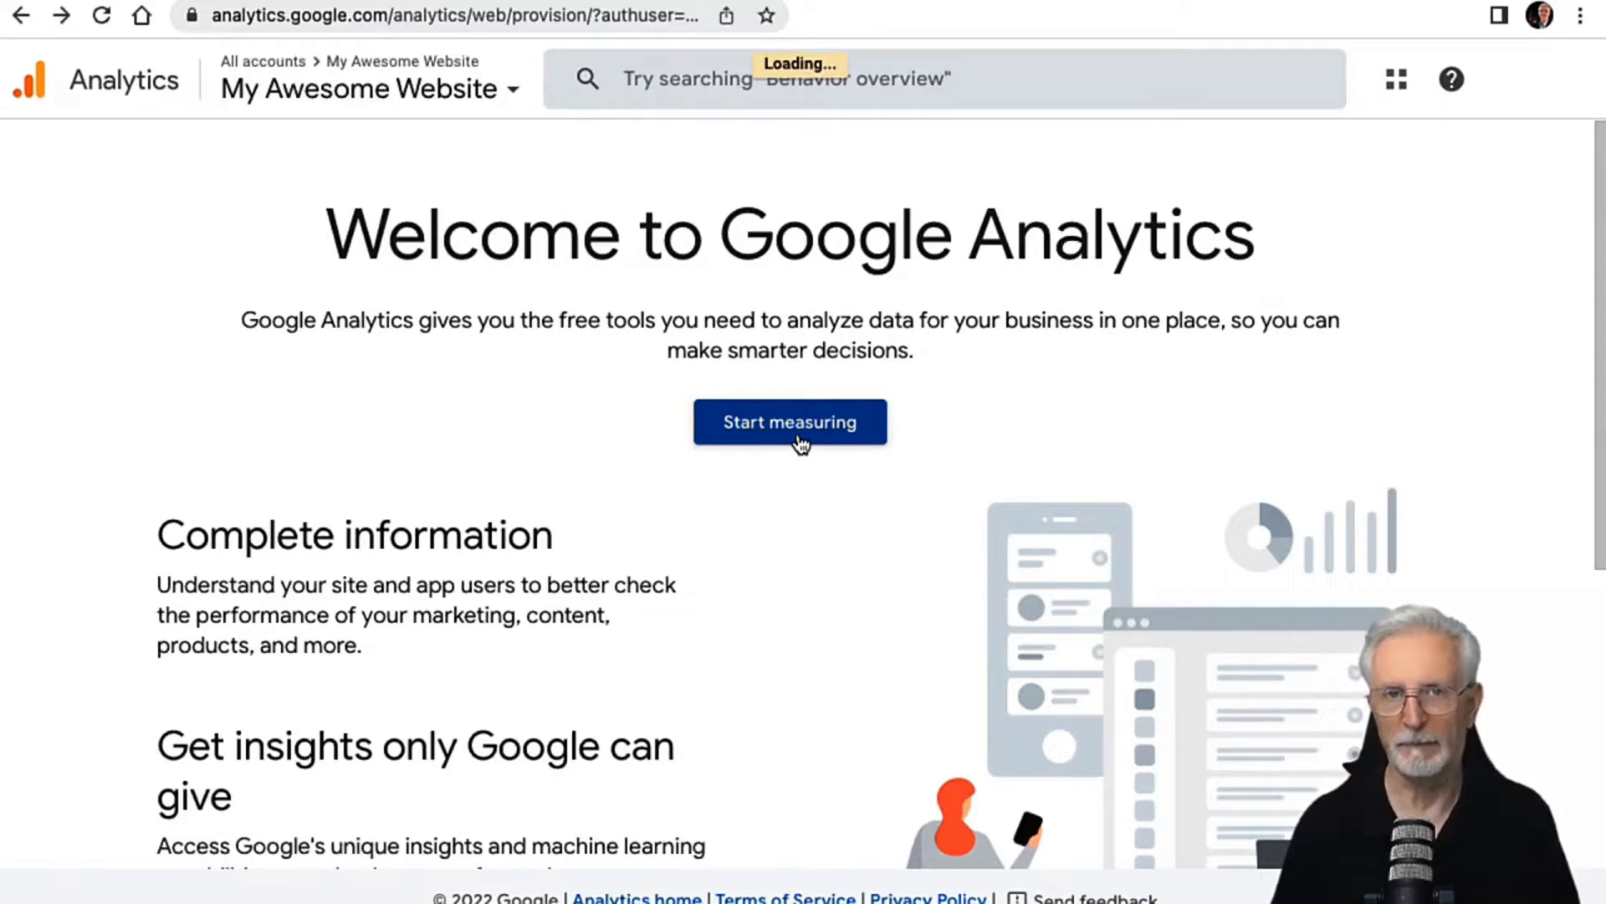
Step: Name the new Analytics account My Awesome Website, keep the data sharing settings, and proceed to property setup
{"action": "left_click", "coordinate": [307, 391]}
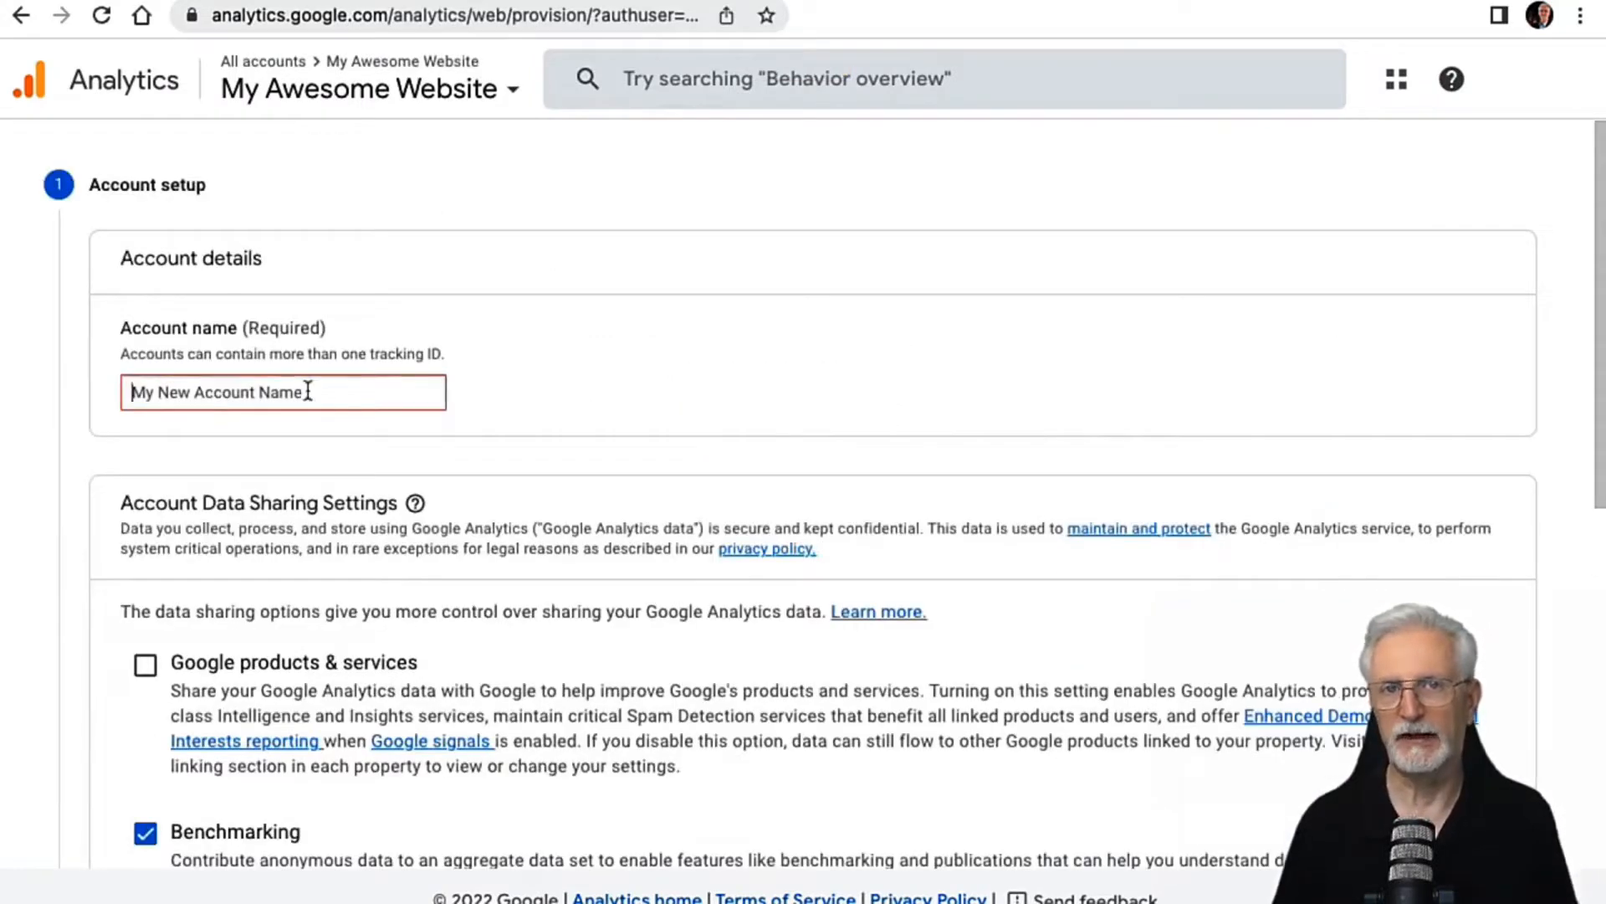
{"action": "type", "text": "My "}
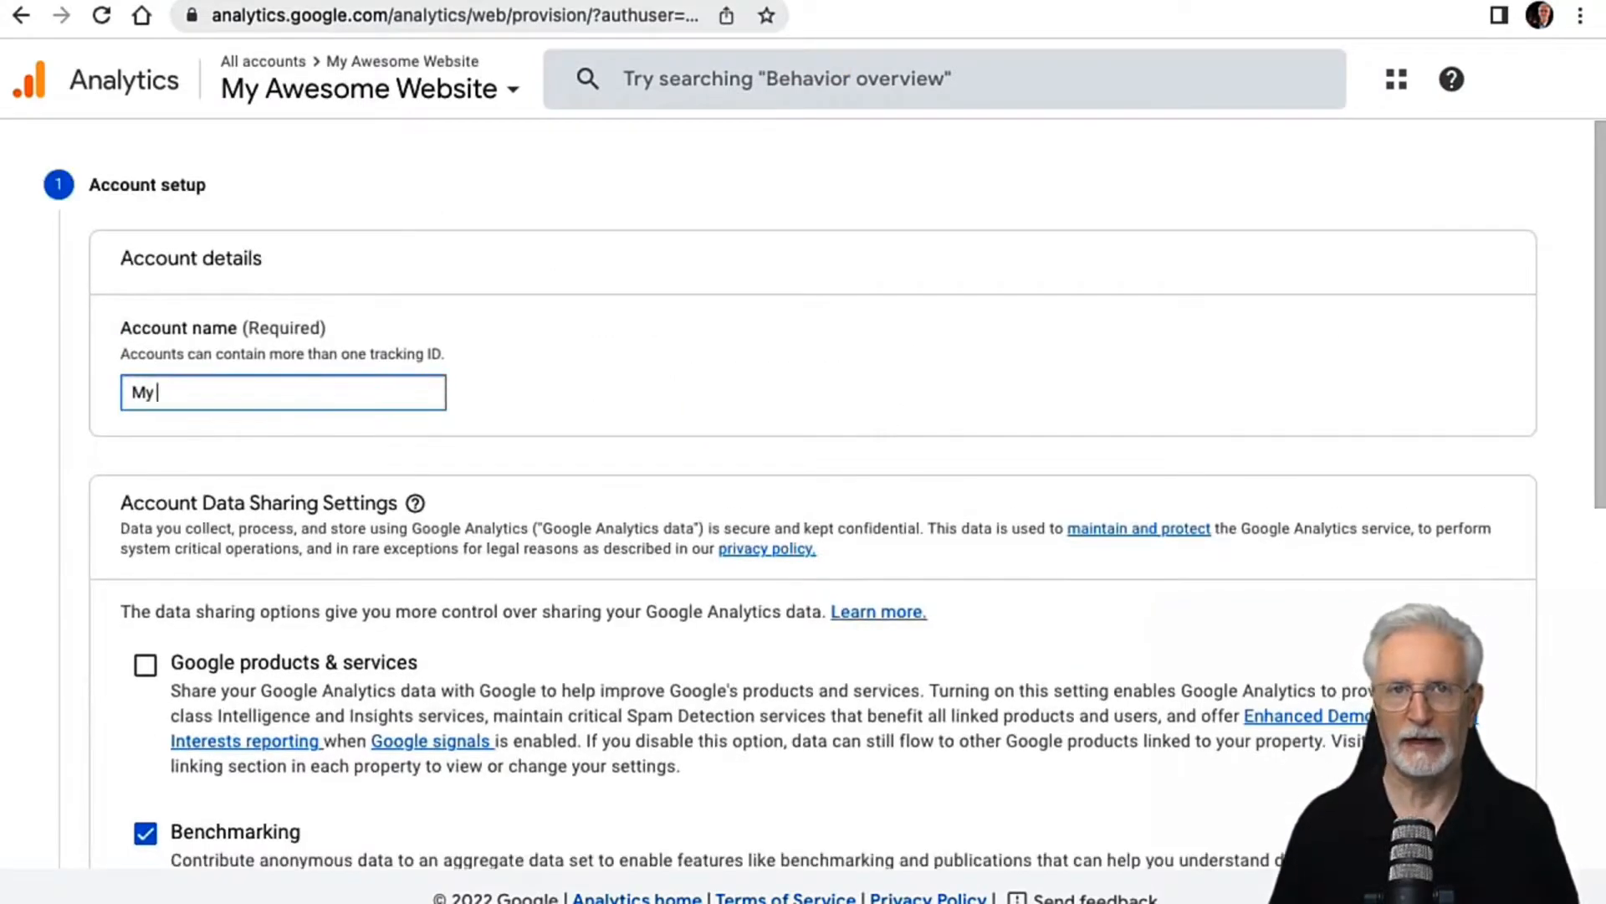
{"action": "type", "text": "Awesome Website"}
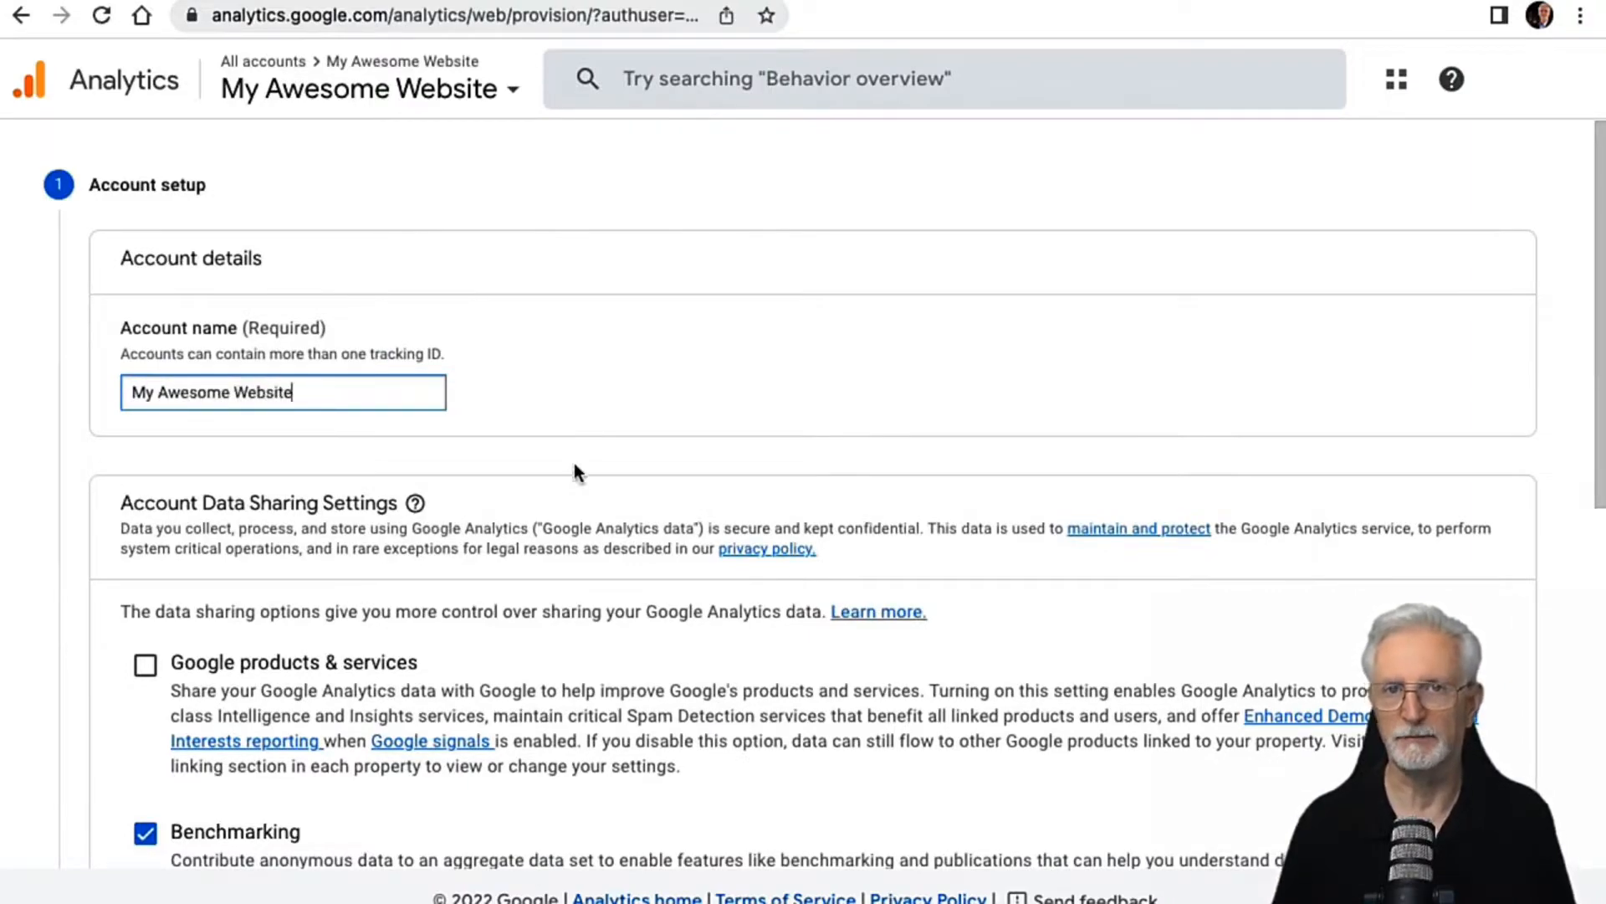
{"action": "scroll", "coordinate": [573, 464], "scroll_direction": "down", "scroll_amount": 8}
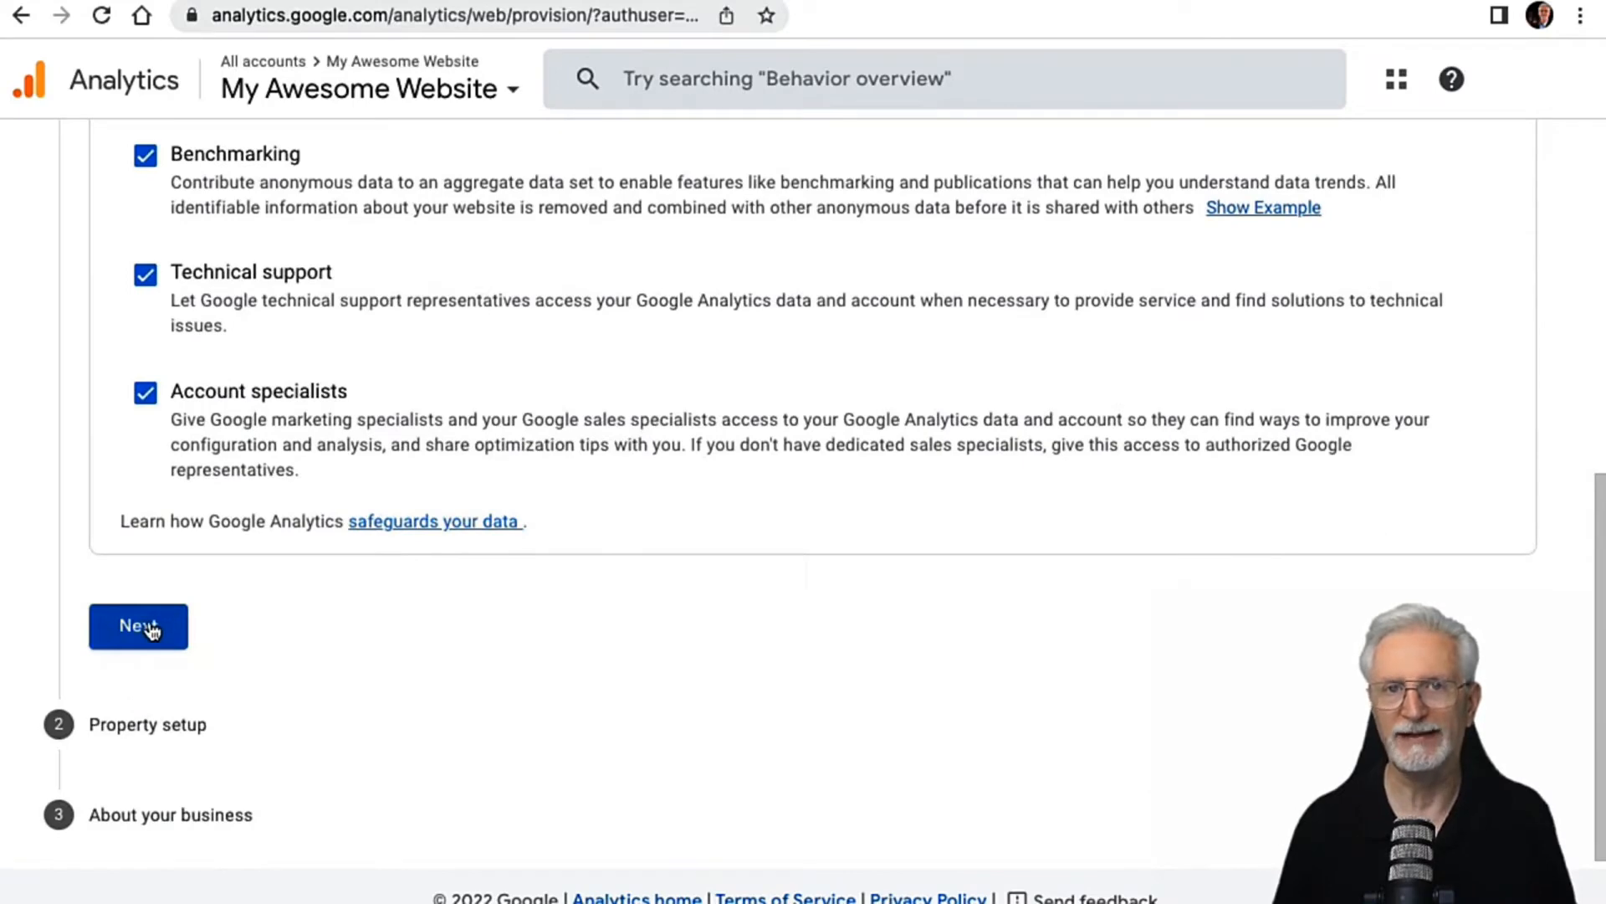
{"action": "left_click", "coordinate": [148, 629]}
Step: Name the Google Analytics 4 property Demo Website Property and turn on creation of a Universal Analytics property in the advanced options
{"action": "left_click", "coordinate": [330, 323]}
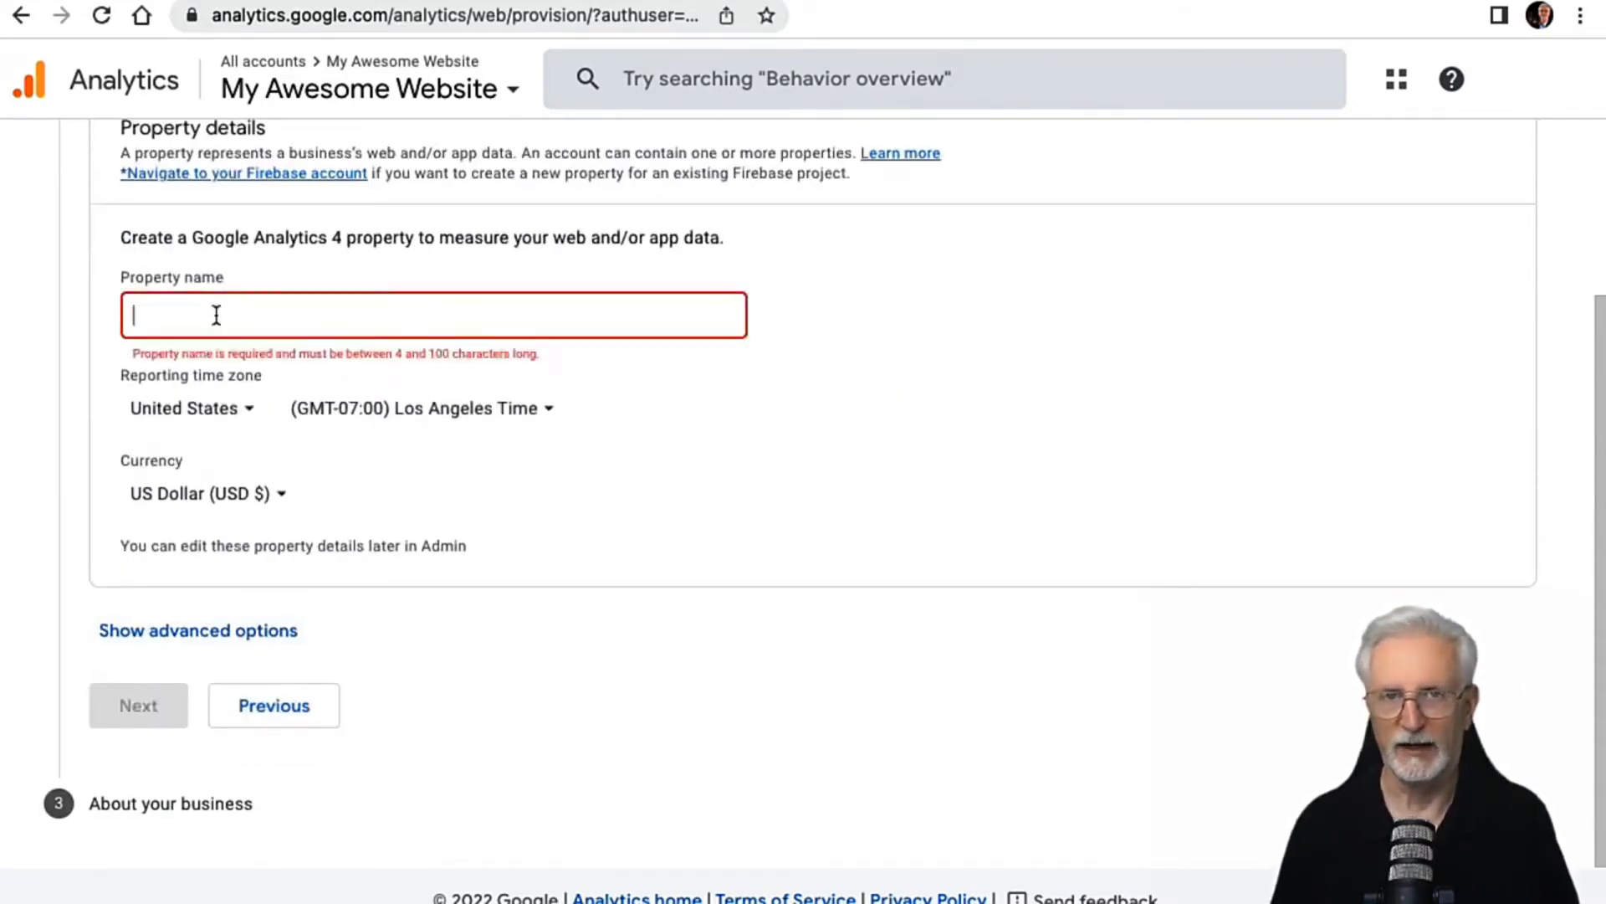
{"action": "type", "text": "Demo Website Property"}
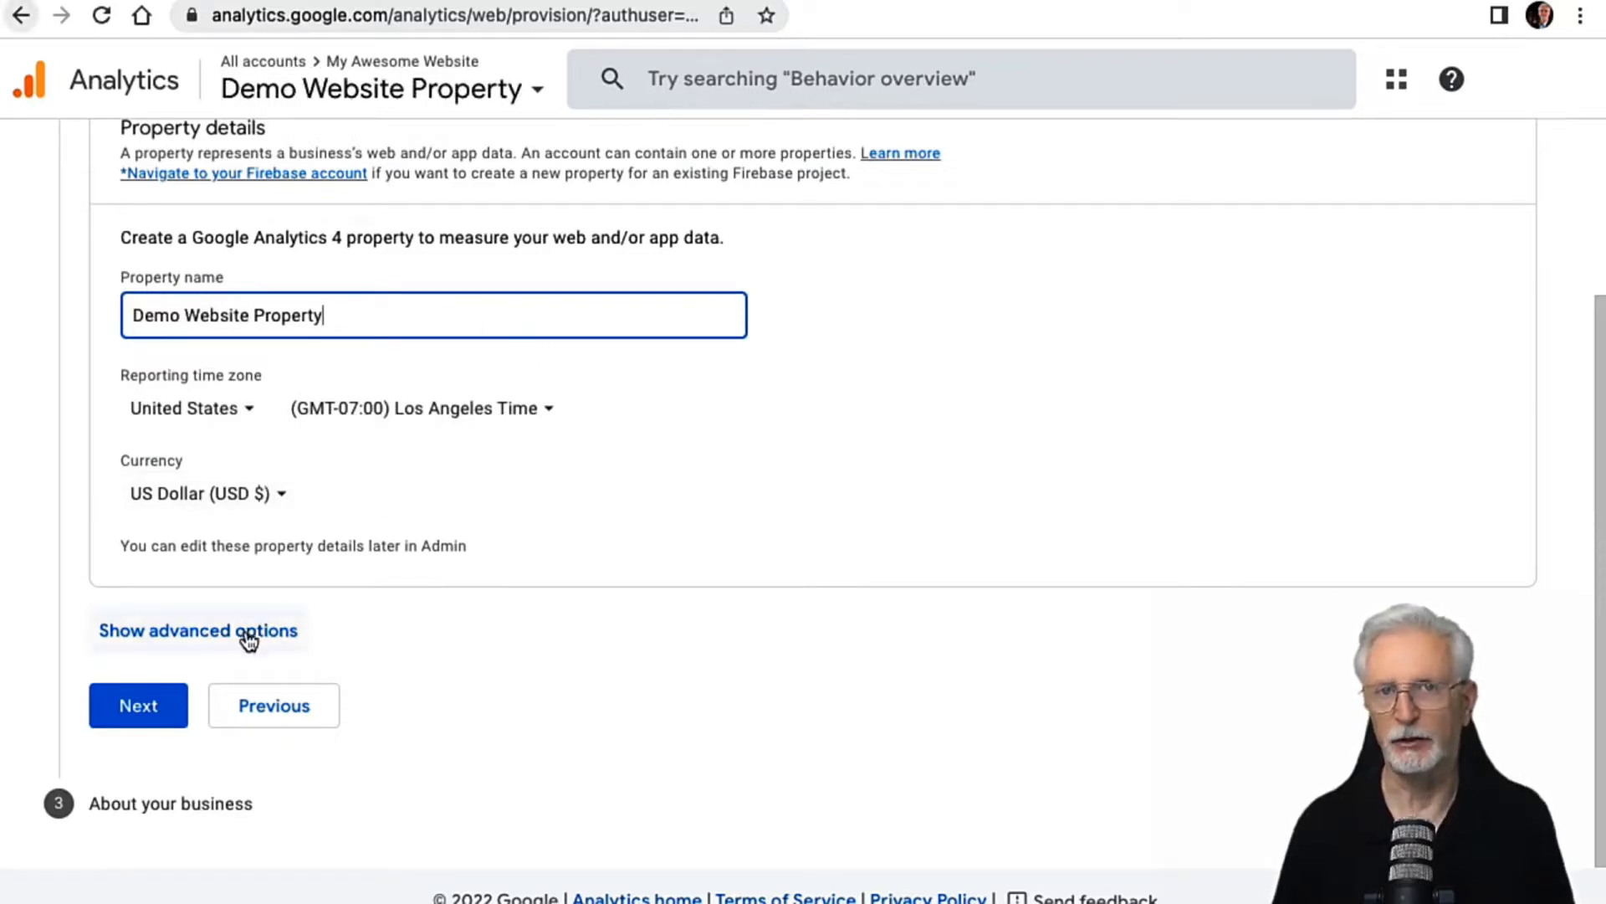
{"action": "left_click", "coordinate": [248, 631]}
{"action": "scroll", "coordinate": [544, 552], "scroll_direction": "down", "scroll_amount": 3}
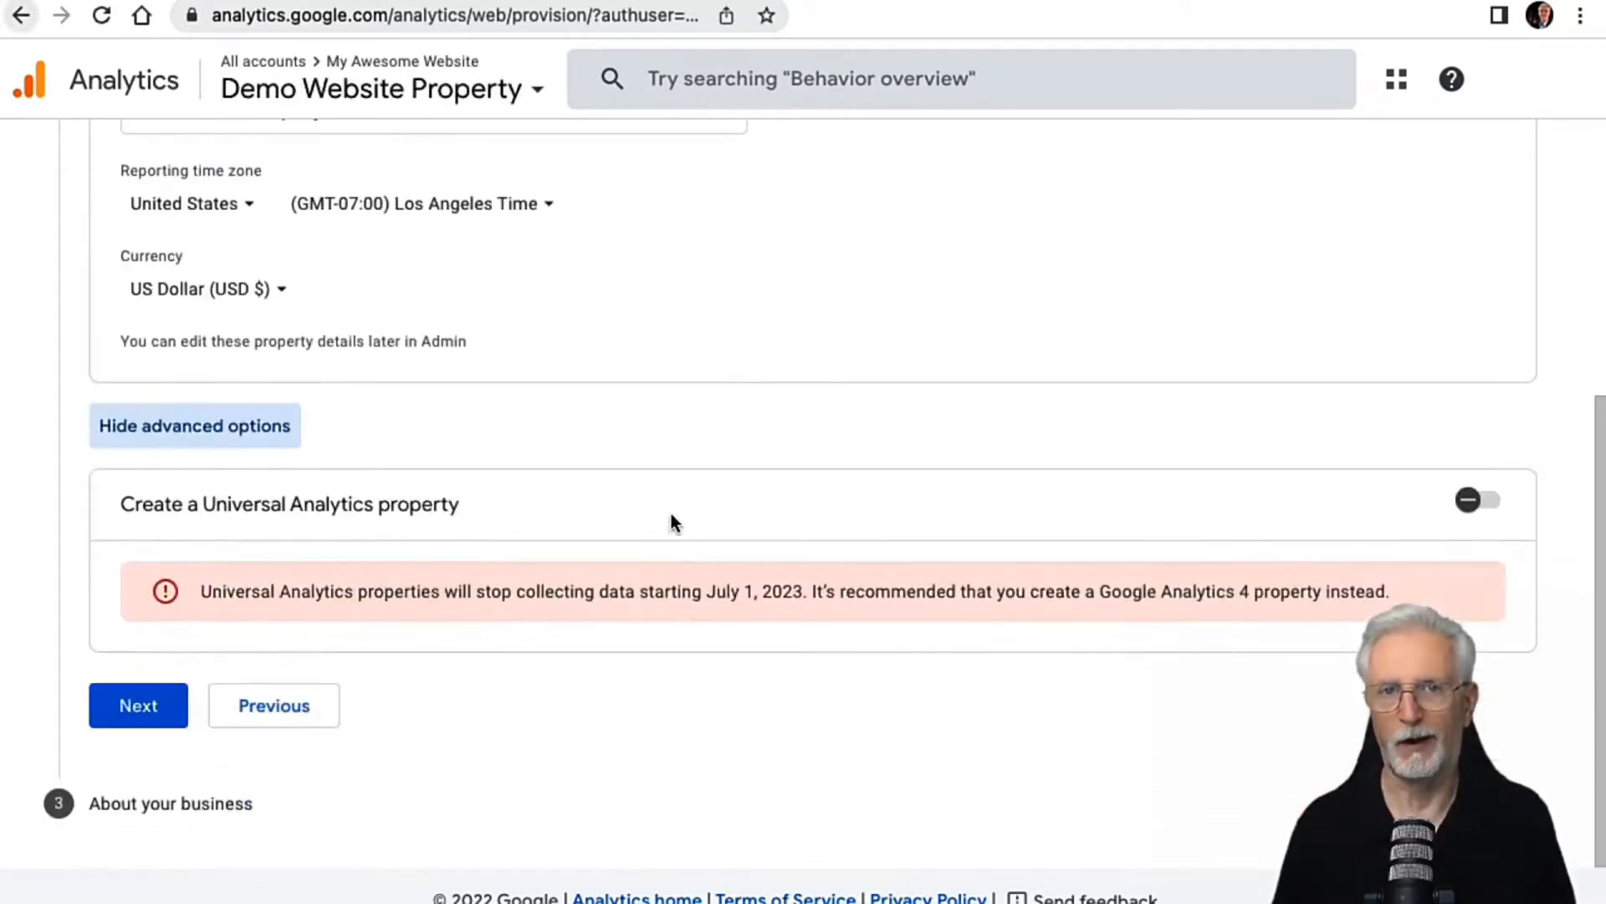
{"action": "left_click", "coordinate": [1475, 502]}
{"action": "scroll", "coordinate": [519, 502], "scroll_direction": "down", "scroll_amount": 3}
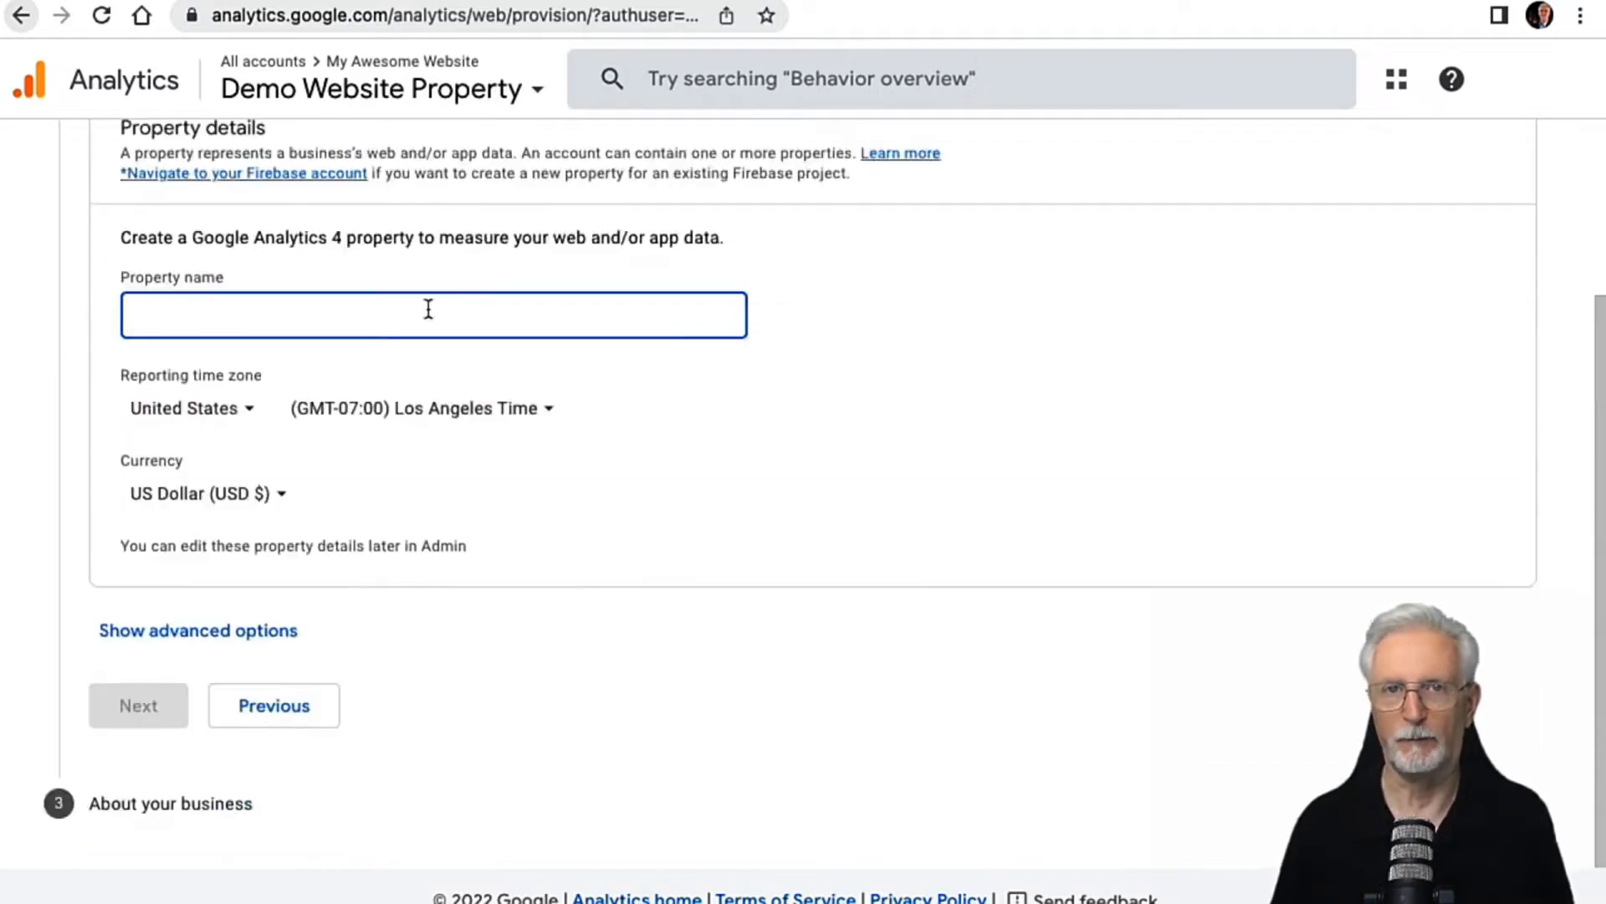
Step: Enter Demo Website Property as the Google Analytics 4 property name and proceed to the business information
{"action": "type", "text": "Demo Website"}
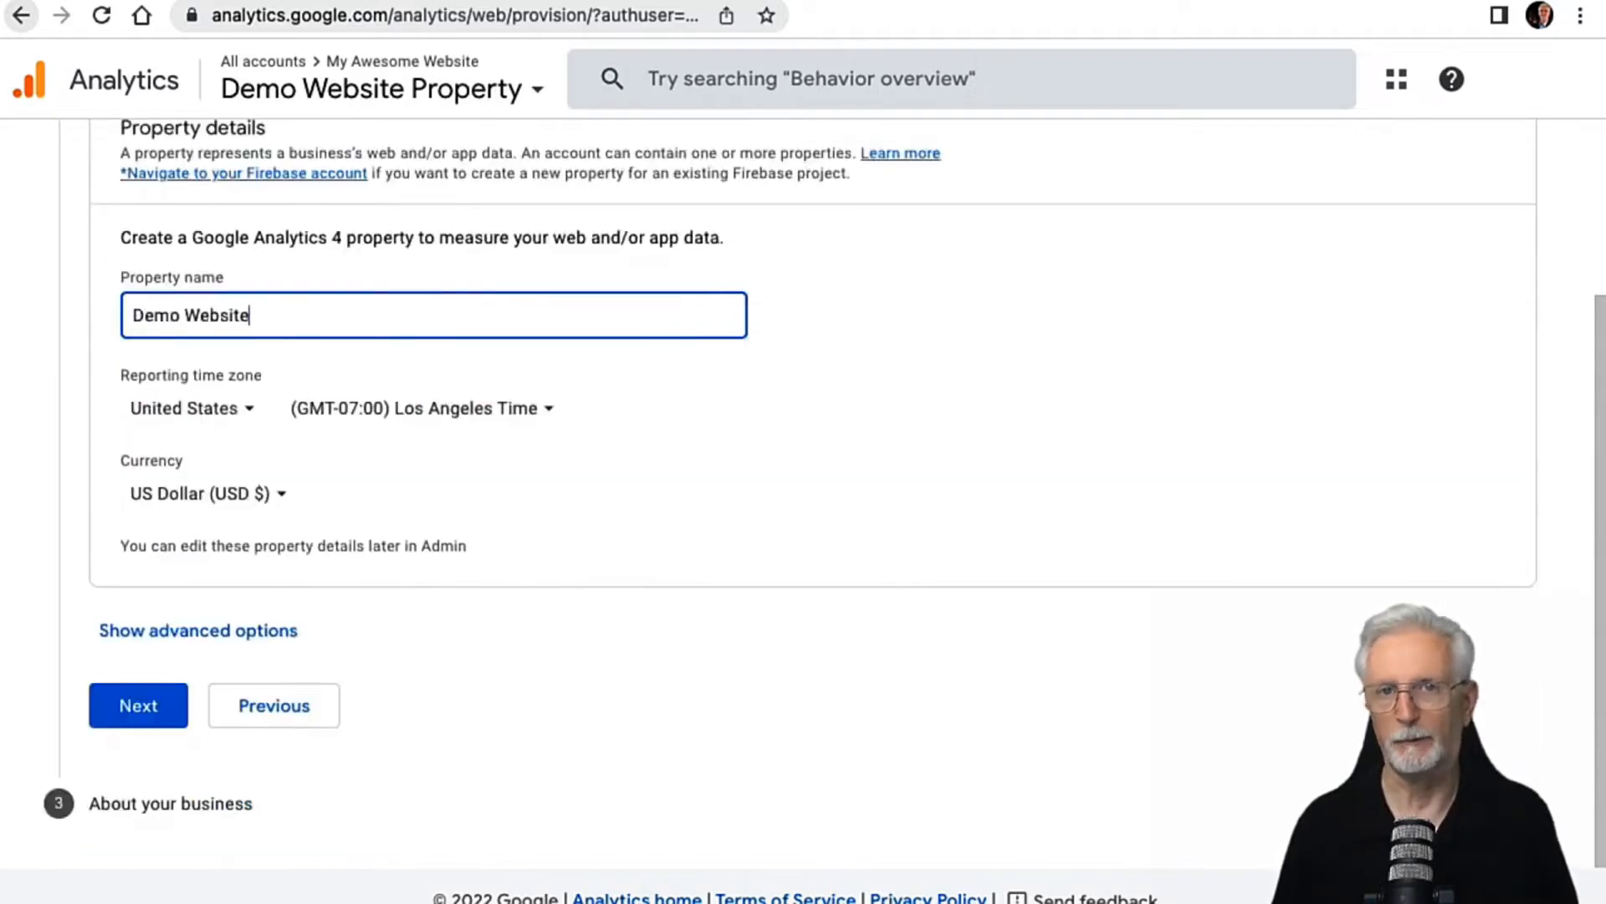
{"action": "type", "text": " Property"}
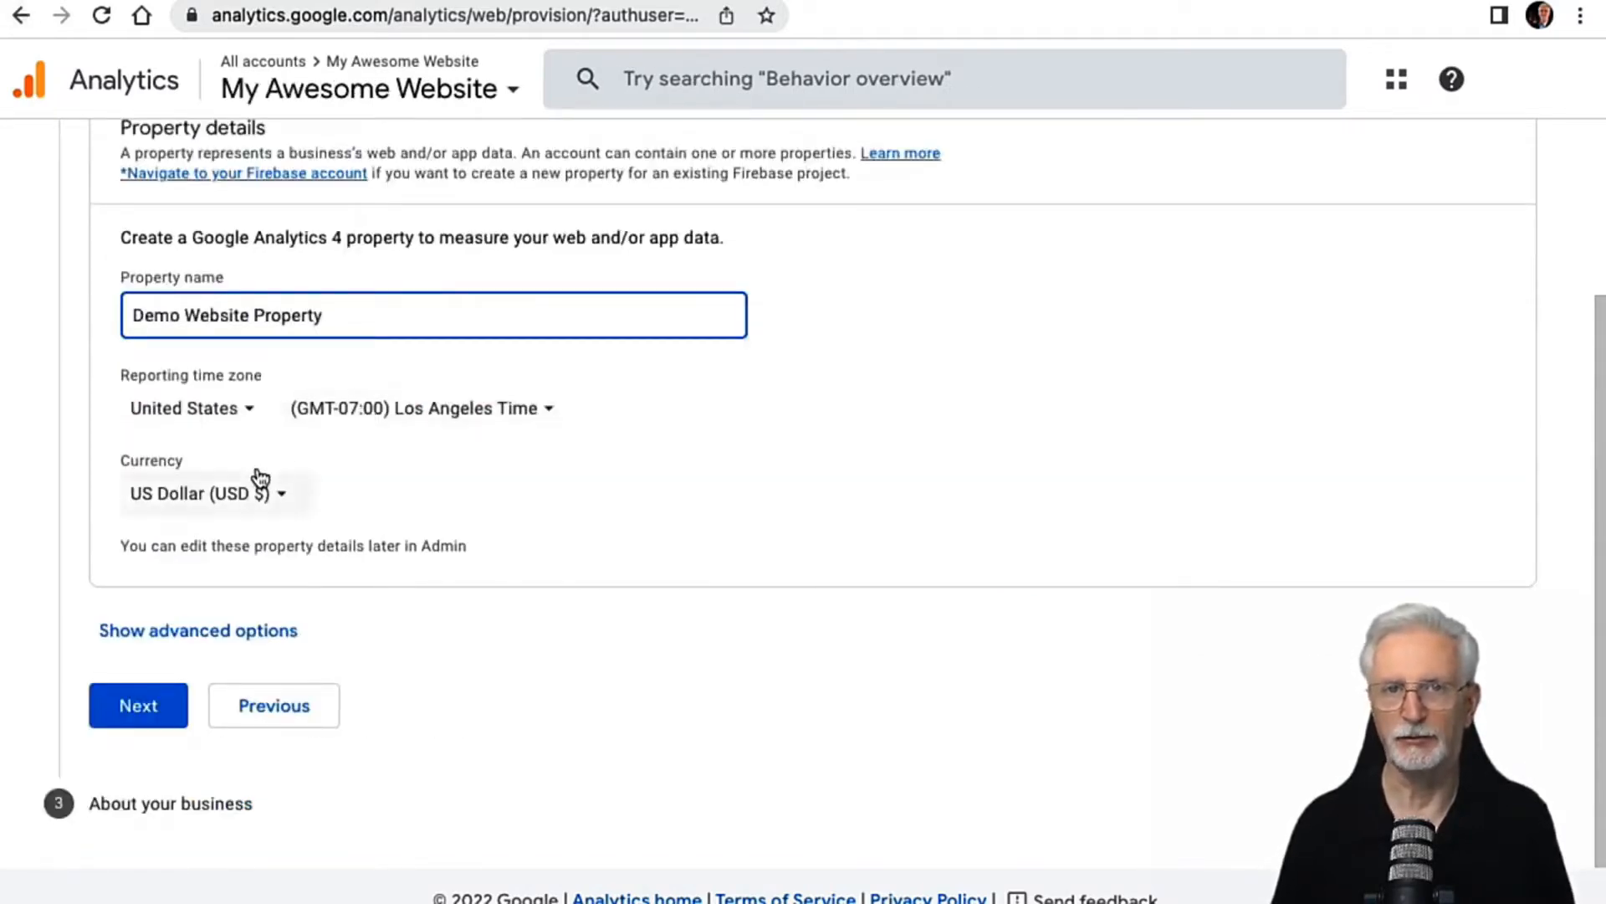
{"action": "left_click", "coordinate": [116, 718]}
Step: Set the industry category to Health and the business size to Small, 1 to 10 employees
{"action": "left_click", "coordinate": [226, 369]}
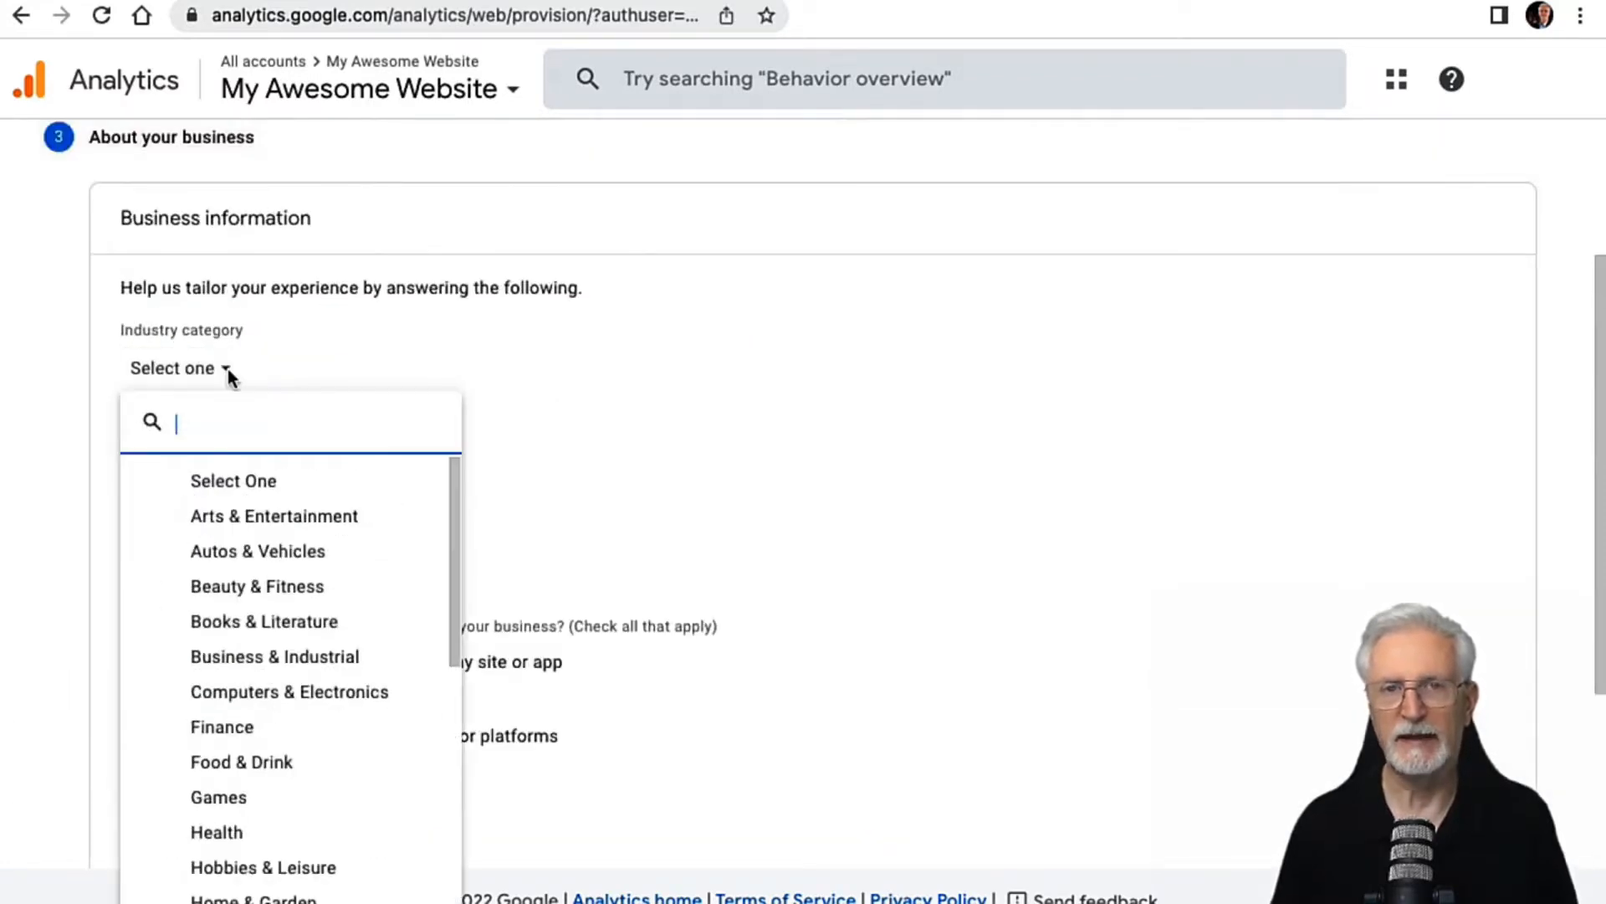
{"action": "left_click", "coordinate": [217, 832]}
{"action": "left_click", "coordinate": [132, 460]}
Step: Select every intended use of Google Analytics from customer engagement through lead generation, leaving out Other
{"action": "scroll", "coordinate": [430, 512], "scroll_direction": "down", "scroll_amount": 3}
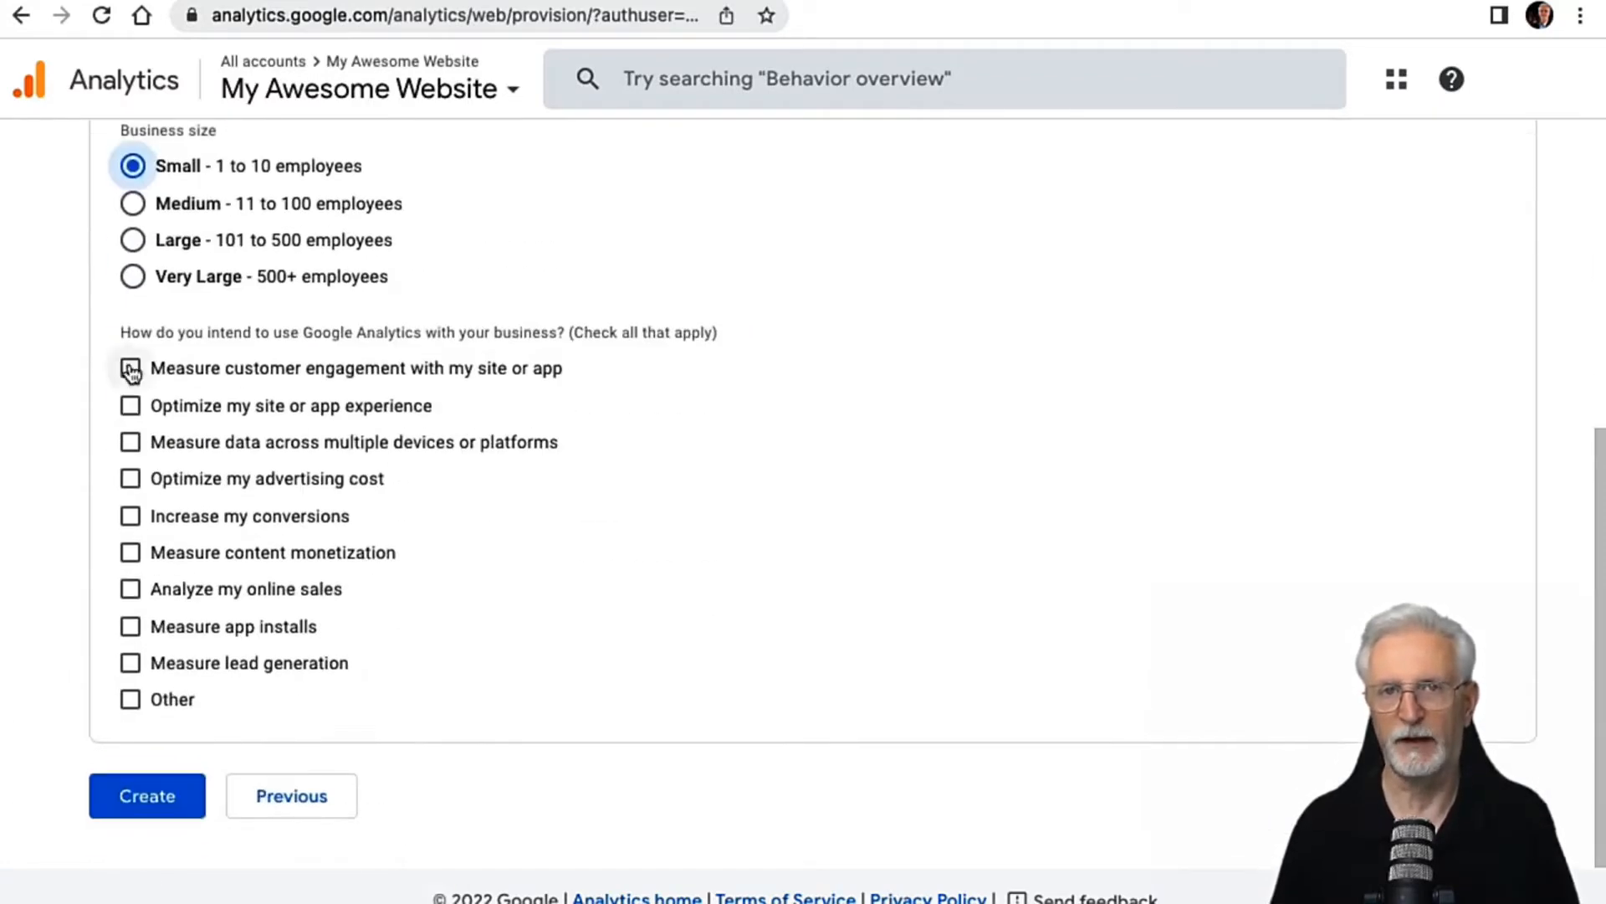
{"action": "left_click", "coordinate": [130, 369]}
{"action": "left_click", "coordinate": [130, 406]}
{"action": "left_click", "coordinate": [130, 442]}
{"action": "left_click", "coordinate": [130, 478]}
{"action": "left_click", "coordinate": [130, 515]}
{"action": "left_click", "coordinate": [129, 553]}
{"action": "left_click", "coordinate": [129, 589]}
{"action": "left_click", "coordinate": [130, 626]}
{"action": "left_click", "coordinate": [130, 662]}
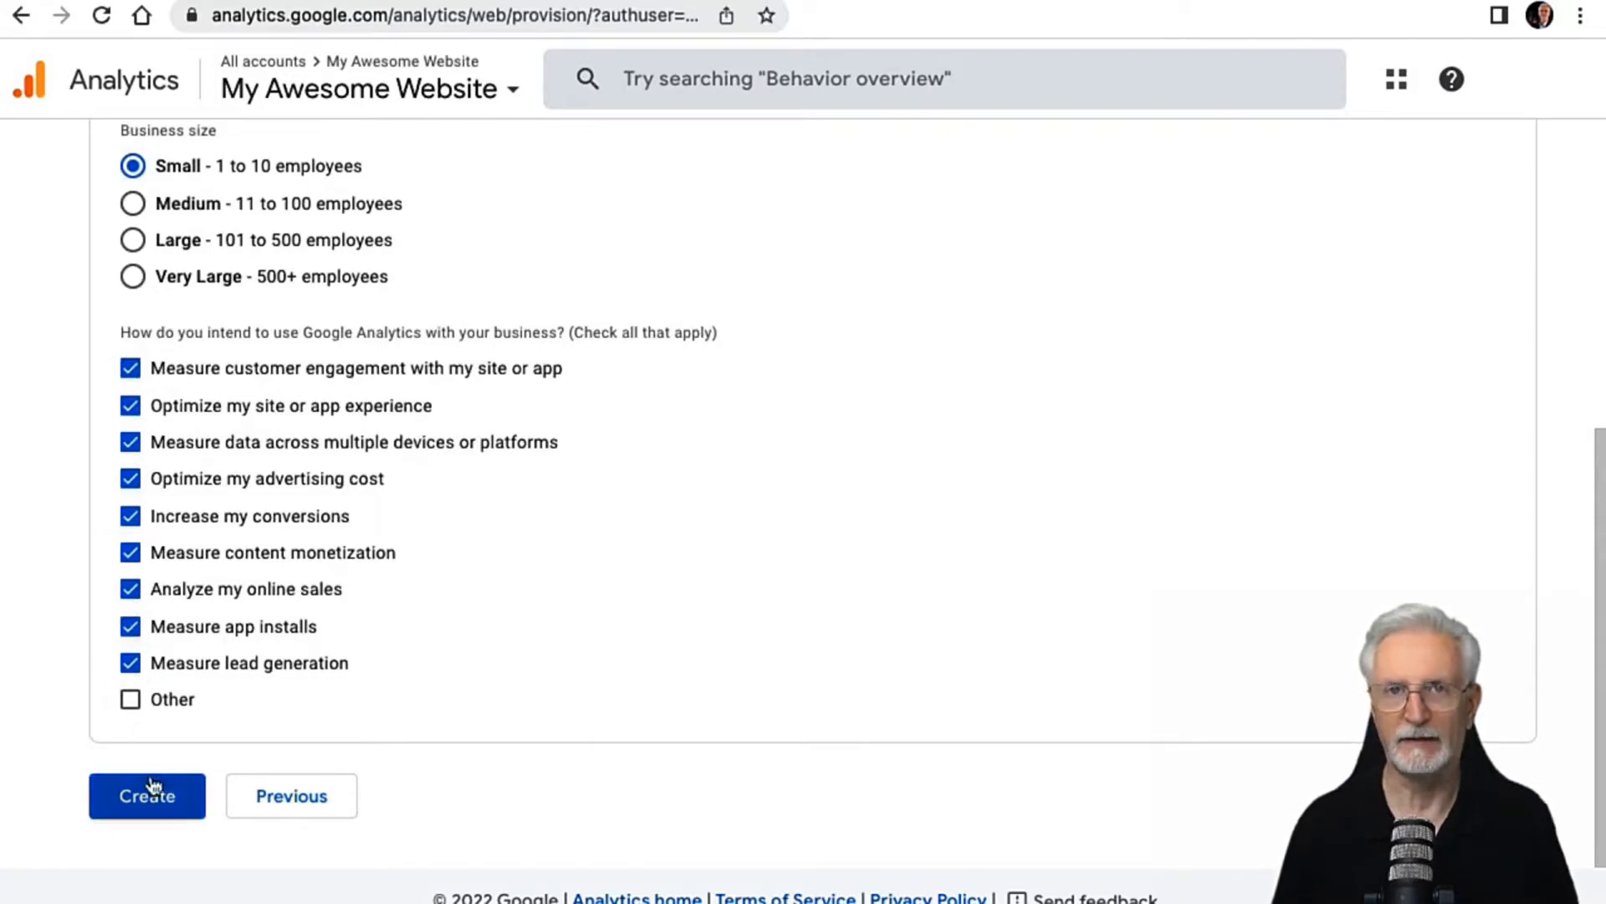
Step: Create the account and property, accepting the United States terms of service and the GDPR data processing terms
{"action": "left_click", "coordinate": [163, 813]}
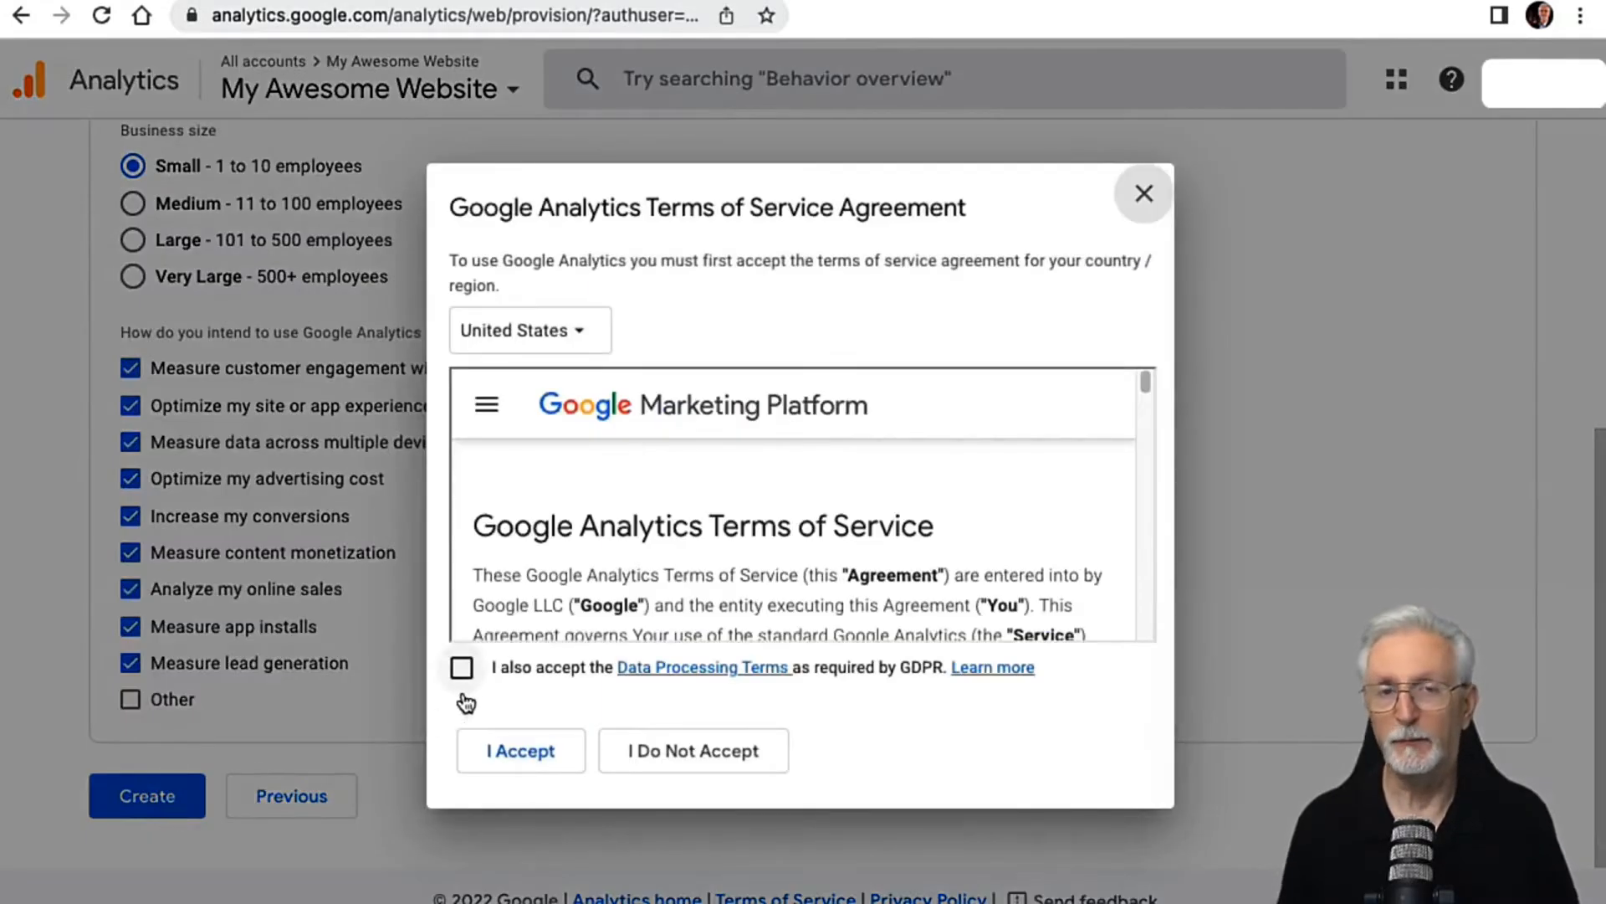
{"action": "left_click", "coordinate": [470, 674]}
{"action": "left_click_drag", "start_coordinate": [1146, 383], "coordinate": [1180, 637]}
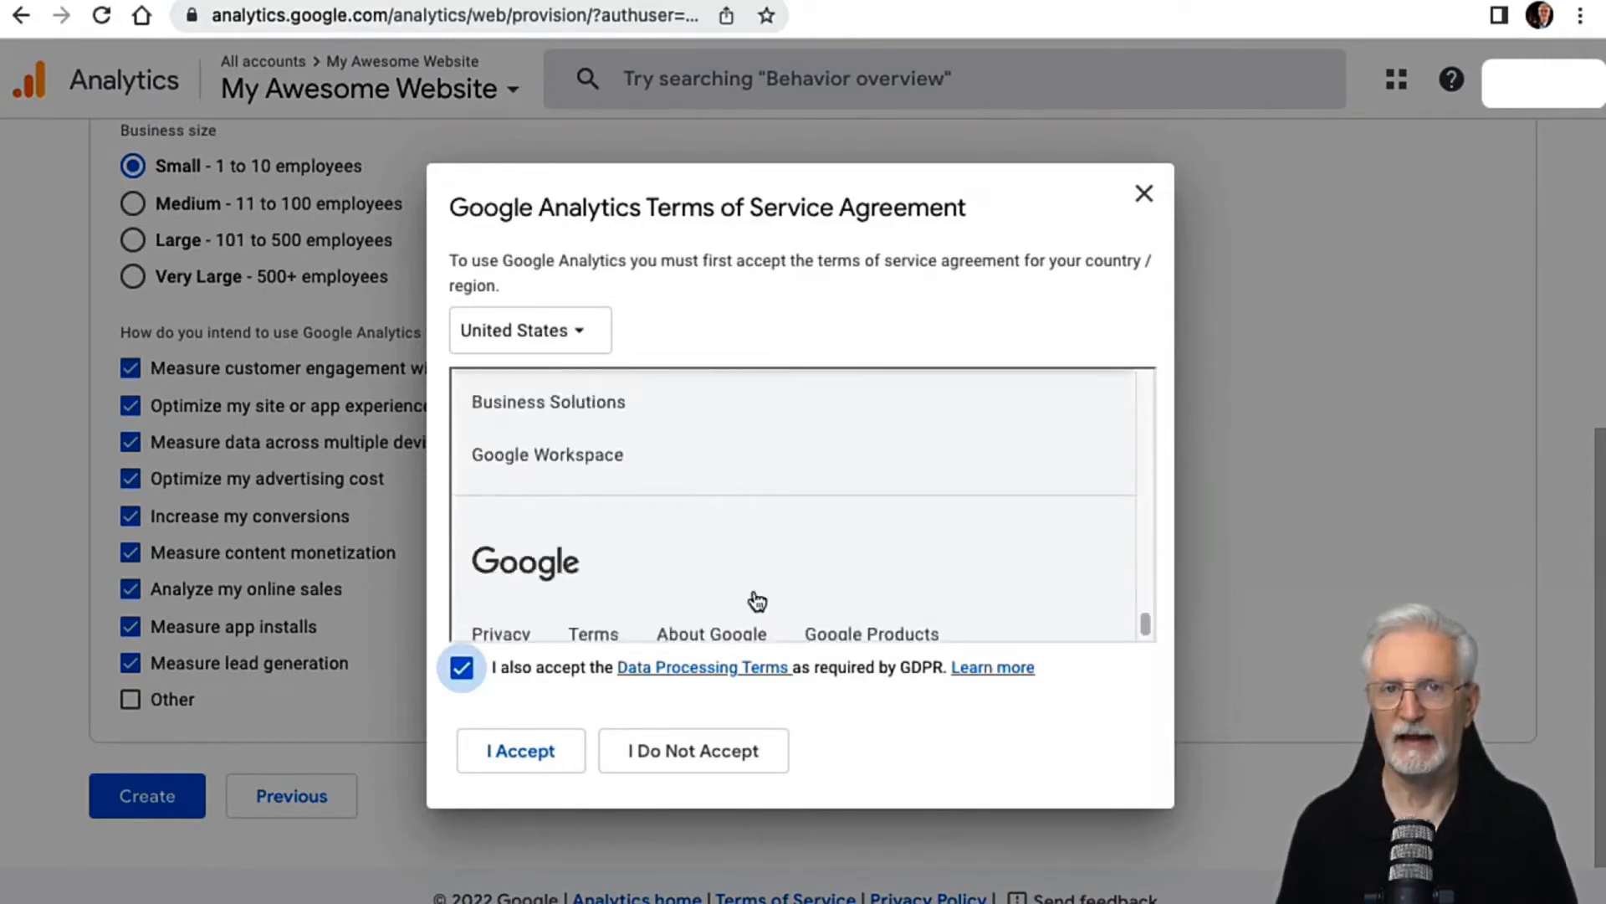
{"action": "left_click", "coordinate": [554, 749]}
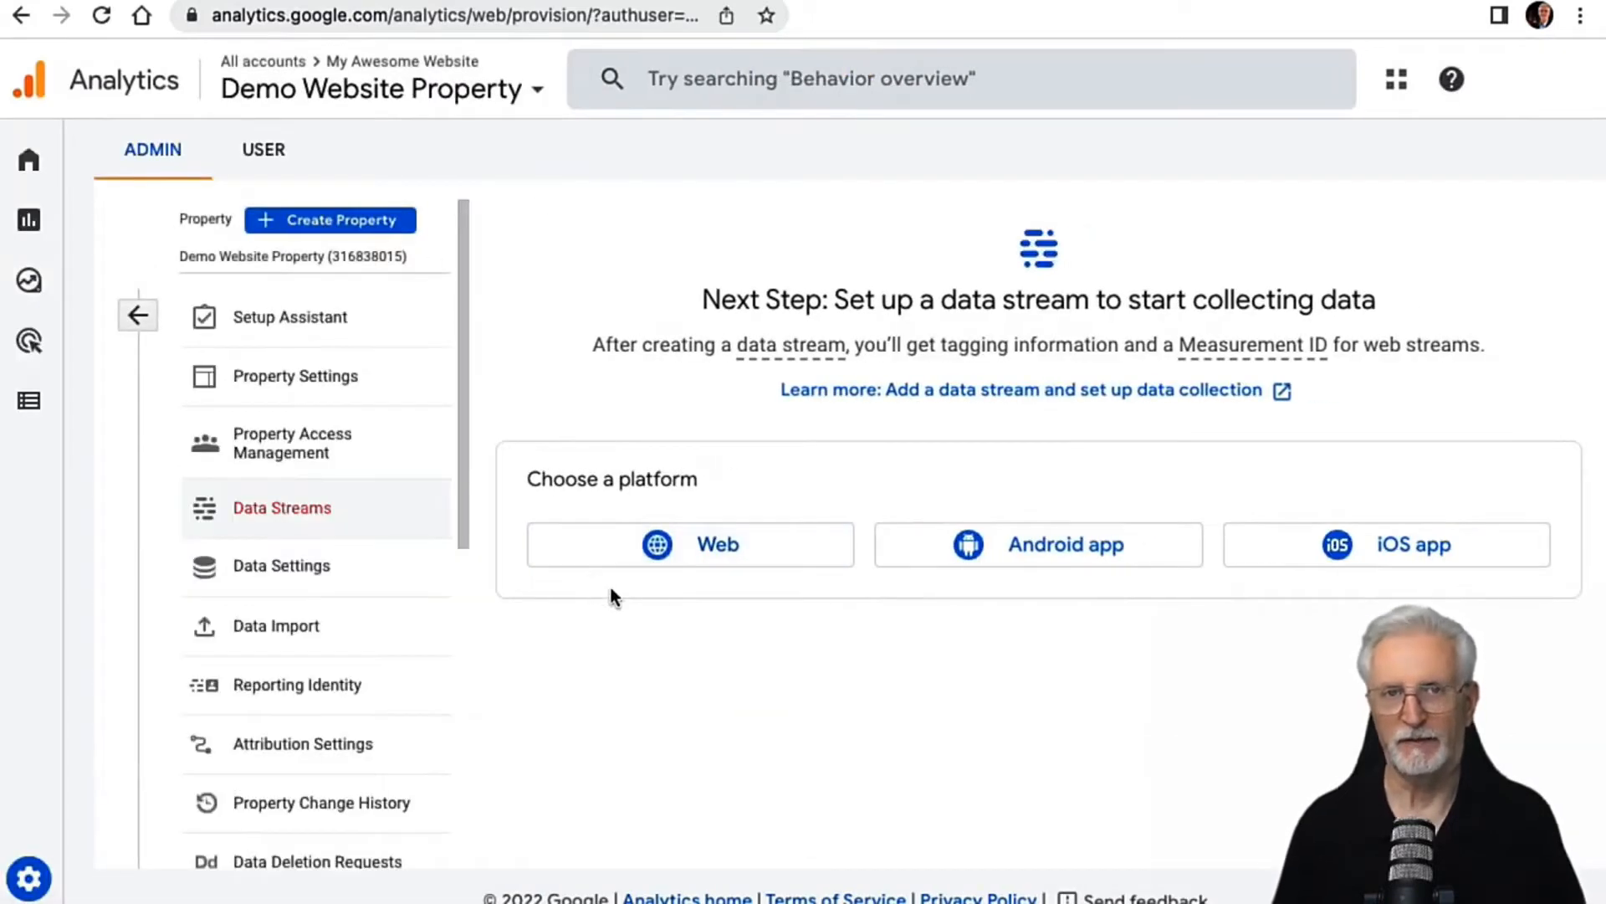
{"action": "left_click", "coordinate": [652, 553]}
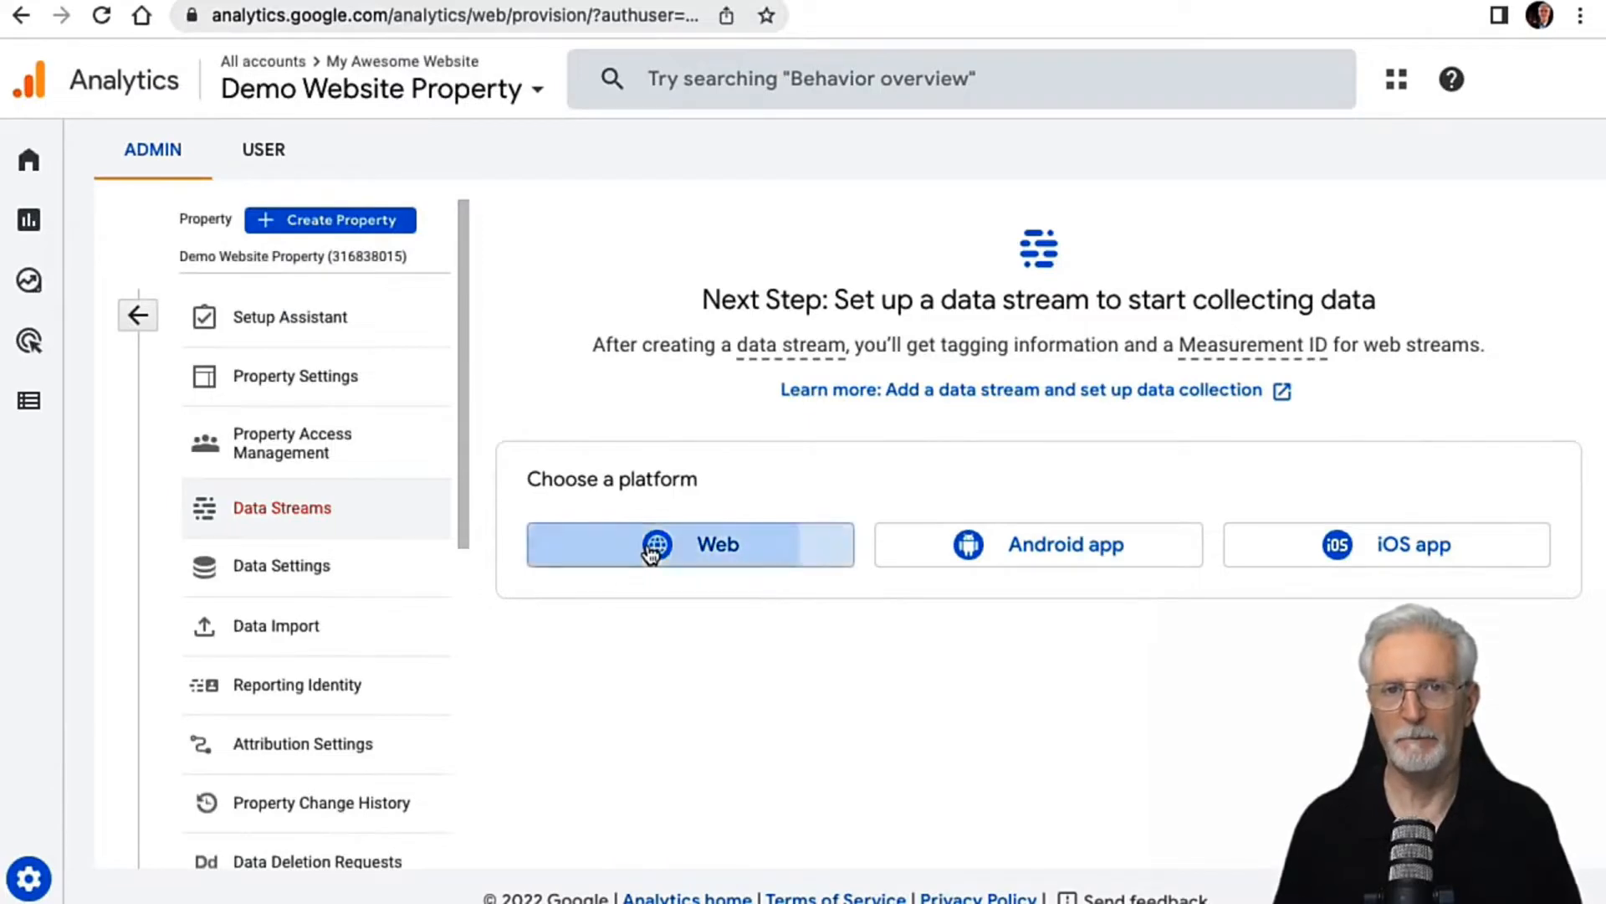
{"action": "left_click", "coordinate": [520, 303]}
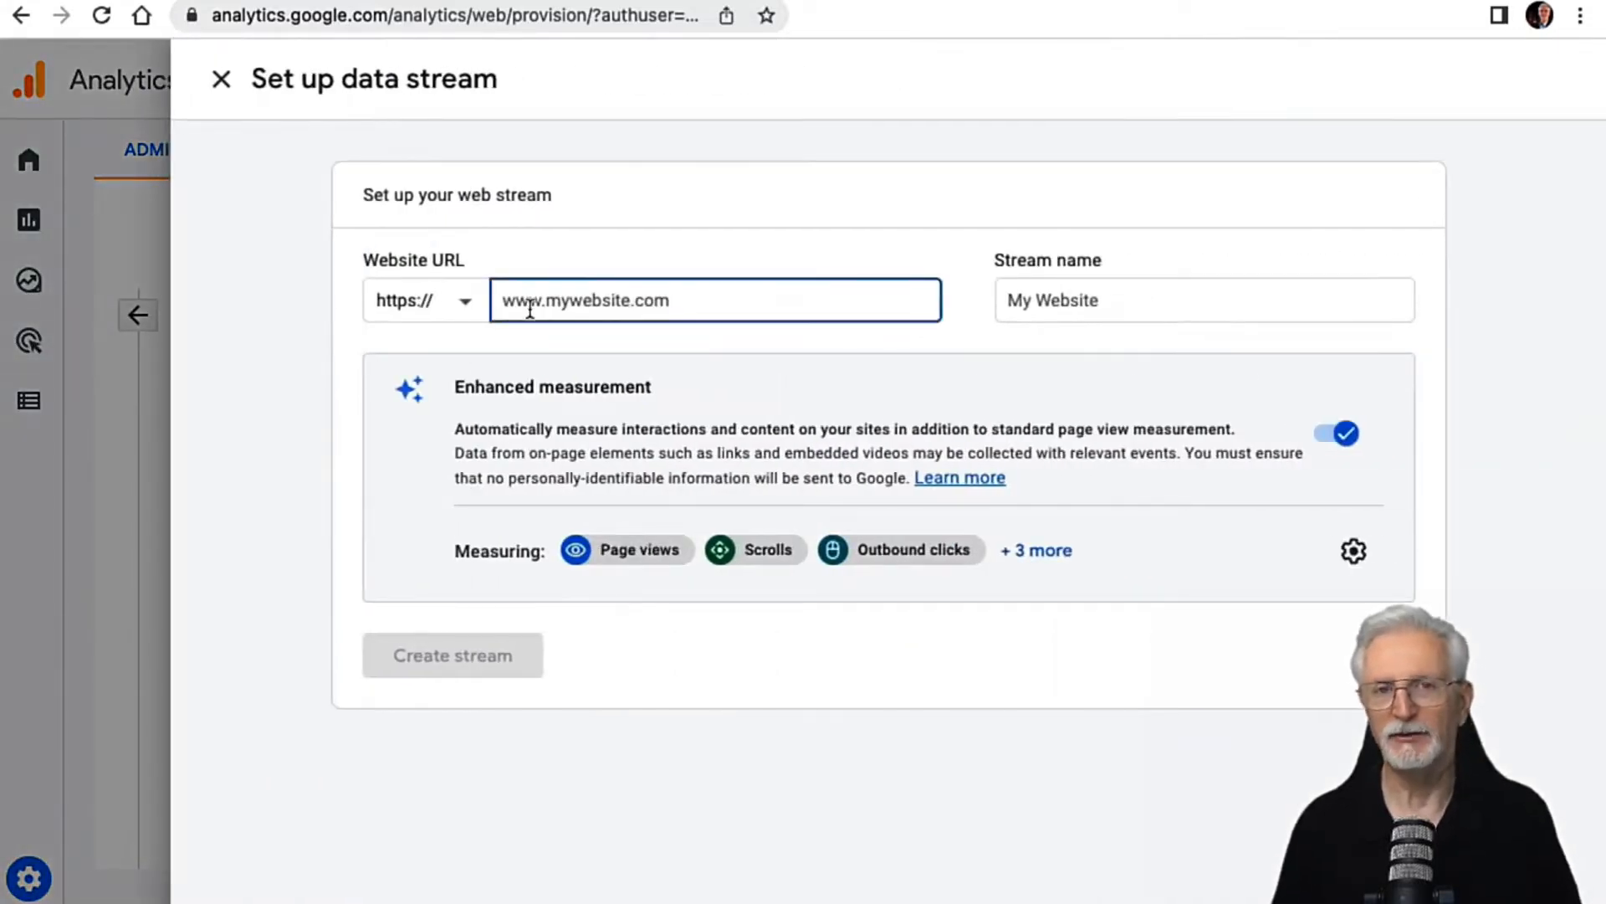
{"action": "type", "text": "www.demowebsite"}
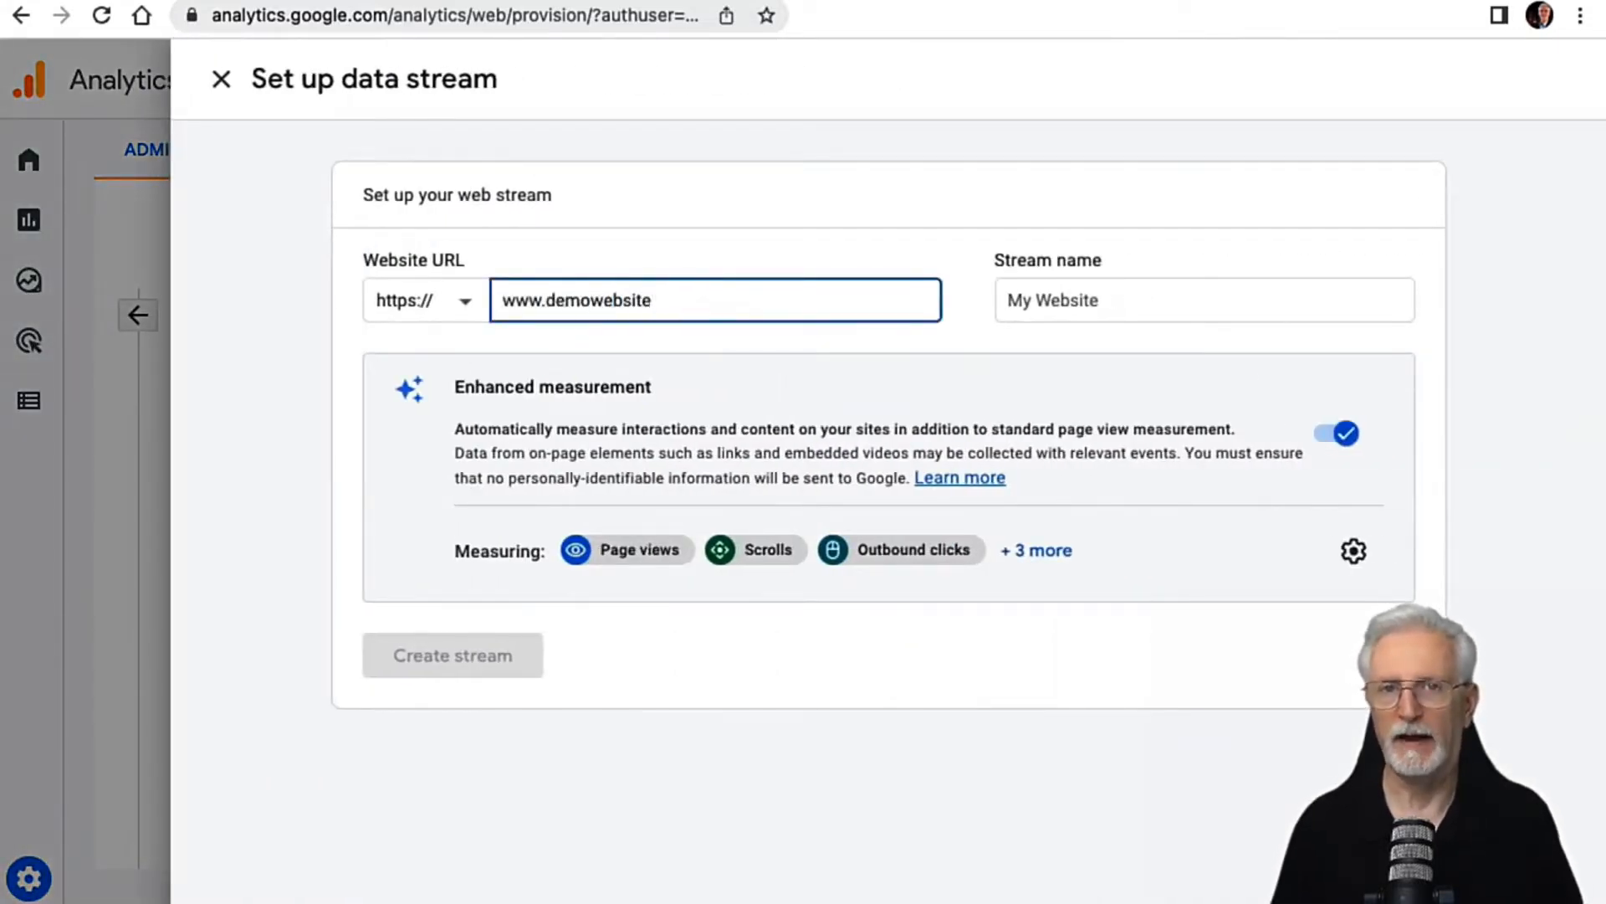
{"action": "type", "text": ".com"}
{"action": "key", "text": "Tab"}
{"action": "type", "text": "Demo Website"}
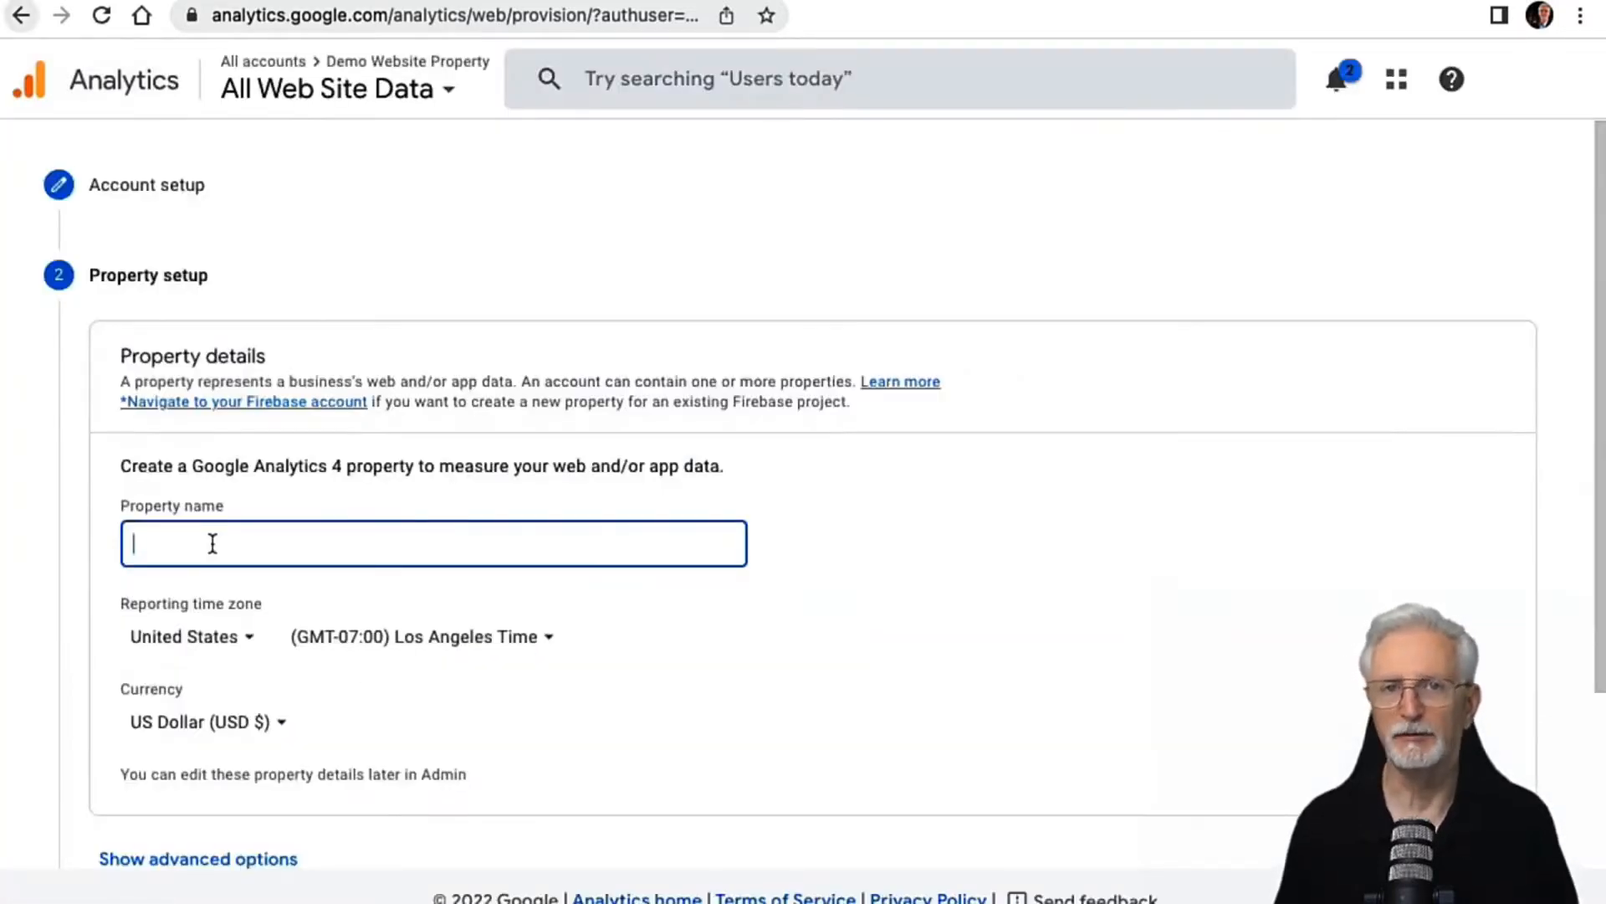
Step: Name another property New Demo Website and turn on creation of a Universal Analytics property in its advanced options
{"action": "type", "text": "New Demo Website"}
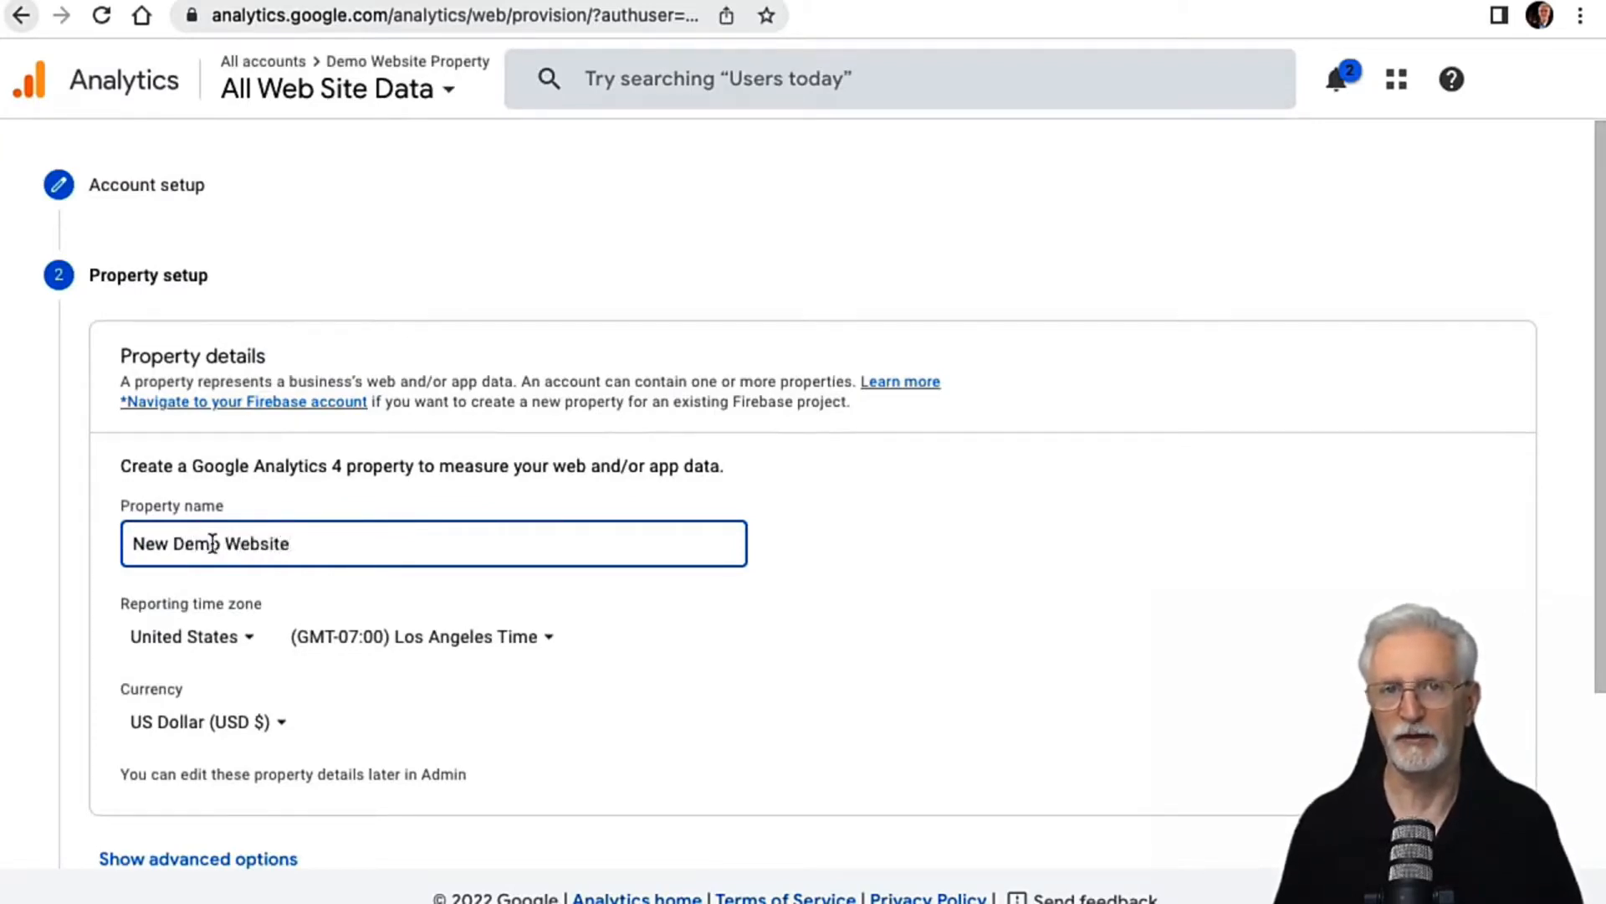
{"action": "scroll", "coordinate": [212, 543], "scroll_direction": "down", "scroll_amount": 3}
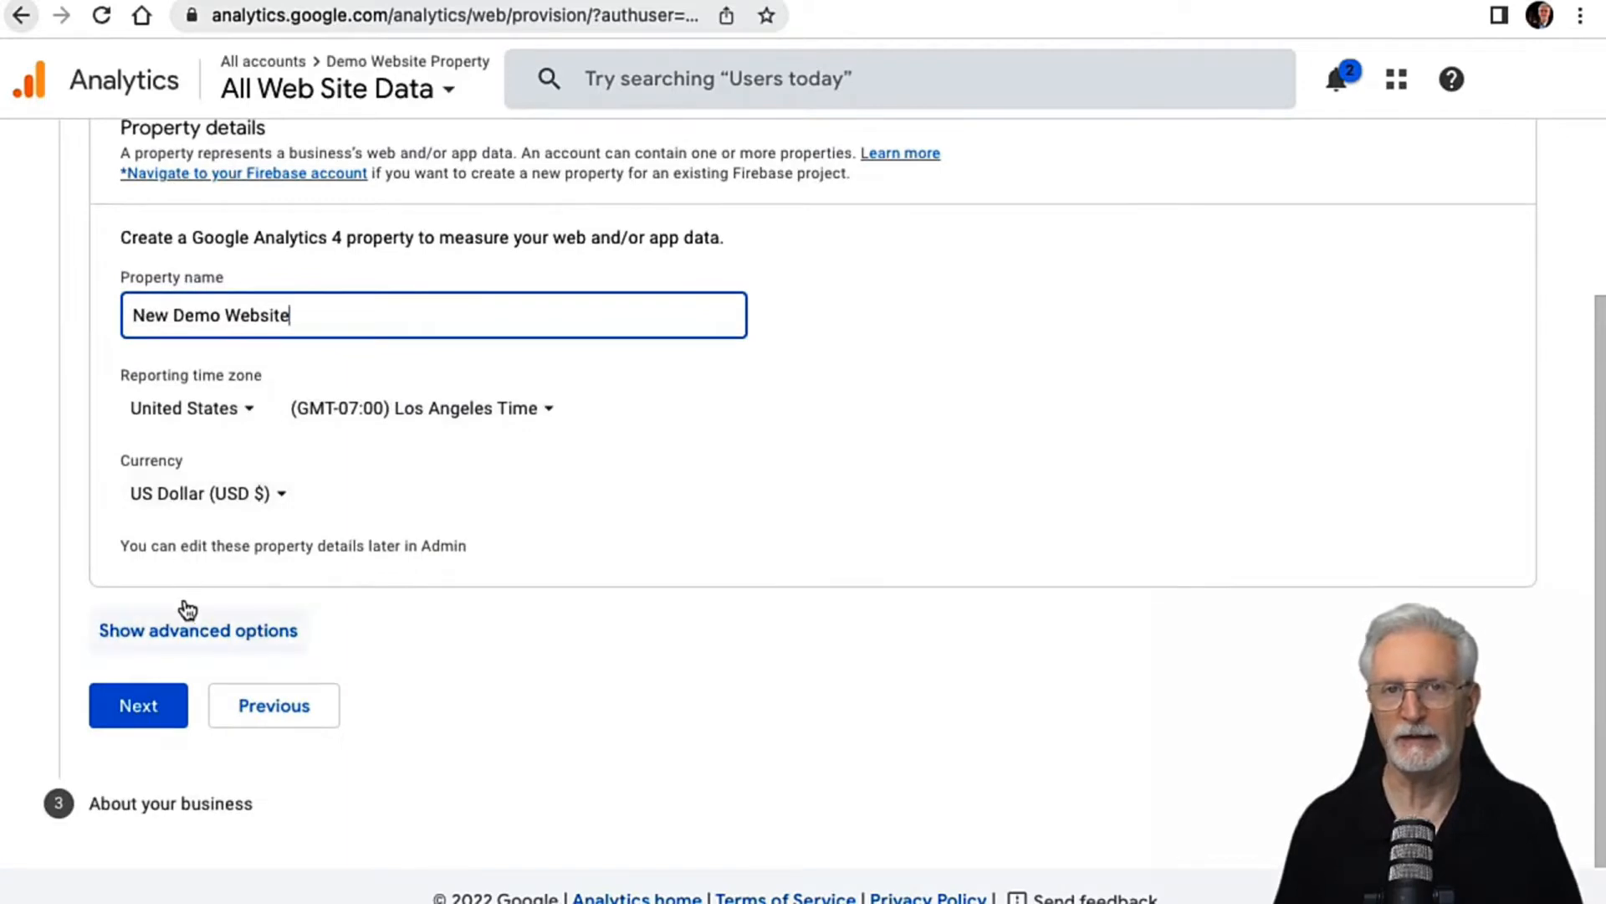
{"action": "left_click", "coordinate": [183, 630]}
{"action": "scroll", "coordinate": [335, 518], "scroll_direction": "down", "scroll_amount": 3}
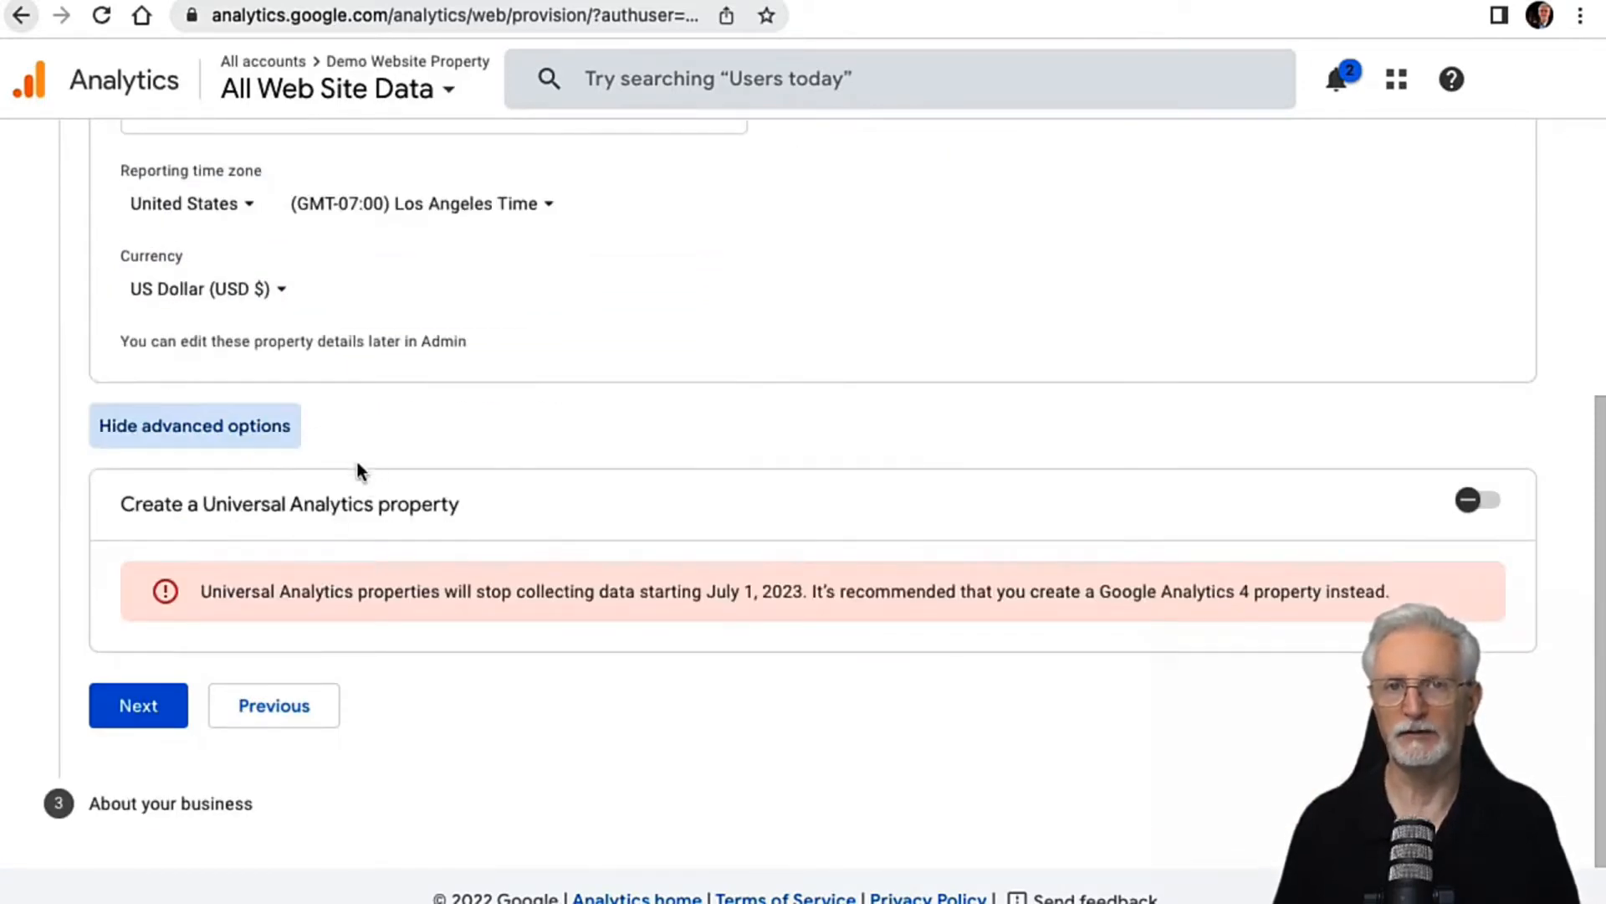
{"action": "left_click", "coordinate": [1478, 500]}
{"action": "scroll", "coordinate": [435, 543], "scroll_direction": "down", "scroll_amount": 4}
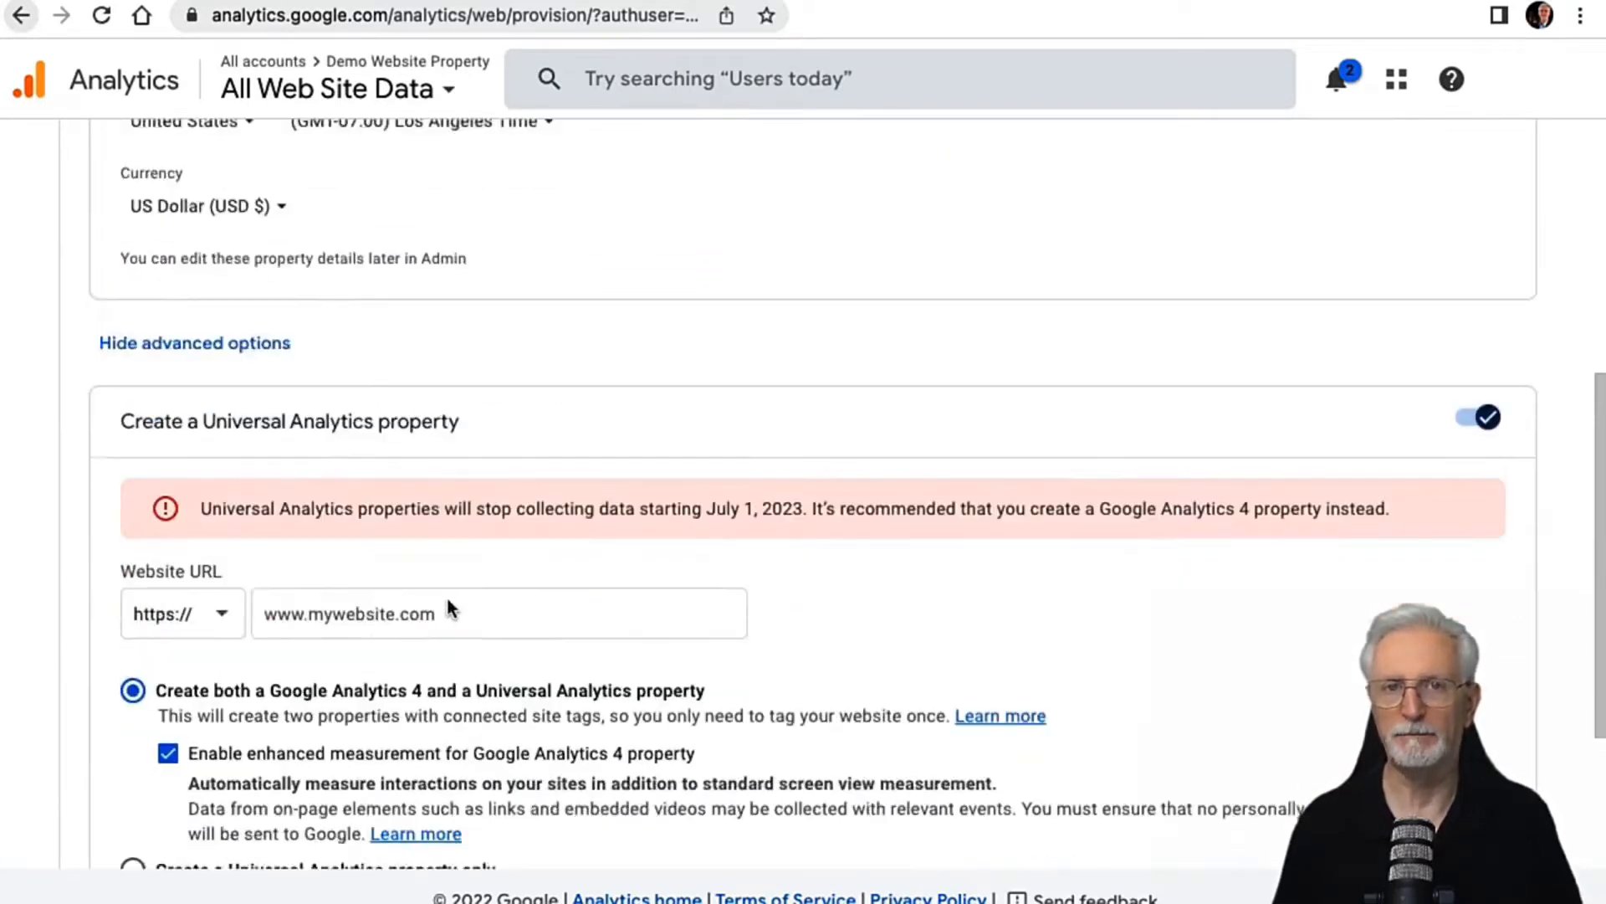
{"action": "left_click", "coordinate": [340, 356]}
{"action": "type", "text": "www"}
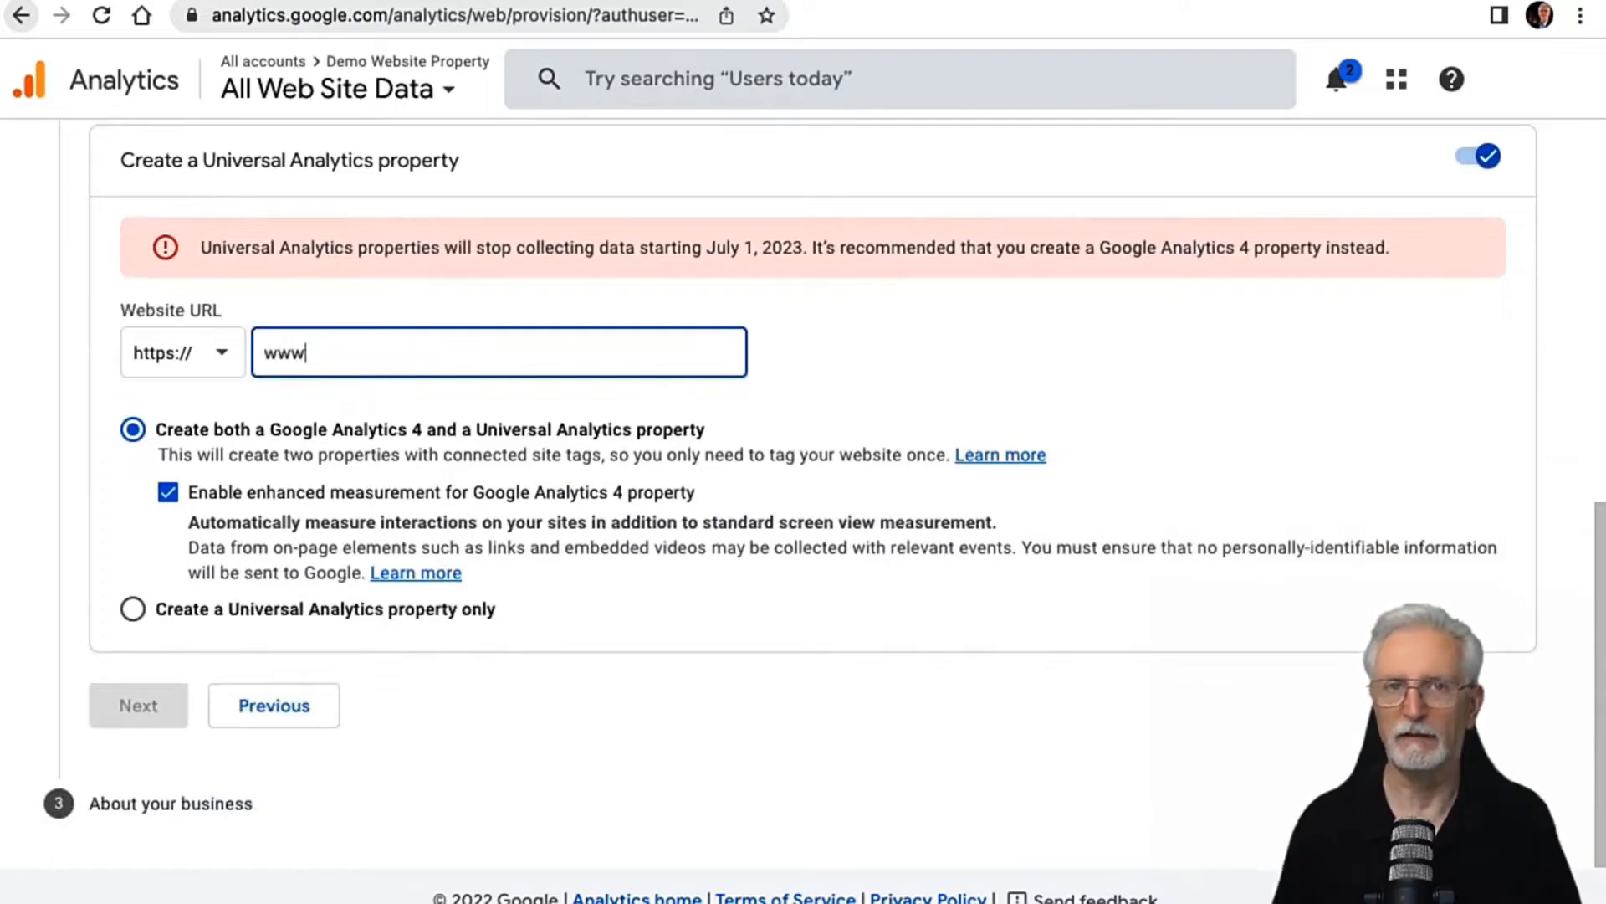
{"action": "type", "text": ".mydemowebs"}
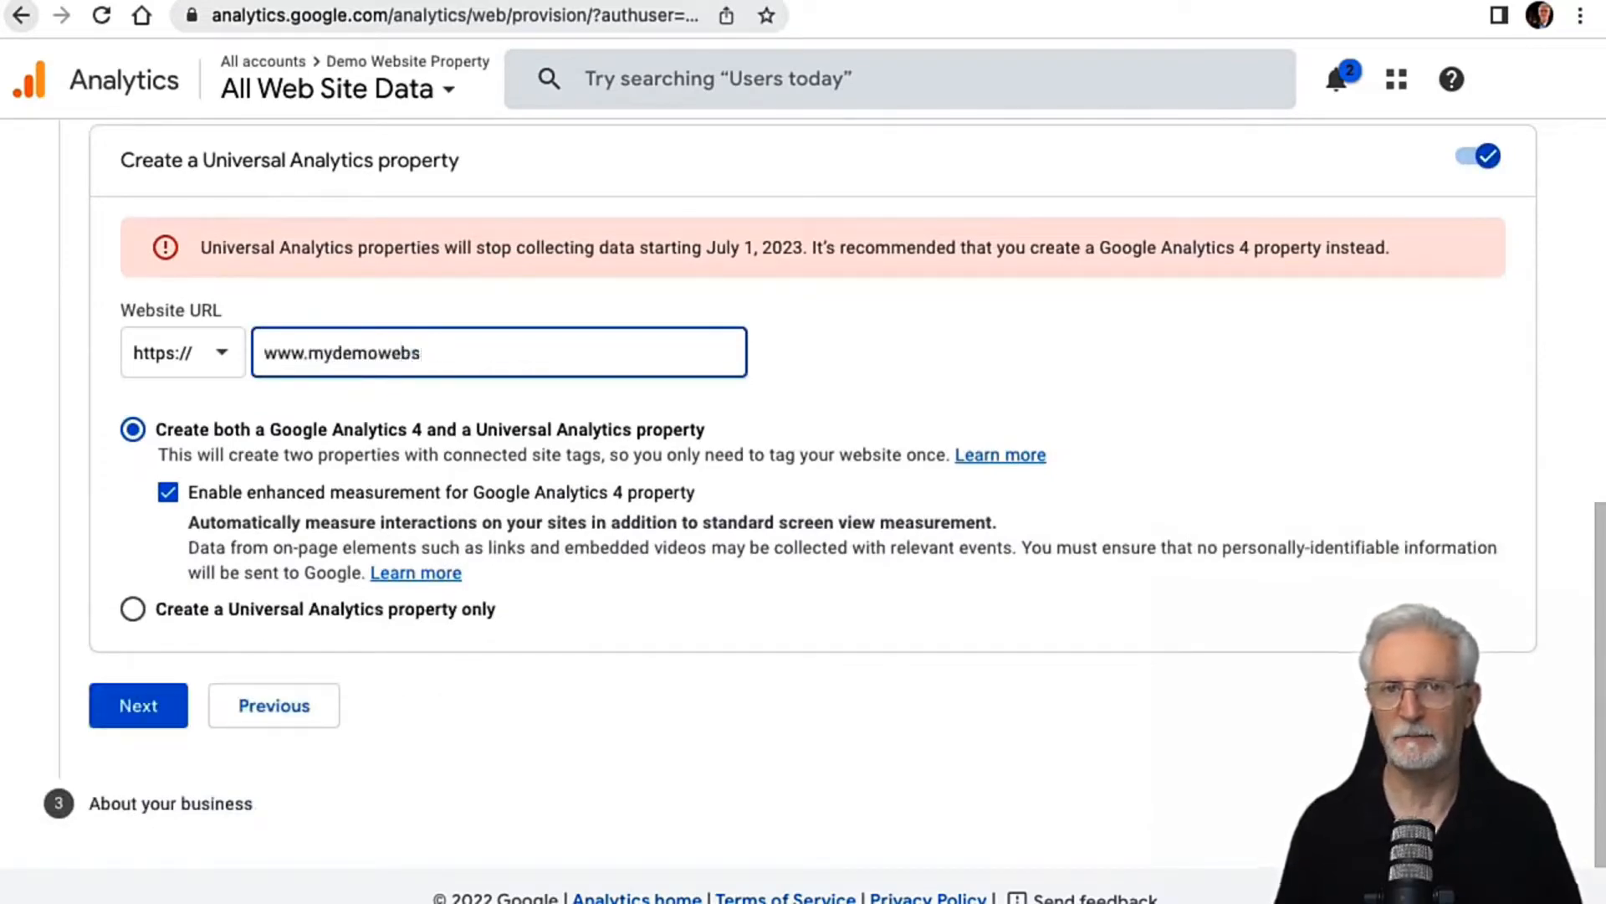
{"action": "type", "text": "ite.com"}
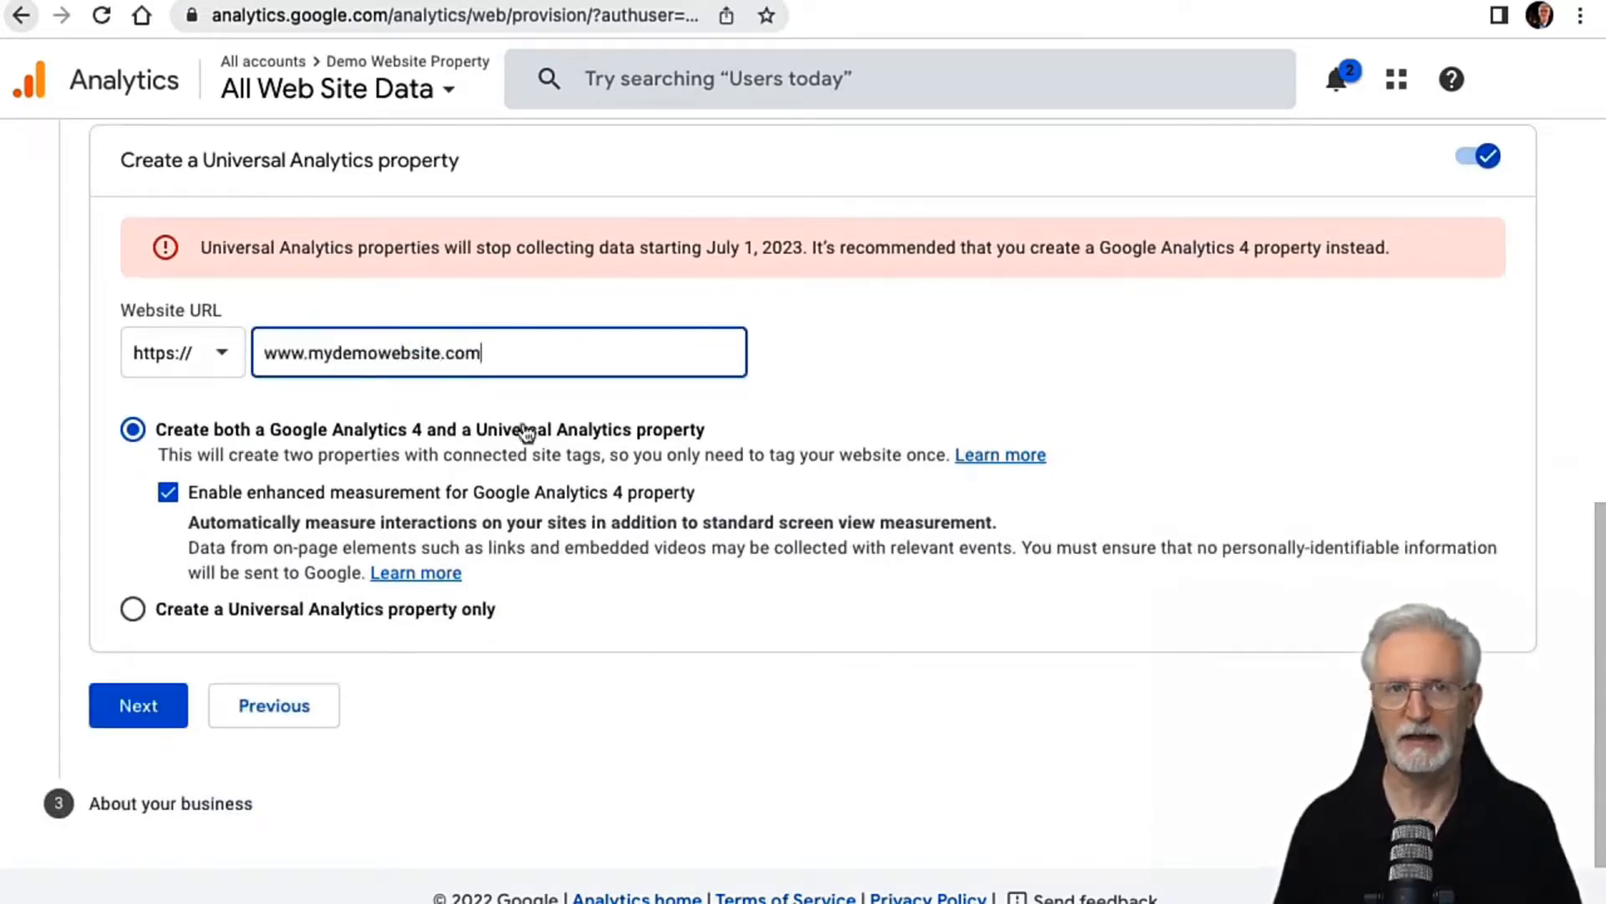
{"action": "left_click", "coordinate": [157, 706]}
Step: Set the industry category to Food & Drink and the business size to Small - 1 to 10 employees
{"action": "scroll", "coordinate": [295, 459], "scroll_direction": "up", "scroll_amount": 2}
{"action": "left_click", "coordinate": [180, 302]}
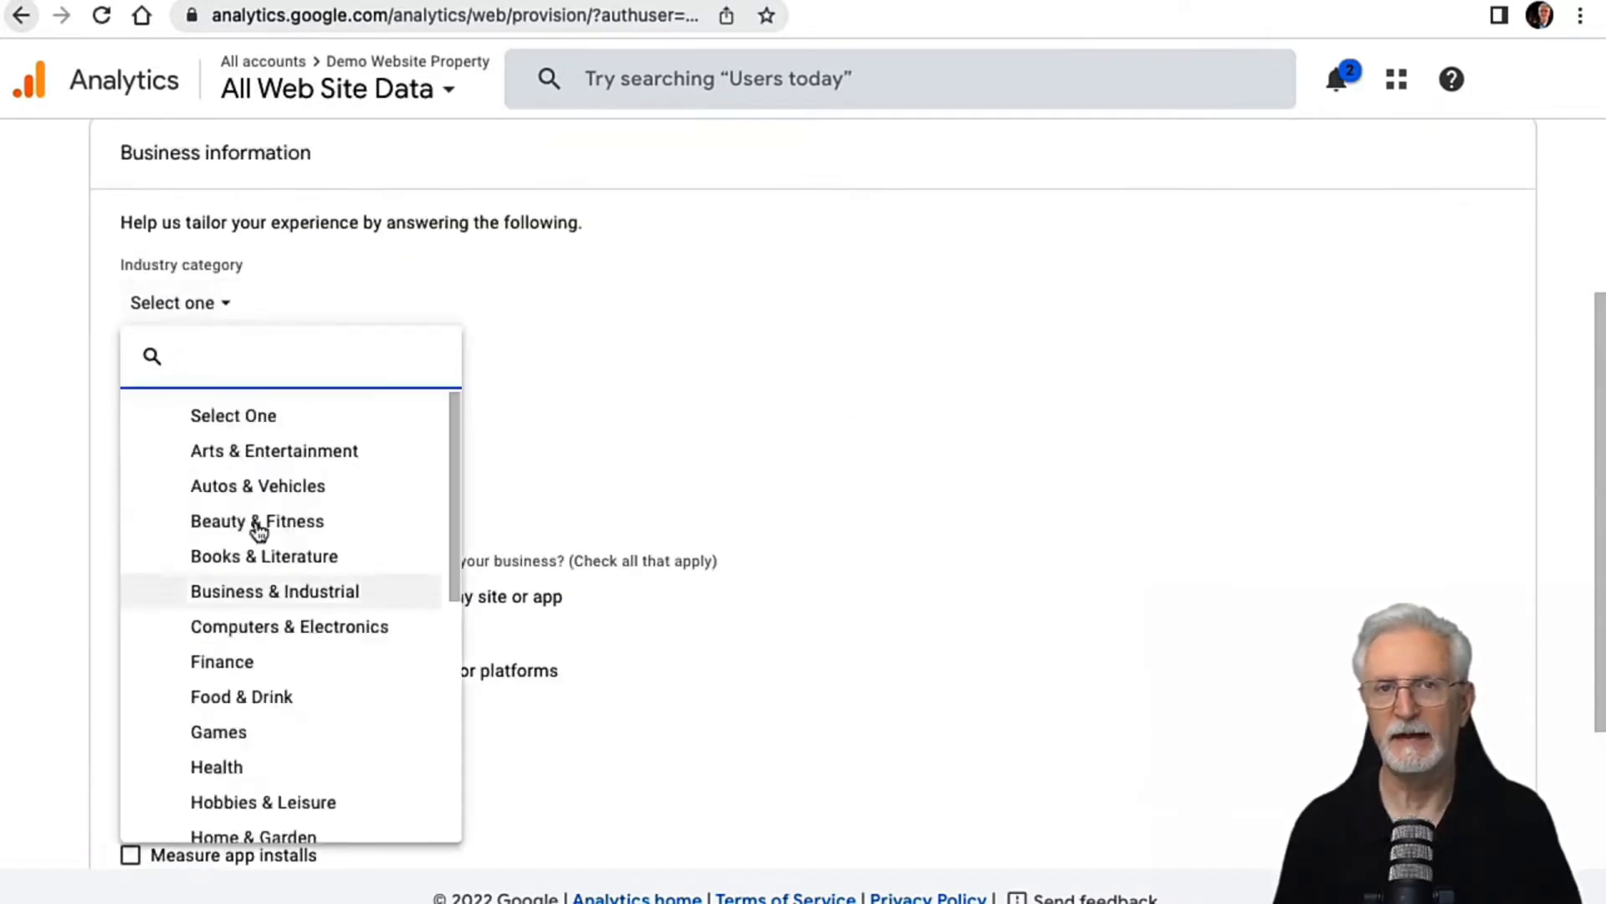
{"action": "left_click", "coordinate": [222, 695]}
{"action": "left_click", "coordinate": [201, 404]}
Step: Check every intended use from measuring customer engagement through measuring lead generation, leaving Other unchecked
{"action": "left_click", "coordinate": [131, 596]}
{"action": "left_click", "coordinate": [130, 633]}
{"action": "left_click", "coordinate": [131, 670]}
{"action": "left_click", "coordinate": [130, 707]}
{"action": "left_click", "coordinate": [131, 744]}
{"action": "left_click", "coordinate": [130, 781]}
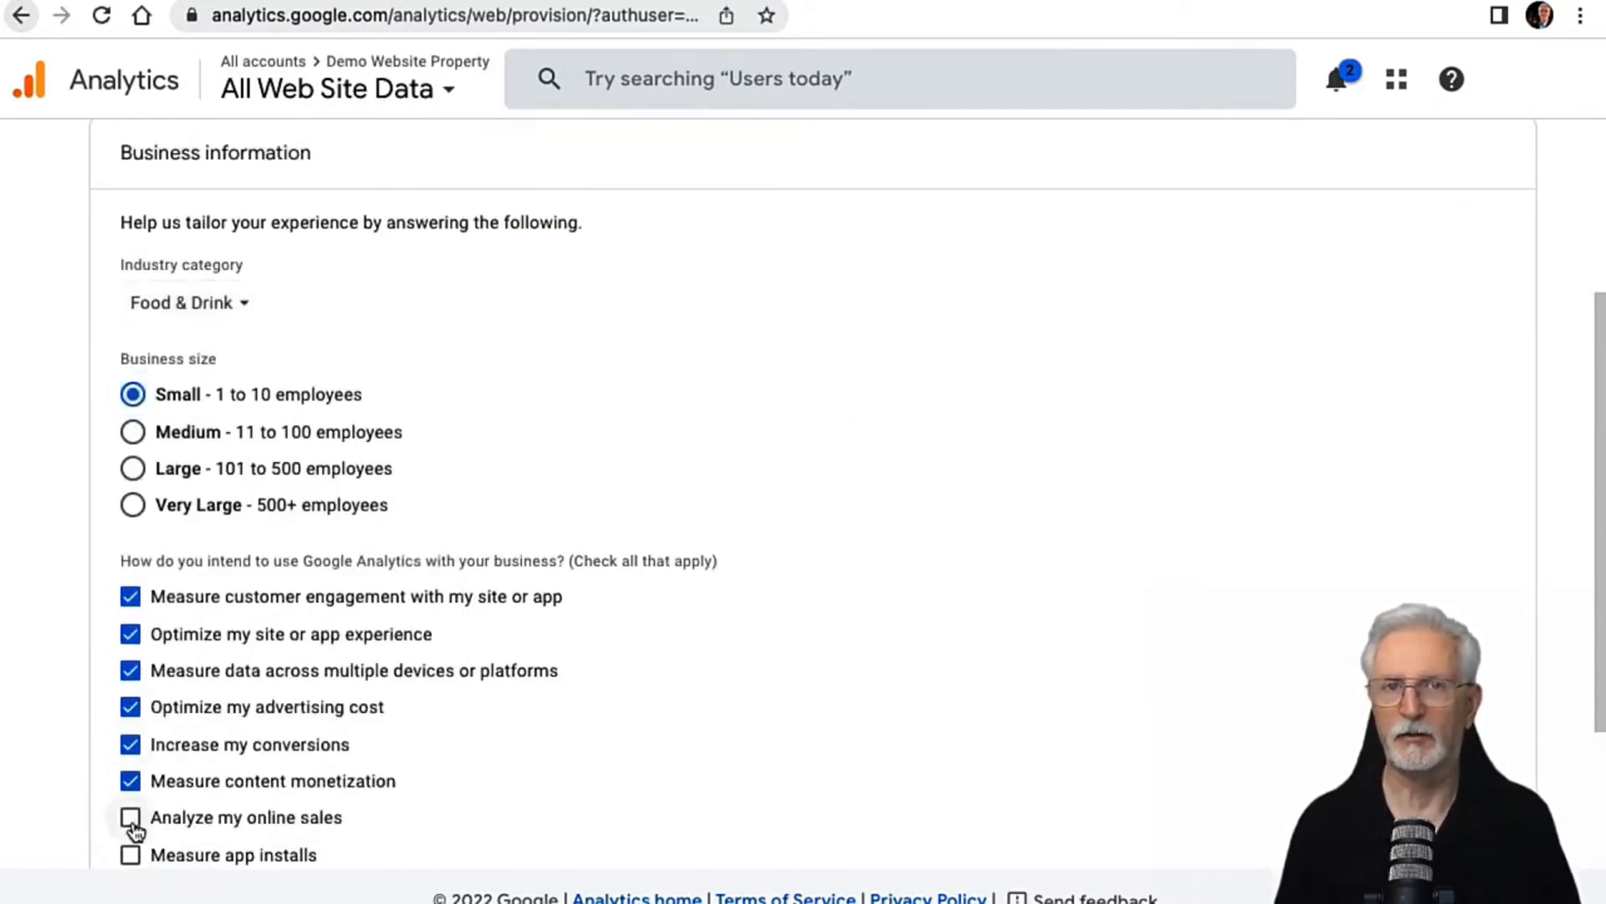
{"action": "left_click", "coordinate": [131, 818]}
{"action": "left_click", "coordinate": [130, 854]}
{"action": "scroll", "coordinate": [359, 603], "scroll_direction": "down", "scroll_amount": 3}
{"action": "left_click", "coordinate": [130, 663]}
Step: Create the New Demo Website properties, accepting the United States terms of service and the GDPR data processing terms
{"action": "left_click", "coordinate": [147, 796]}
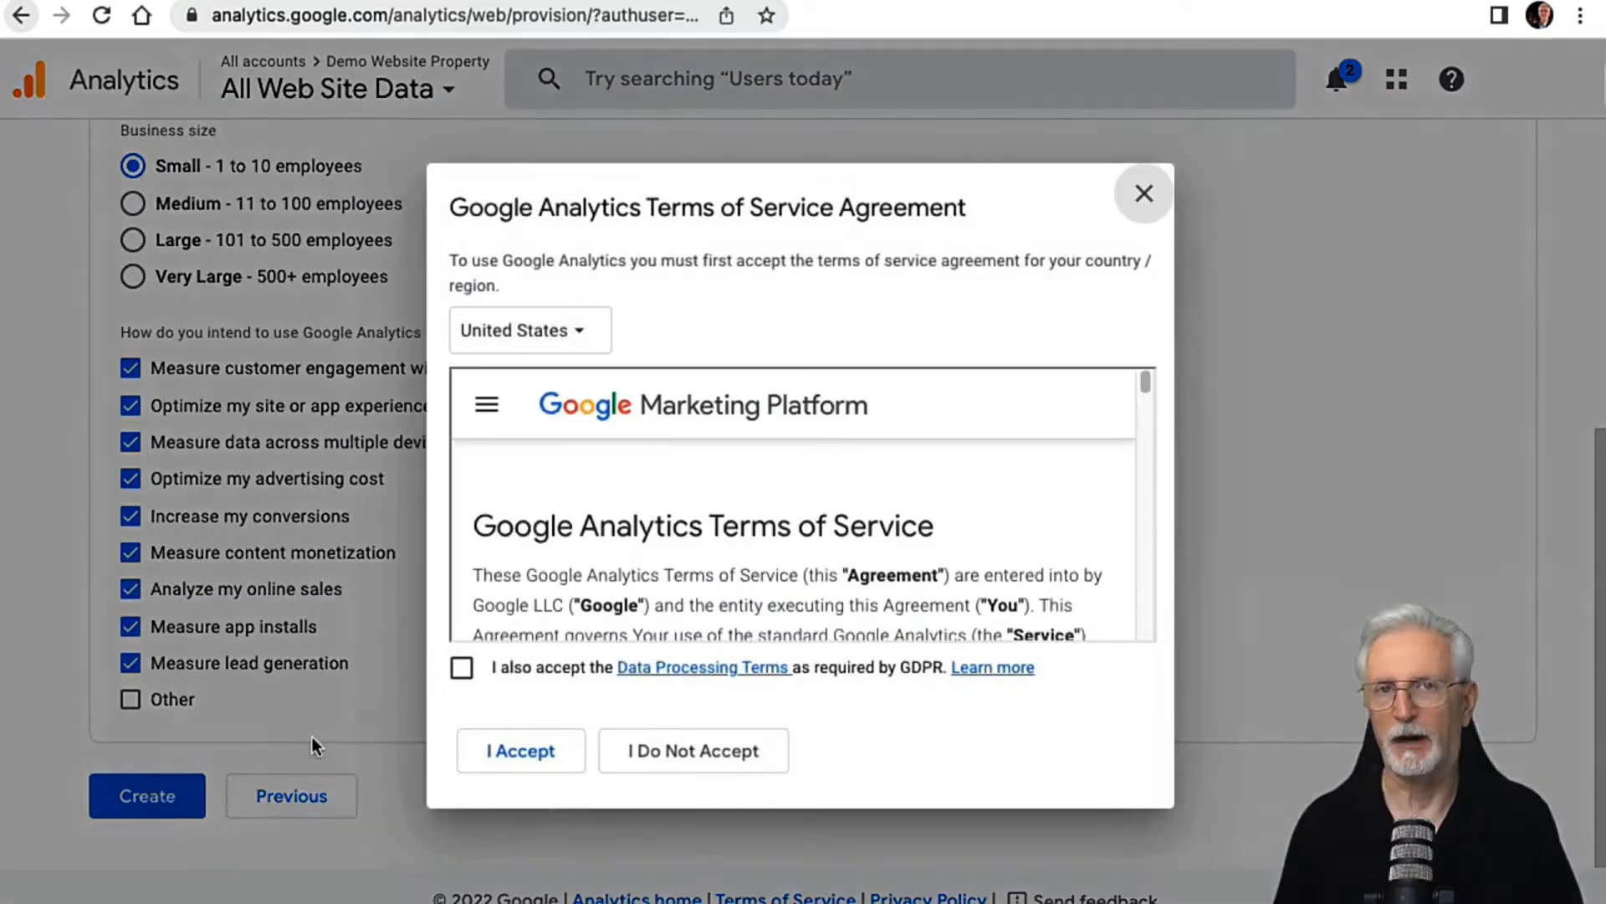
{"action": "left_click", "coordinate": [462, 667]}
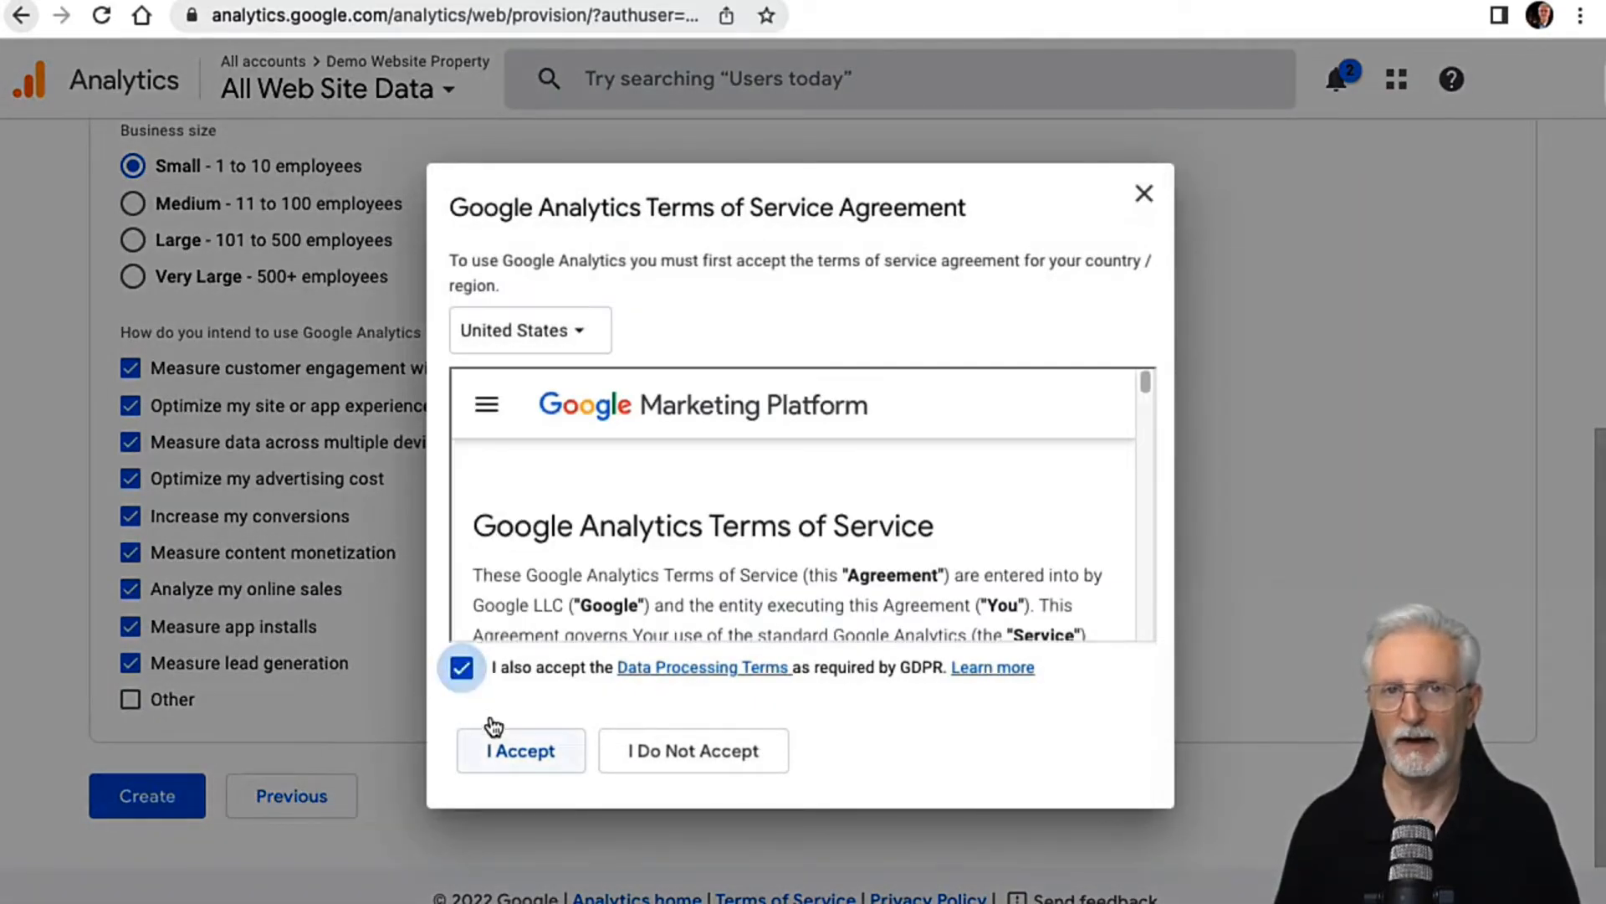
{"action": "left_click", "coordinate": [503, 747]}
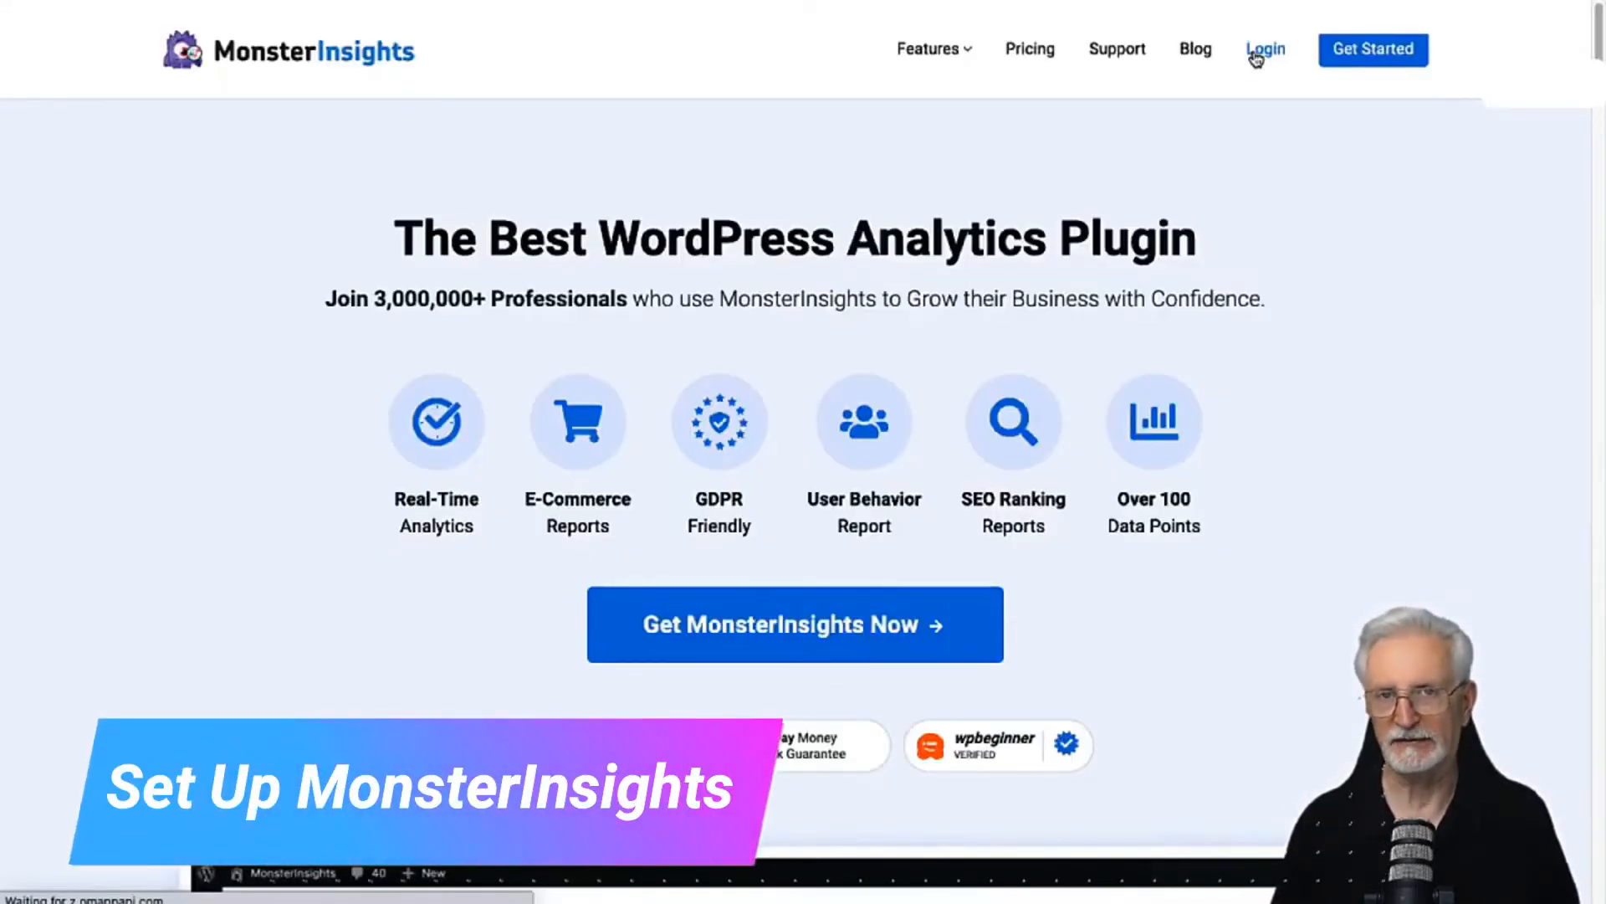
Step: Log in to the MonsterInsights account and download the MonsterInsights Pro plugin from its license details
{"action": "left_click", "coordinate": [1258, 51]}
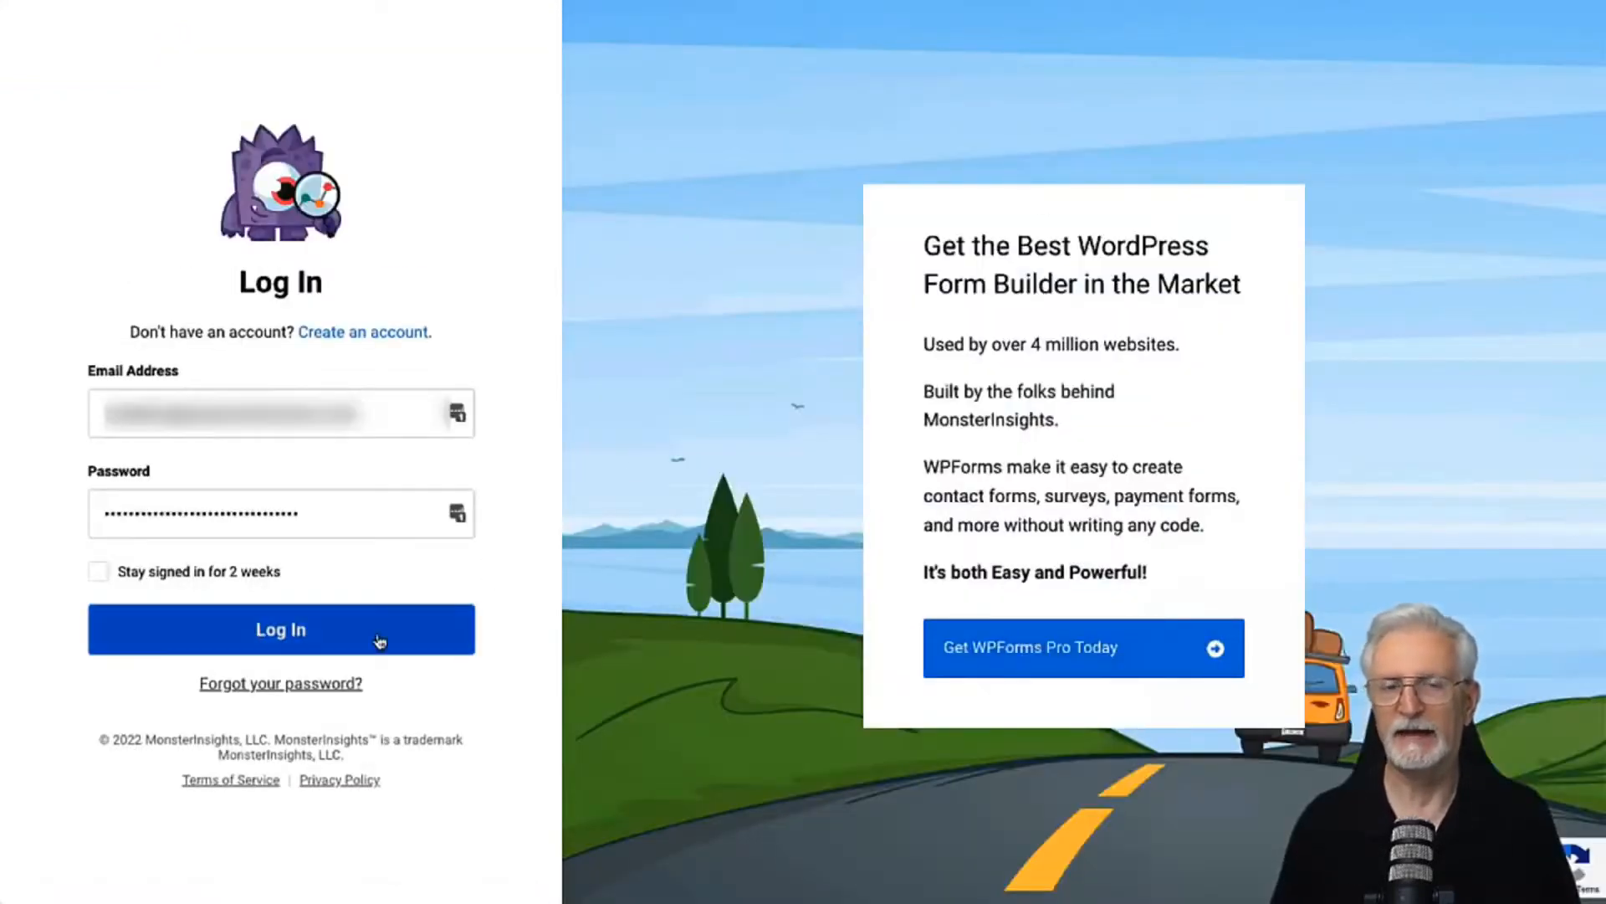
{"action": "left_click", "coordinate": [379, 641]}
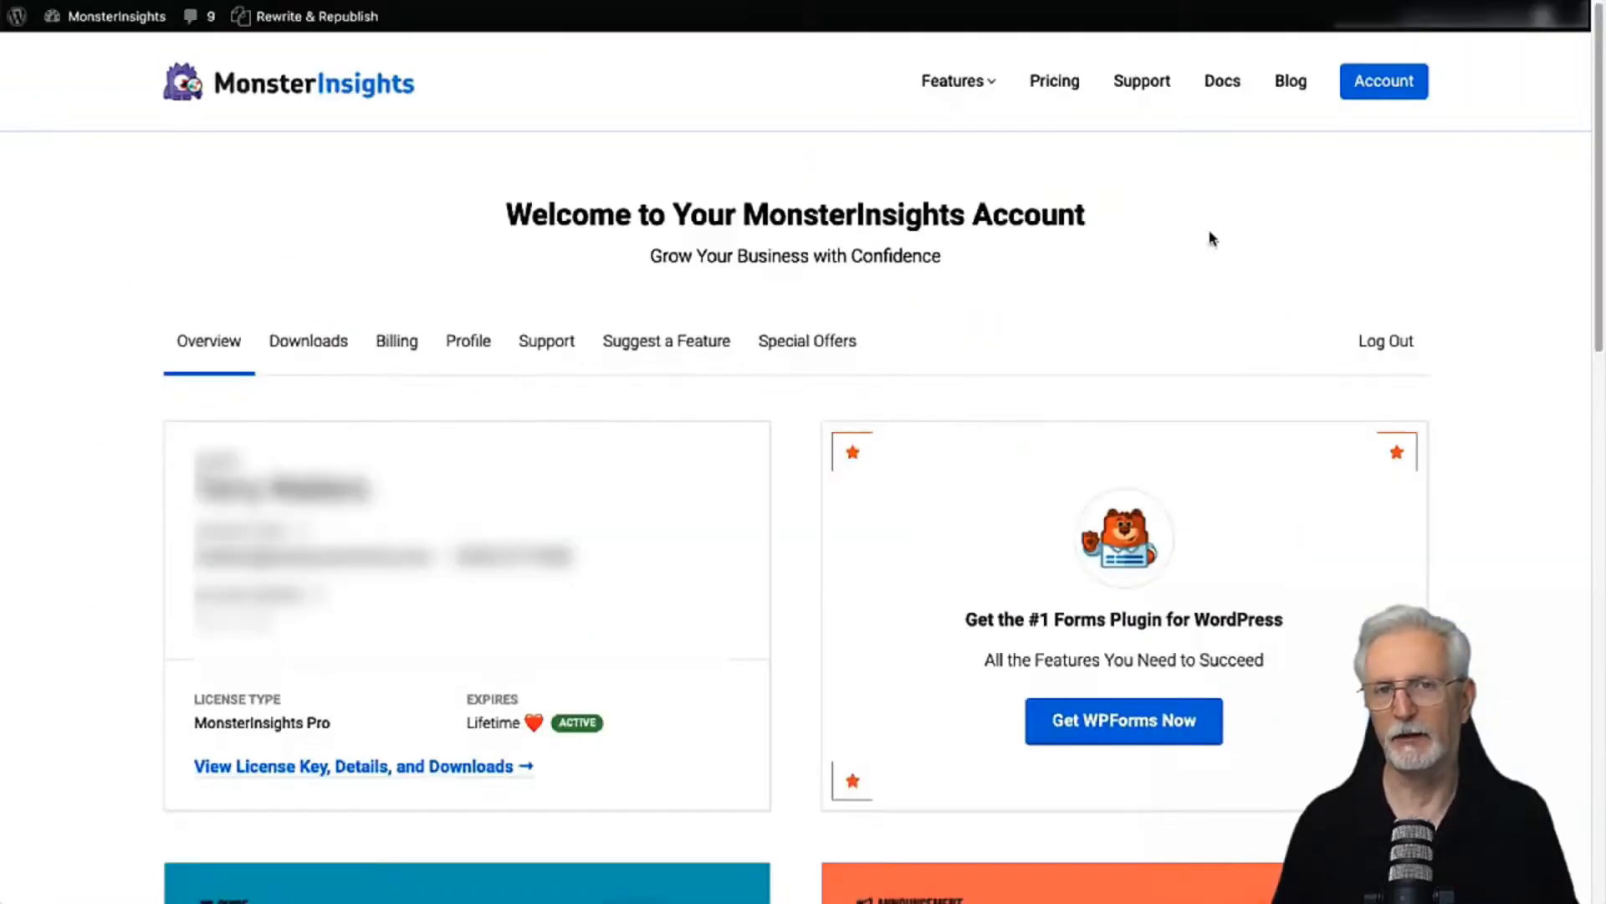
{"action": "left_click", "coordinate": [466, 767]}
{"action": "left_click", "coordinate": [1235, 500]}
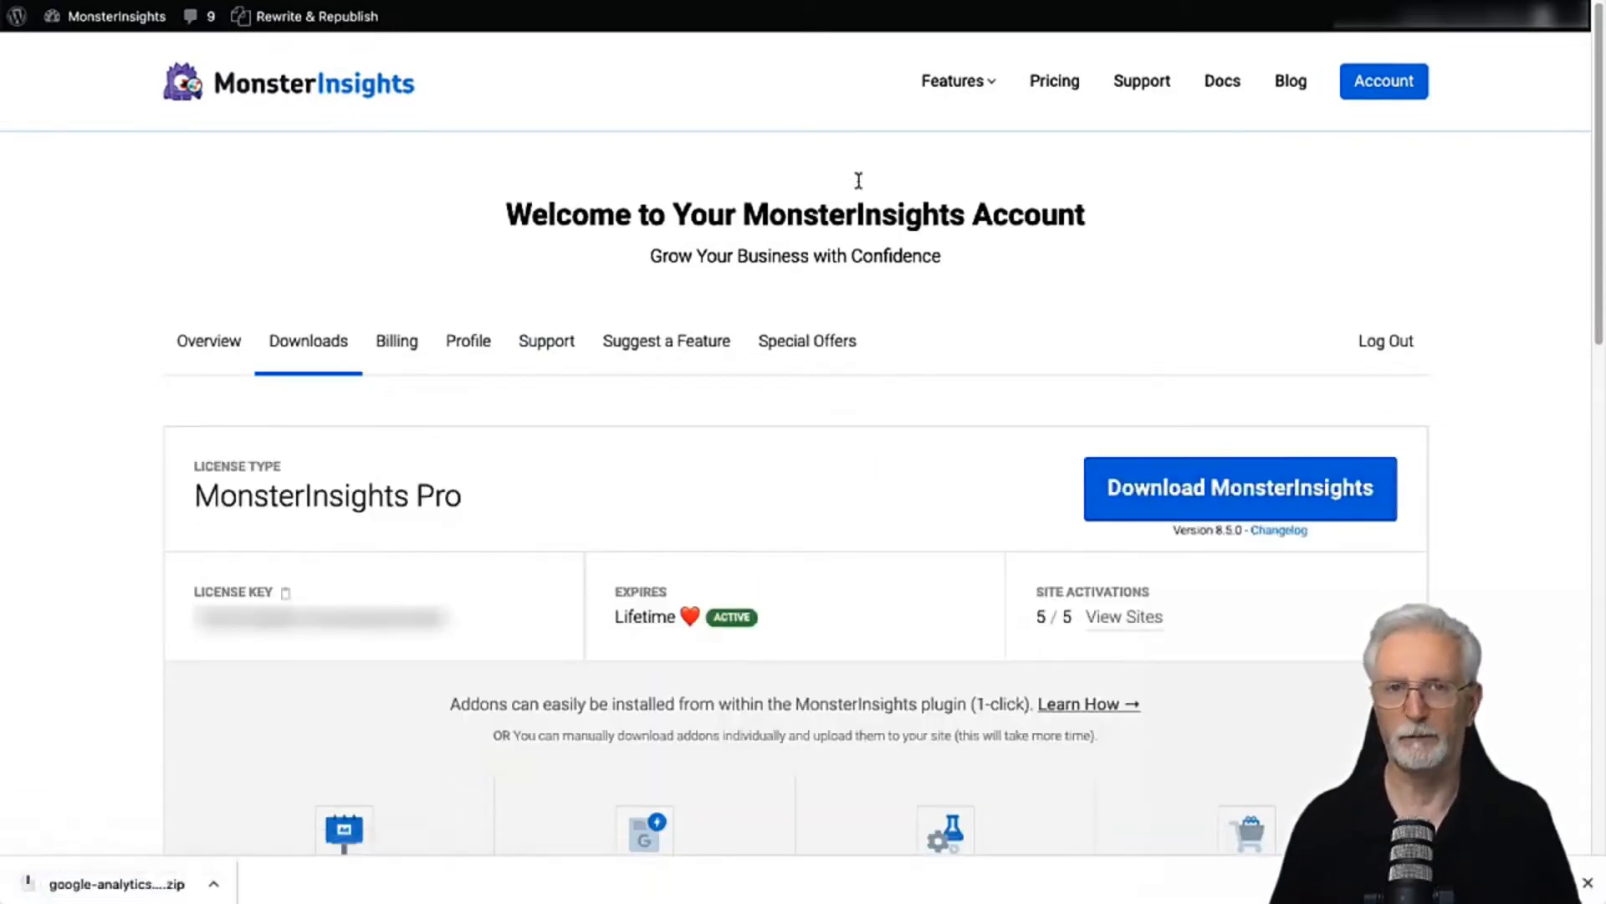
Step: Switch to the WordPress dashboard, install the plugin from the downloaded google-analytics-premium-v8.5.0.zip, and activate it
{"action": "left_click", "coordinate": [511, 2]}
{"action": "mouse_move", "coordinate": [103, 377]}
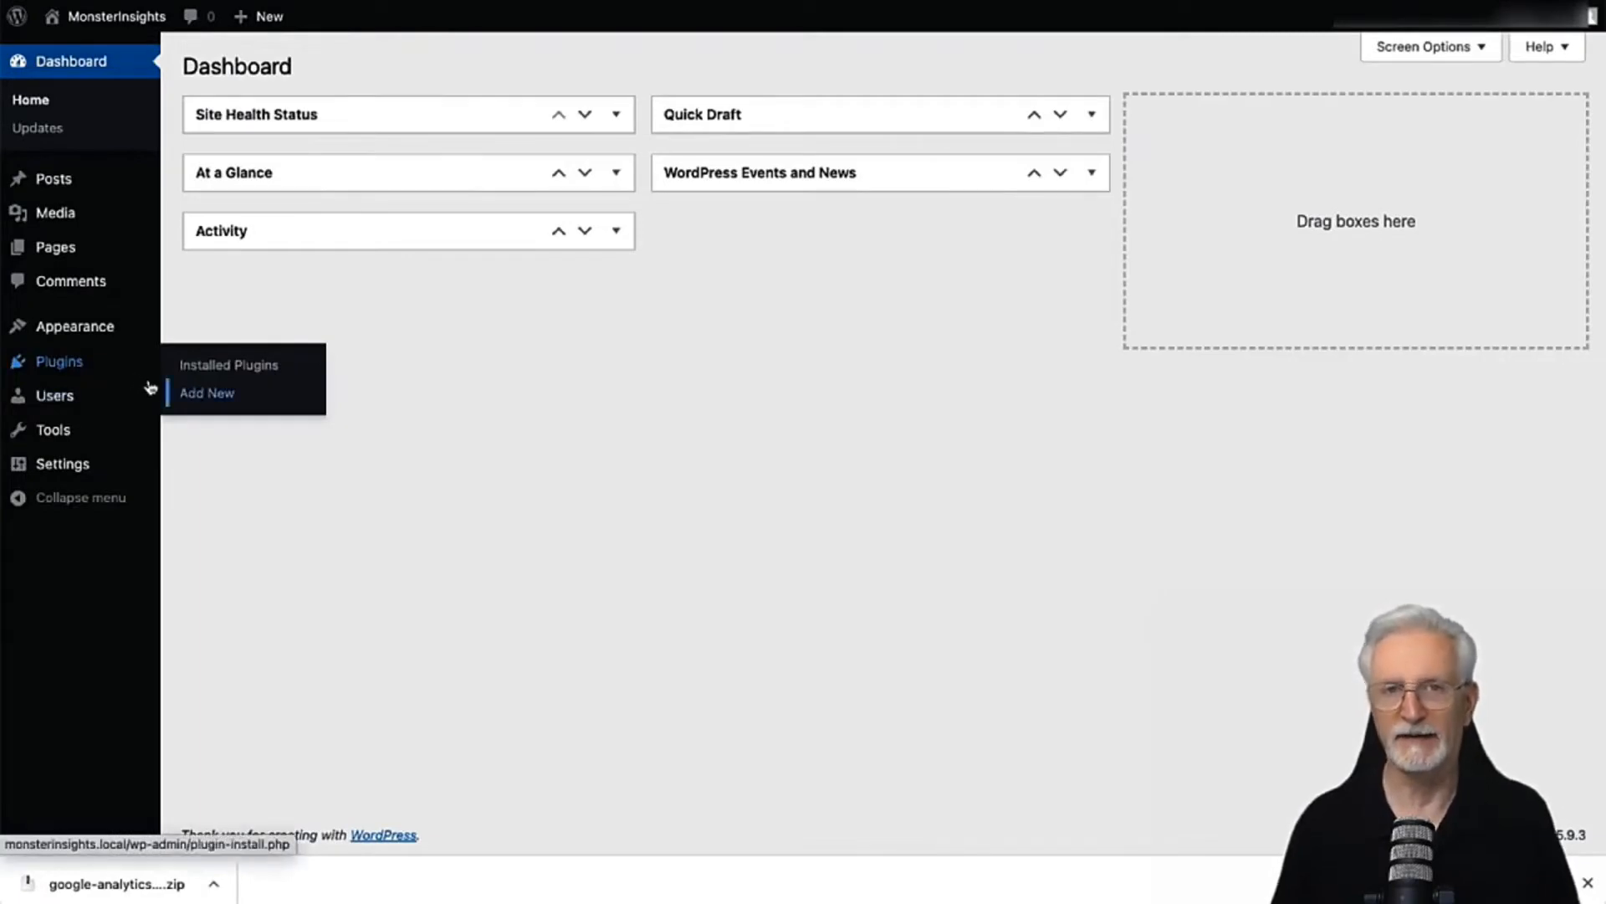
{"action": "left_click", "coordinate": [192, 407]}
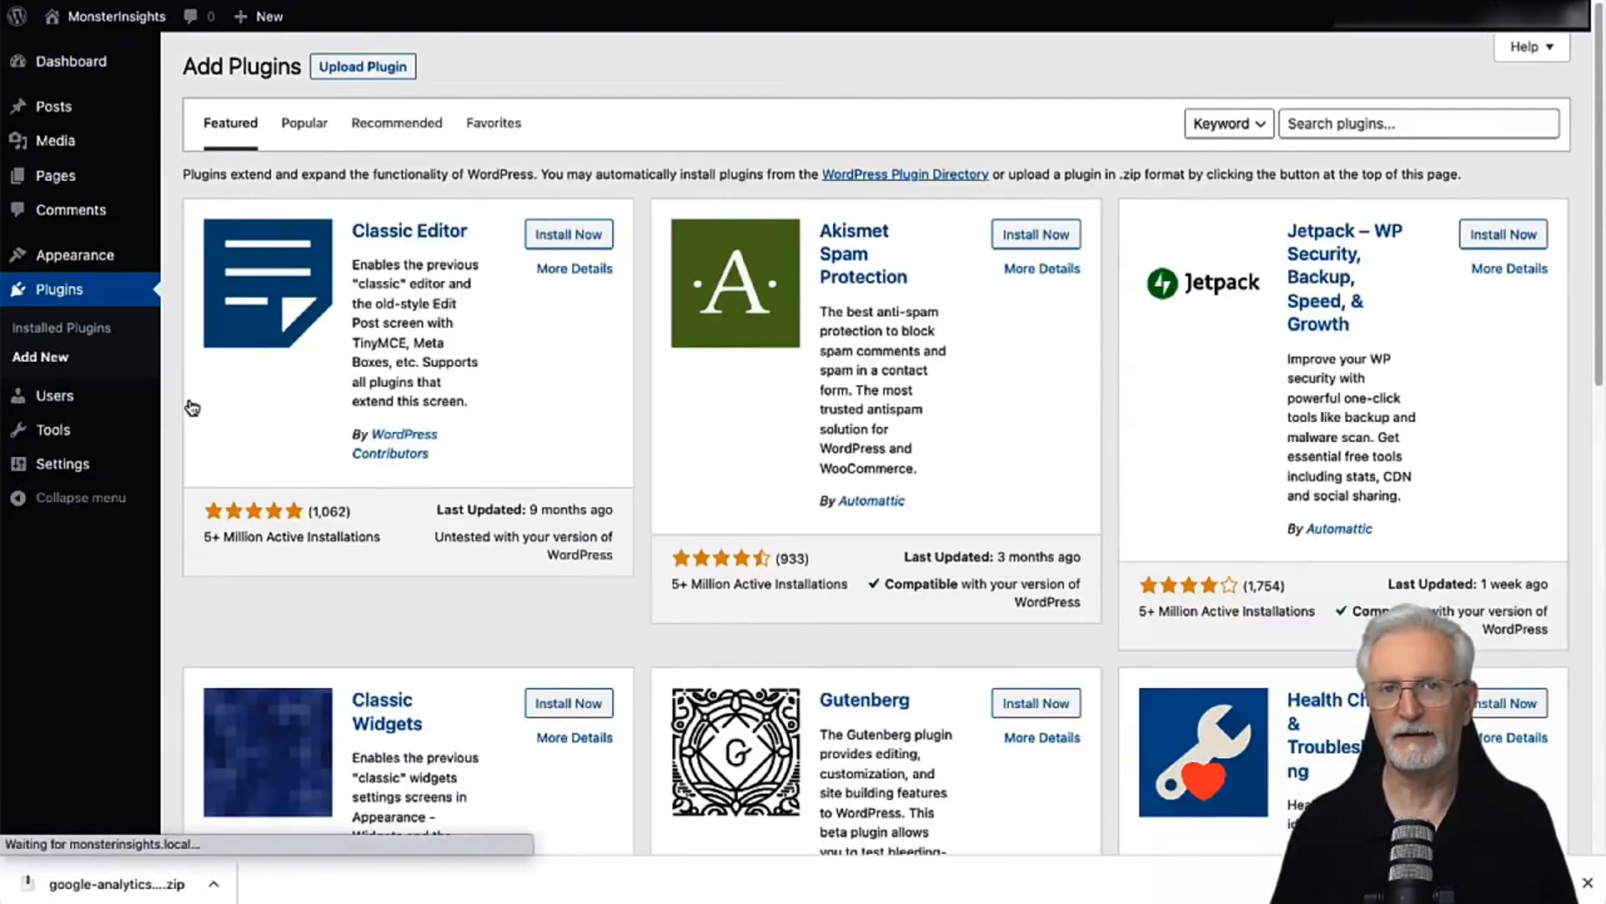
{"action": "left_click", "coordinate": [373, 70]}
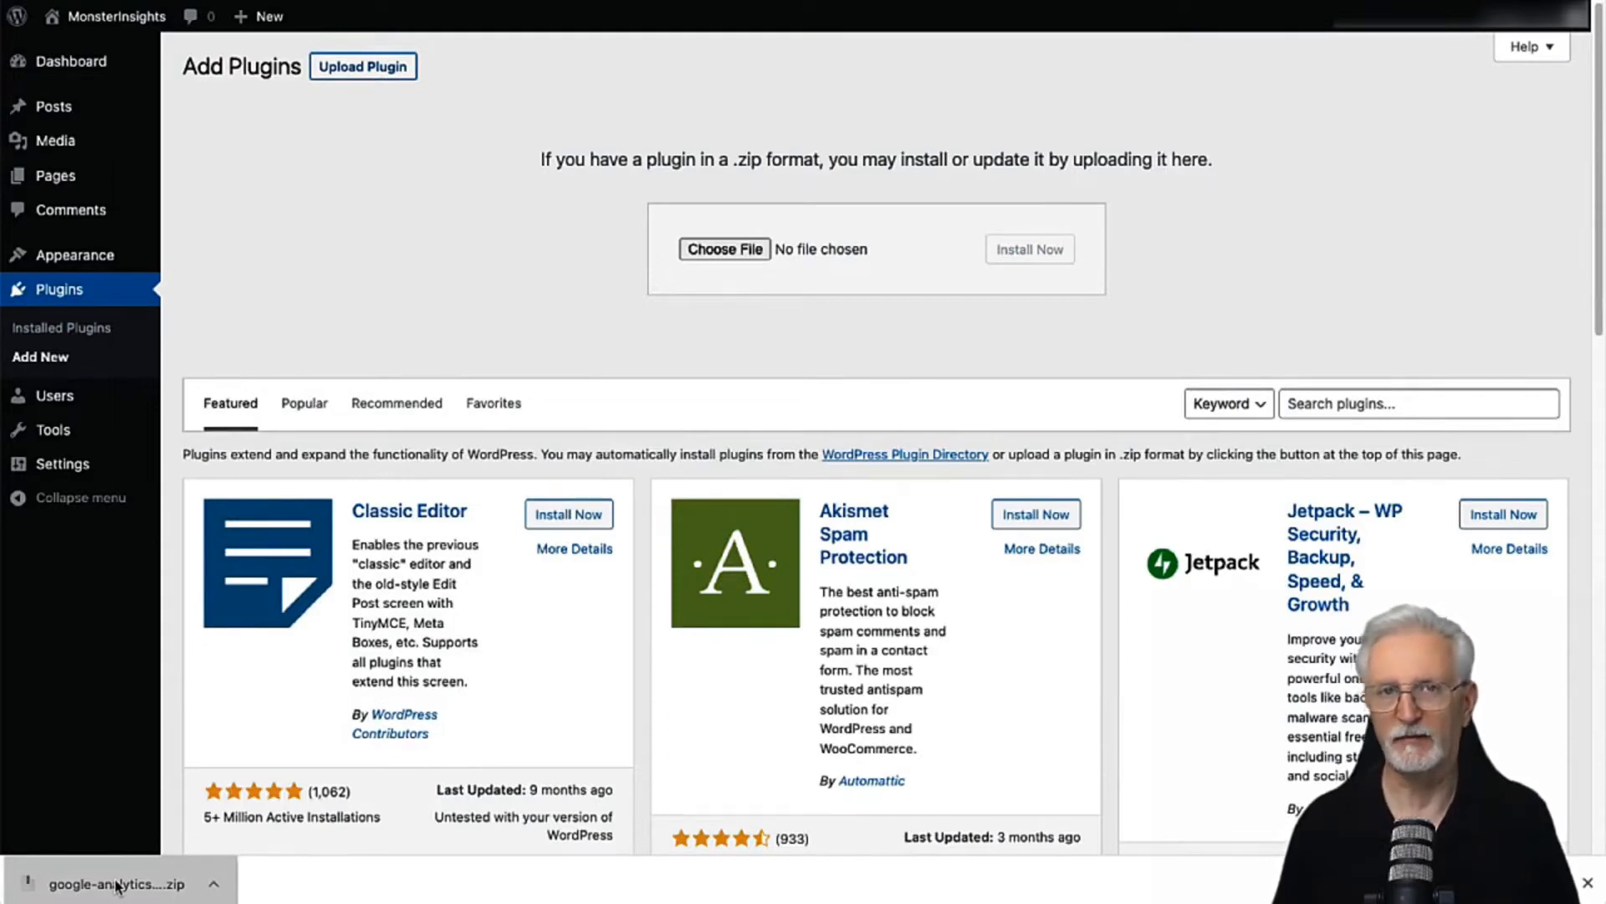
{"action": "left_click_drag", "start_coordinate": [117, 885], "coordinate": [771, 260]}
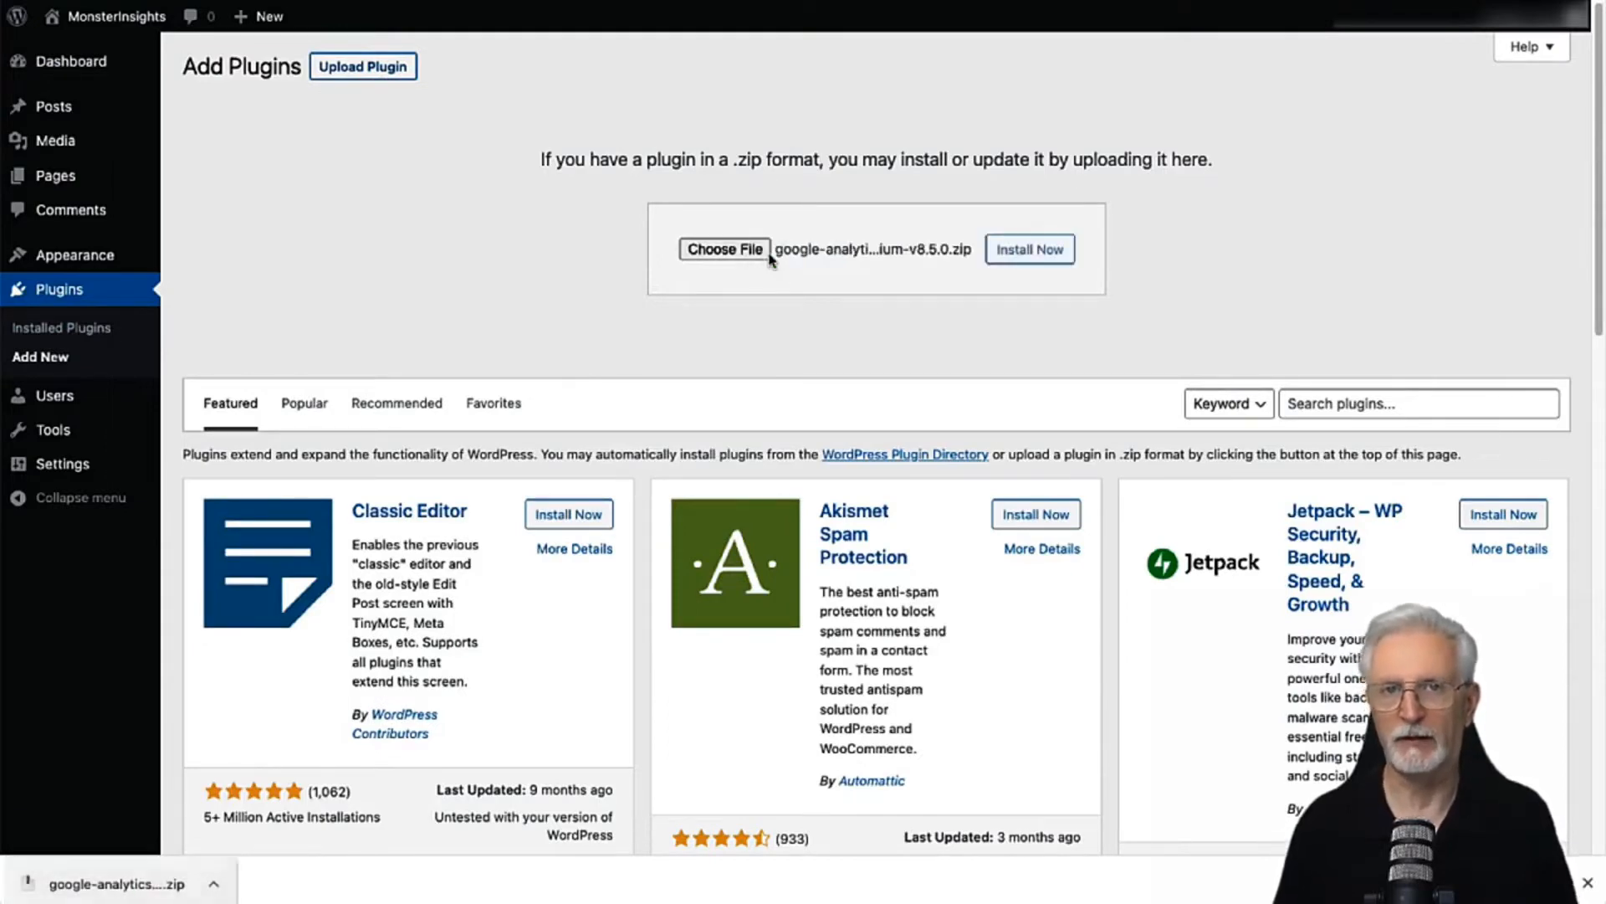
{"action": "left_click", "coordinate": [1020, 261]}
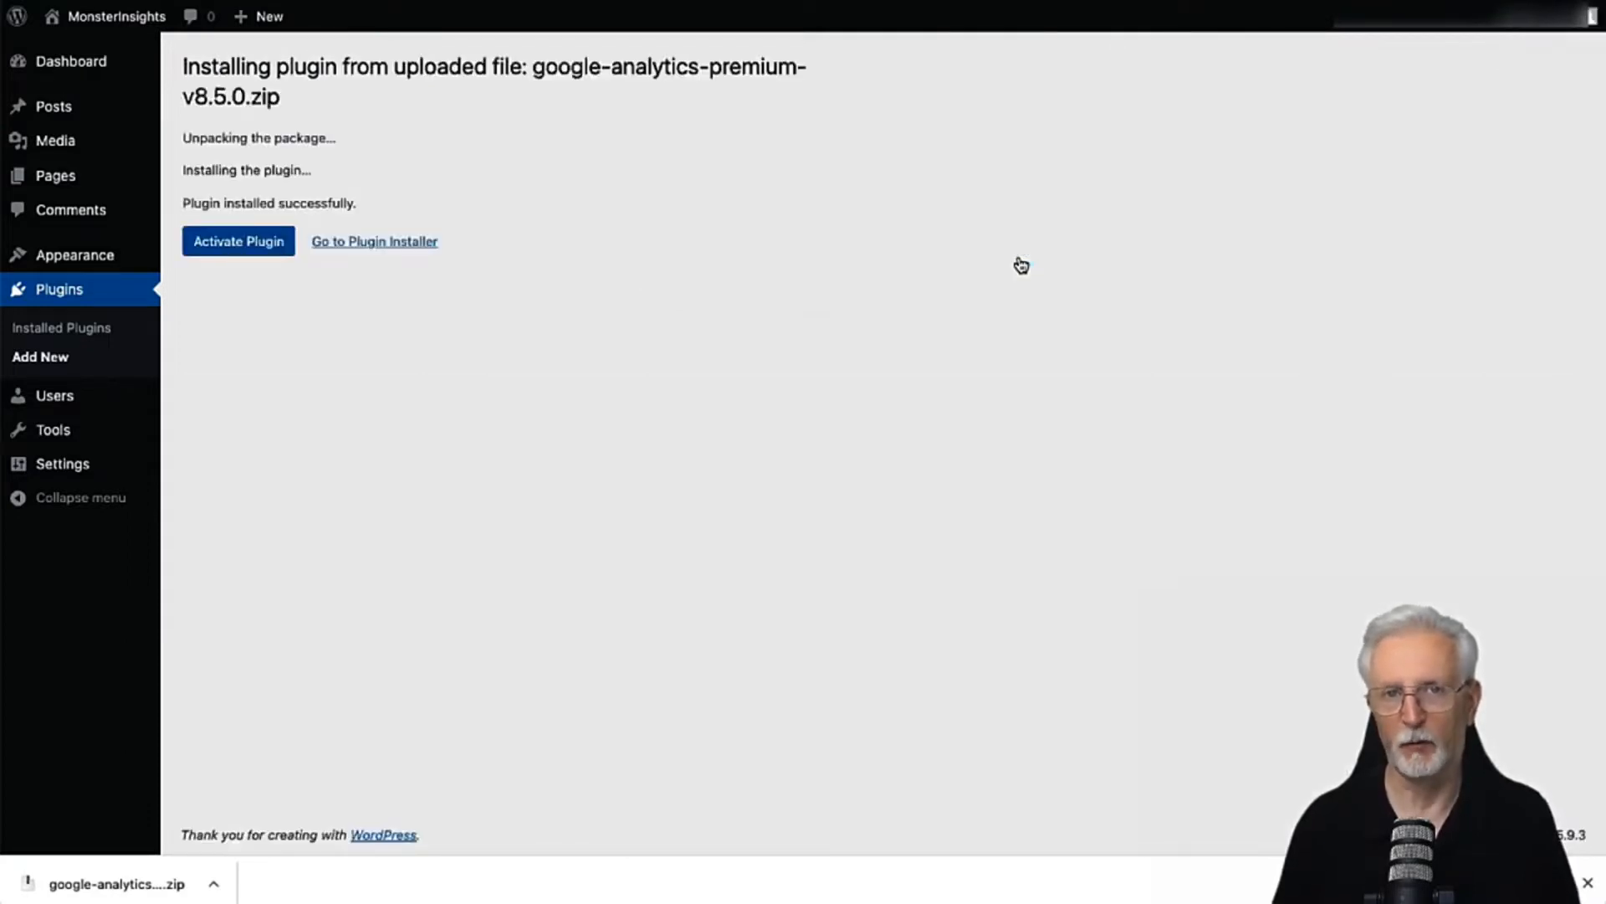
{"action": "left_click", "coordinate": [266, 248]}
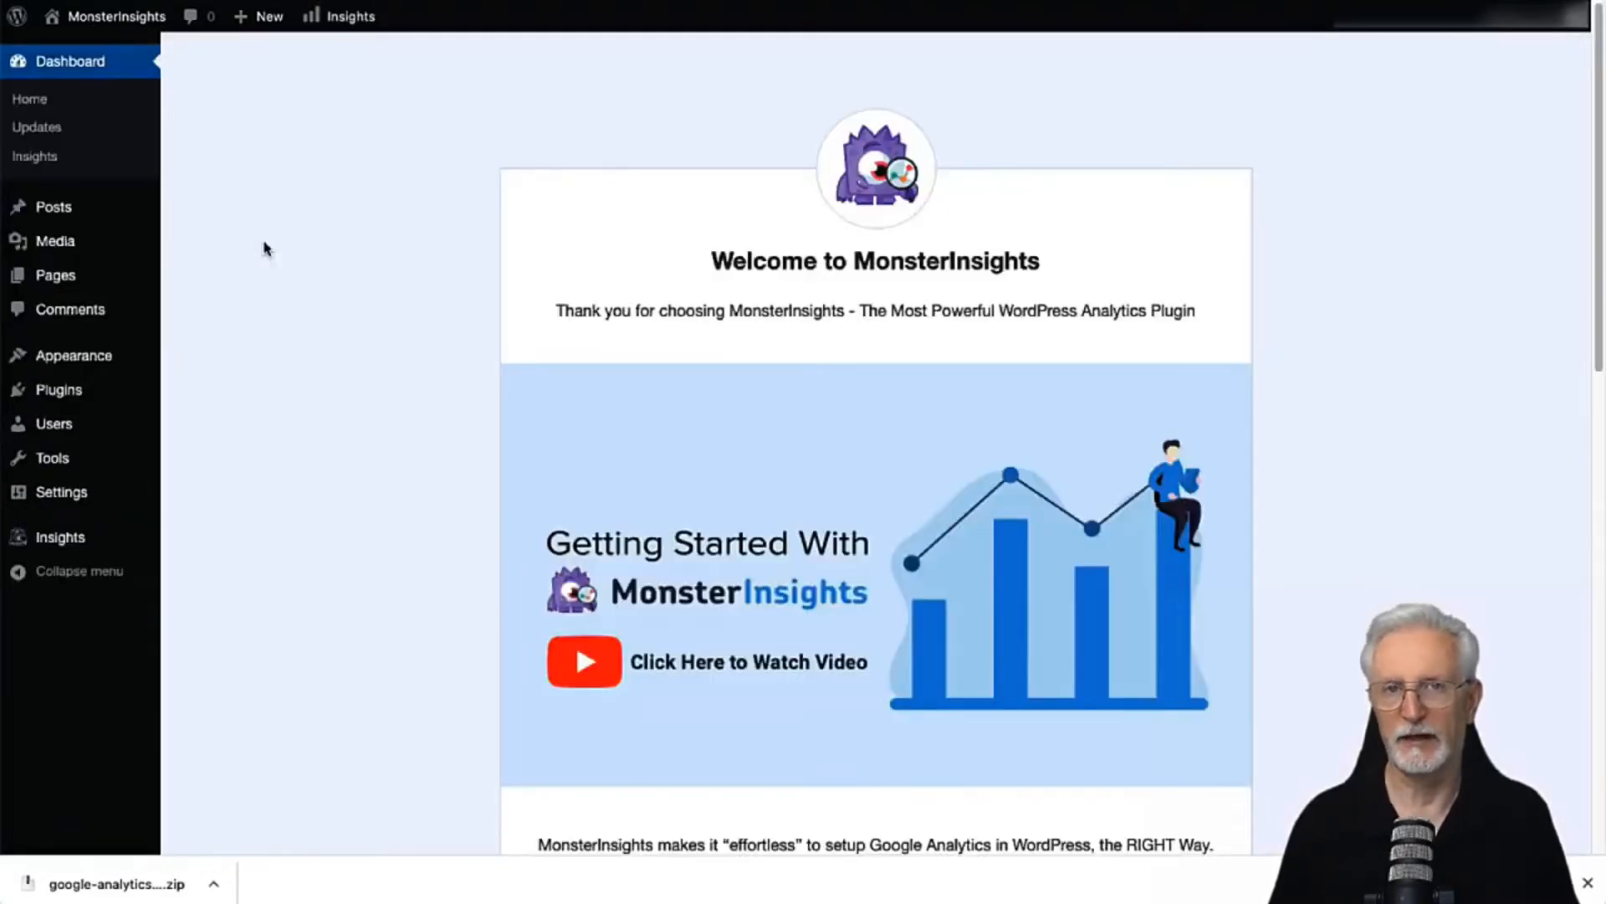
Step: Launch the MonsterInsights setup wizard and save Ecommerce as the website category
{"action": "left_click_drag", "start_coordinate": [1598, 138], "coordinate": [1598, 339]}
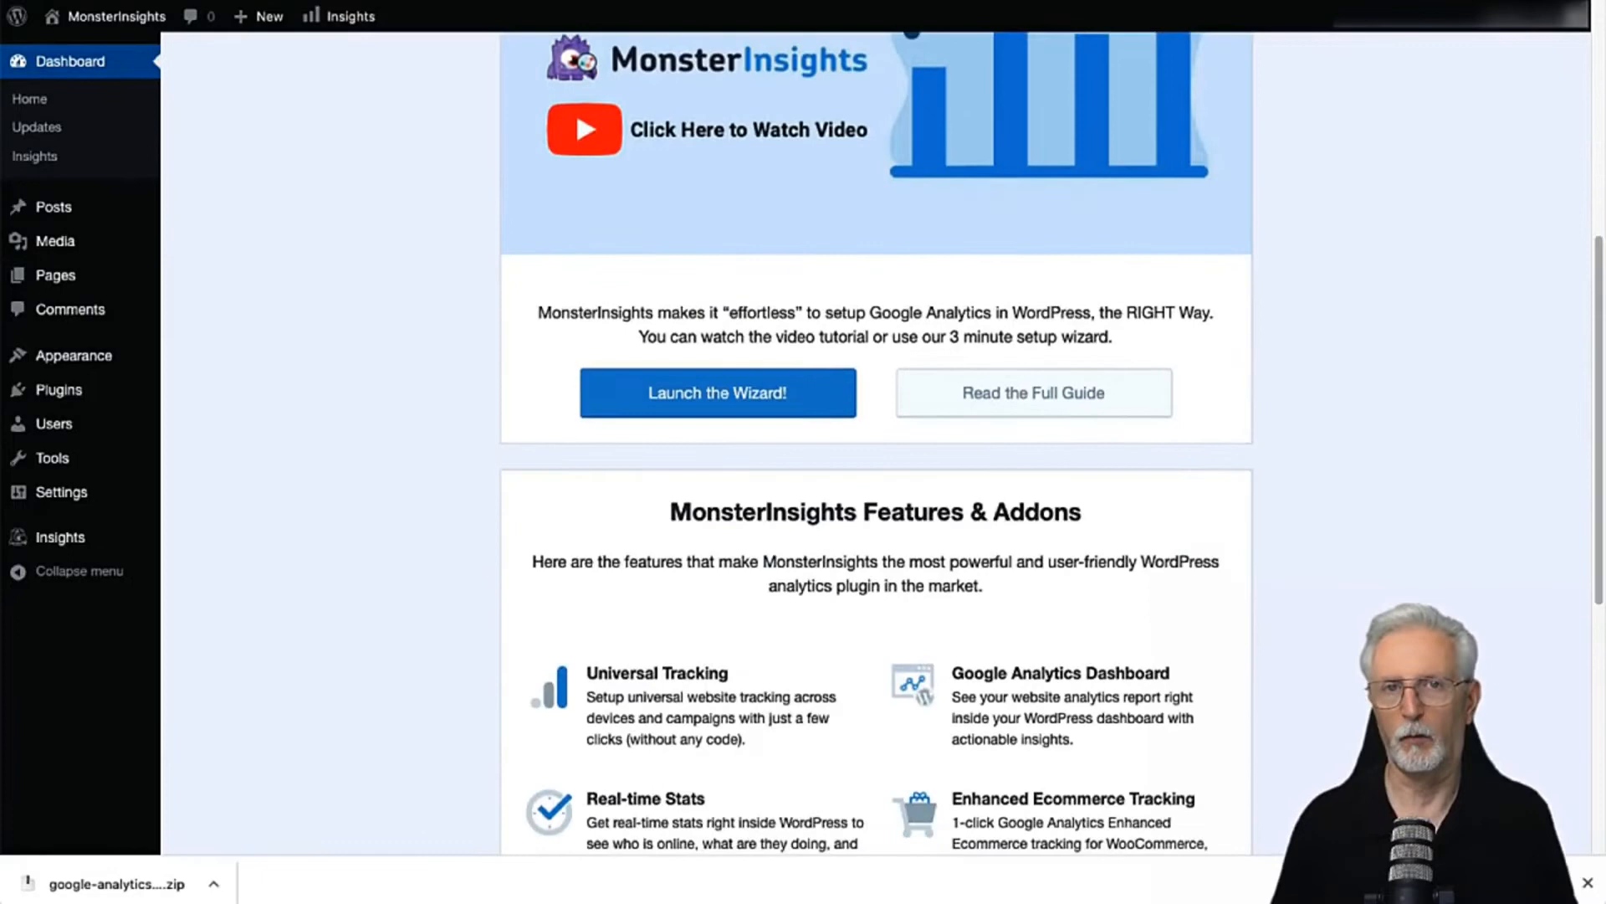
{"action": "left_click", "coordinate": [775, 390]}
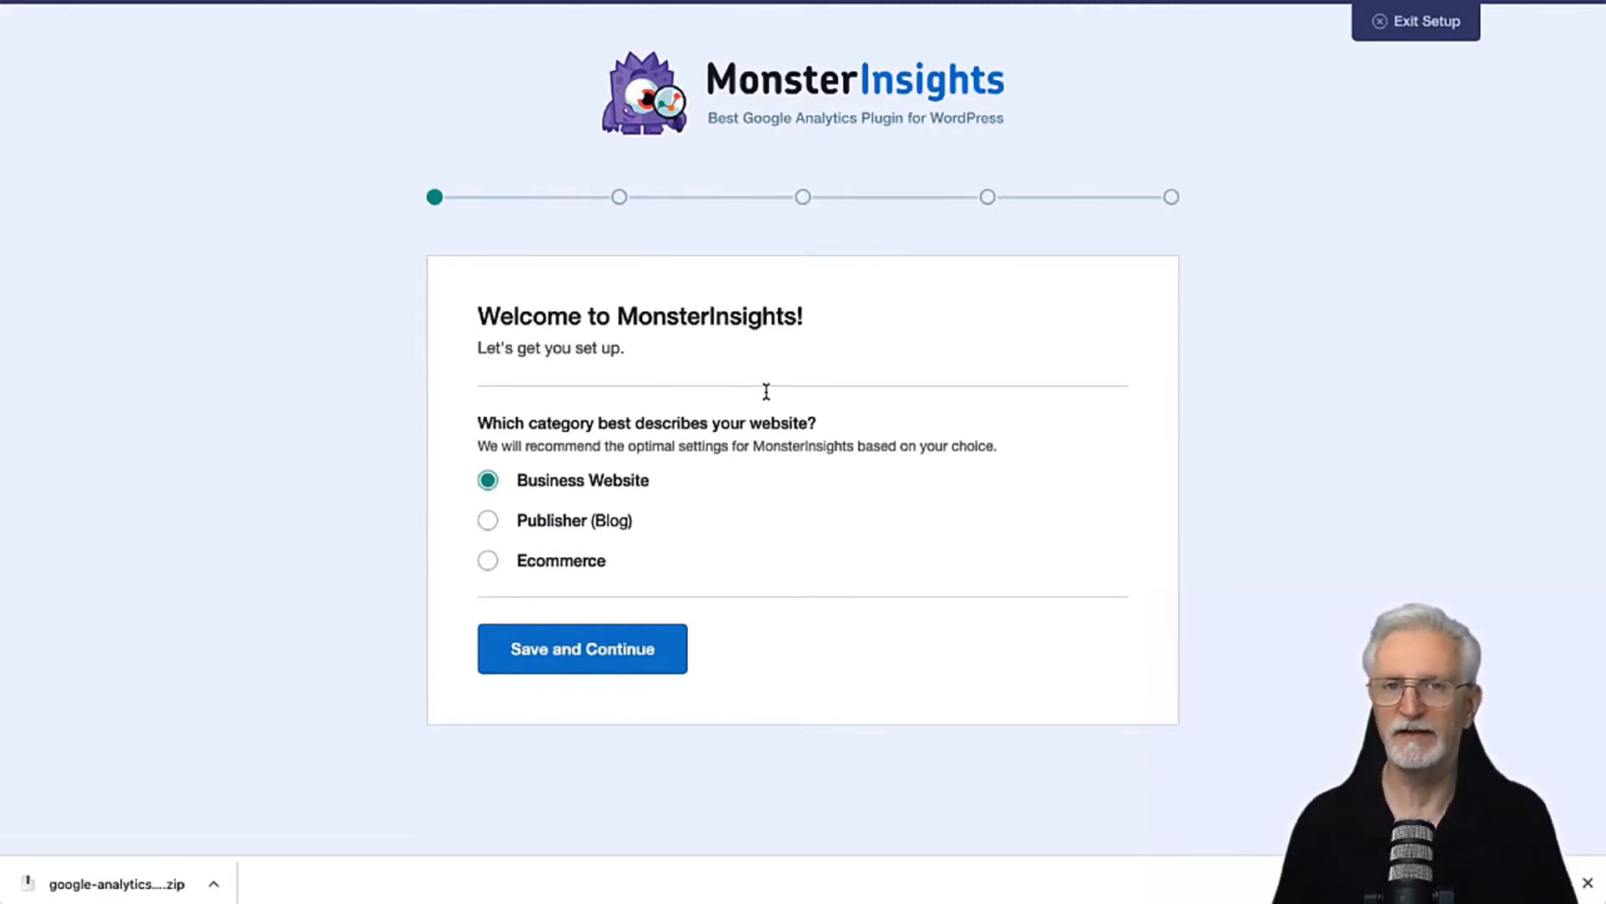
{"action": "left_click", "coordinate": [488, 560]}
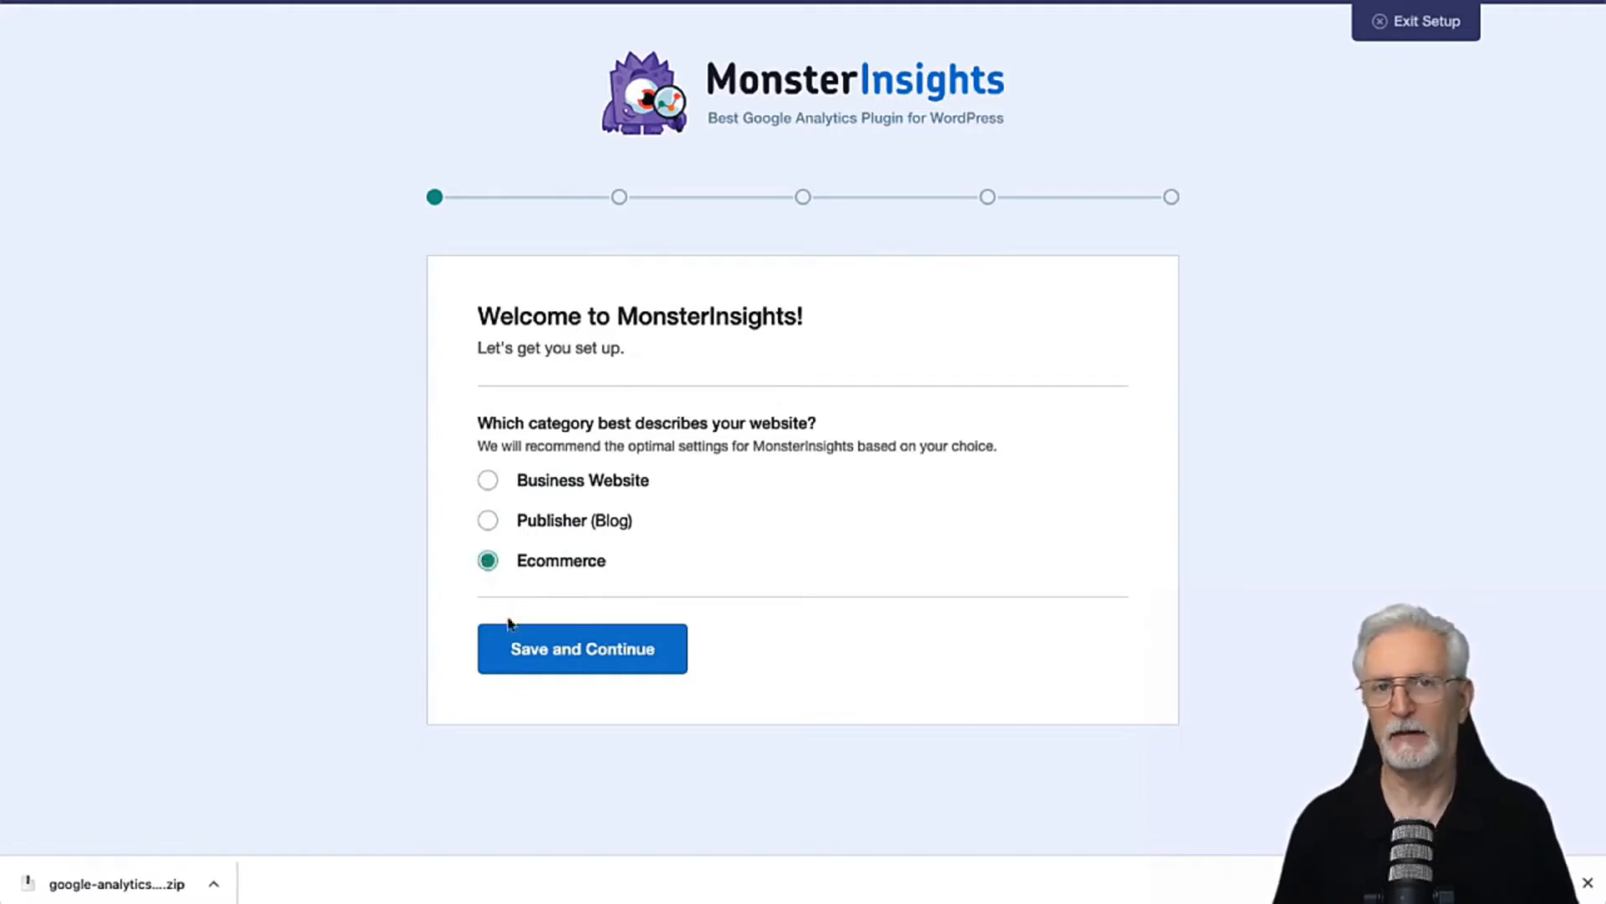
{"action": "left_click", "coordinate": [523, 657]}
Step: Copy the license key from the MonsterInsights account downloads and paste it into the wizard's License Key field
{"action": "left_click", "coordinate": [610, 521]}
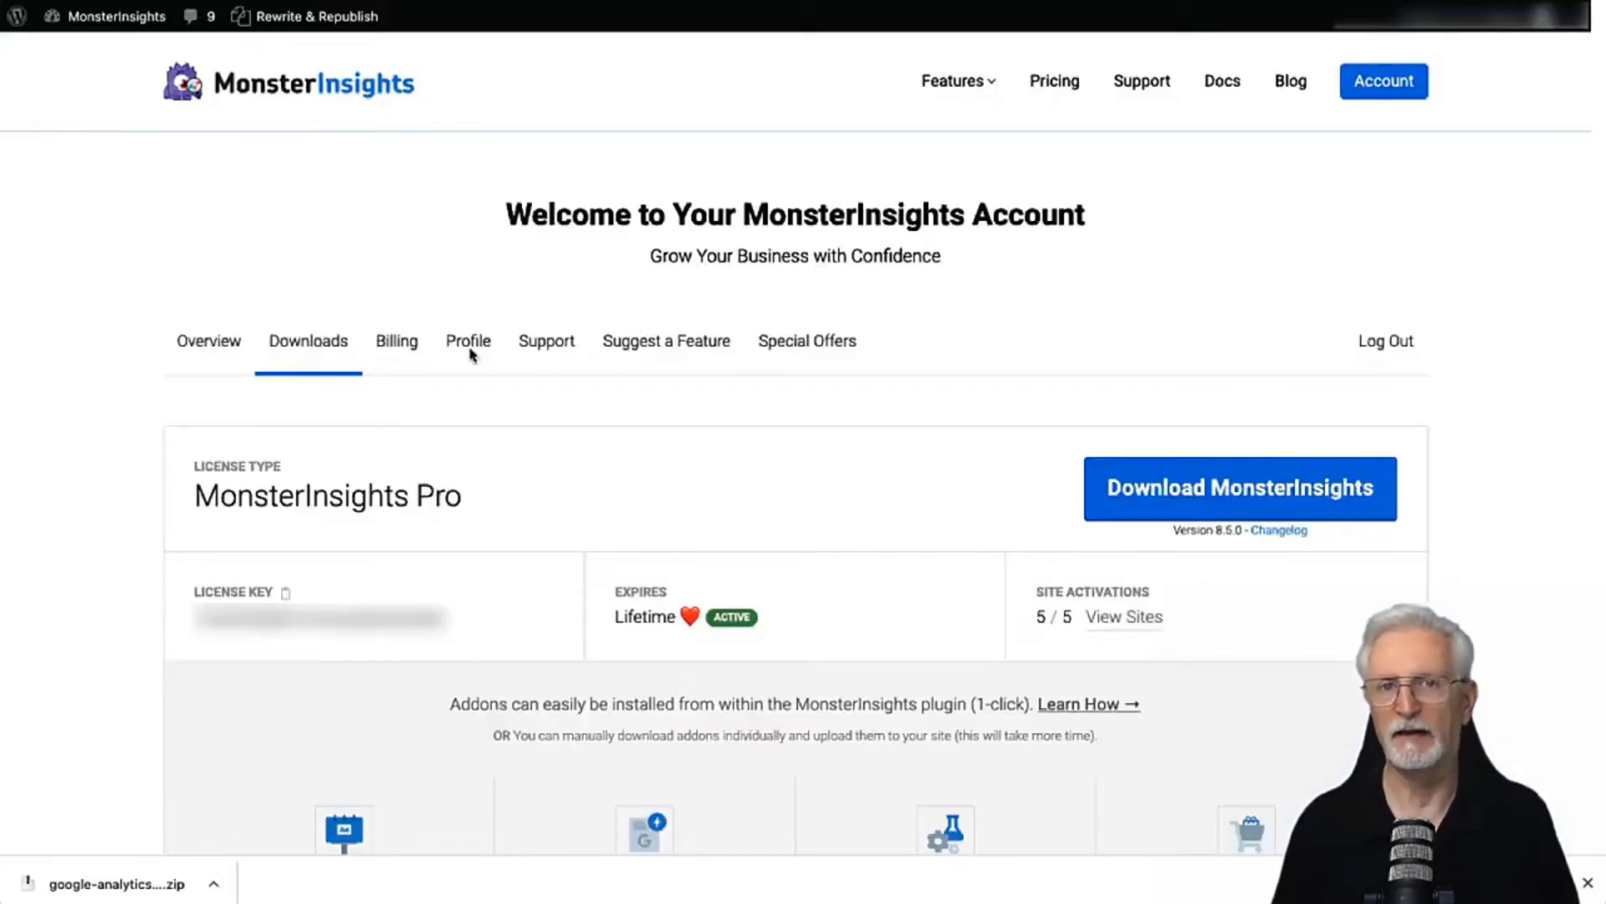
{"action": "left_click", "coordinate": [285, 593]}
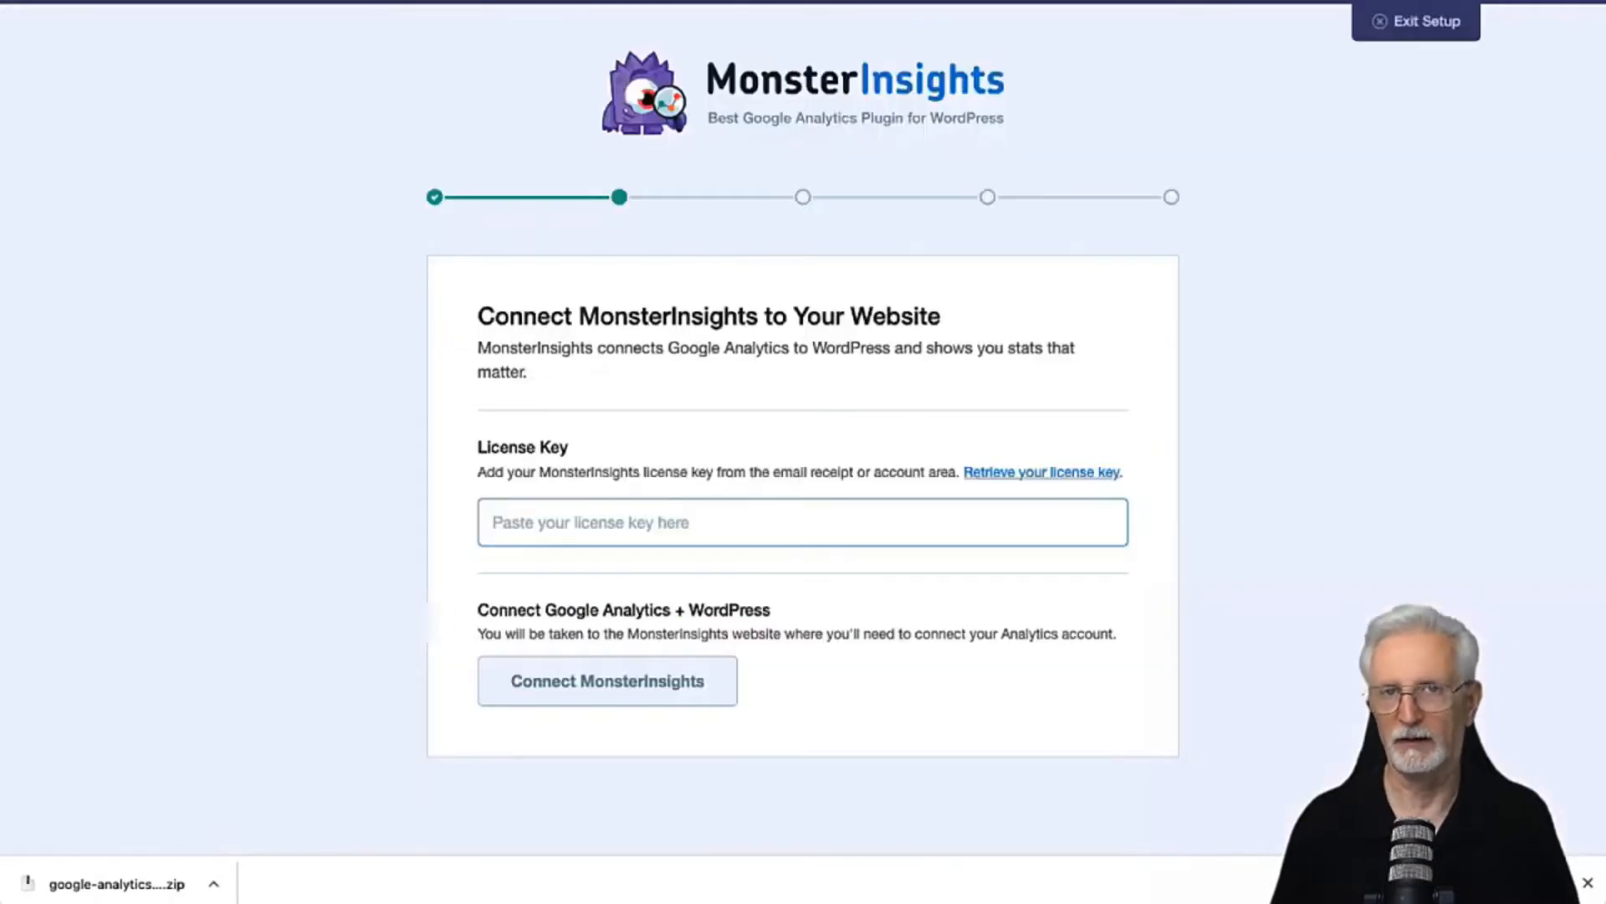
{"action": "right_click", "coordinate": [519, 513]}
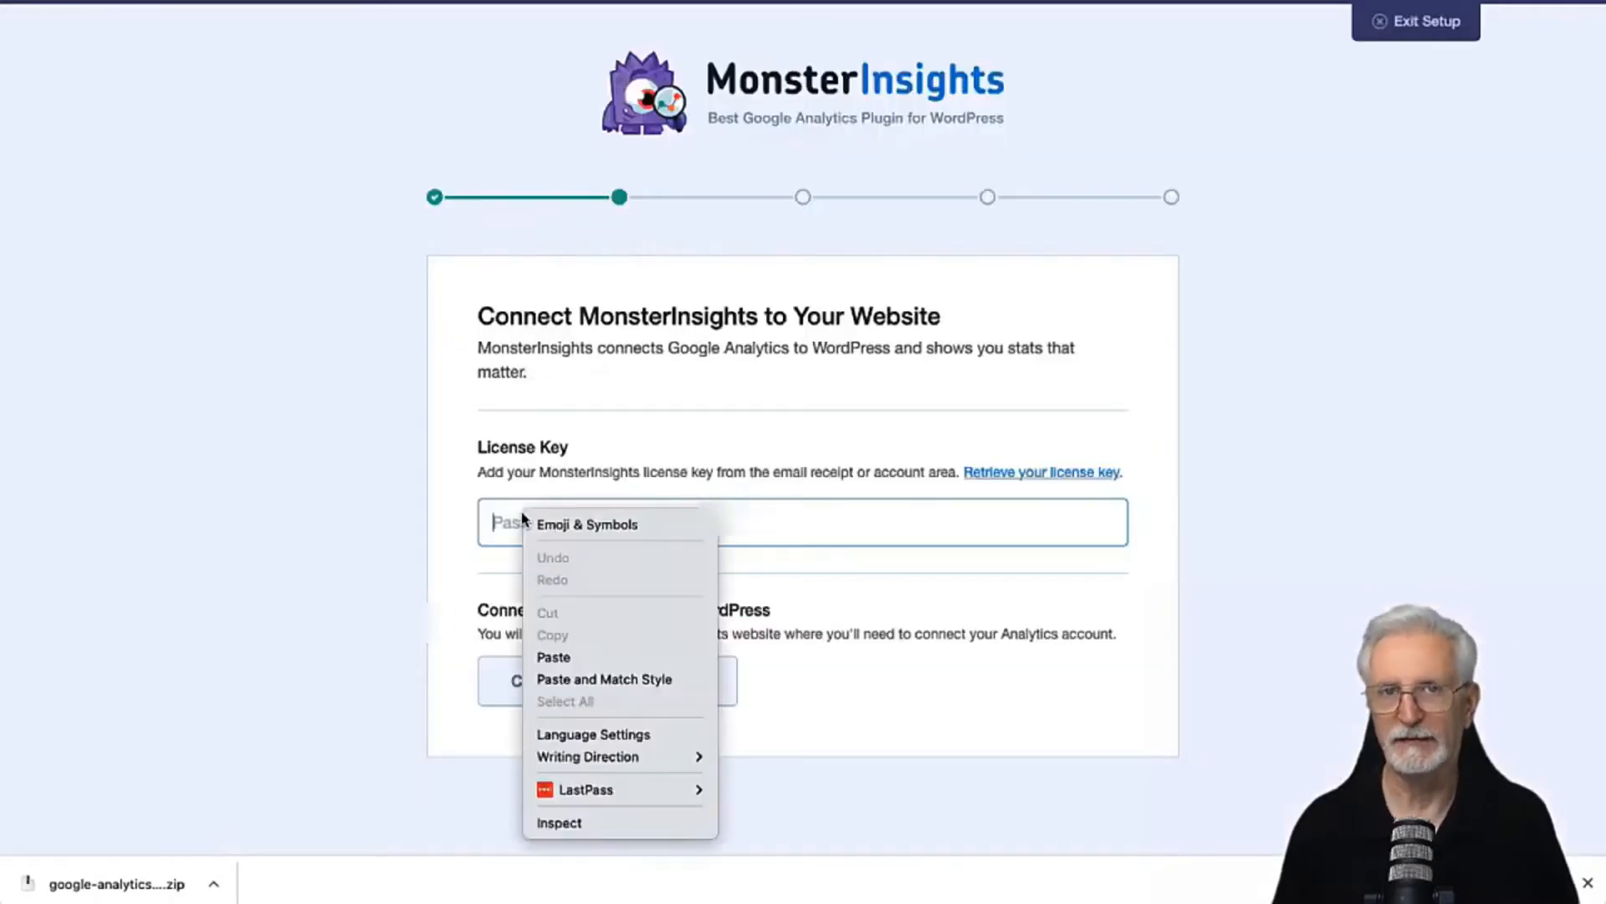
{"action": "left_click", "coordinate": [541, 655]}
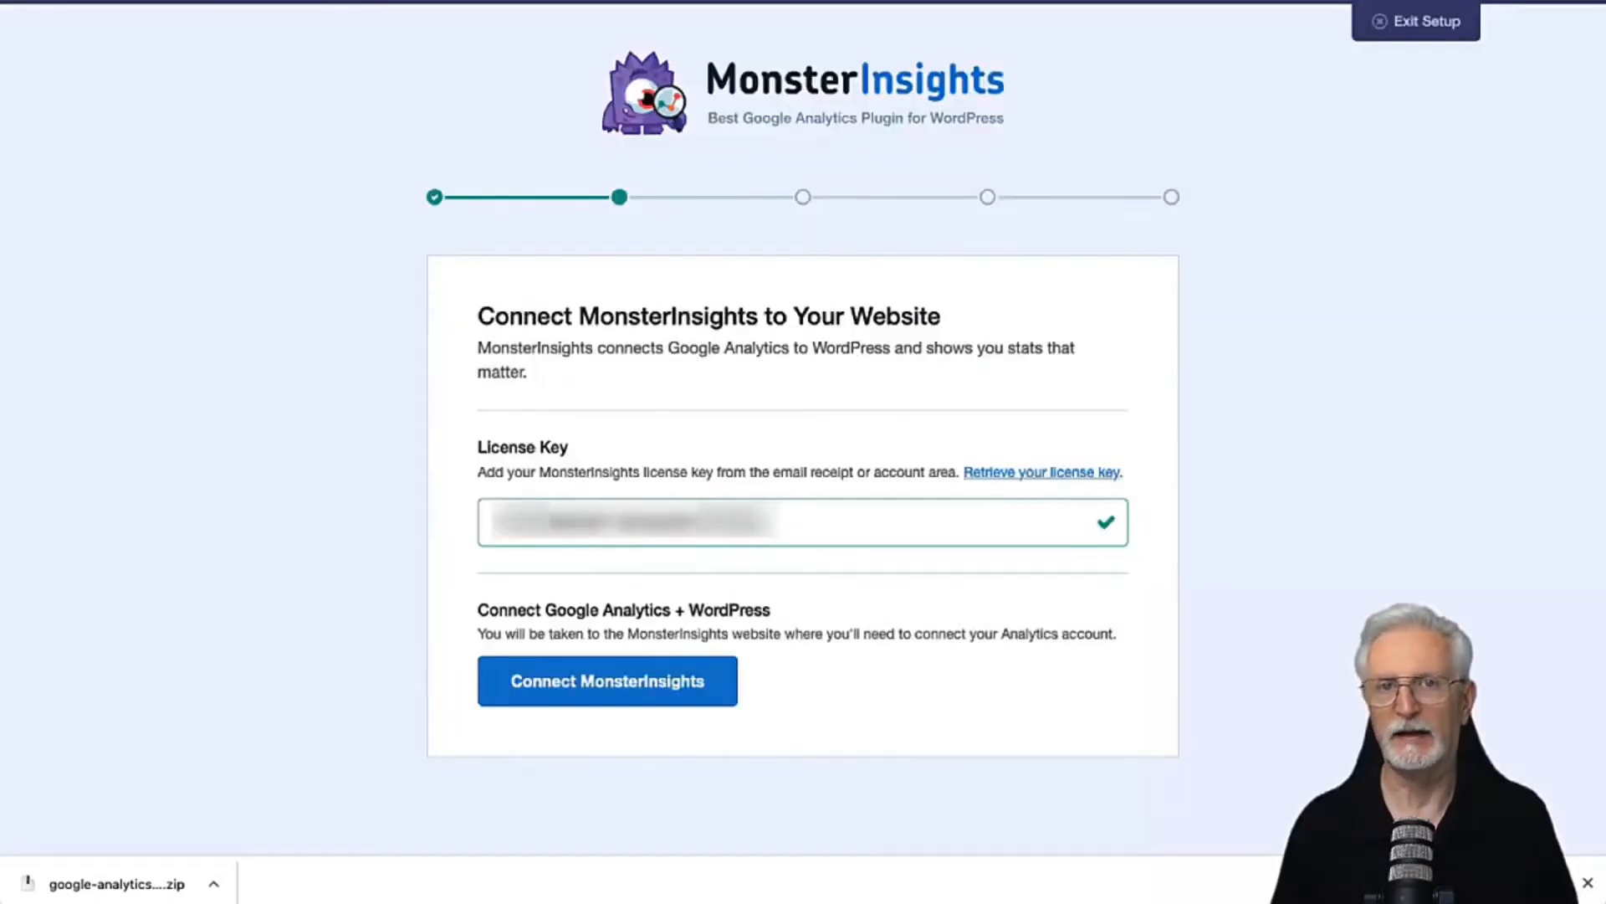
Step: Connect MonsterInsights to Google Analytics, allowing access to the existing Google account and completing the connection with the My Awesome Website - GA4 profile
{"action": "left_click", "coordinate": [620, 684]}
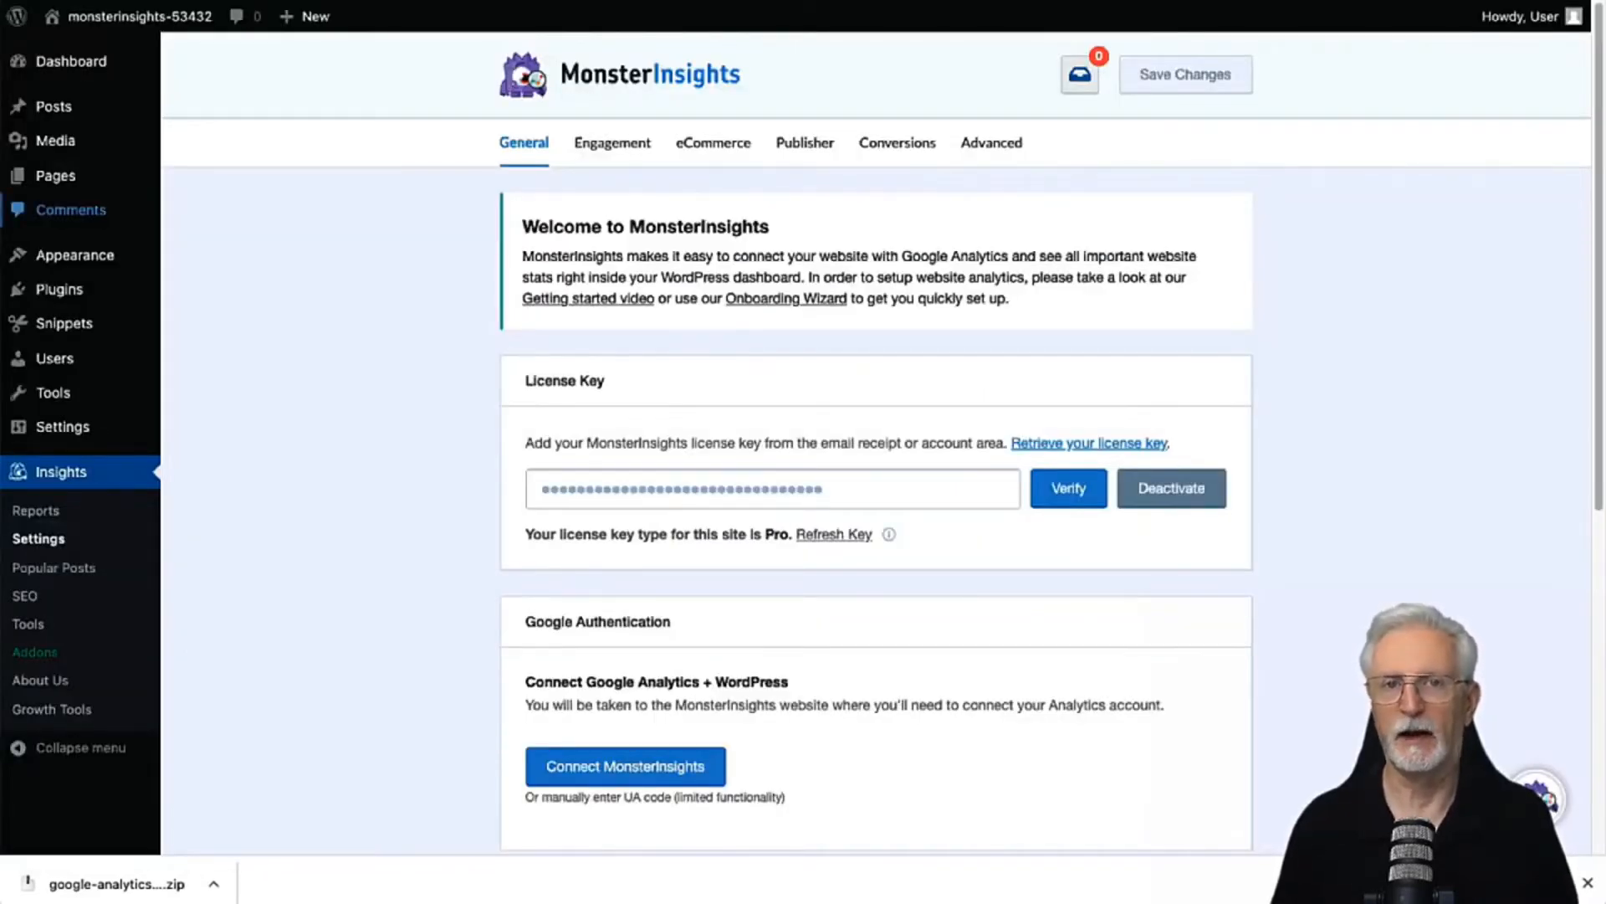
{"action": "left_click", "coordinate": [591, 771]}
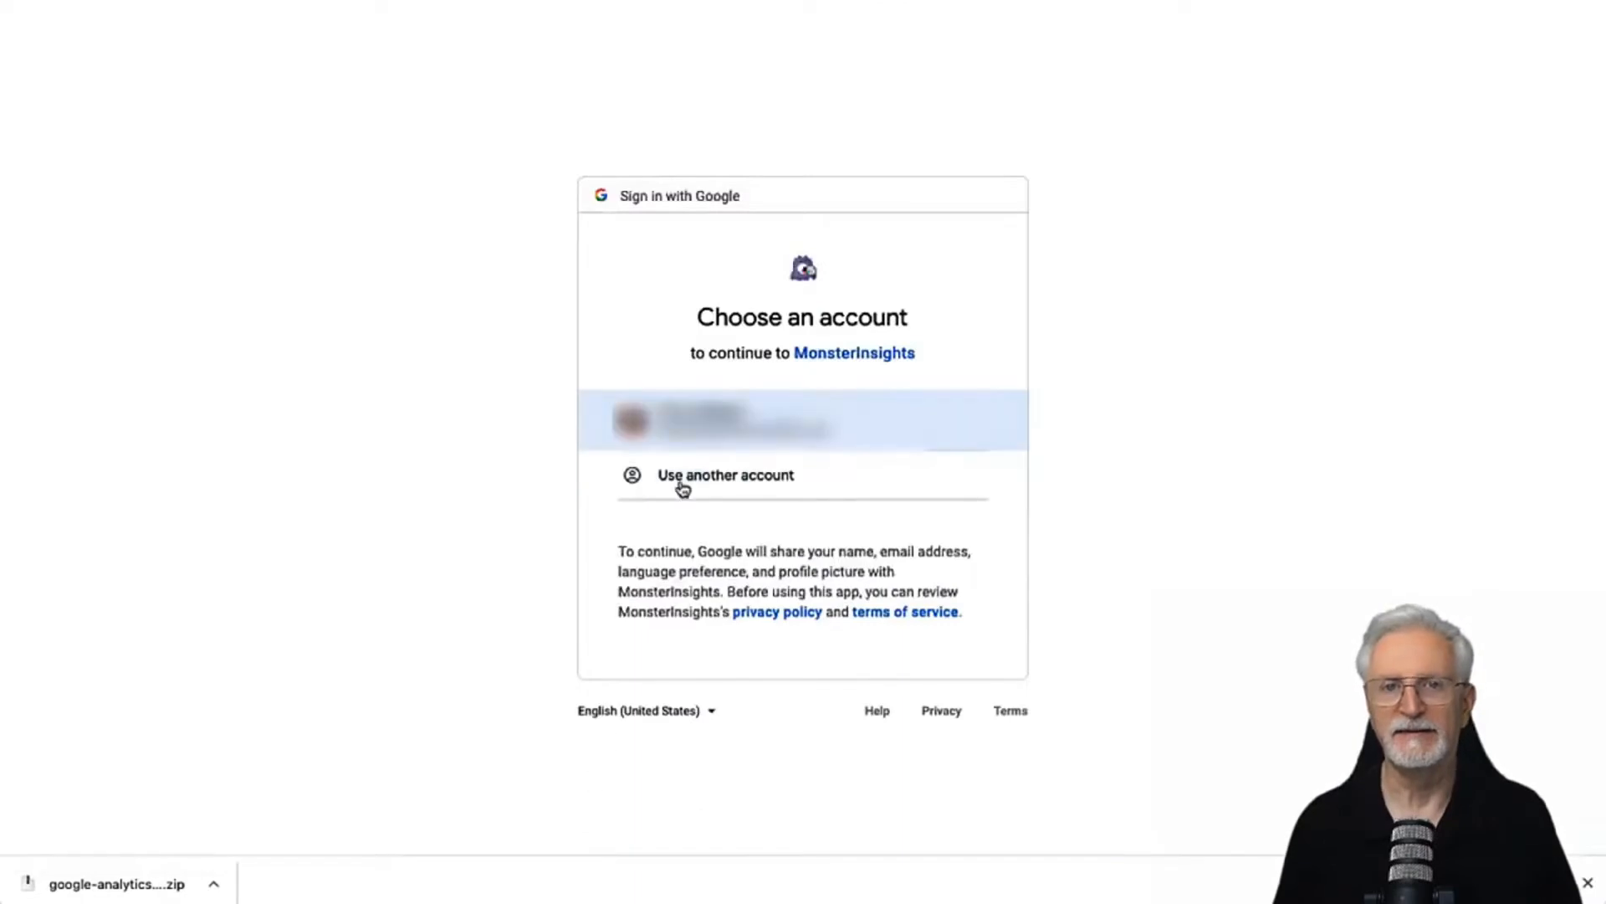
{"action": "left_click", "coordinate": [700, 426]}
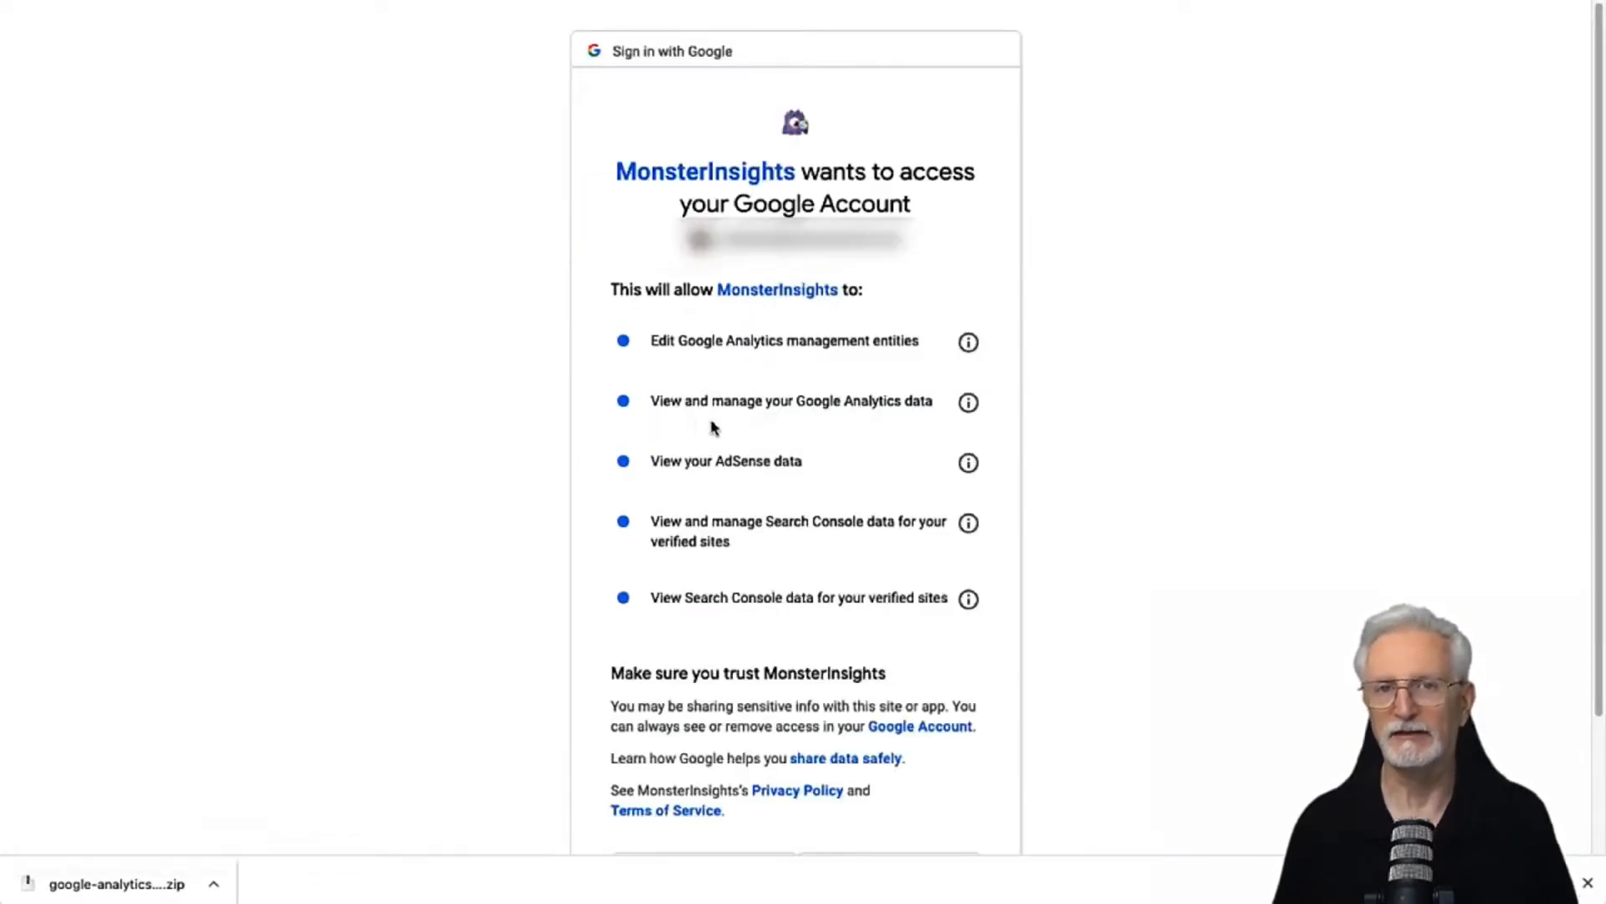
{"action": "scroll", "coordinate": [1063, 443], "scroll_direction": "down", "scroll_amount": 1}
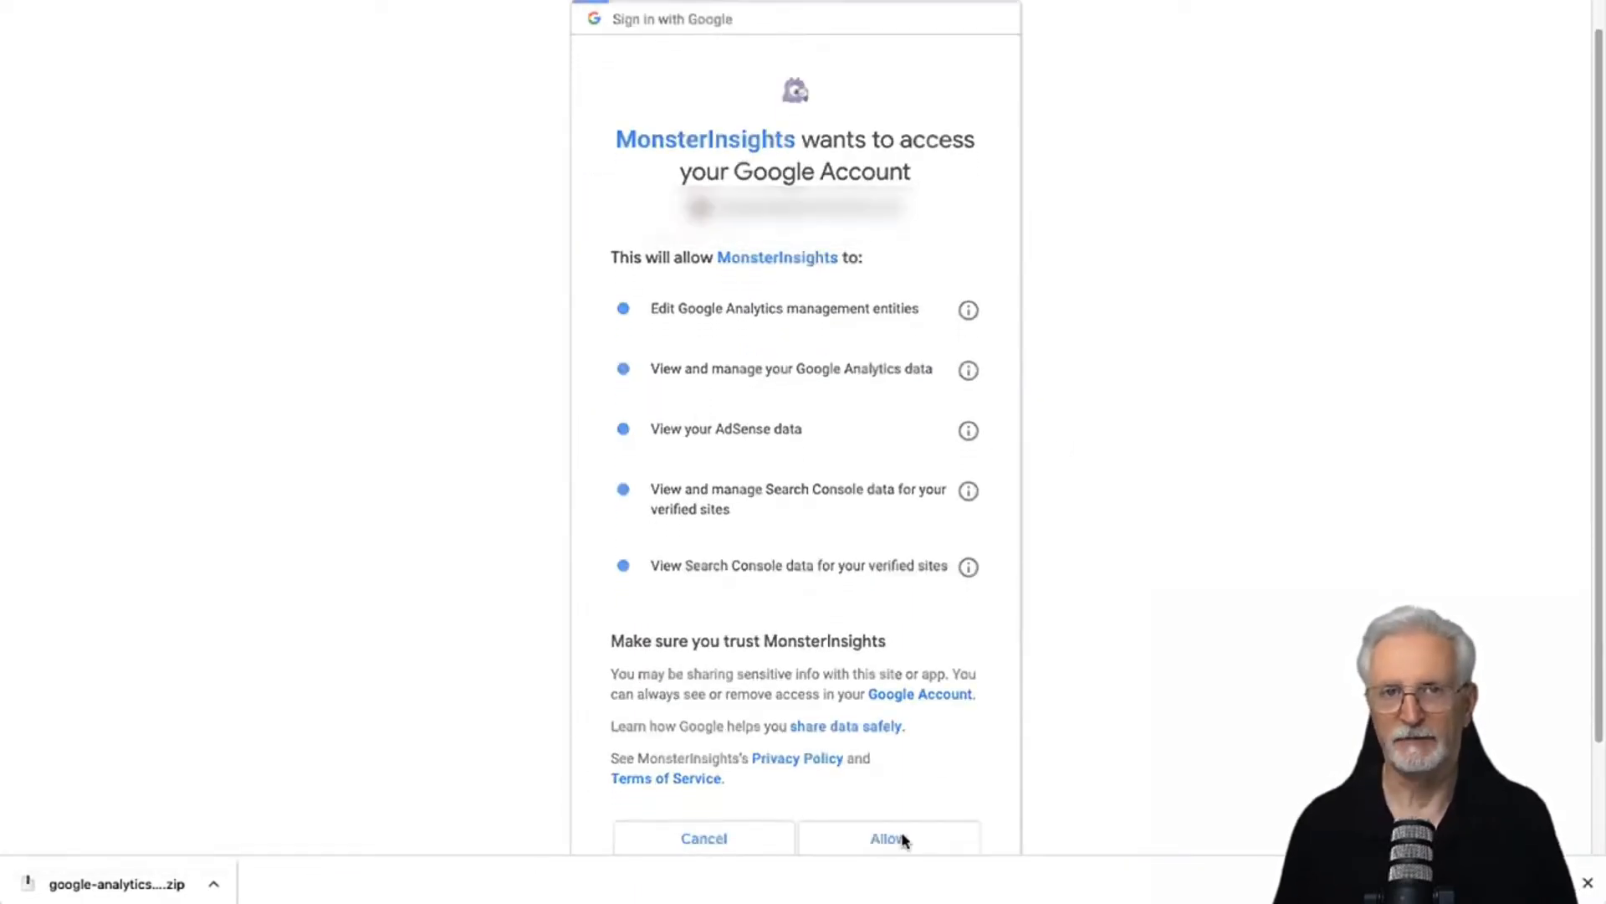
{"action": "left_click", "coordinate": [897, 841]}
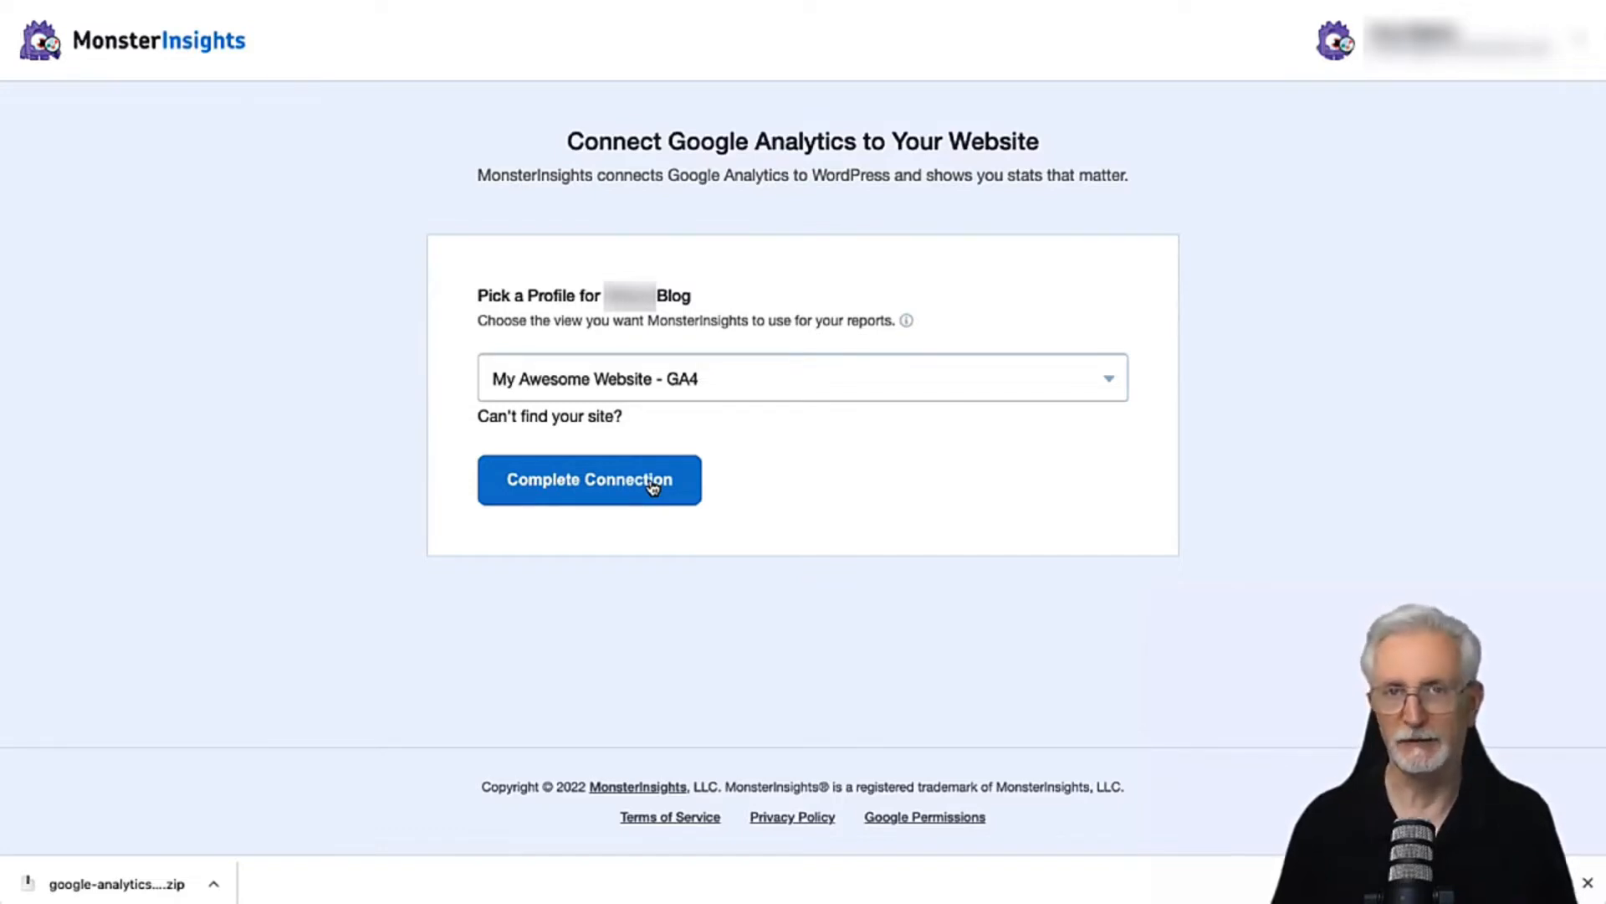
{"action": "left_click", "coordinate": [653, 487]}
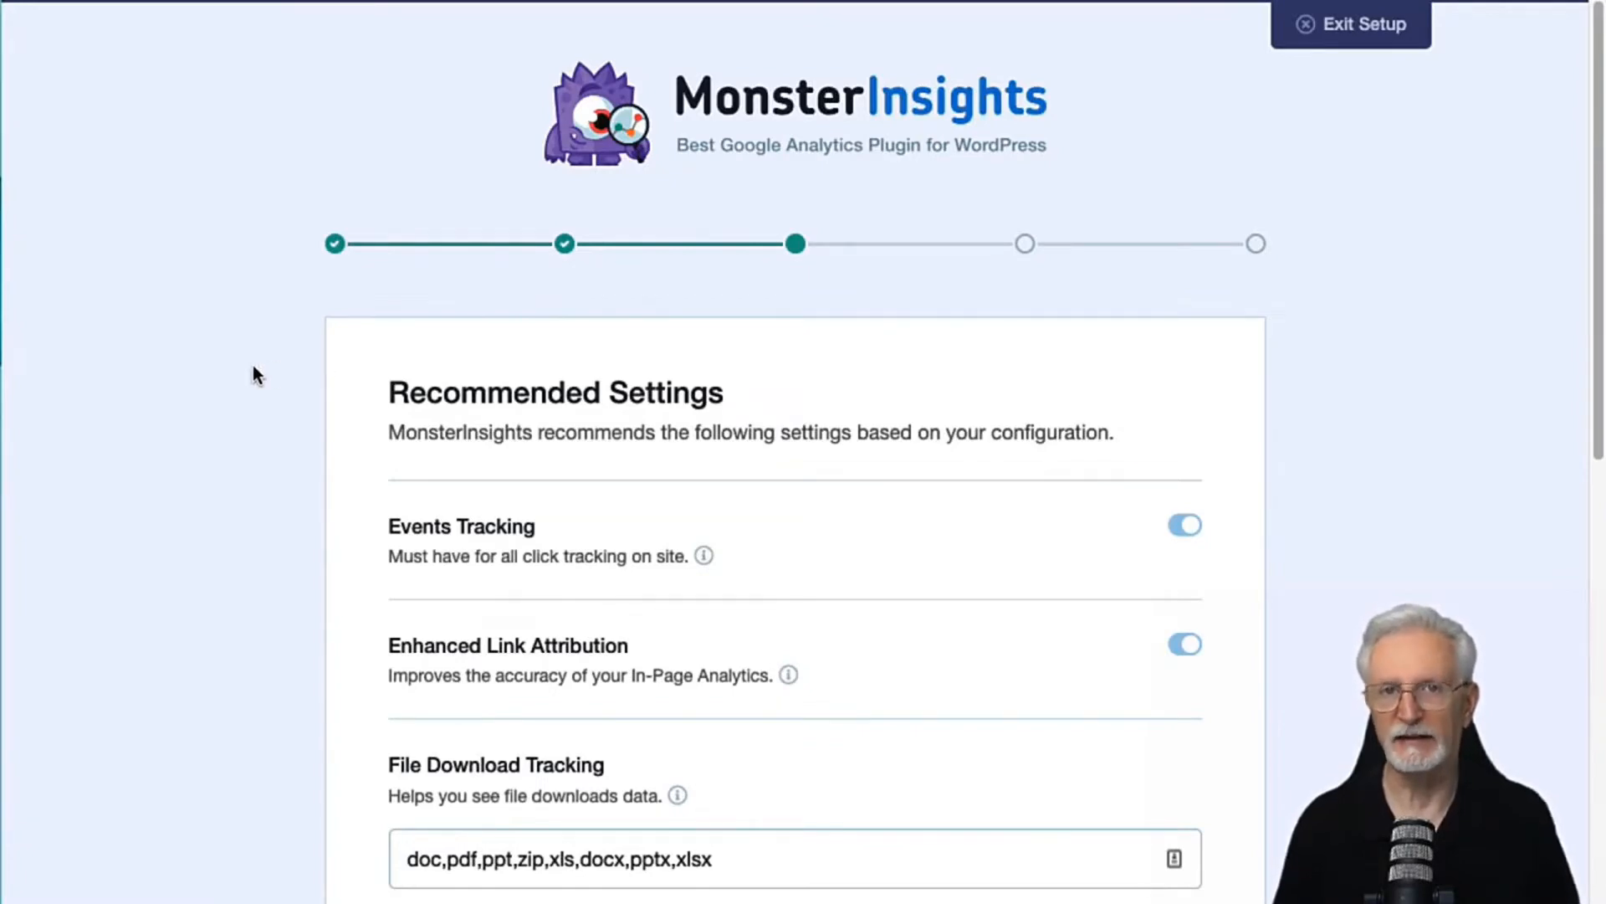
Step: Go through the wizard's recommended settings, check the user roles available for report access, and save the defaults
{"action": "scroll", "coordinate": [248, 363], "scroll_direction": "down", "scroll_amount": 3}
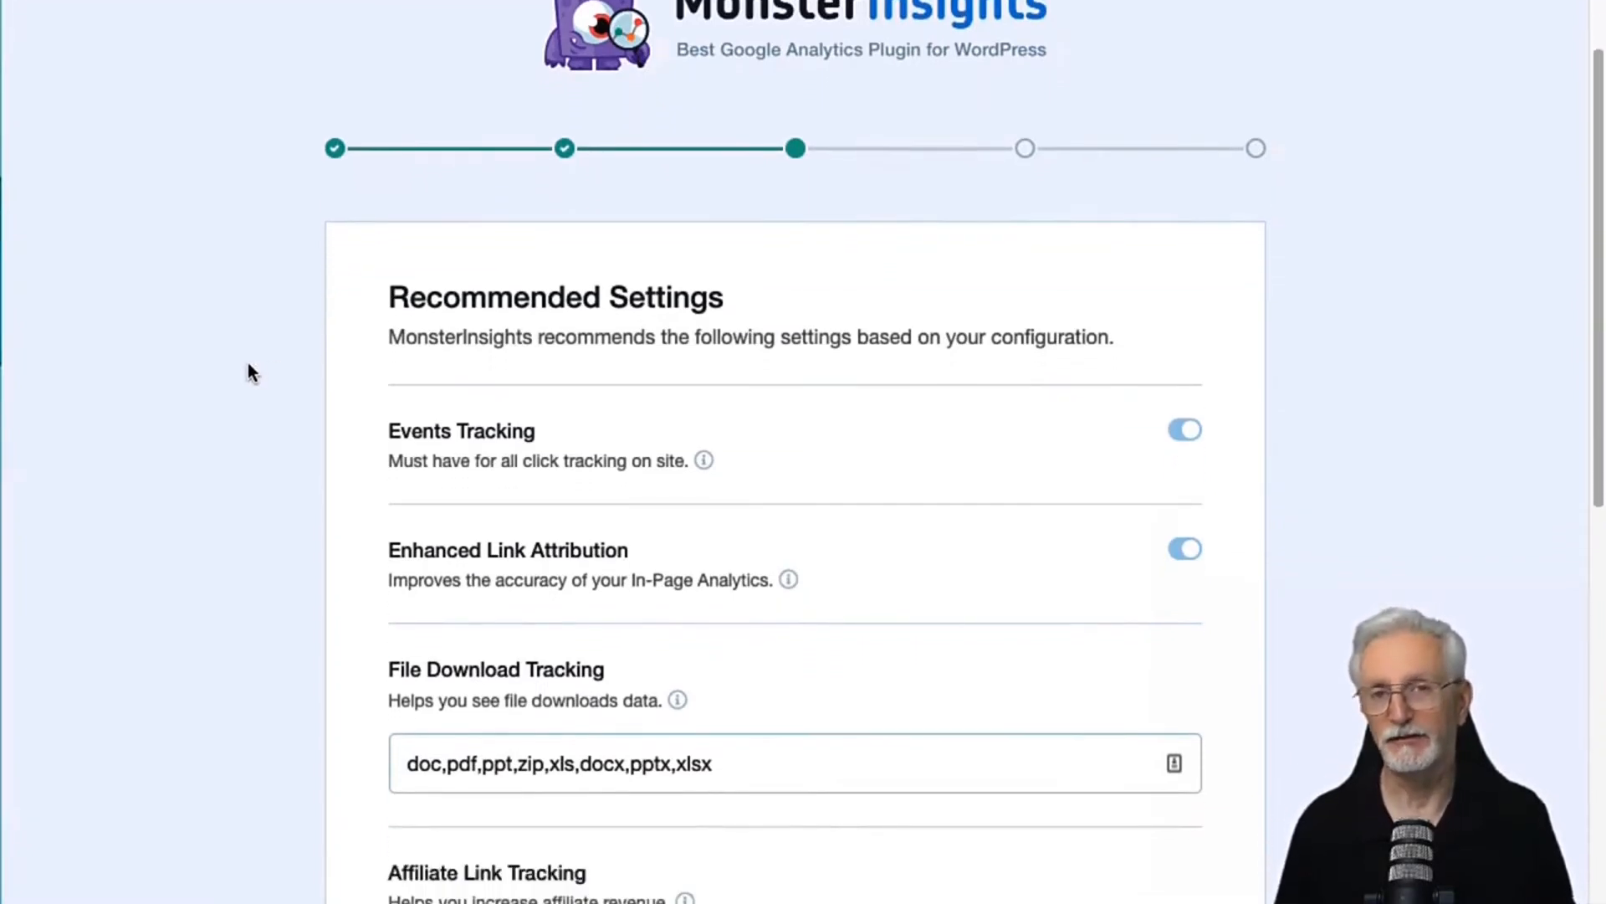
{"action": "scroll", "coordinate": [247, 363], "scroll_direction": "down", "scroll_amount": 1}
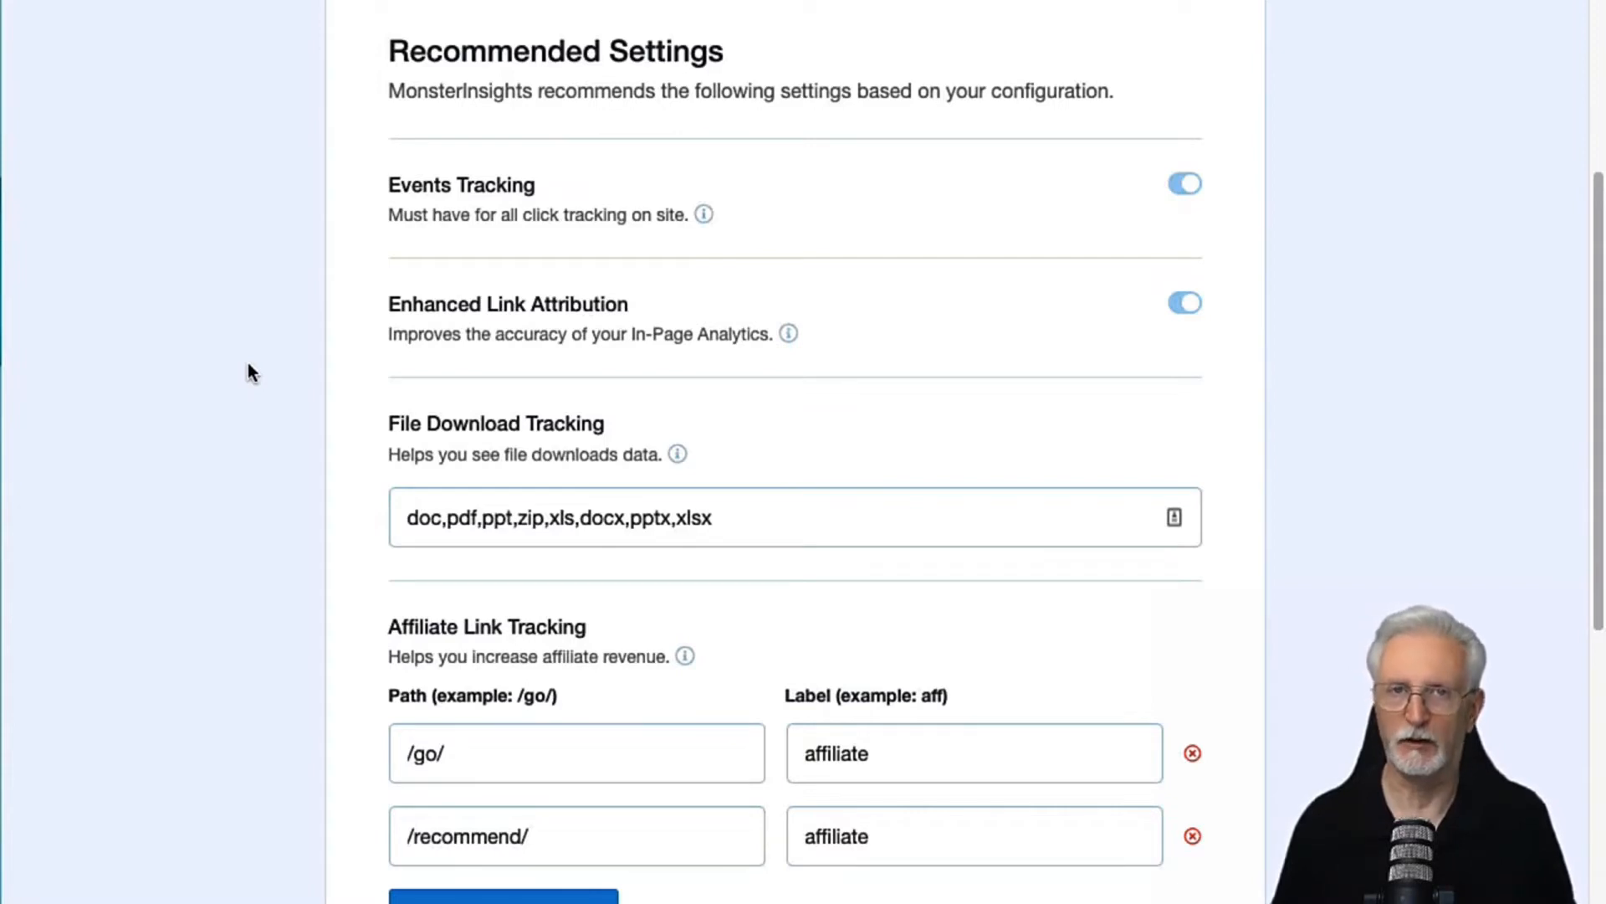
{"action": "scroll", "coordinate": [248, 368], "scroll_direction": "down", "scroll_amount": 3}
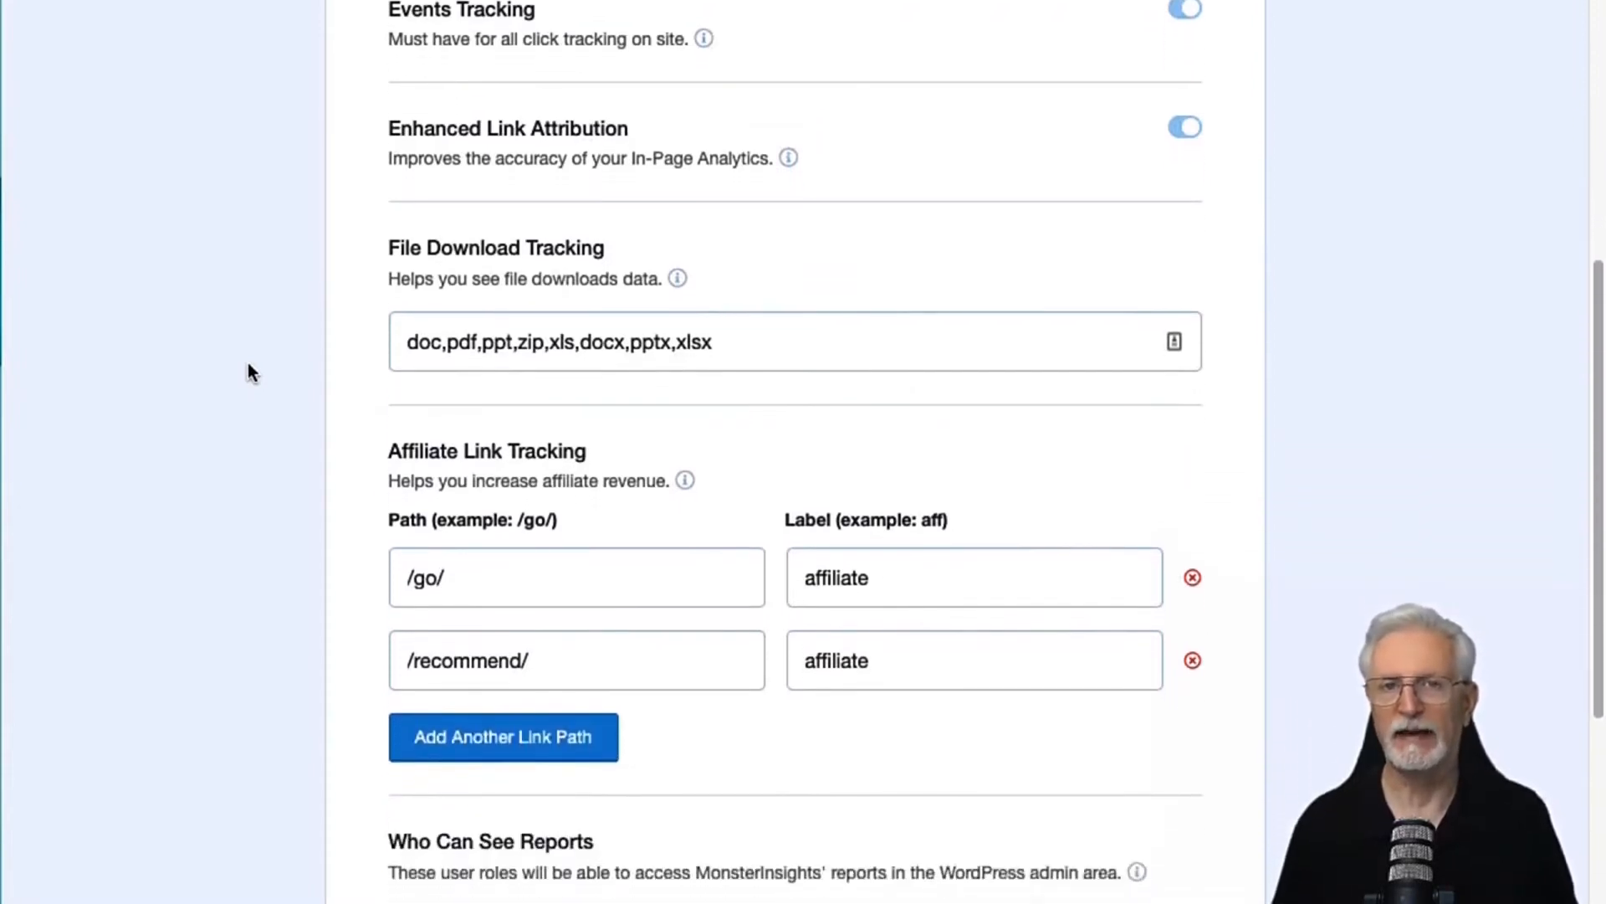
{"action": "scroll", "coordinate": [249, 368], "scroll_direction": "down", "scroll_amount": 4}
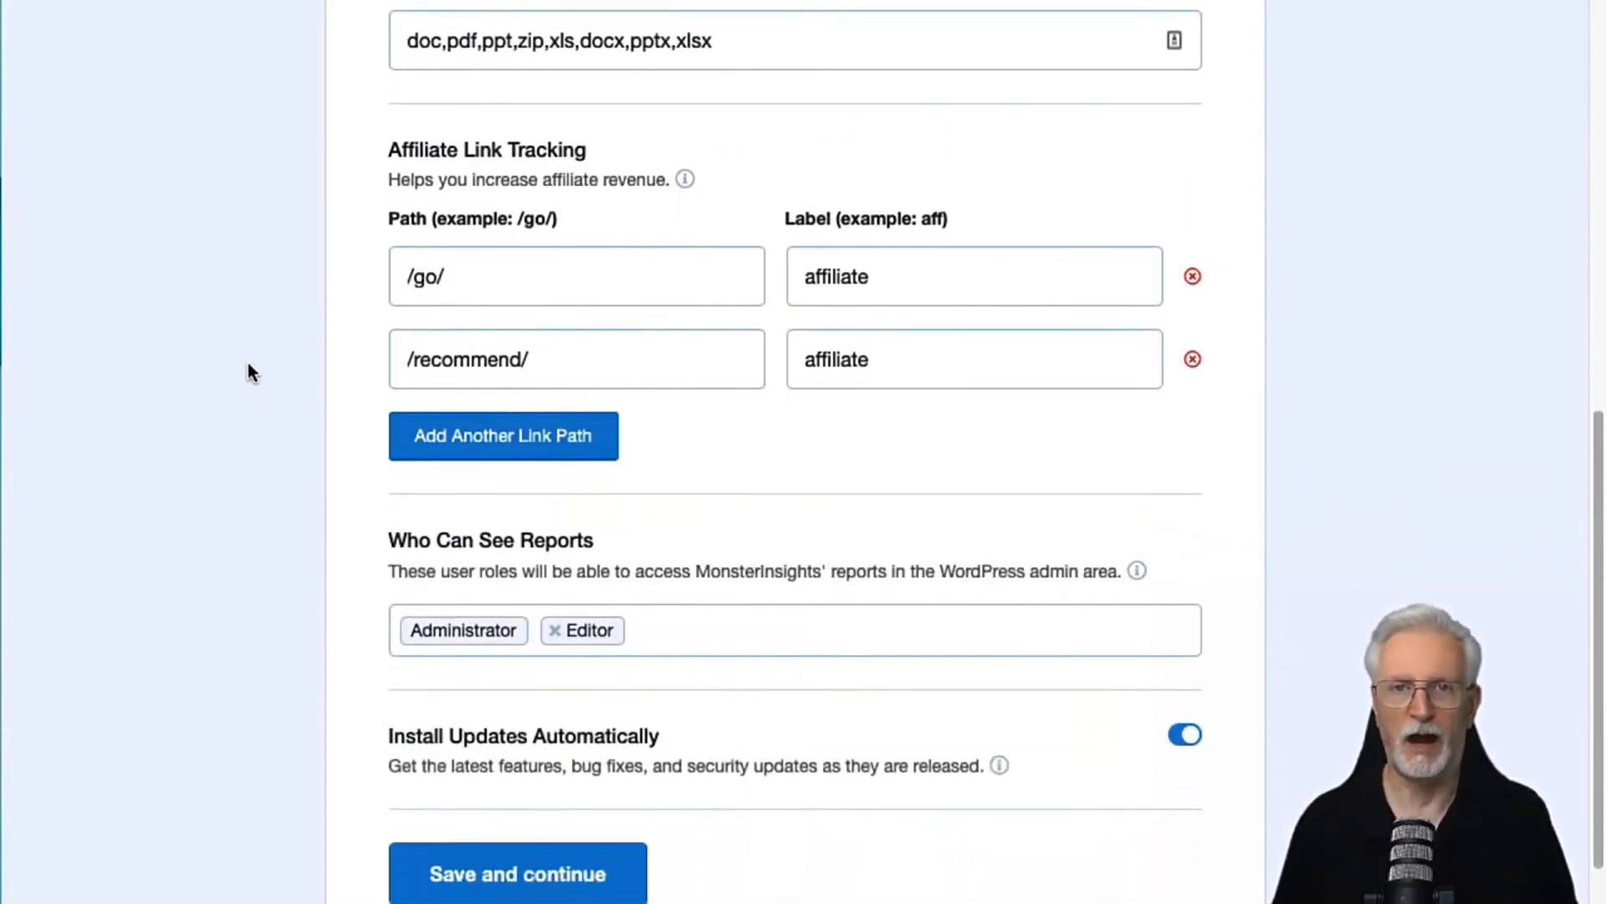
{"action": "scroll", "coordinate": [247, 363], "scroll_direction": "down", "scroll_amount": 1}
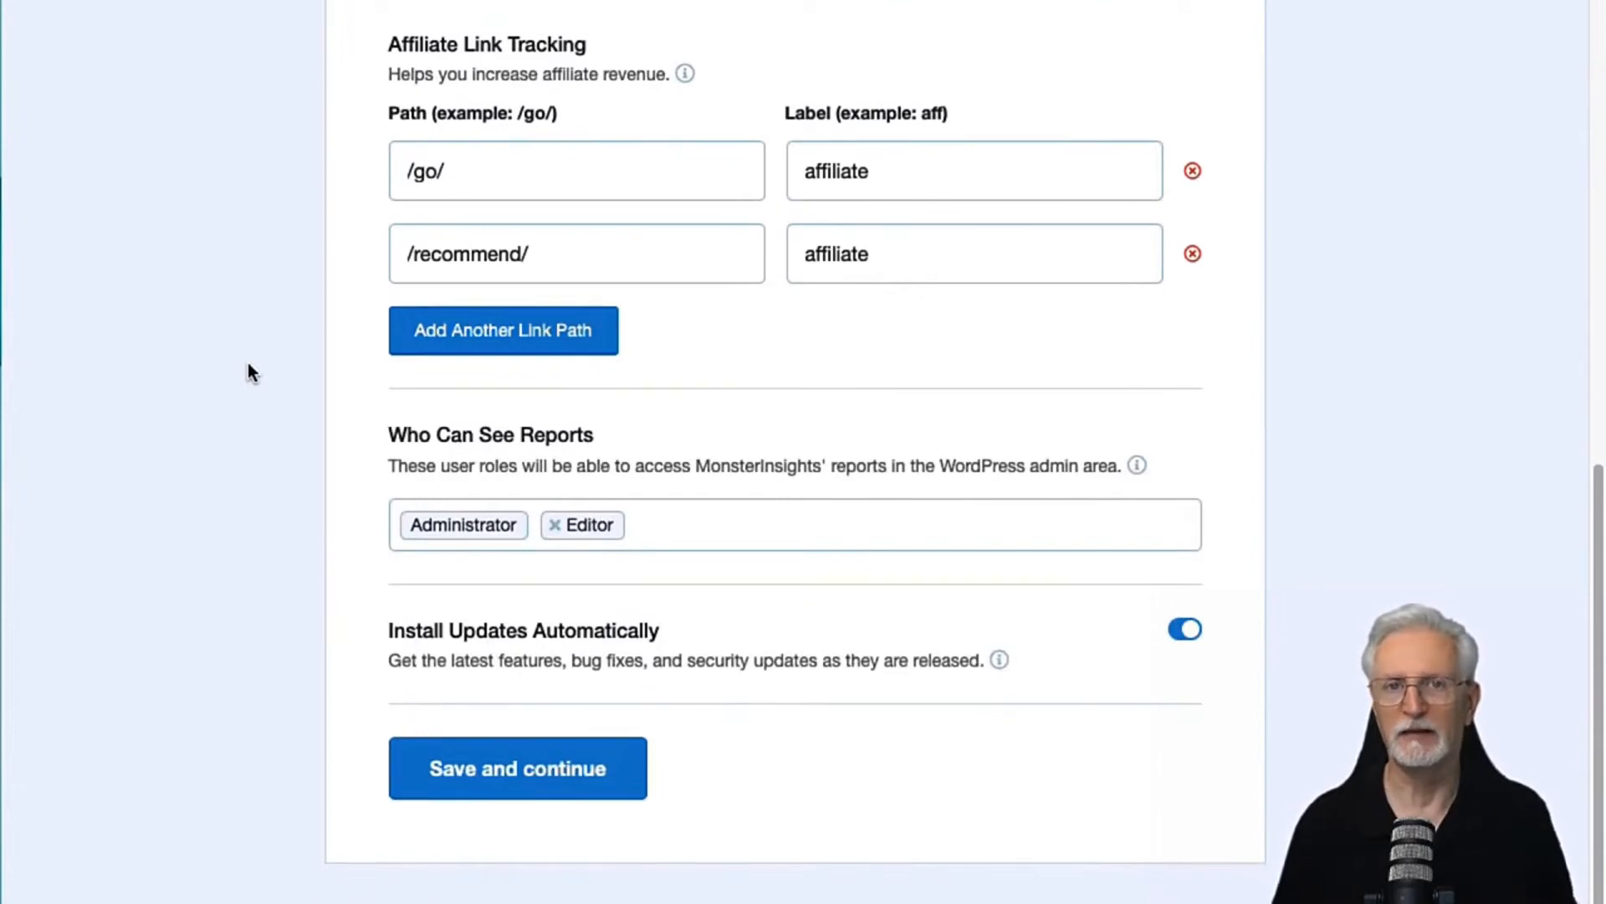
{"action": "left_click", "coordinate": [681, 529]}
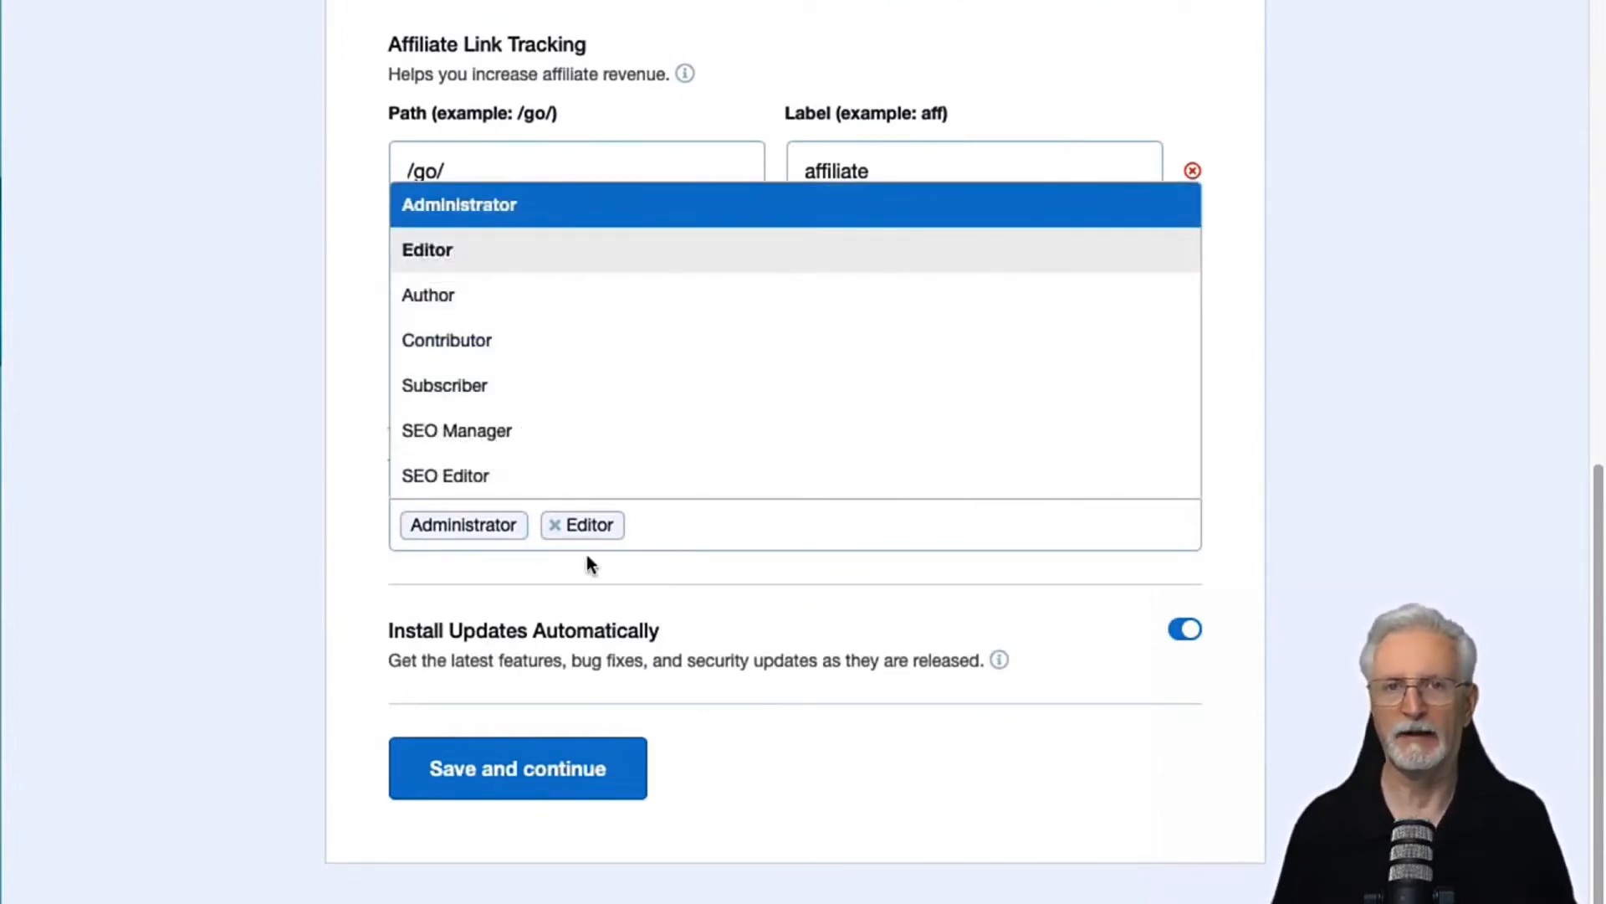
{"action": "left_click", "coordinate": [308, 583]}
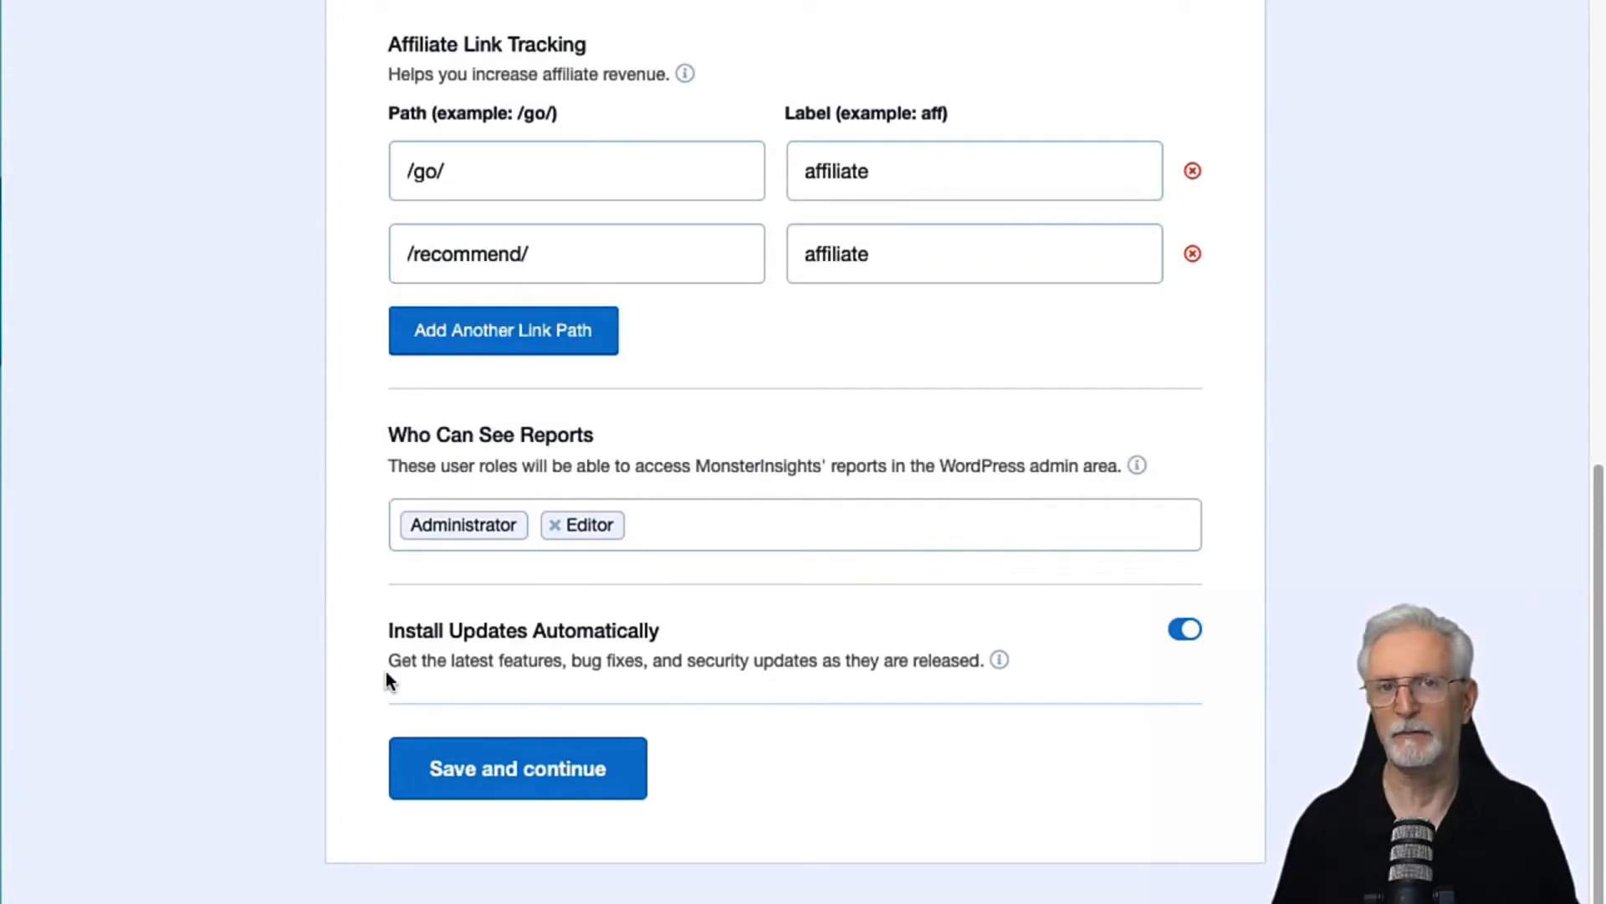
{"action": "left_click", "coordinate": [466, 763]}
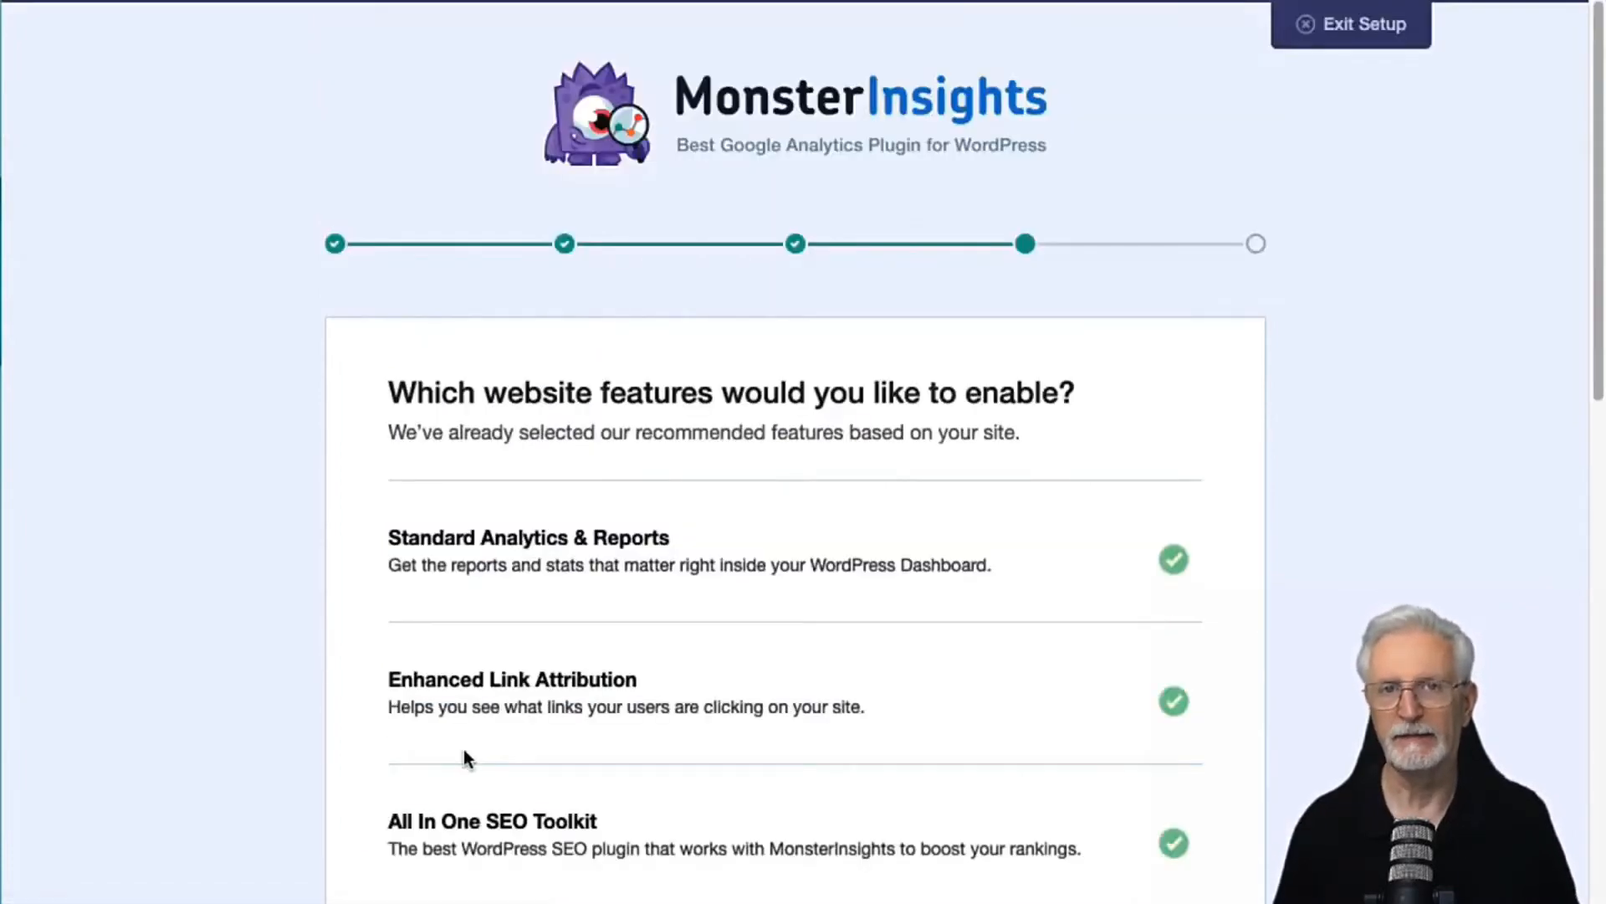
Step: Review the preselected website features in the wizard and continue with the recommended selection
{"action": "scroll", "coordinate": [195, 627], "scroll_direction": "down", "scroll_amount": 5}
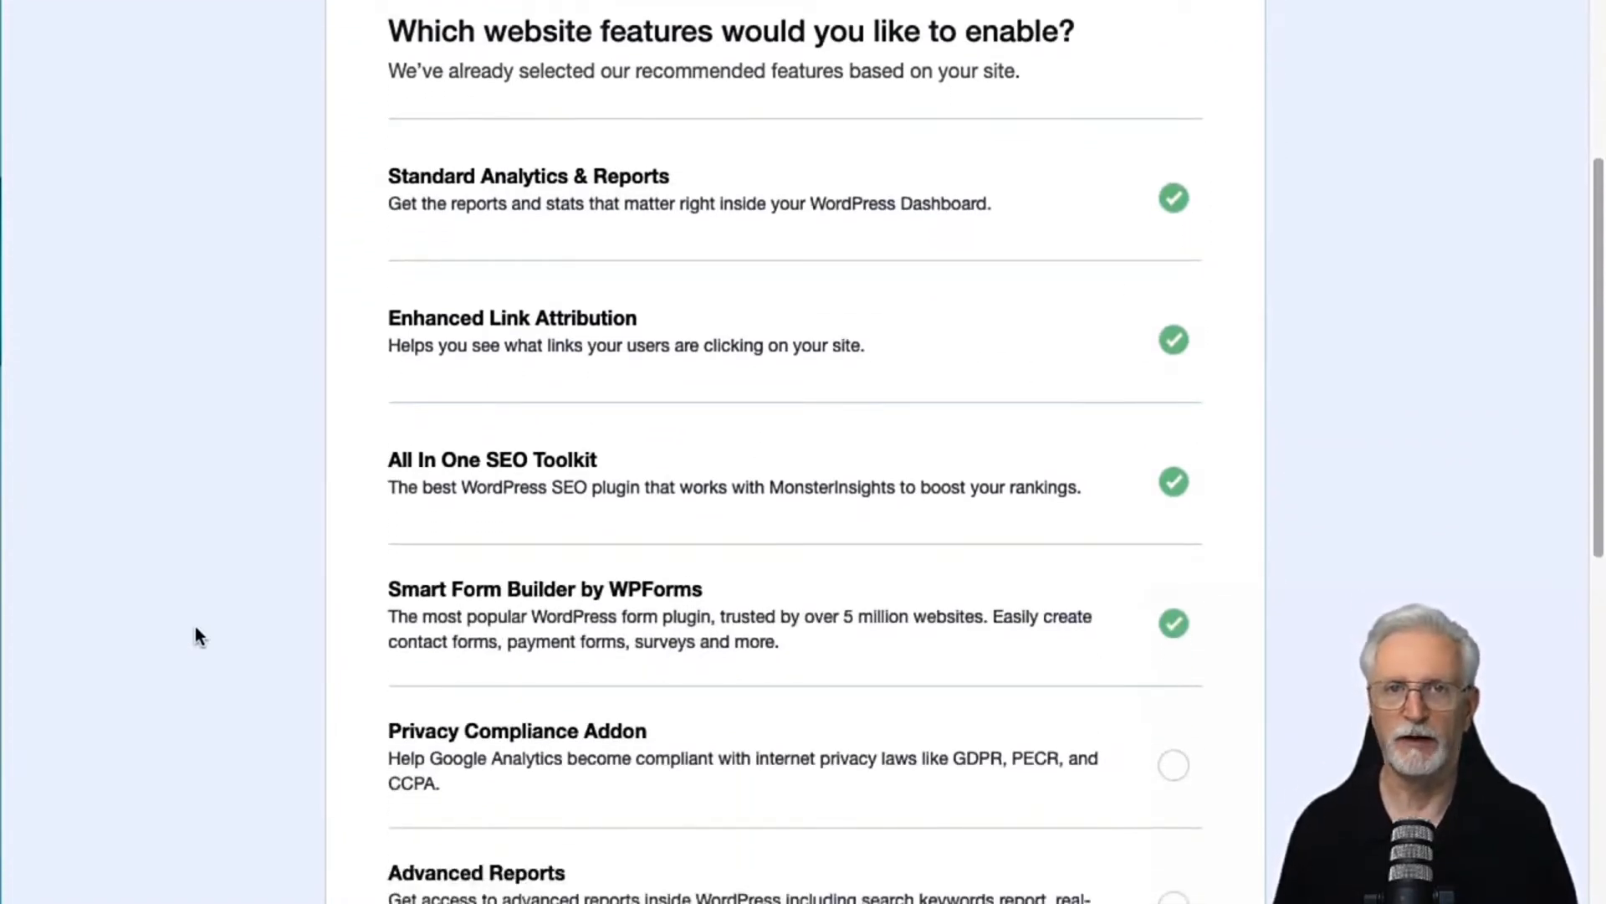
{"action": "scroll", "coordinate": [195, 628], "scroll_direction": "down", "scroll_amount": 2}
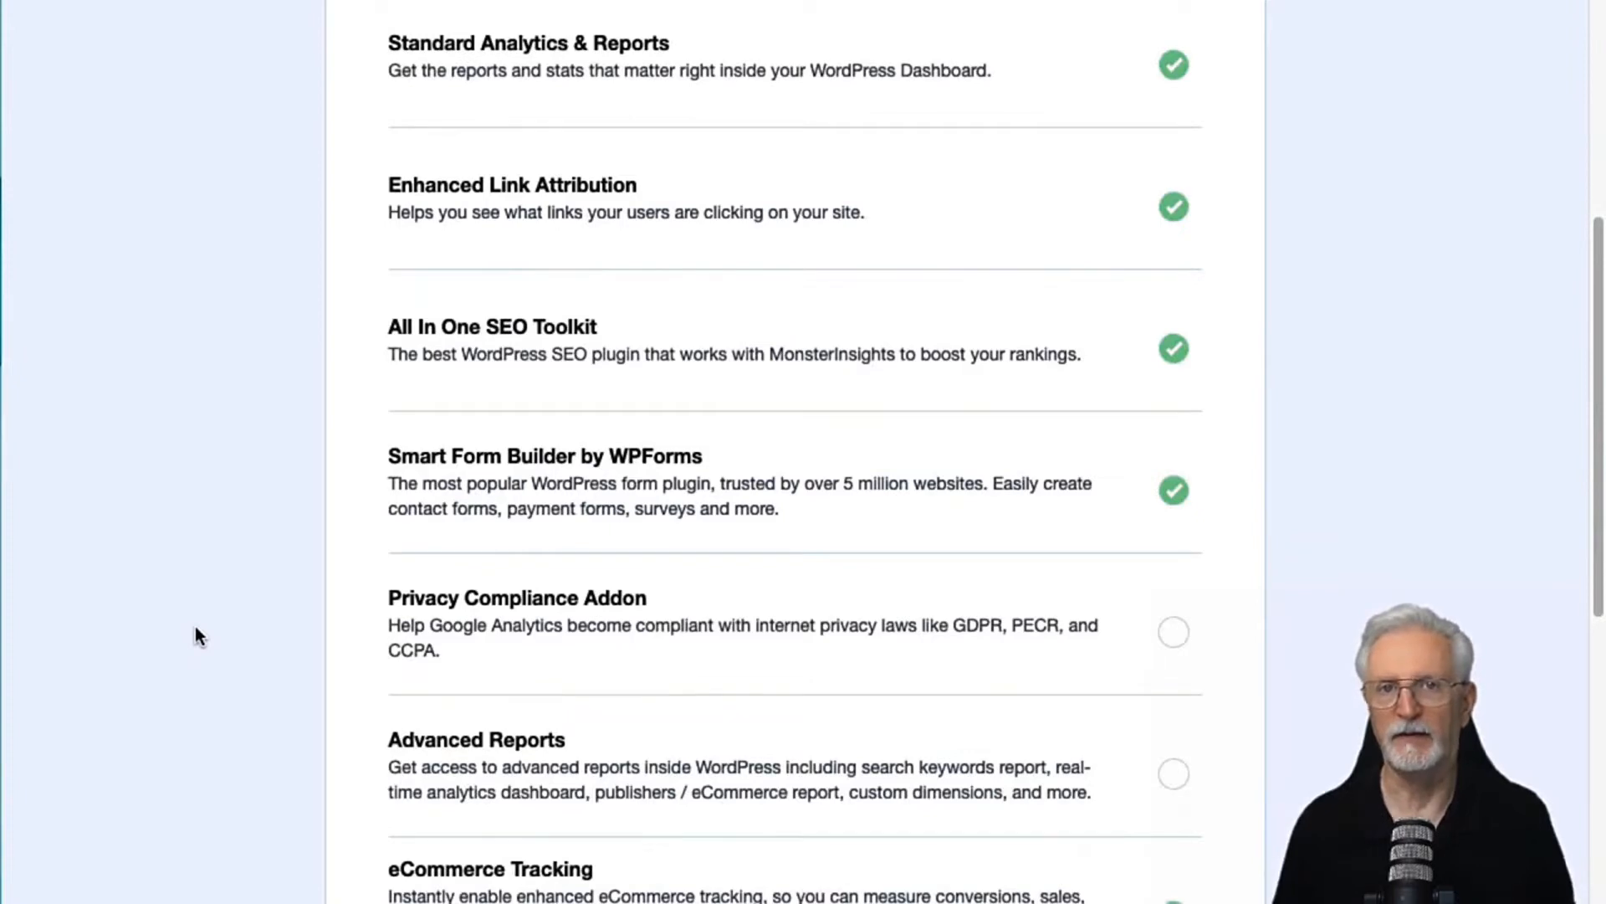
{"action": "scroll", "coordinate": [195, 628], "scroll_direction": "down", "scroll_amount": 1}
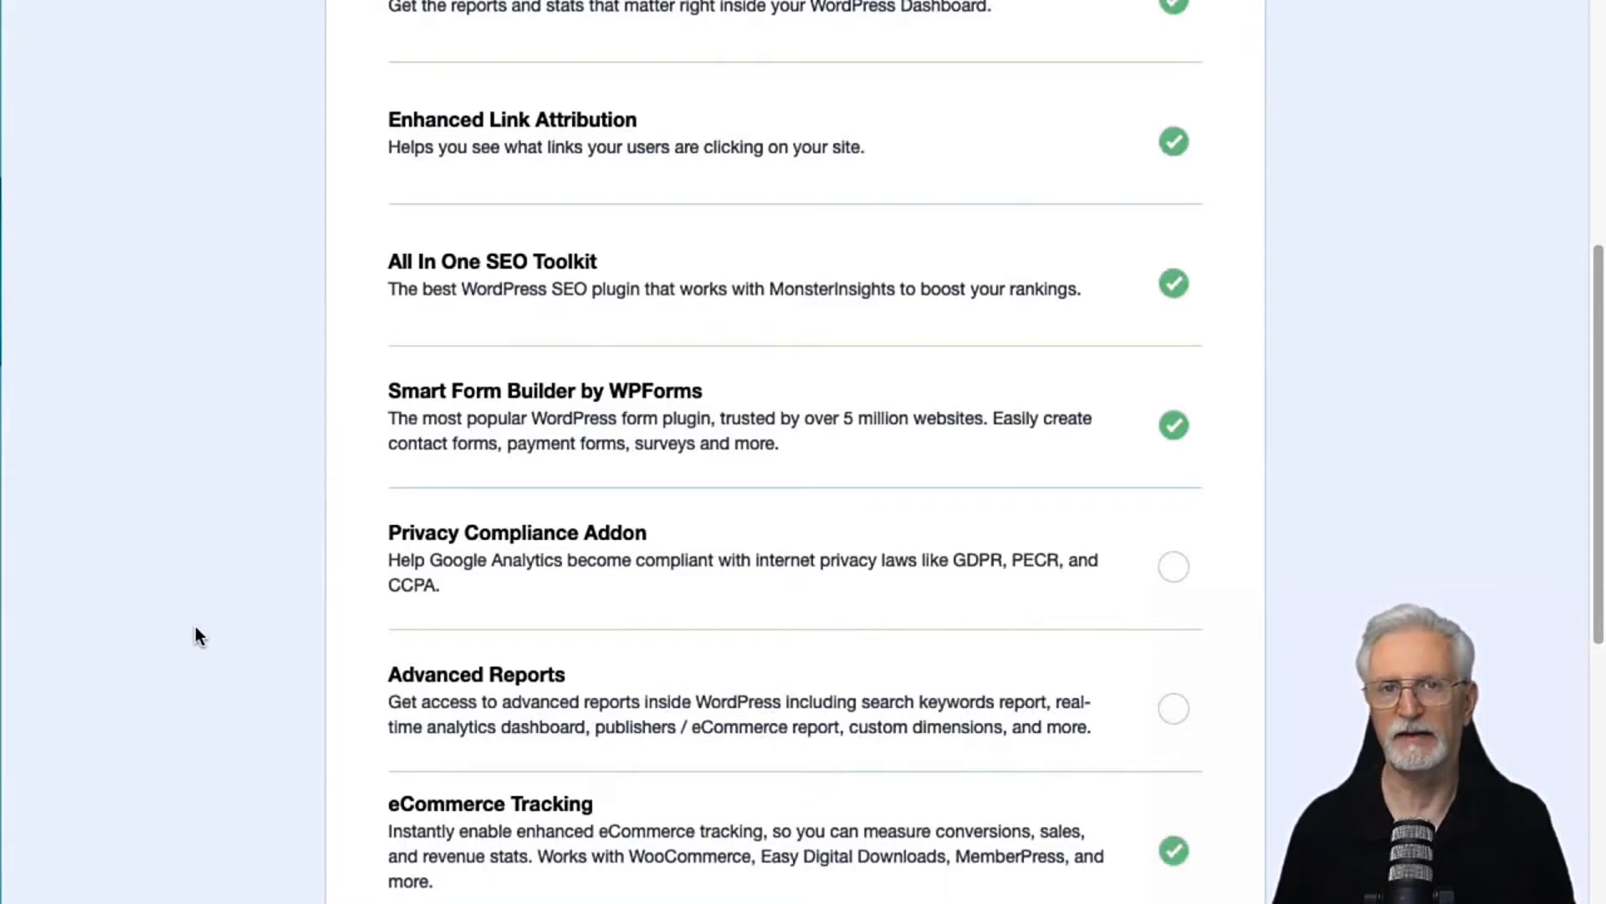
{"action": "scroll", "coordinate": [195, 627], "scroll_direction": "down", "scroll_amount": 2}
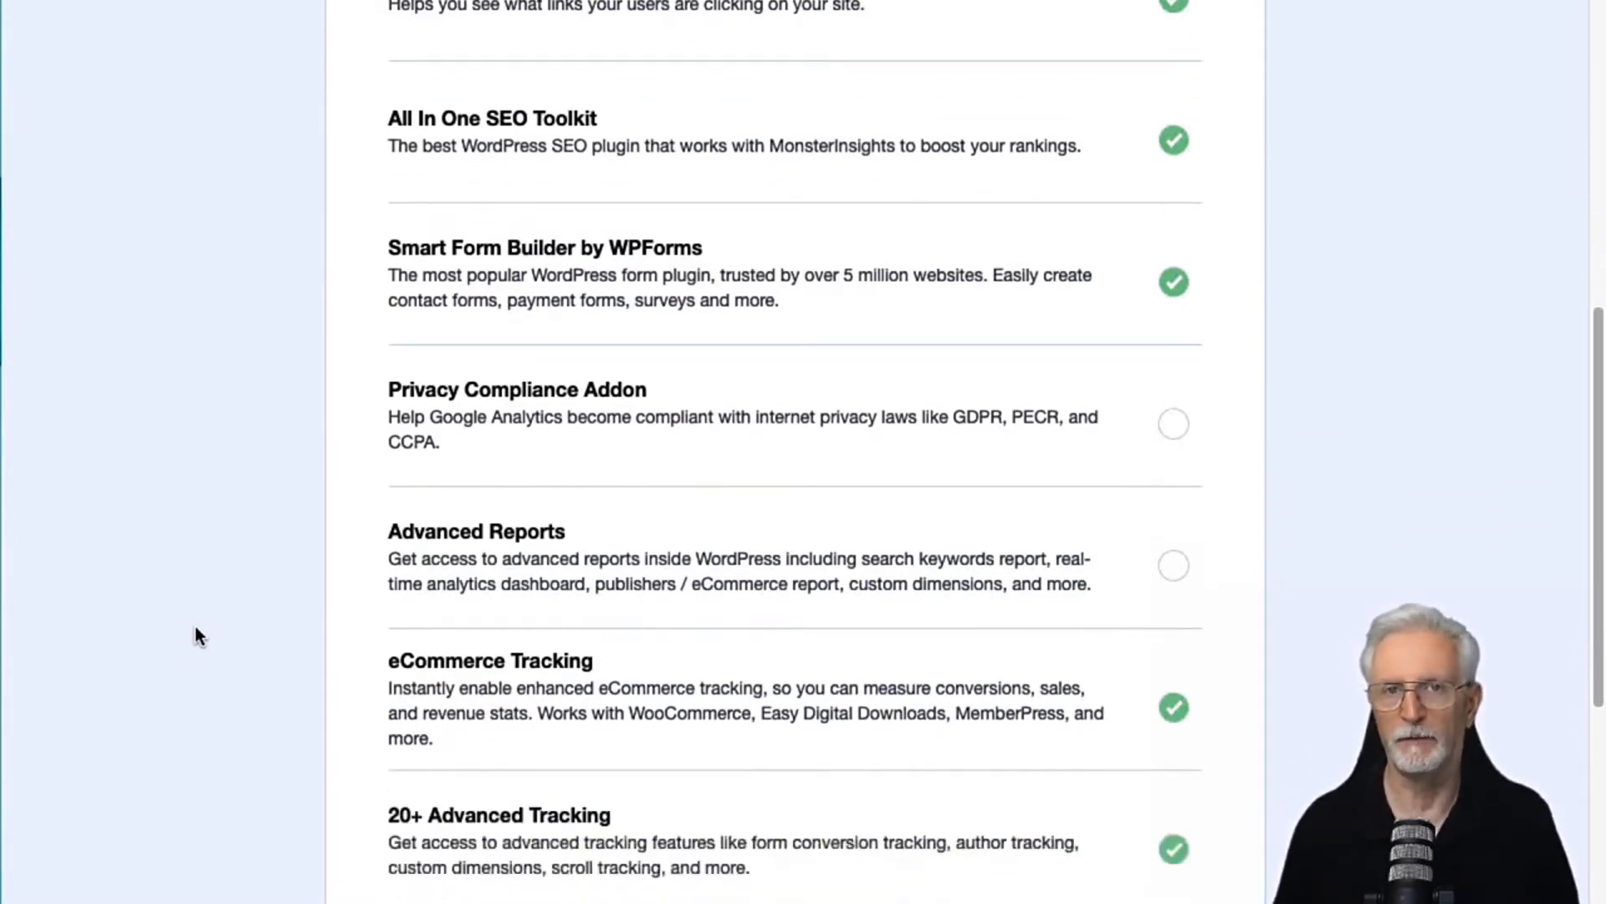
{"action": "scroll", "coordinate": [195, 628], "scroll_direction": "down", "scroll_amount": 3}
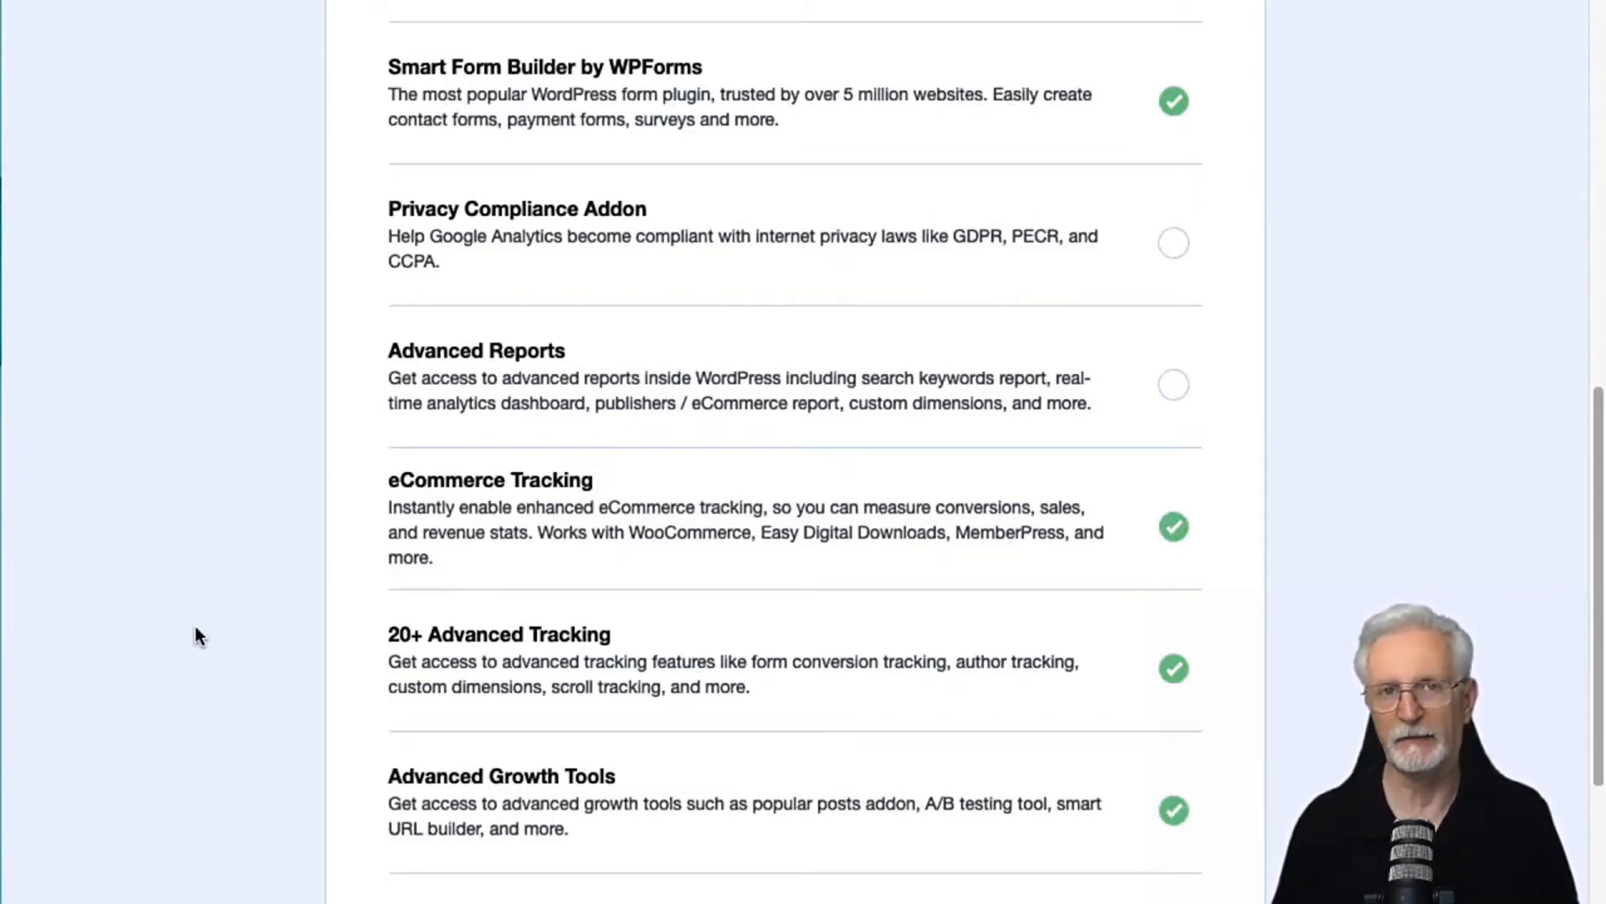
{"action": "scroll", "coordinate": [195, 627], "scroll_direction": "down", "scroll_amount": 3}
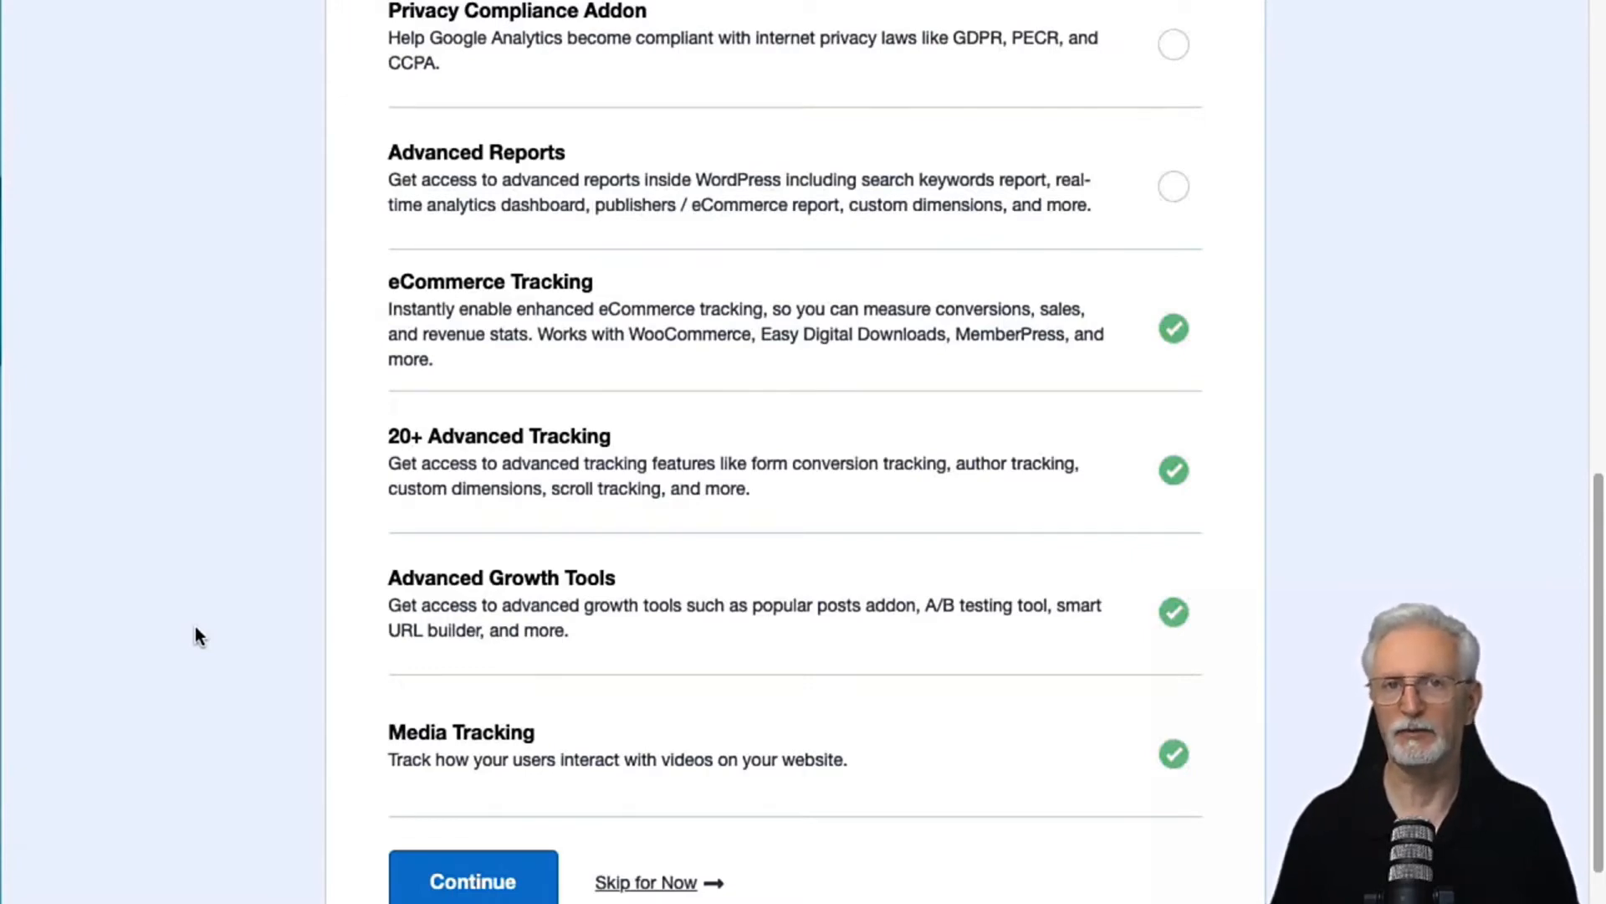
{"action": "scroll", "coordinate": [194, 636], "scroll_direction": "down", "scroll_amount": 2}
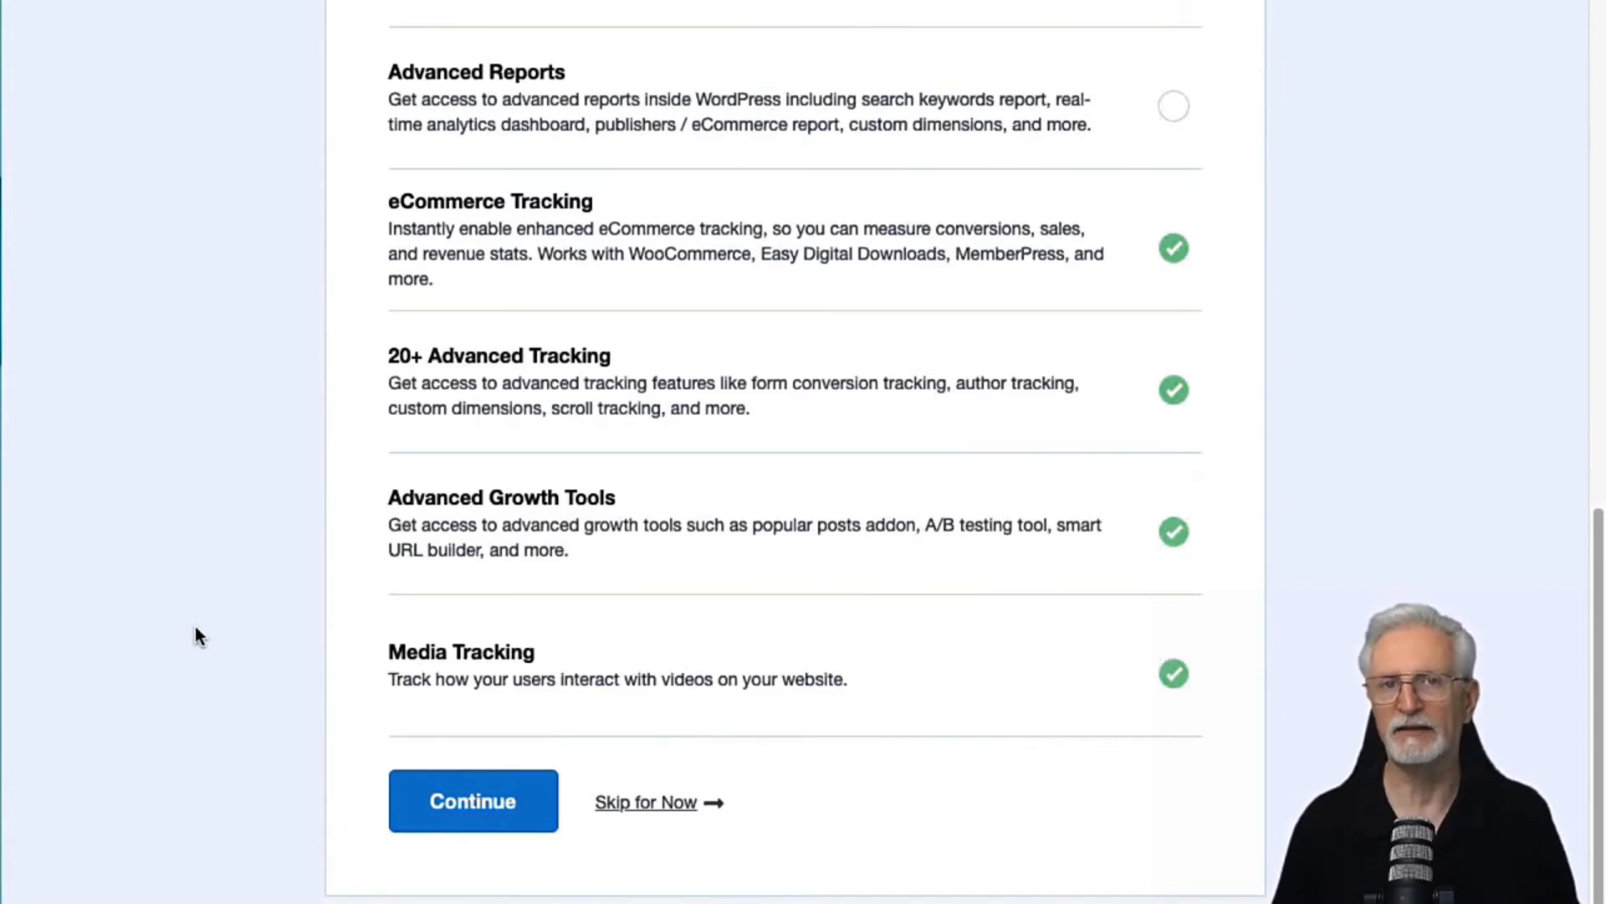
{"action": "scroll", "coordinate": [195, 634], "scroll_direction": "down", "scroll_amount": 1}
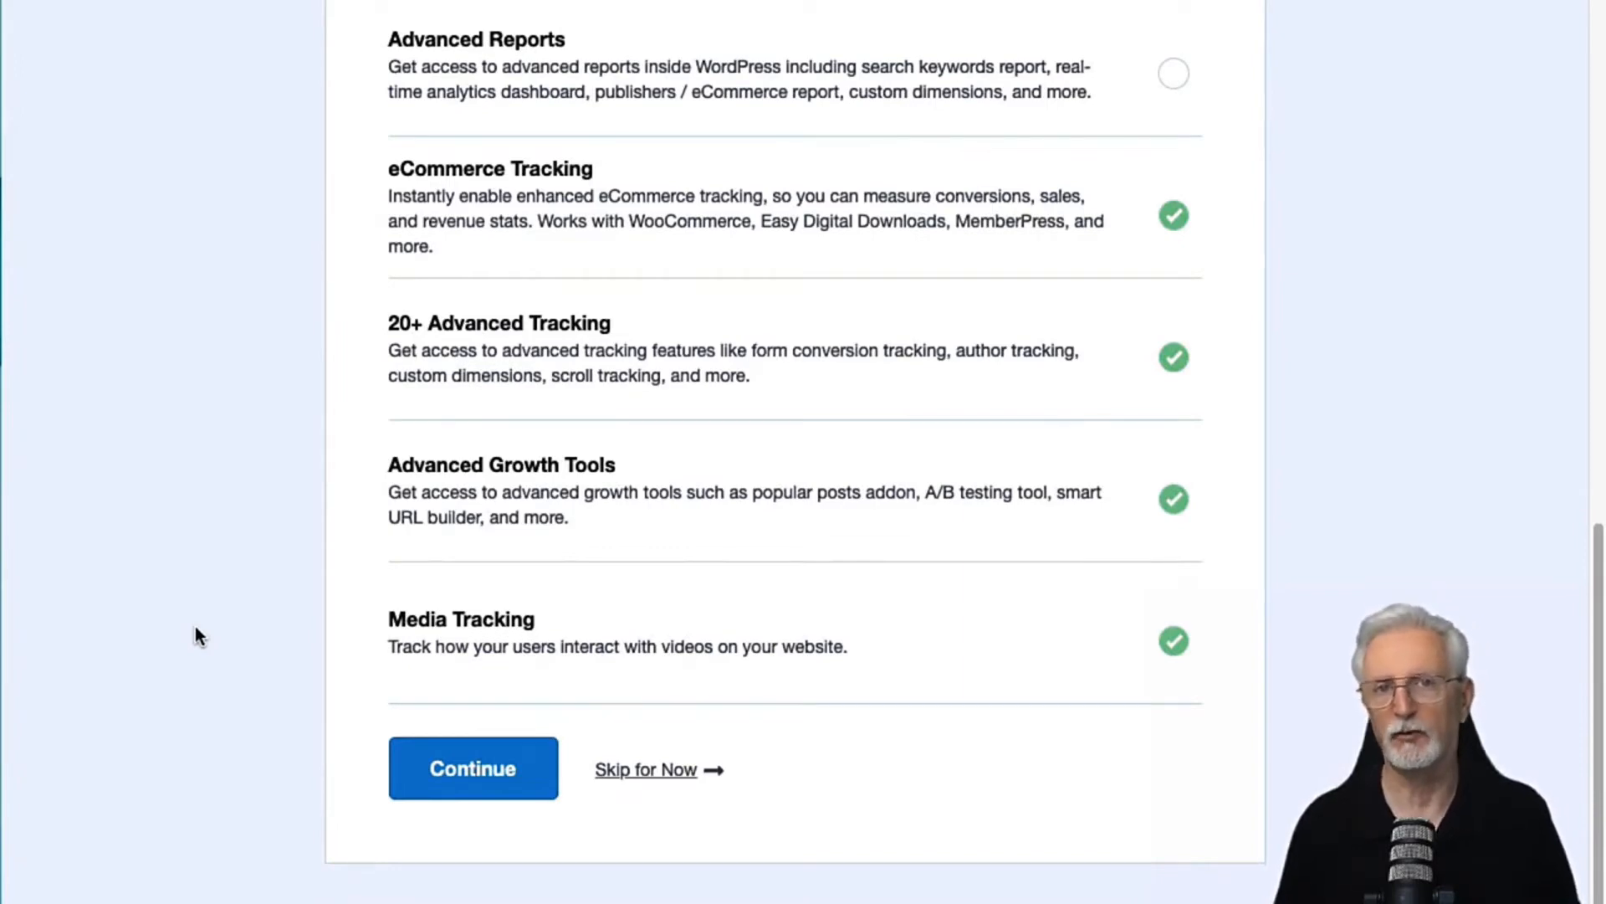
{"action": "left_click", "coordinate": [431, 763]}
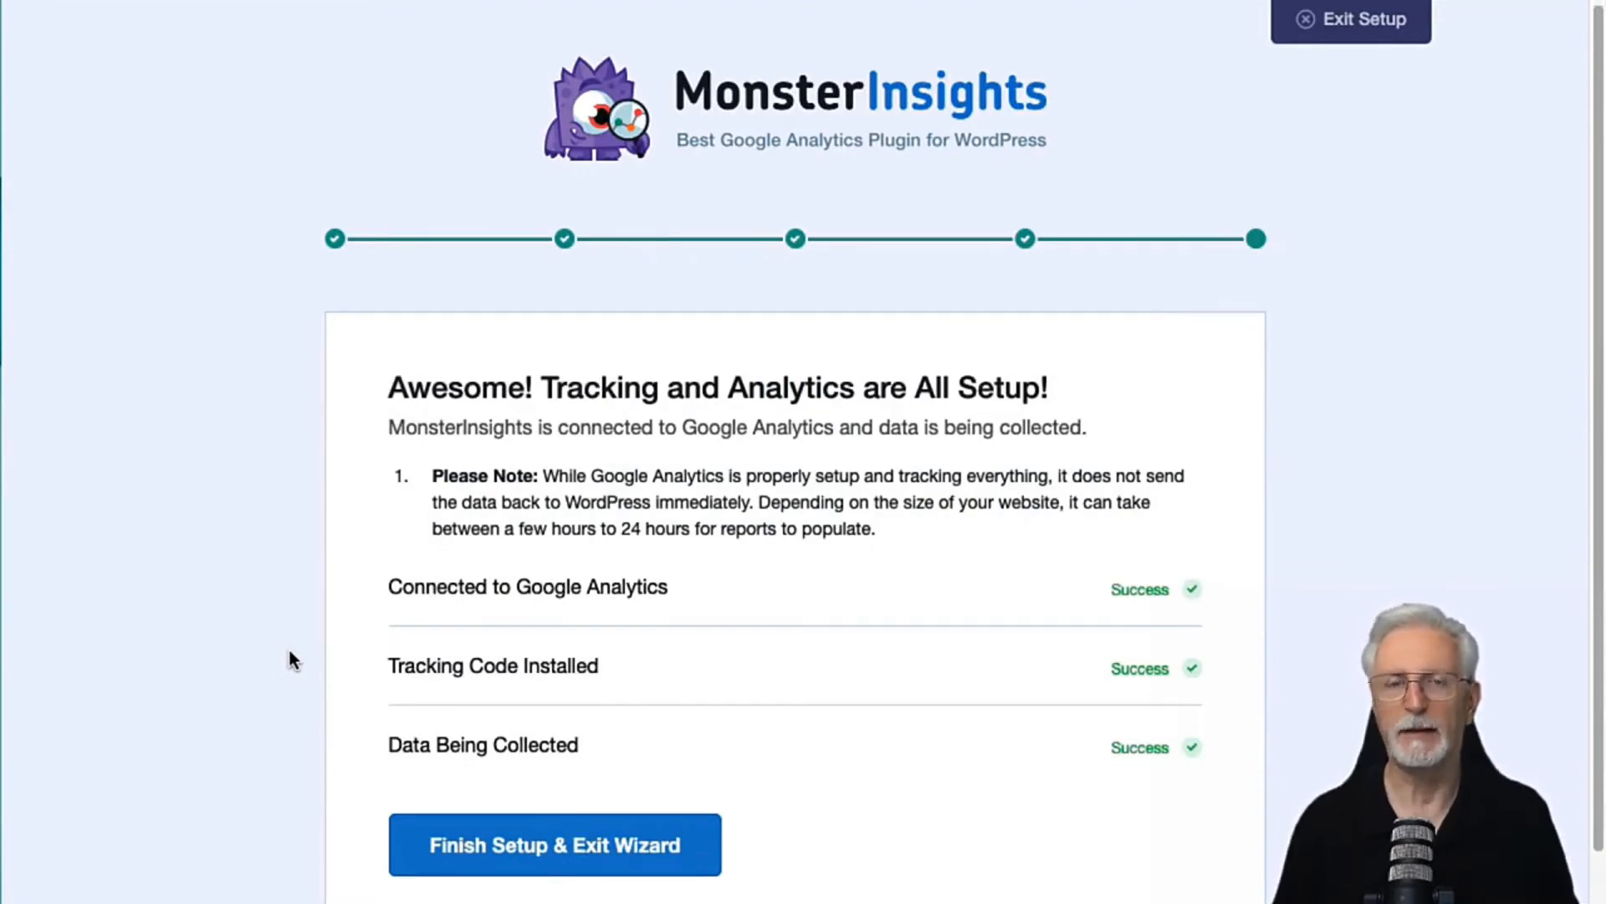
Step: Finish and exit the setup wizard, and find the Dual Tracking Profile and Measurement Protocol API Secret fields in the MonsterInsights settings
{"action": "scroll", "coordinate": [290, 650], "scroll_direction": "down", "scroll_amount": 2}
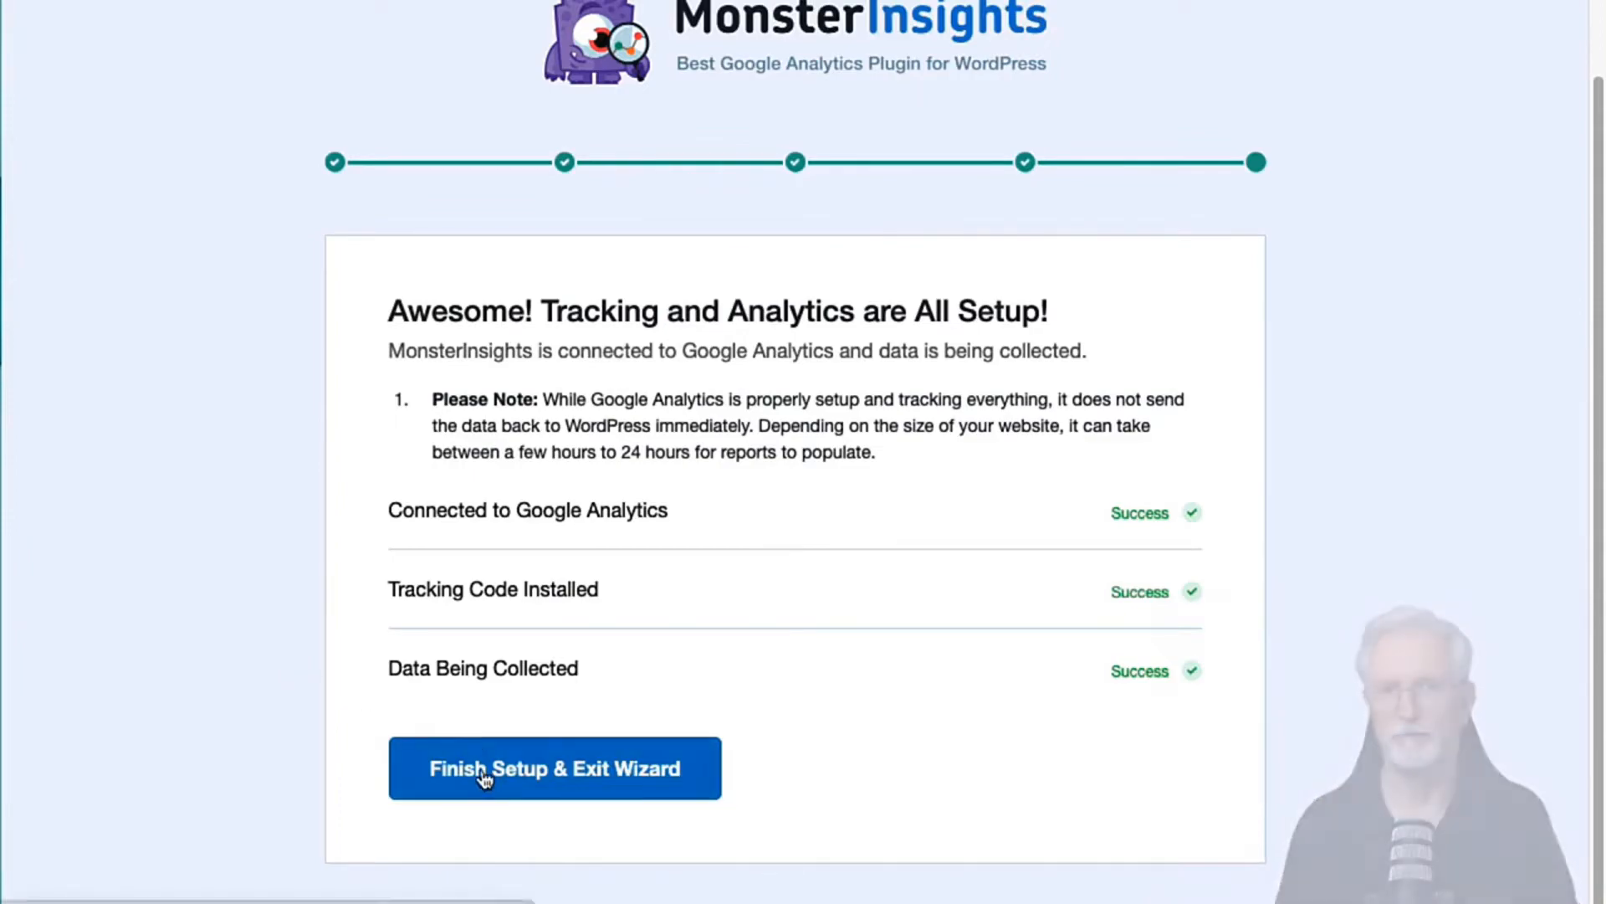
{"action": "left_click", "coordinate": [580, 773]}
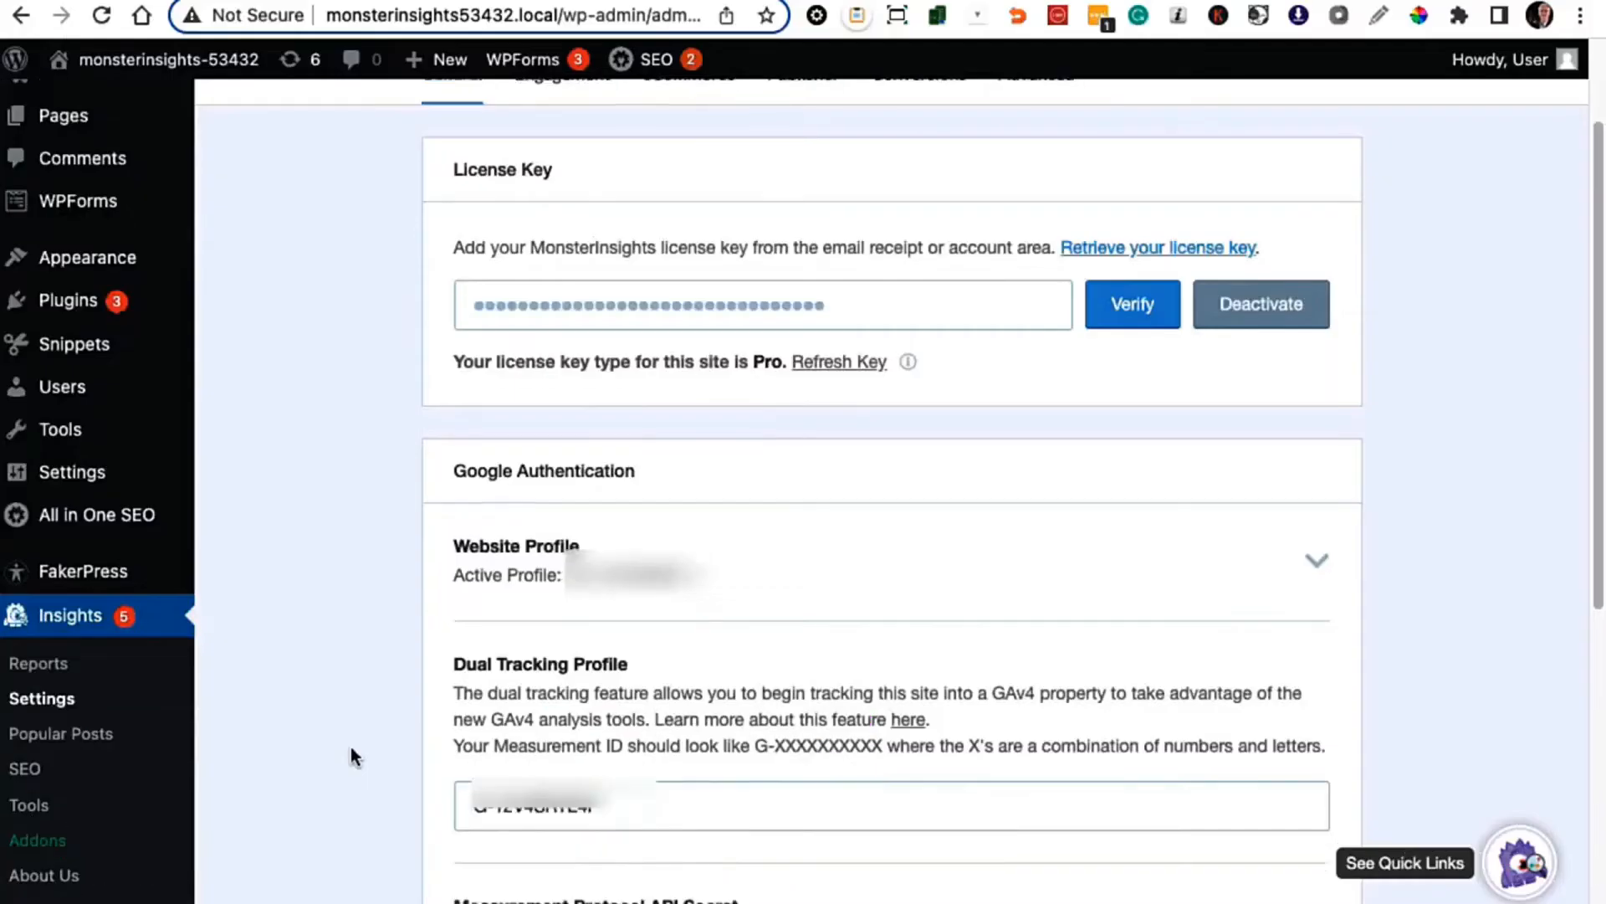
{"action": "scroll", "coordinate": [350, 746], "scroll_direction": "down", "scroll_amount": 3}
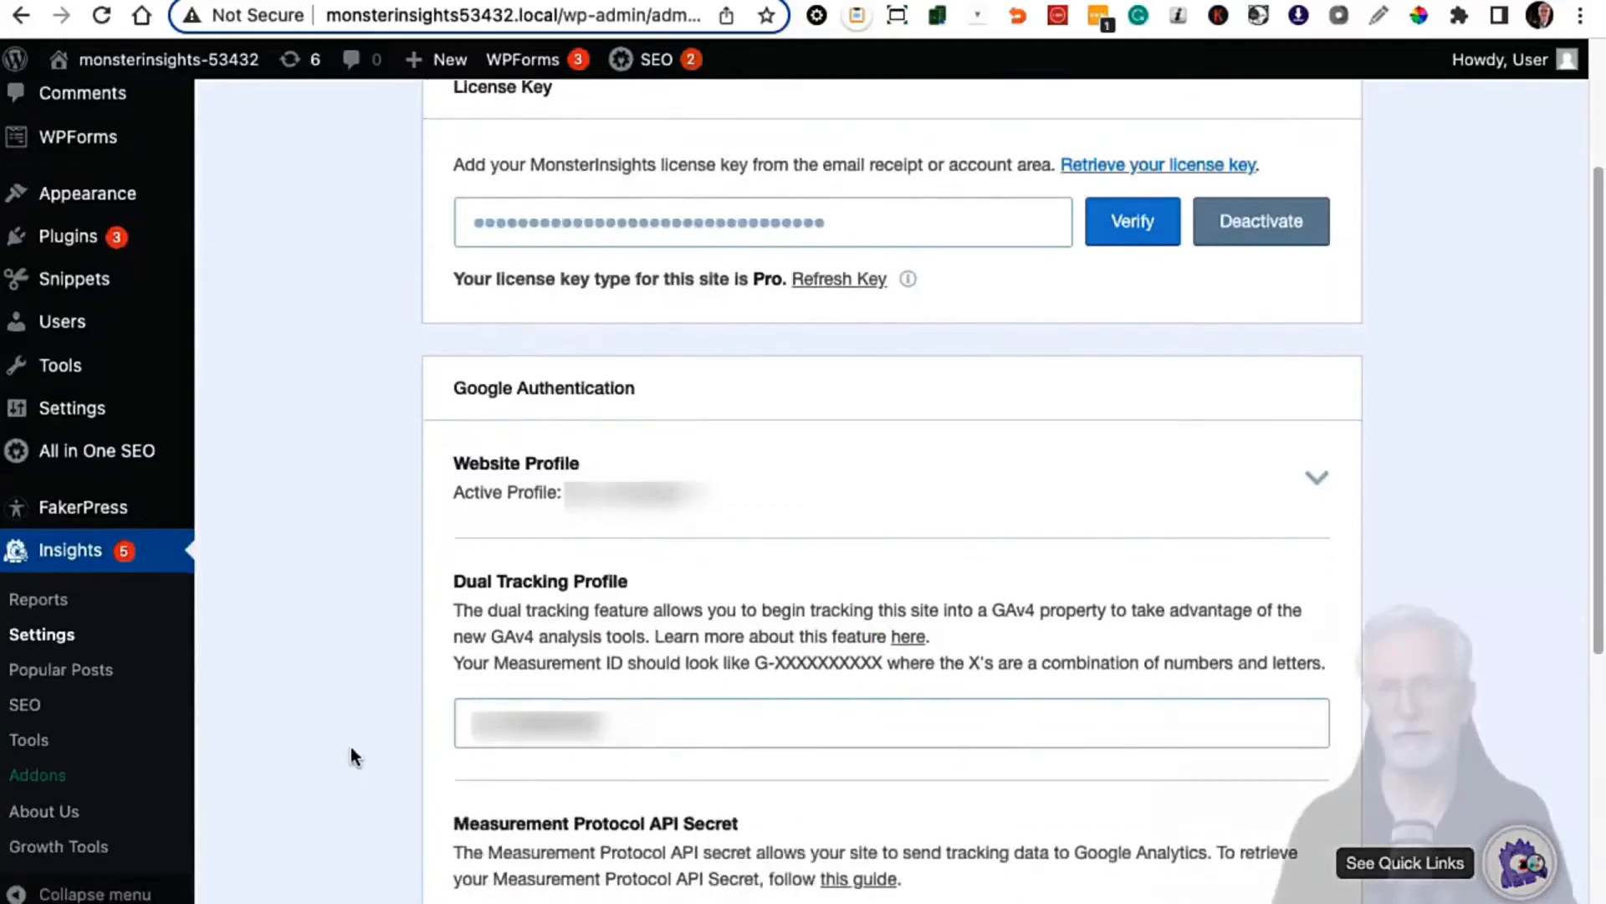
{"action": "scroll", "coordinate": [351, 747], "scroll_direction": "down", "scroll_amount": 5}
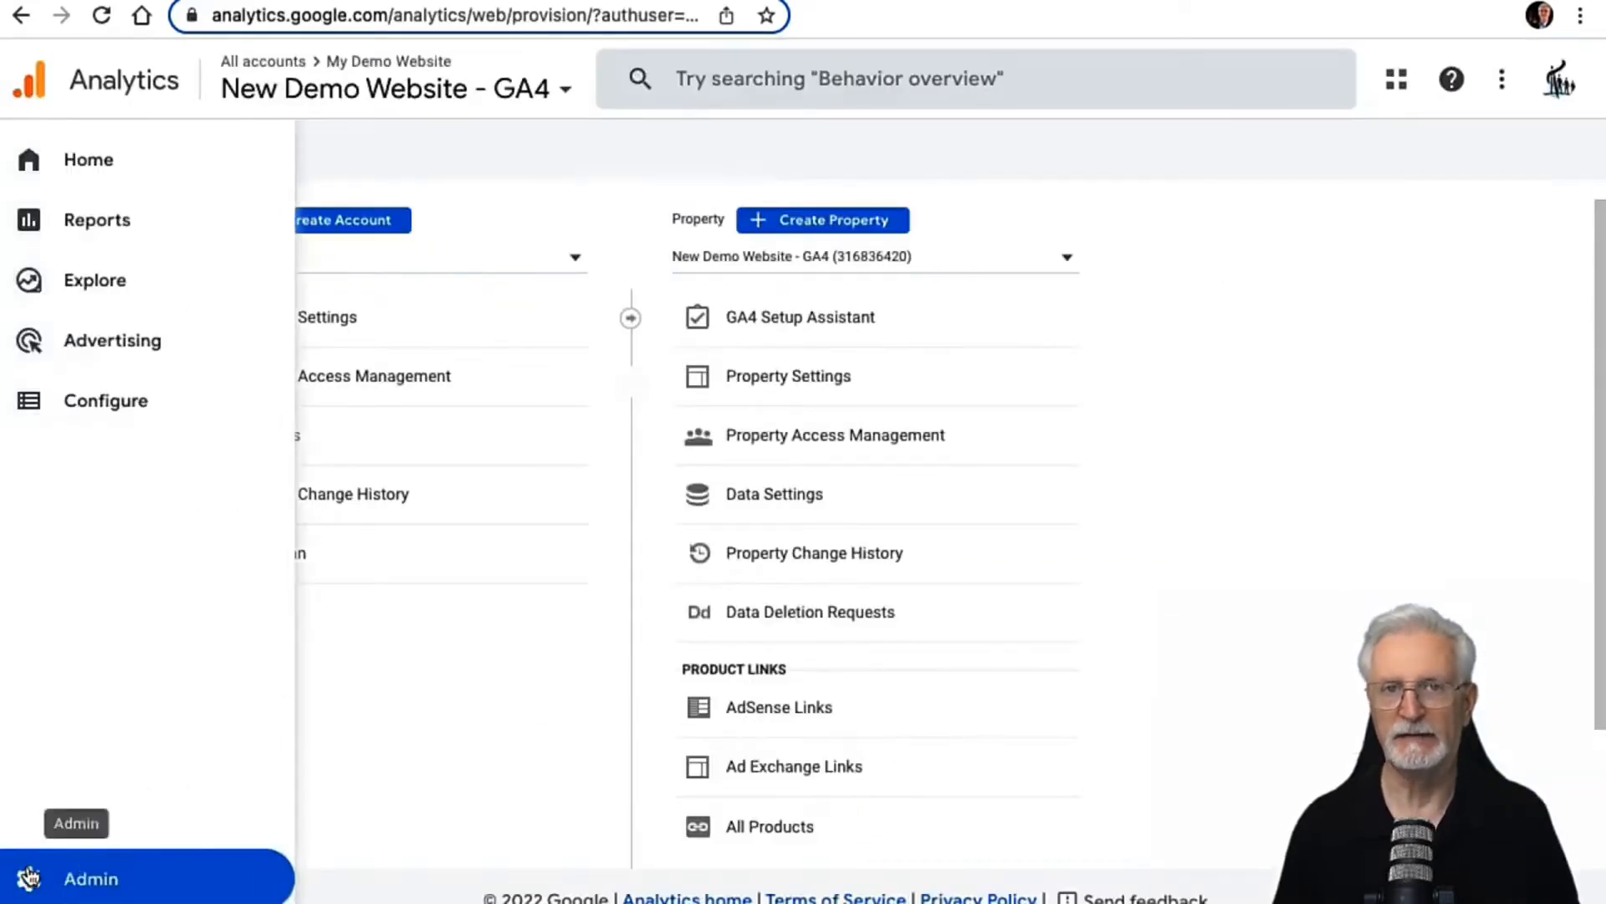
{"action": "left_click", "coordinate": [28, 877]}
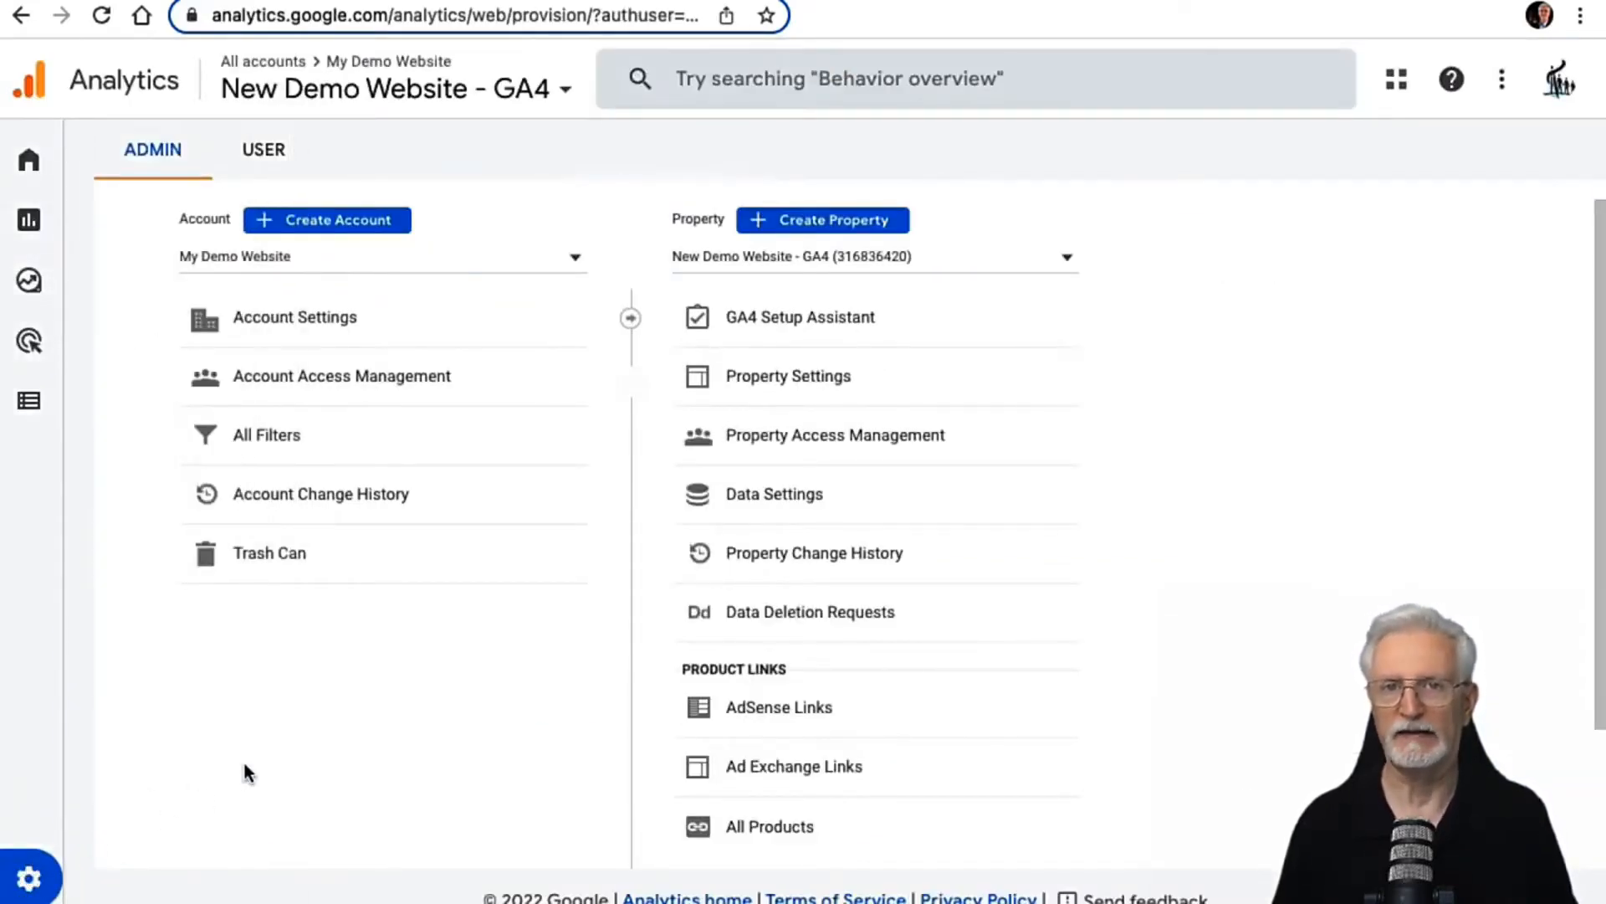
{"action": "left_click", "coordinate": [721, 497]}
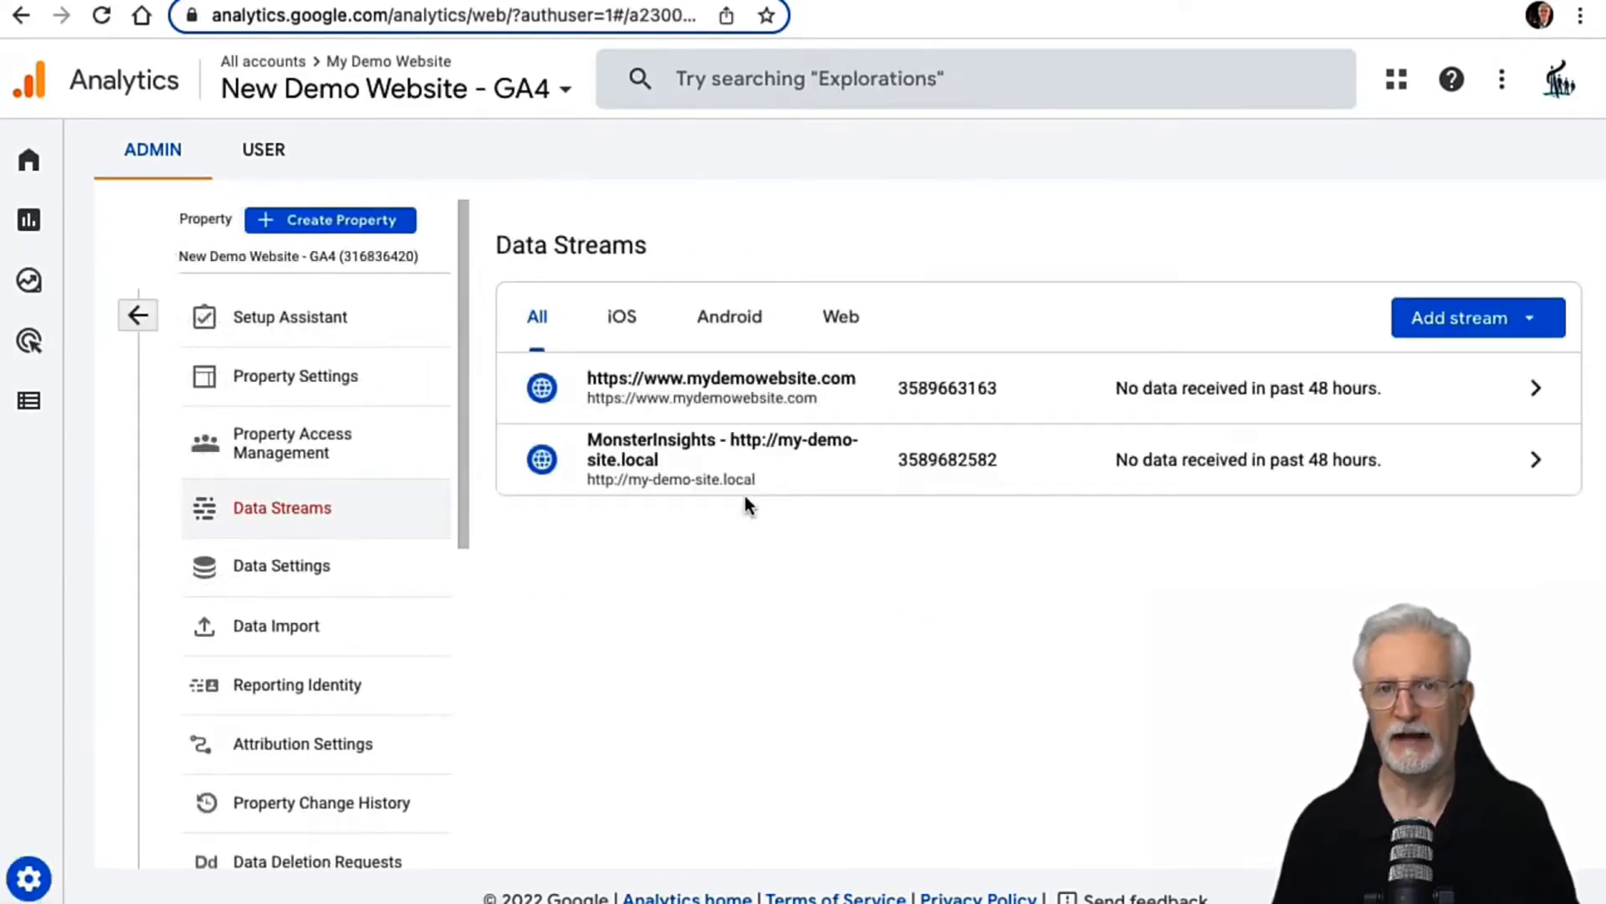
{"action": "left_click", "coordinate": [673, 383]}
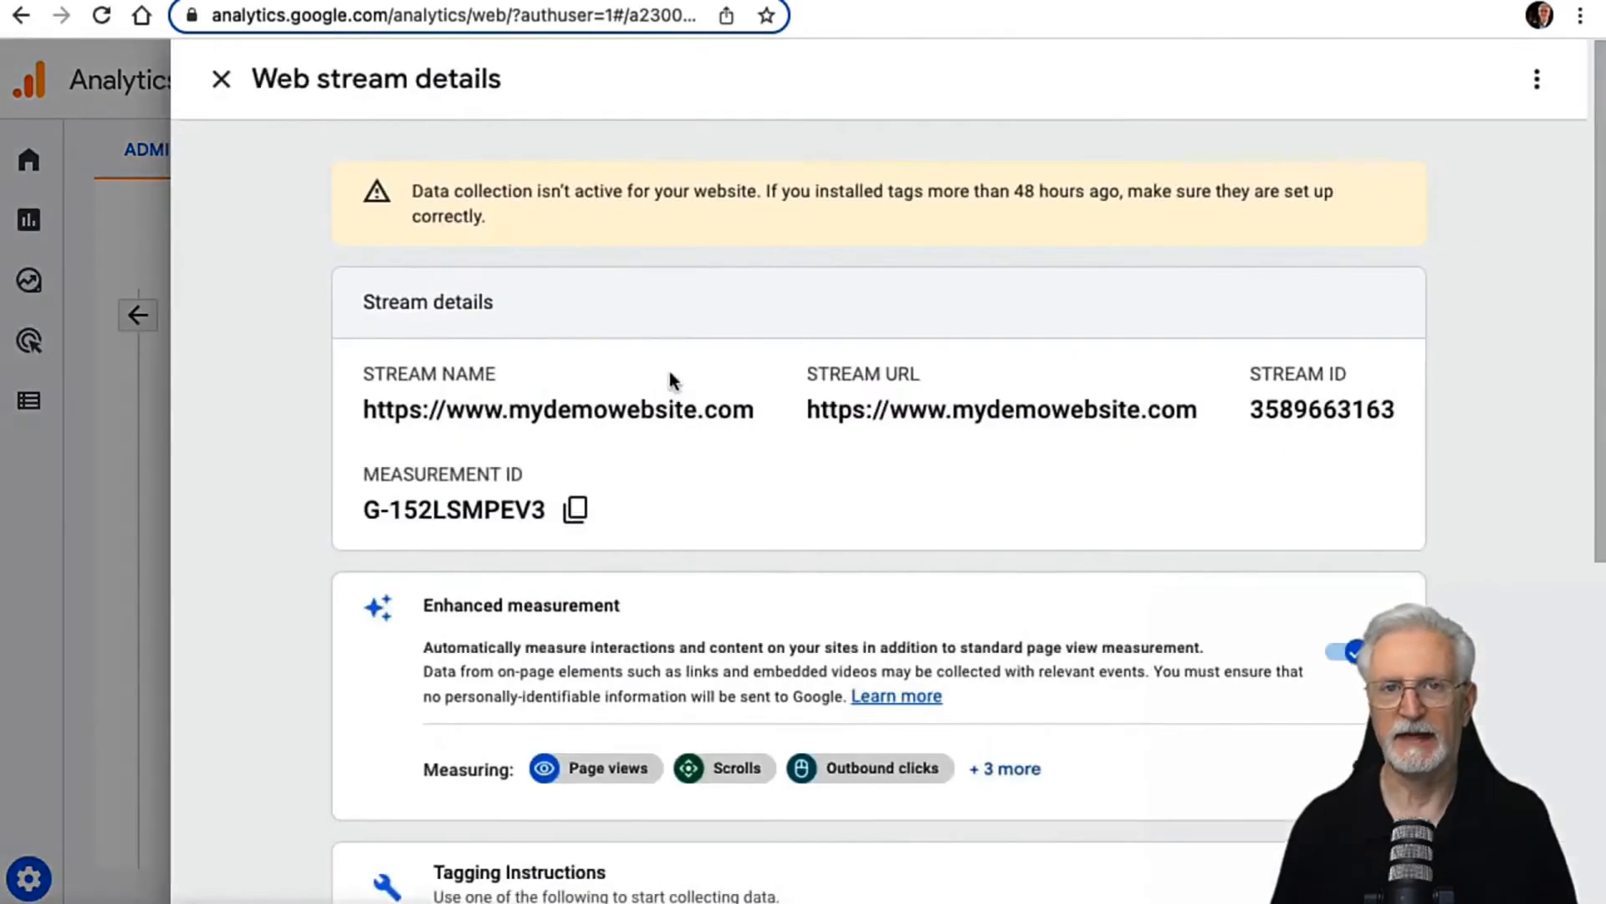
{"action": "scroll", "coordinate": [284, 343], "scroll_direction": "down", "scroll_amount": 6}
{"action": "scroll", "coordinate": [285, 338], "scroll_direction": "down", "scroll_amount": 1}
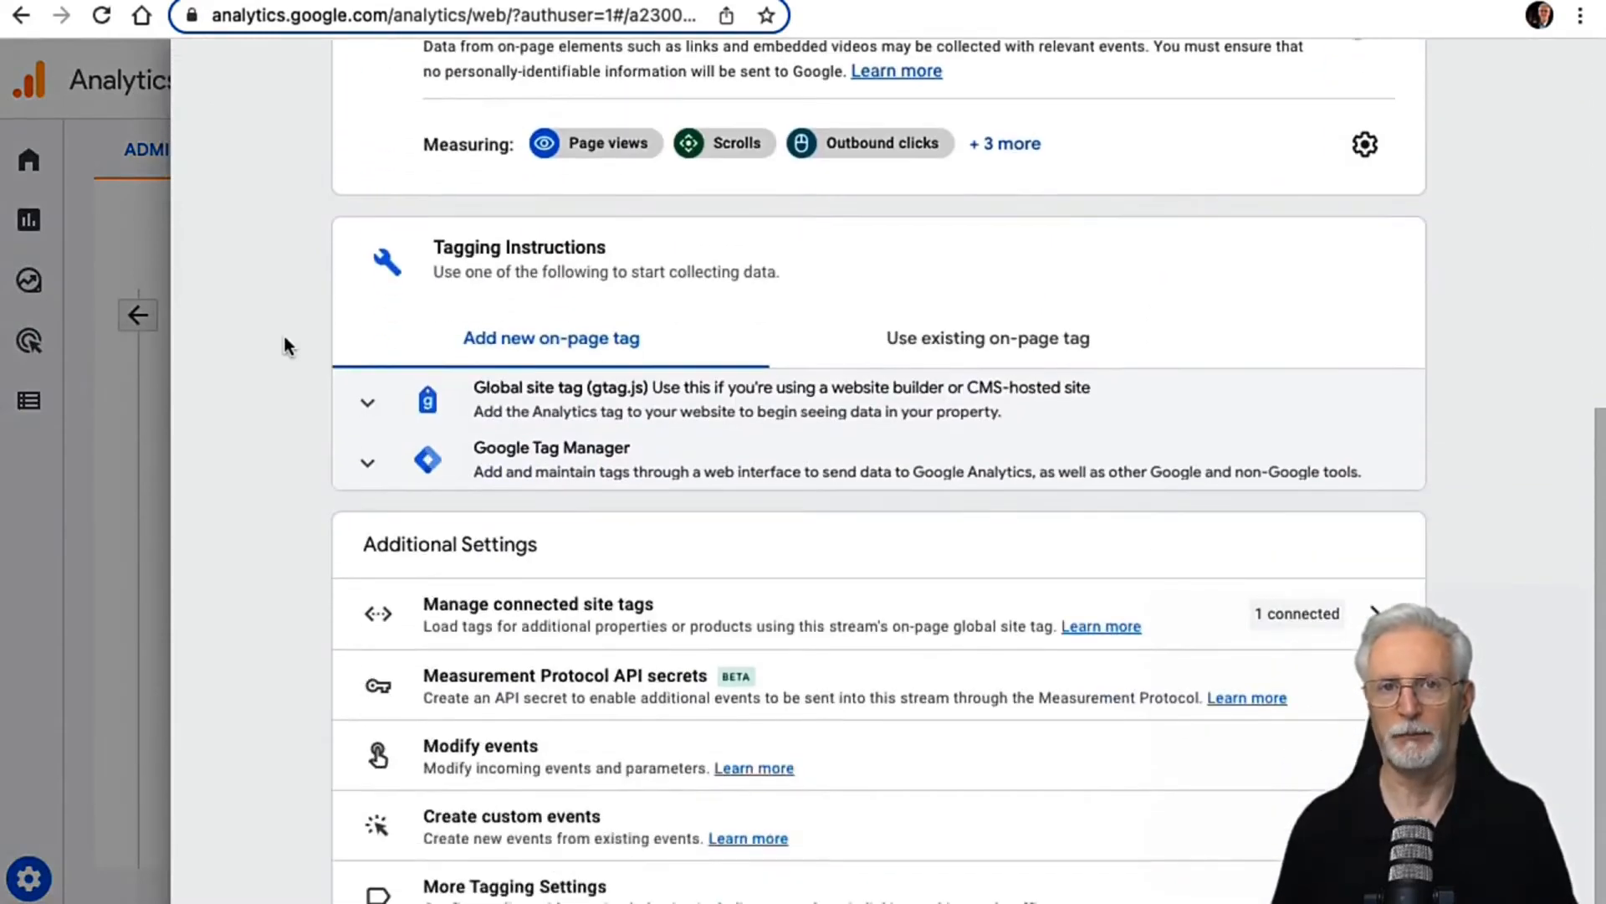
{"action": "left_click", "coordinate": [604, 696]}
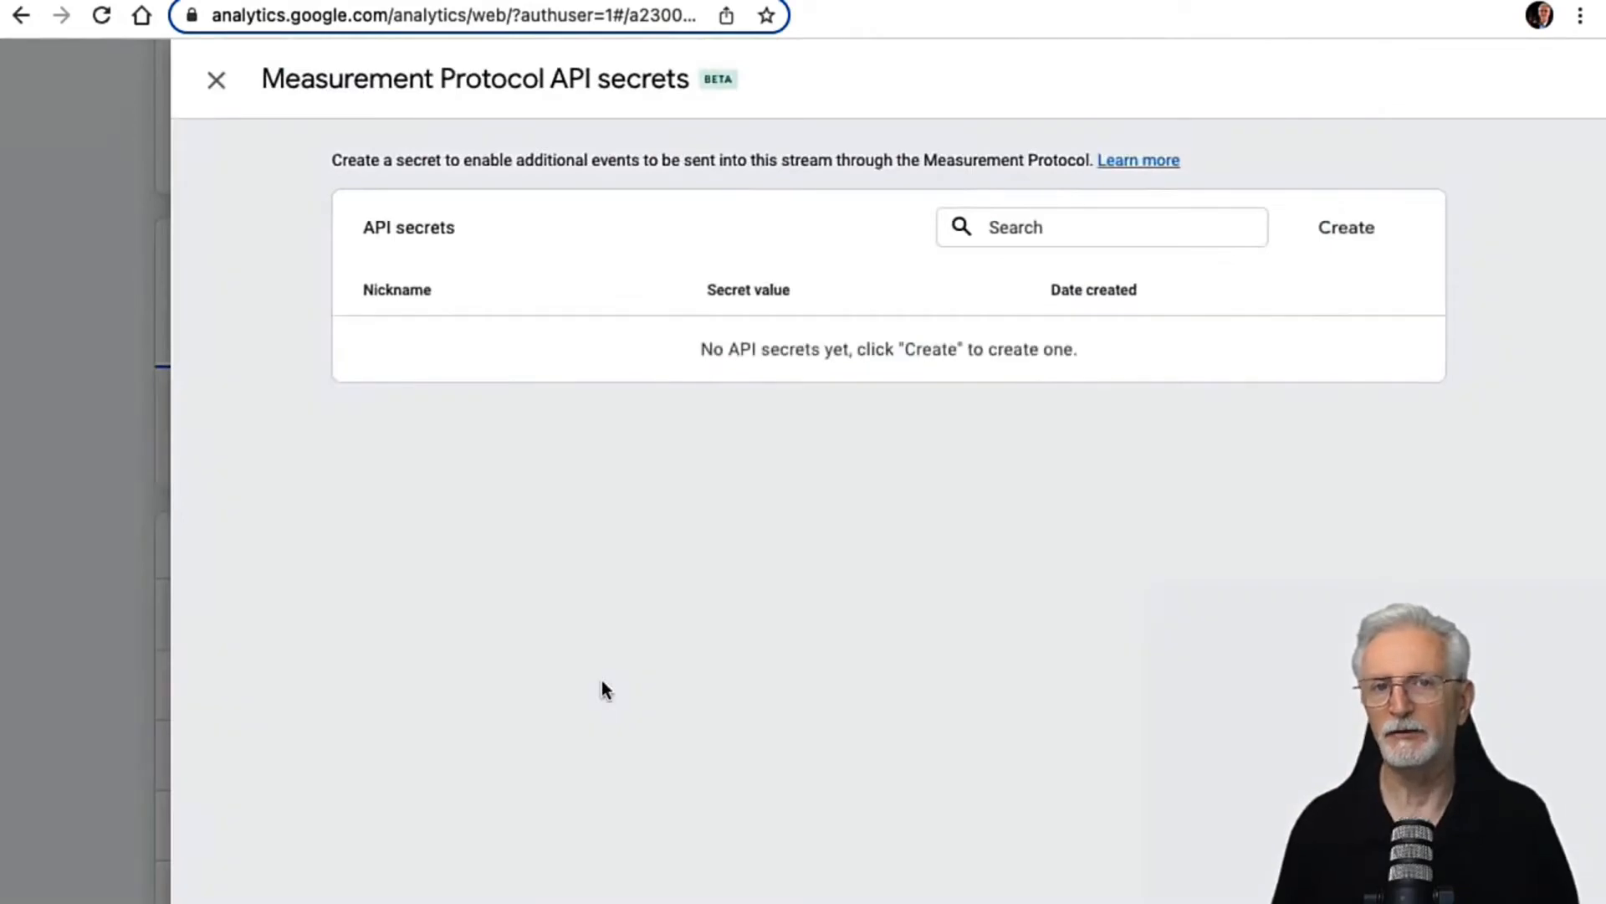
Step: Create a new API secret with the nickname Demo Site and copy its secret value
{"action": "left_click", "coordinate": [1335, 247]}
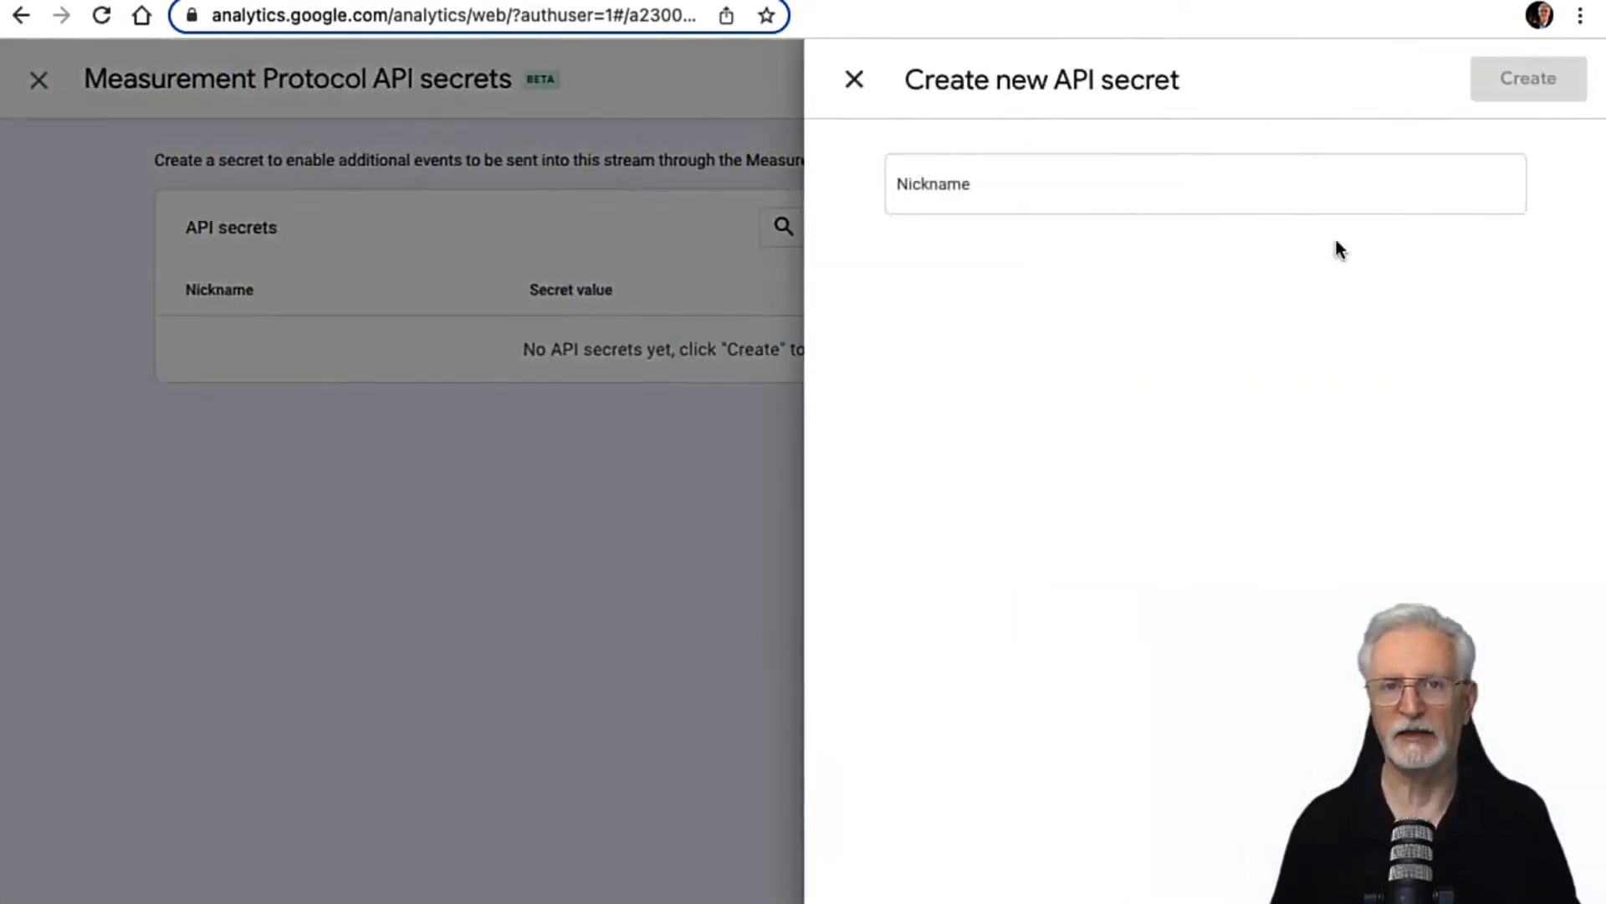
{"action": "type", "text": "Demo Site"}
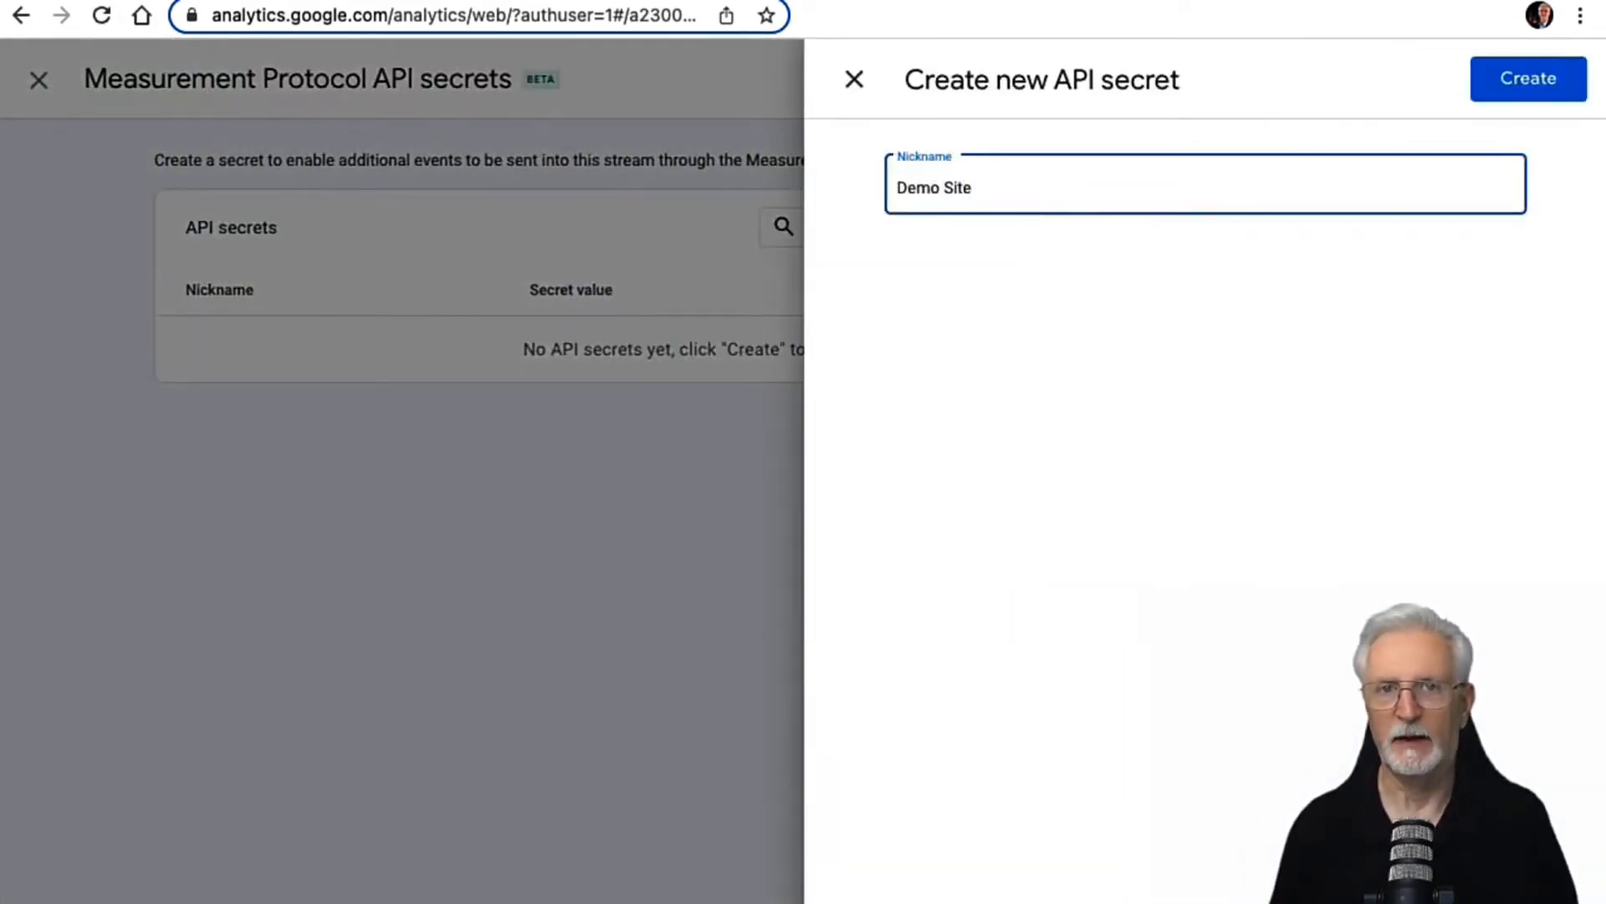
{"action": "left_click", "coordinate": [1480, 92]}
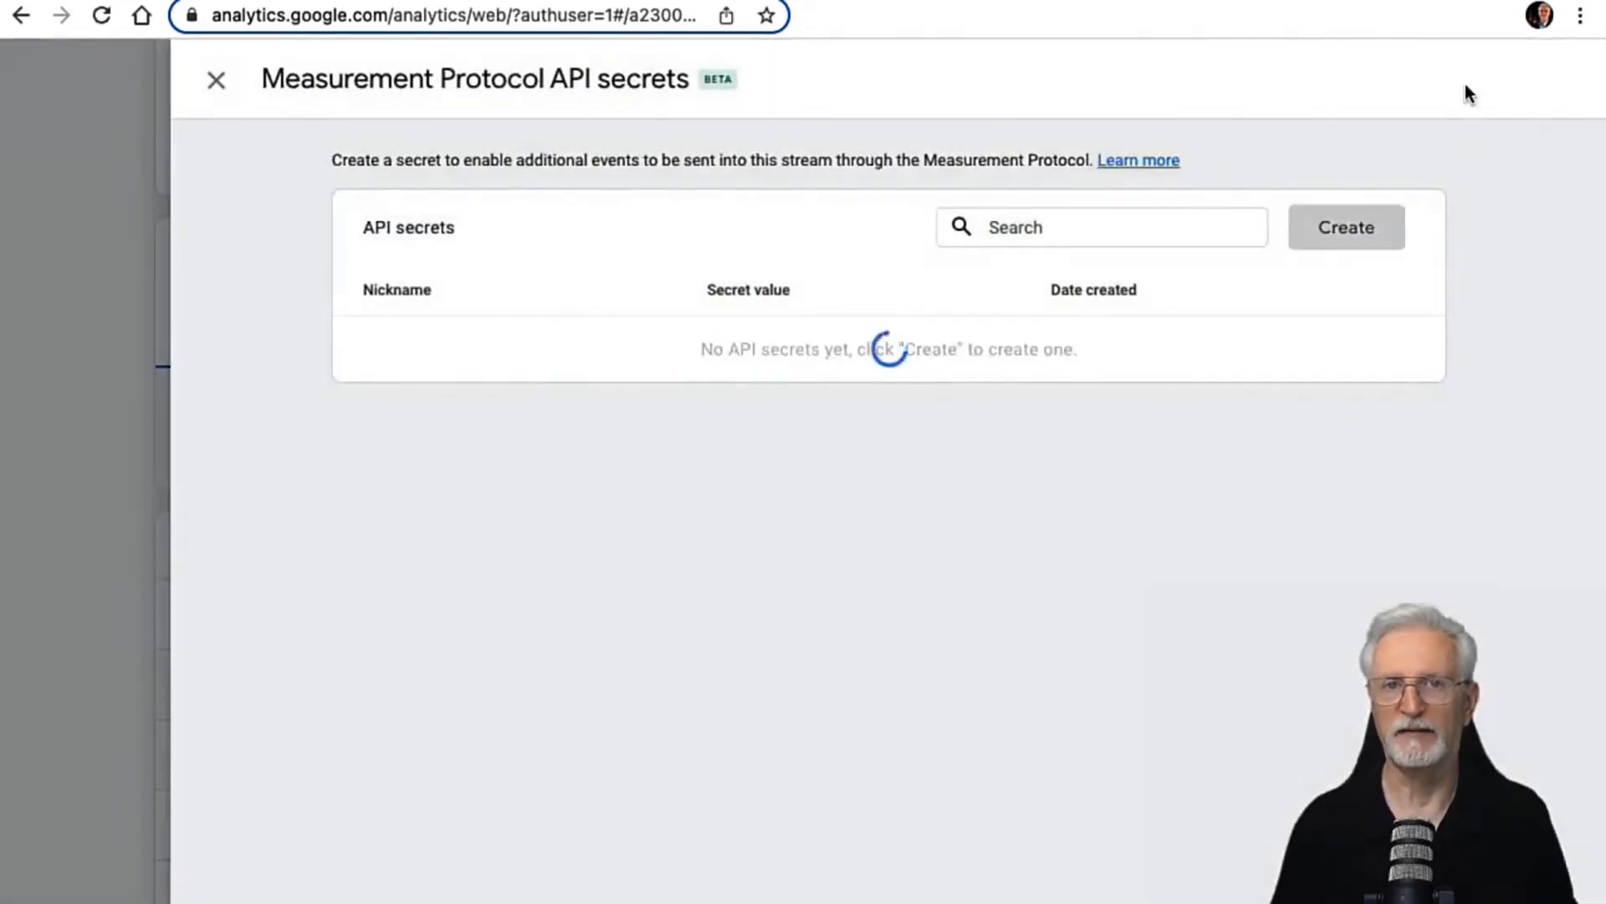
{"action": "left_click", "coordinate": [970, 346]}
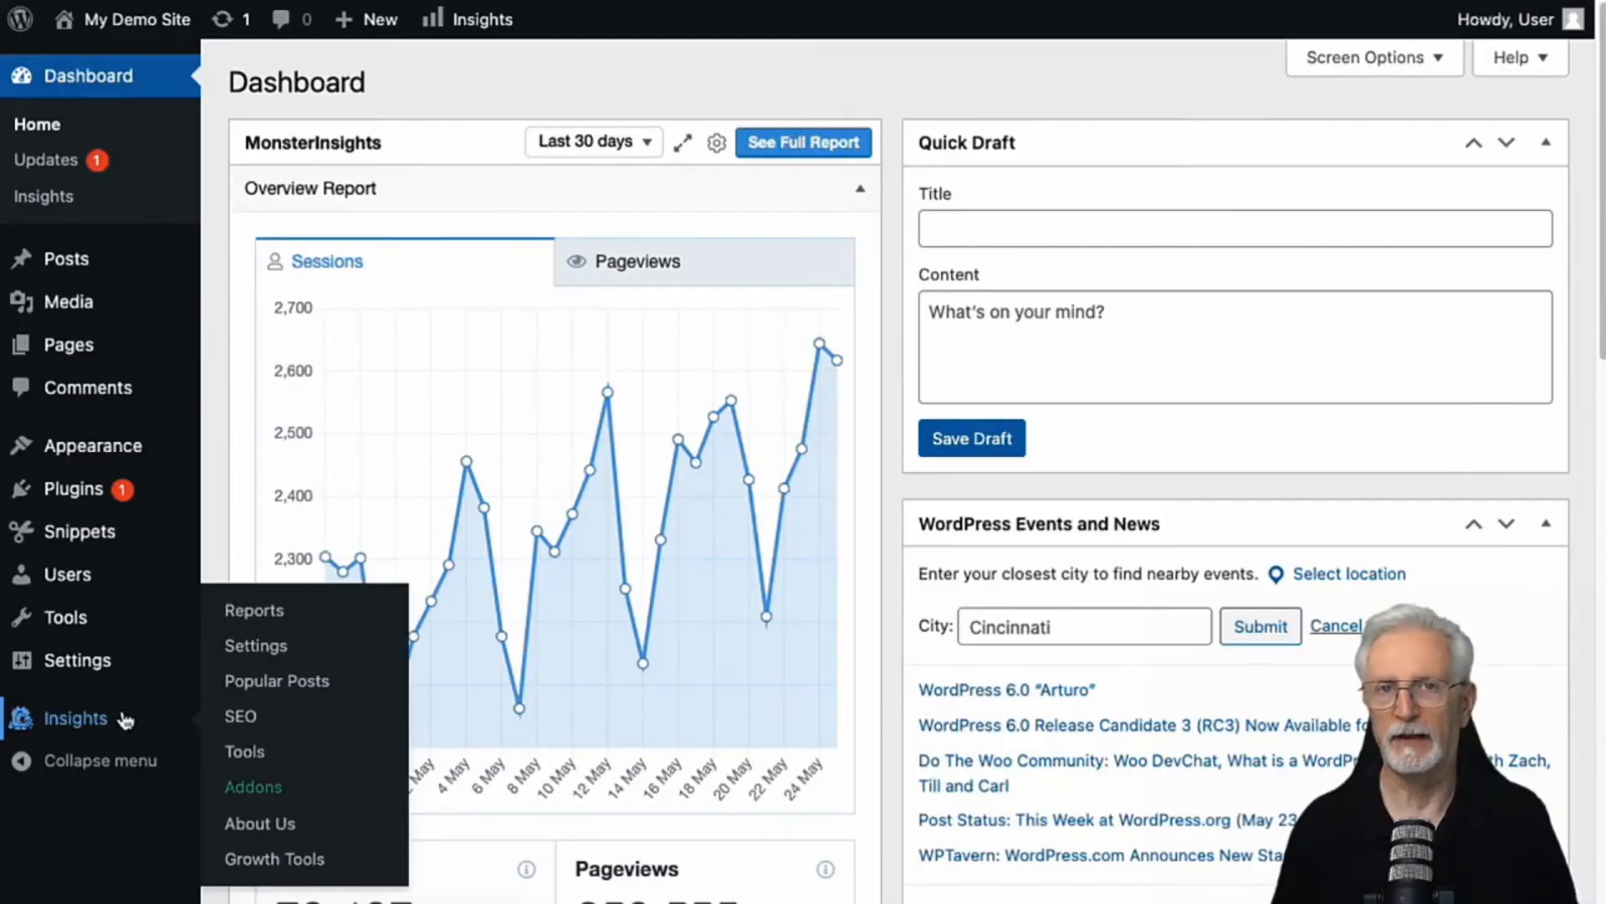
Step: Switch to WordPress, open the MonsterInsights settings and paste the API secret into the Measurement Protocol API Secret field
{"action": "left_click", "coordinate": [256, 645]}
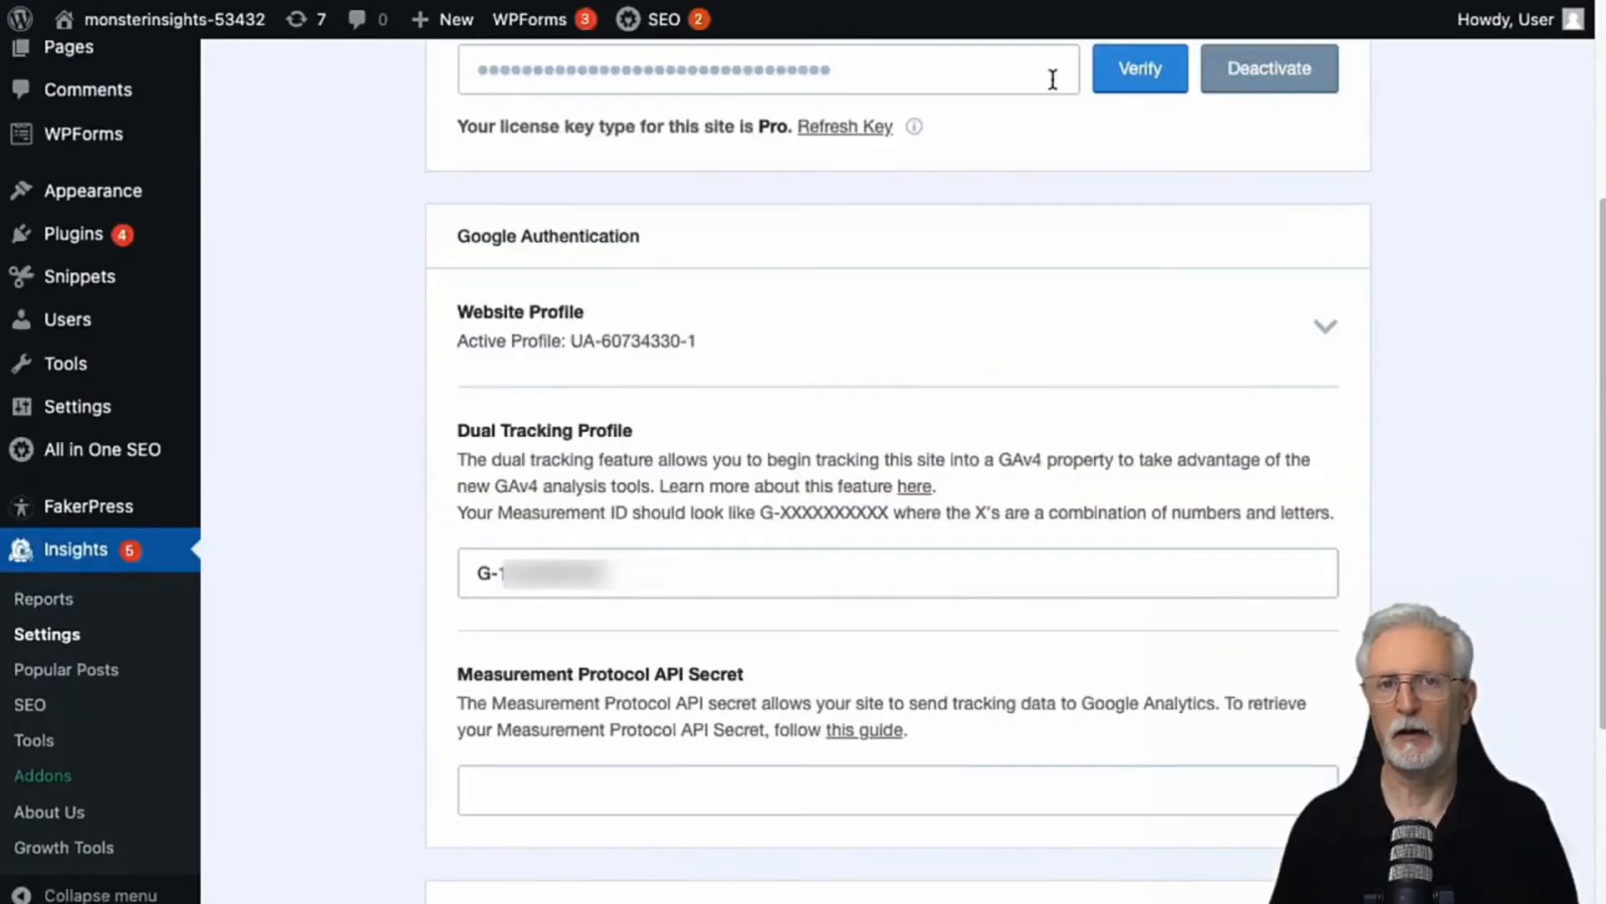
{"action": "left_click", "coordinate": [649, 801]}
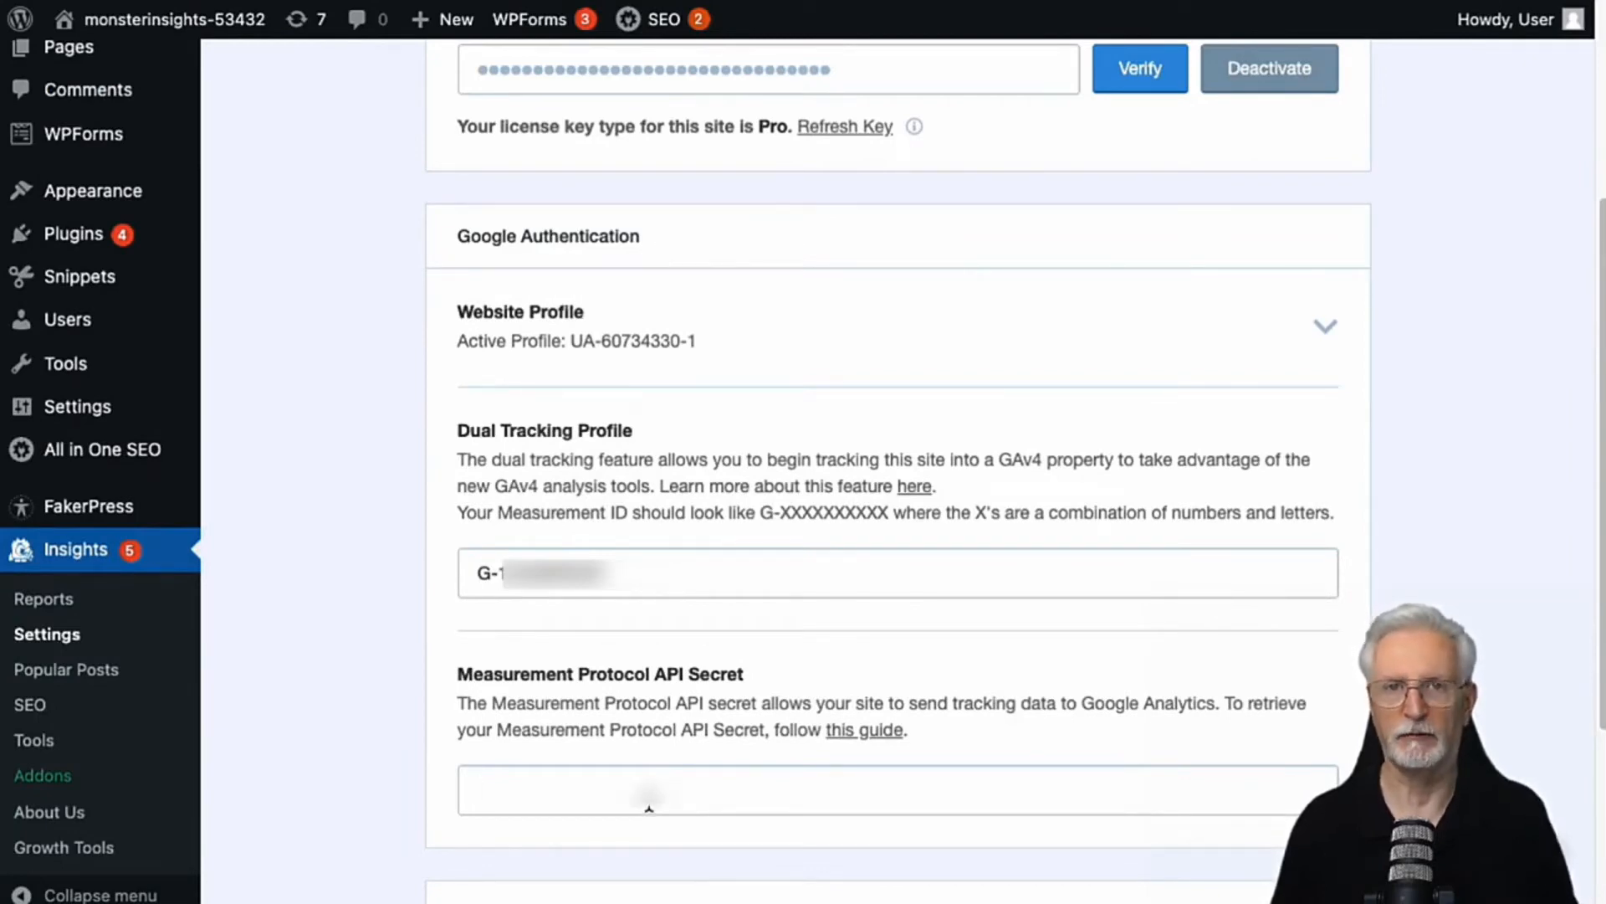
{"action": "key", "text": "super+v"}
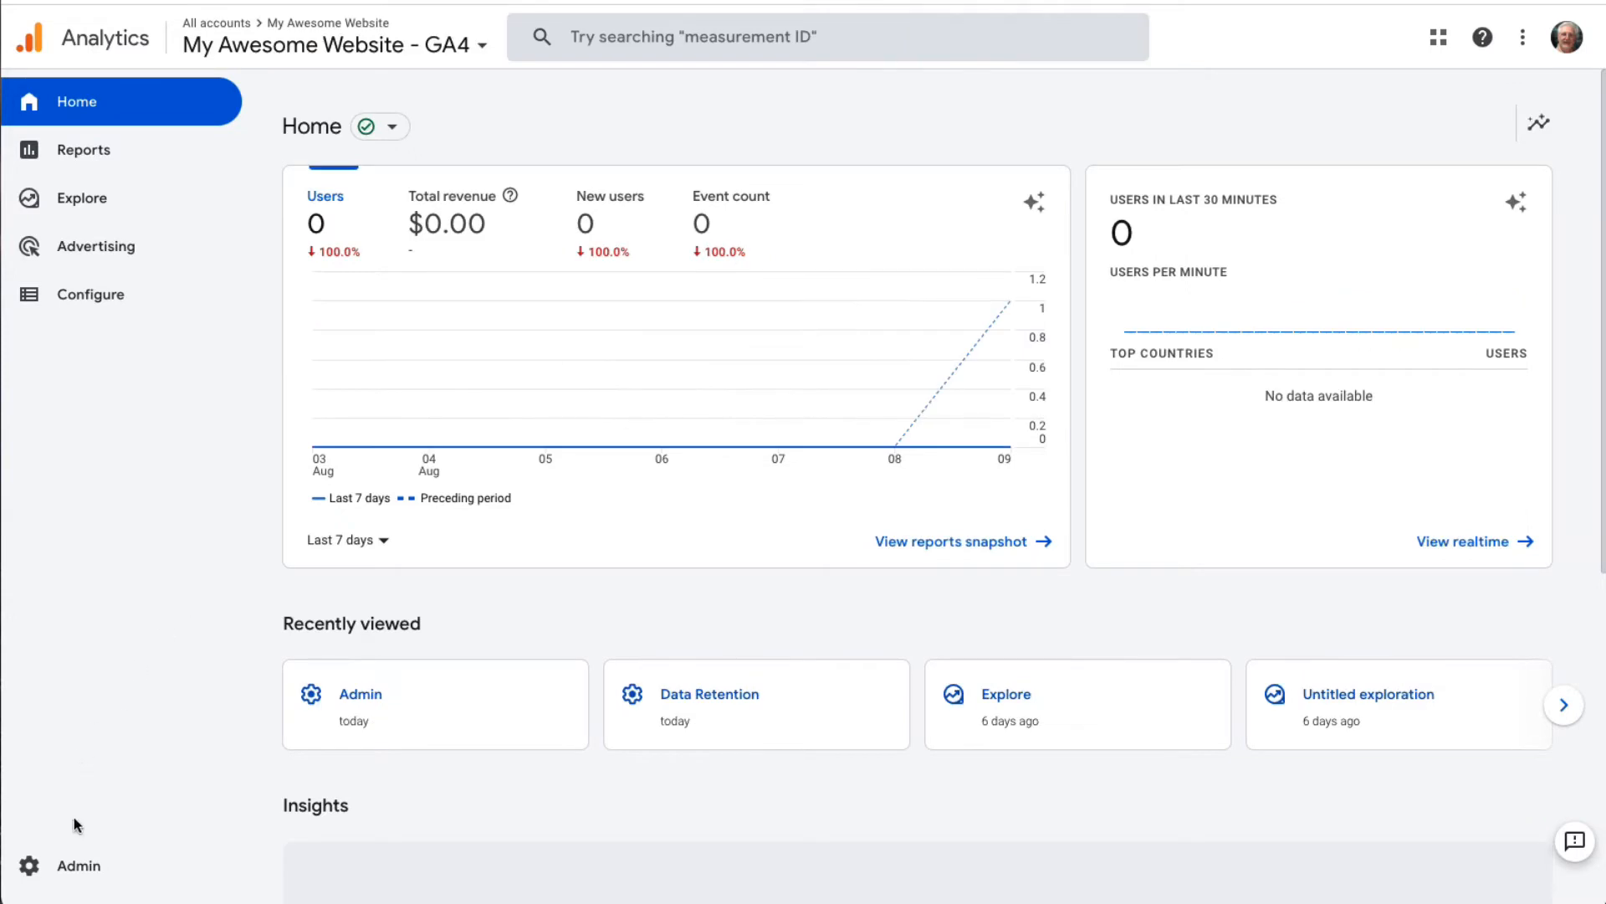
Step: Turn off enhanced measurement for the My Awesome Website - GA4 web data stream and close the stream details
{"action": "left_click", "coordinate": [52, 865]}
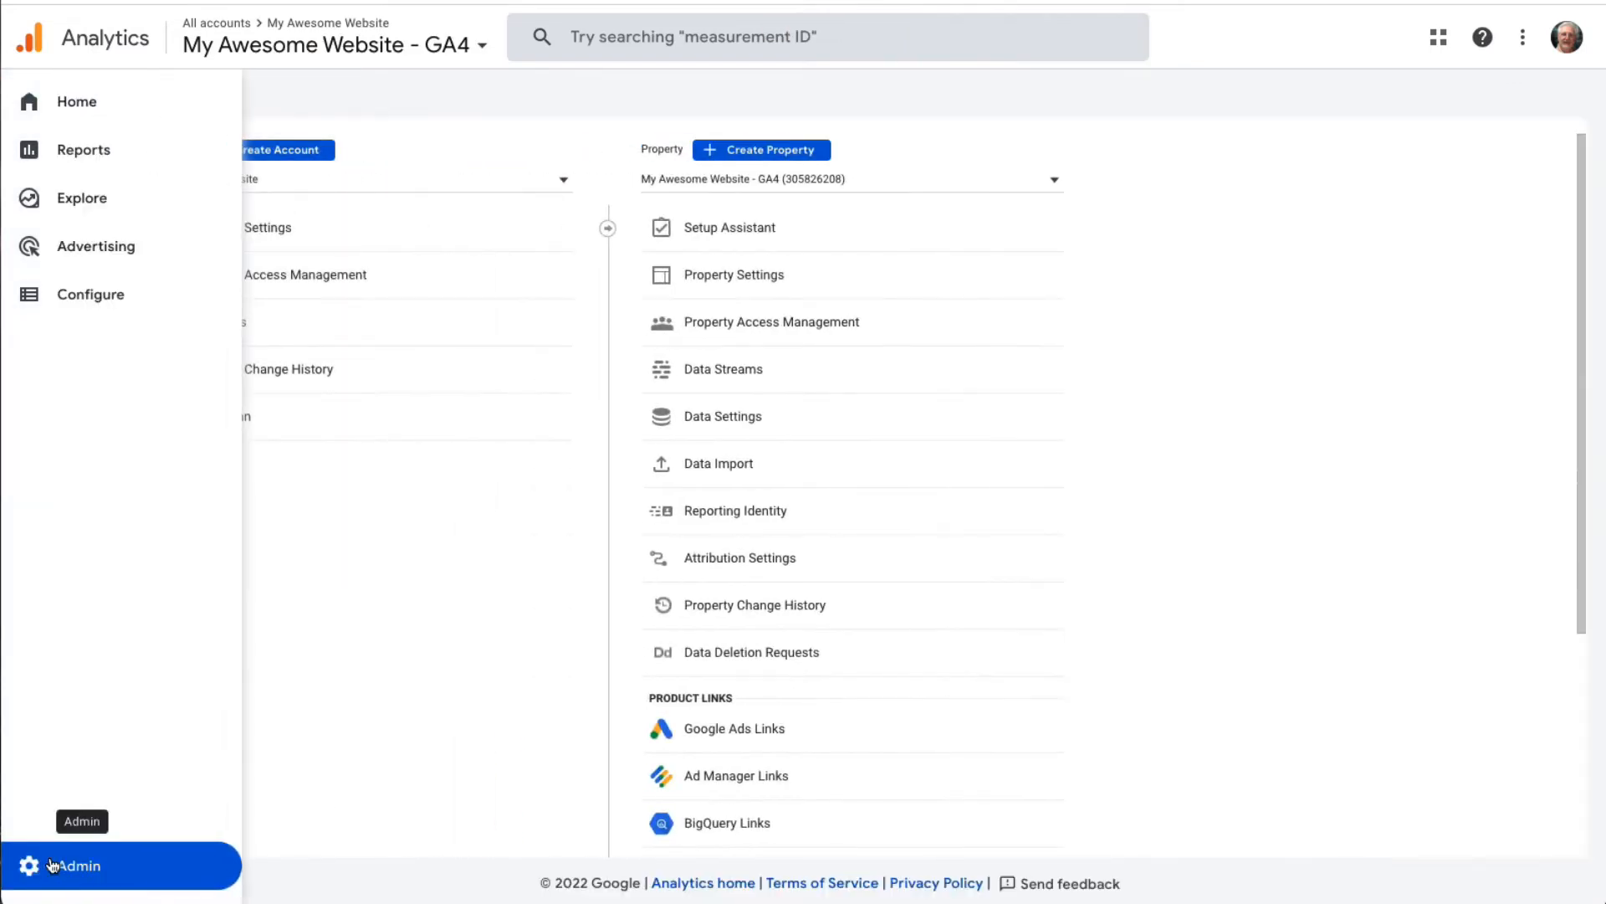
{"action": "left_click", "coordinate": [690, 373]}
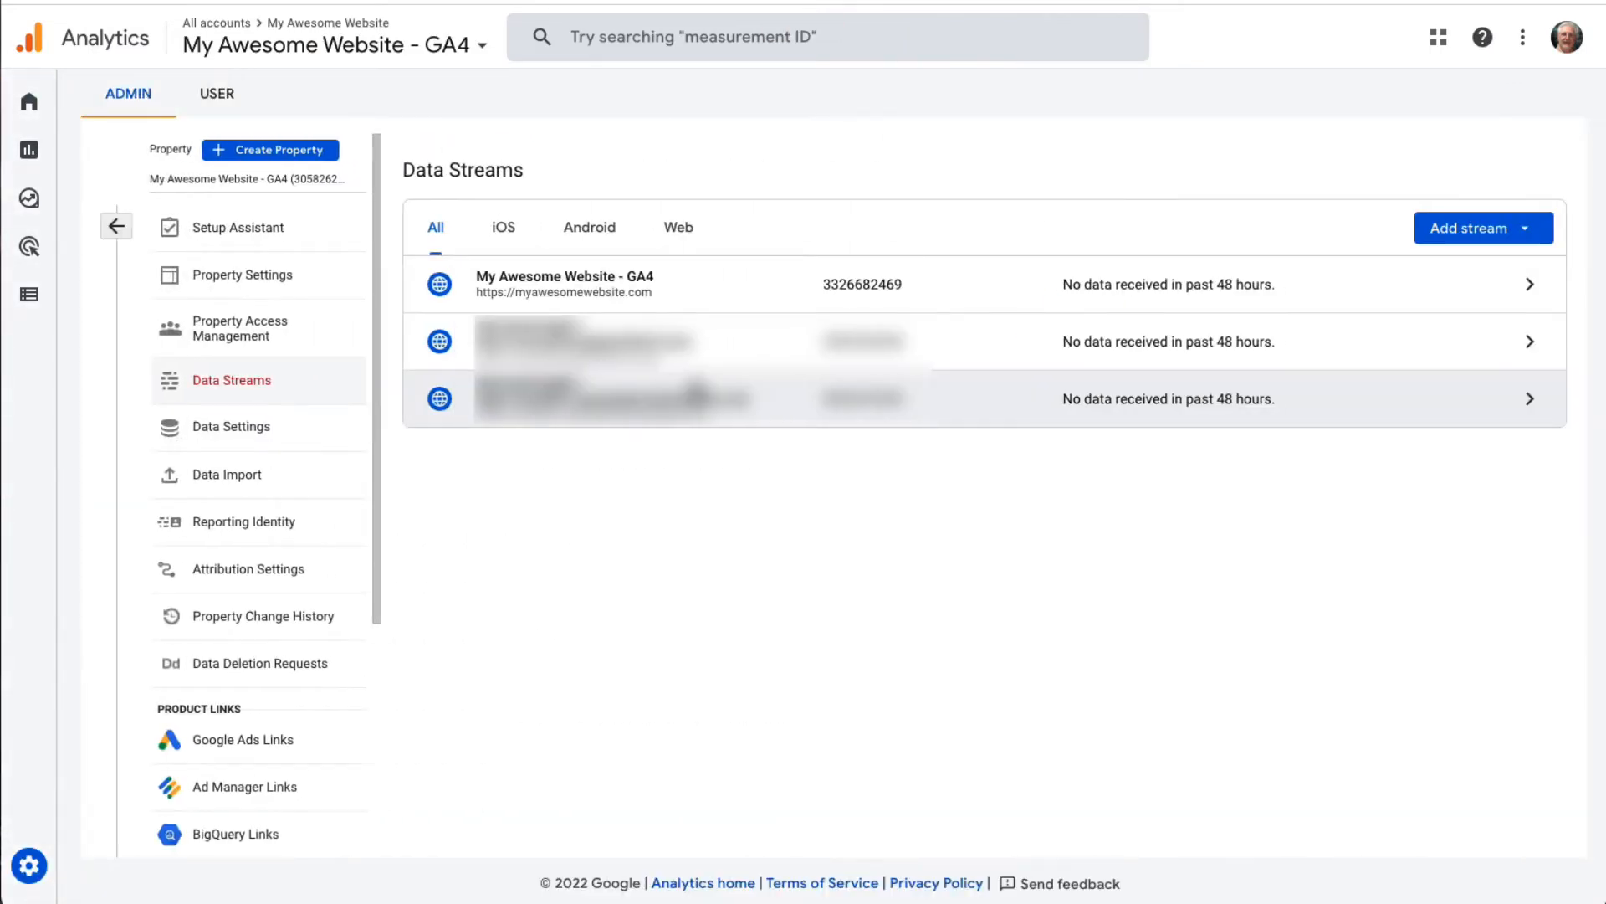
{"action": "left_click", "coordinate": [621, 286]}
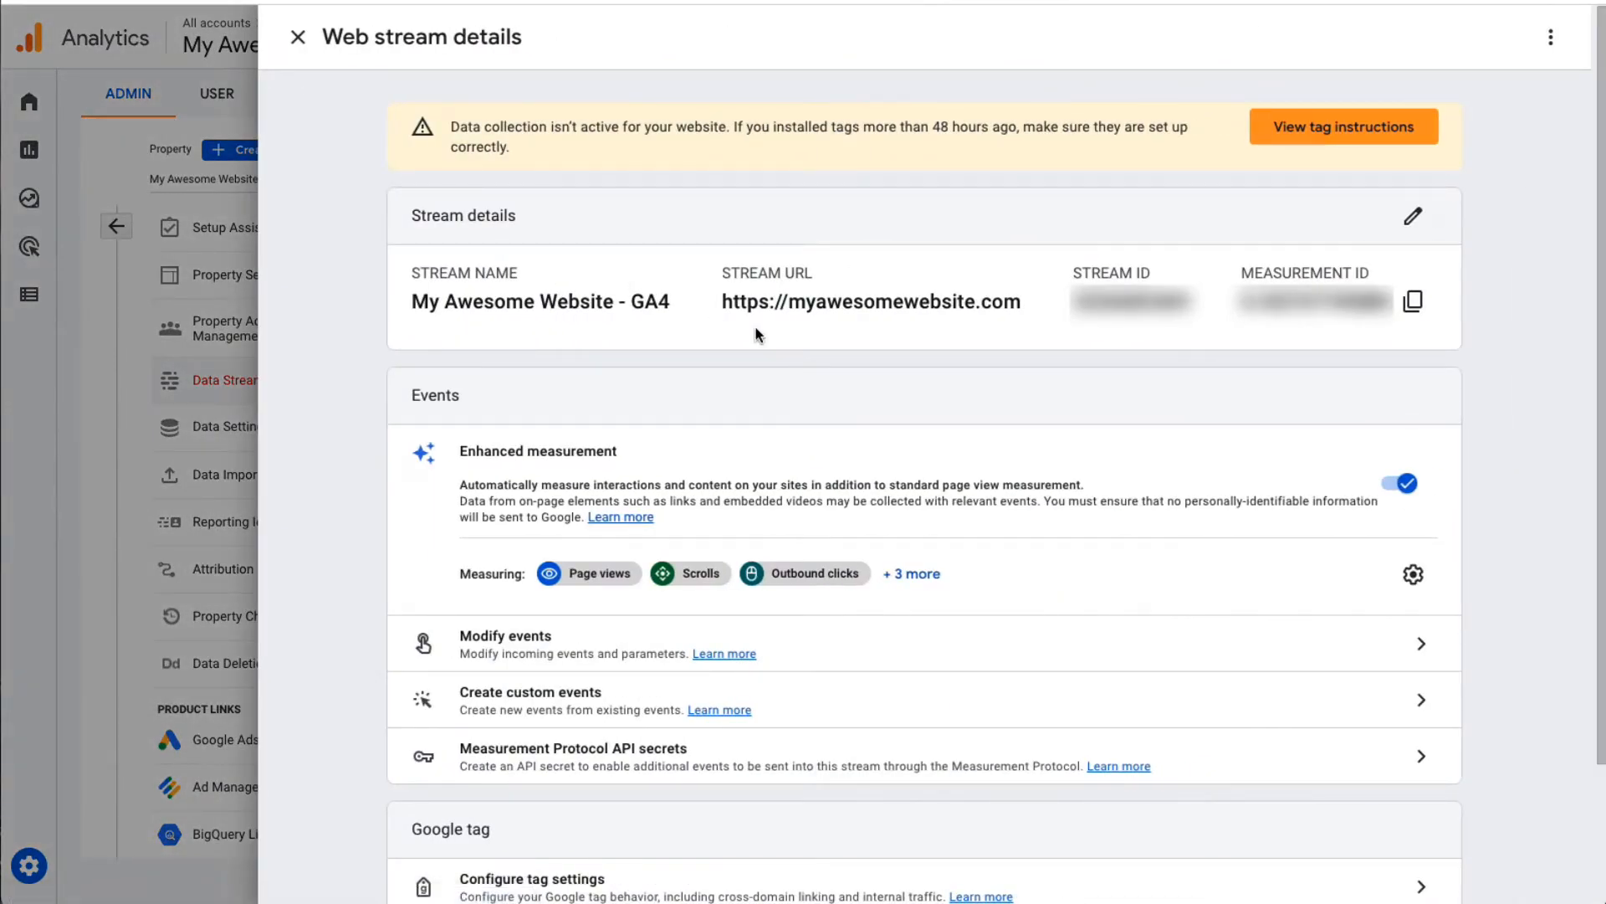
{"action": "left_click", "coordinate": [1398, 484]}
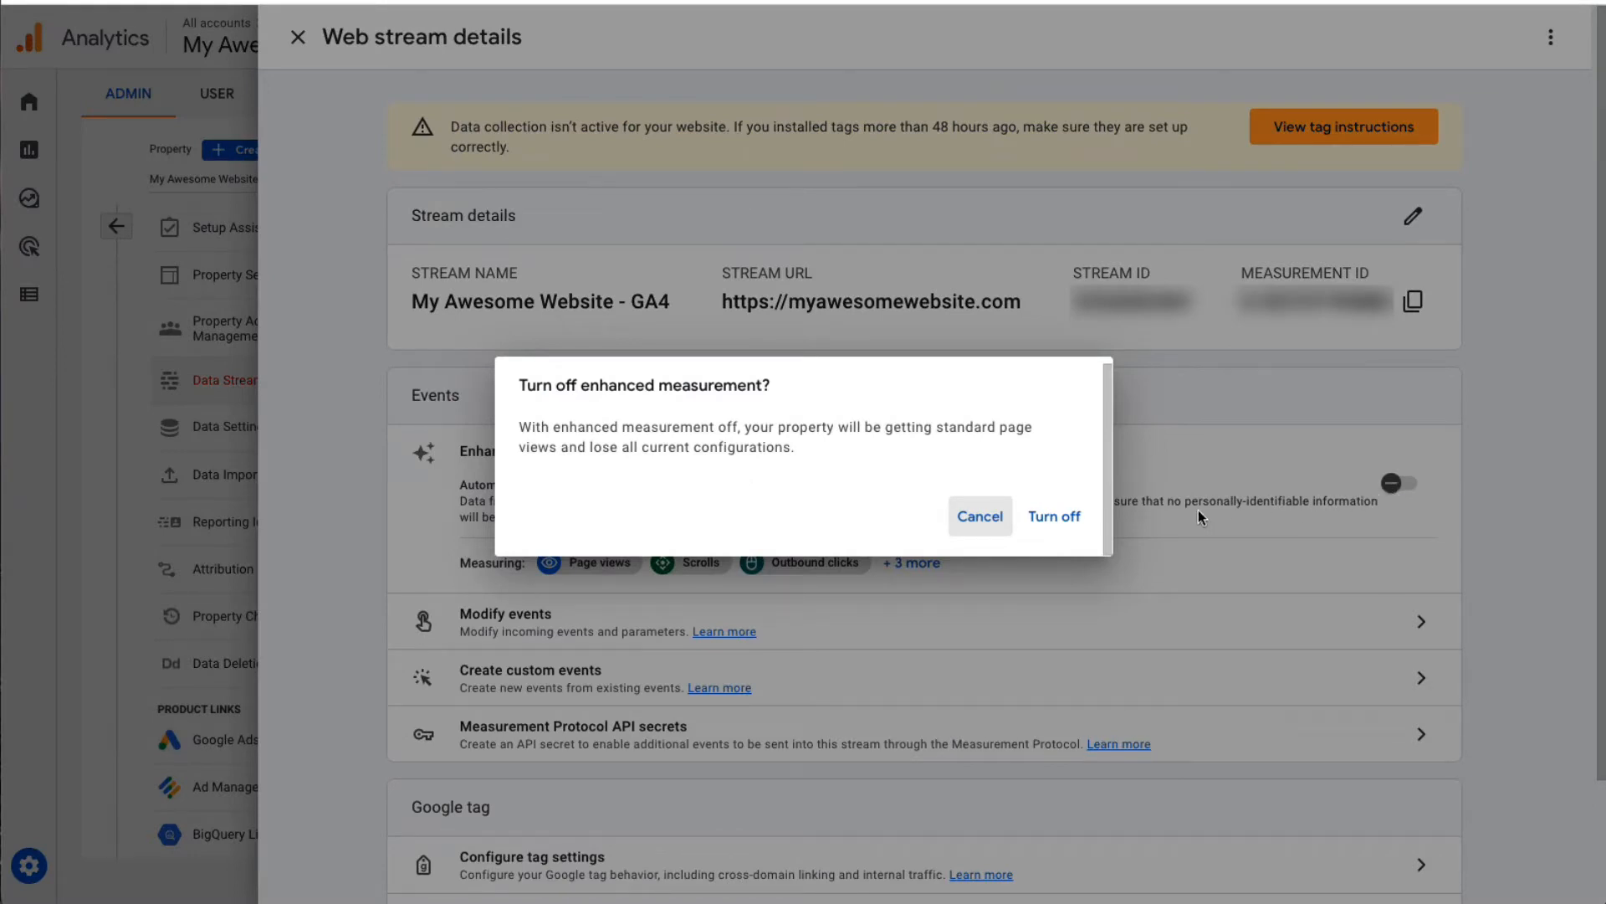
{"action": "left_click", "coordinate": [1051, 513]}
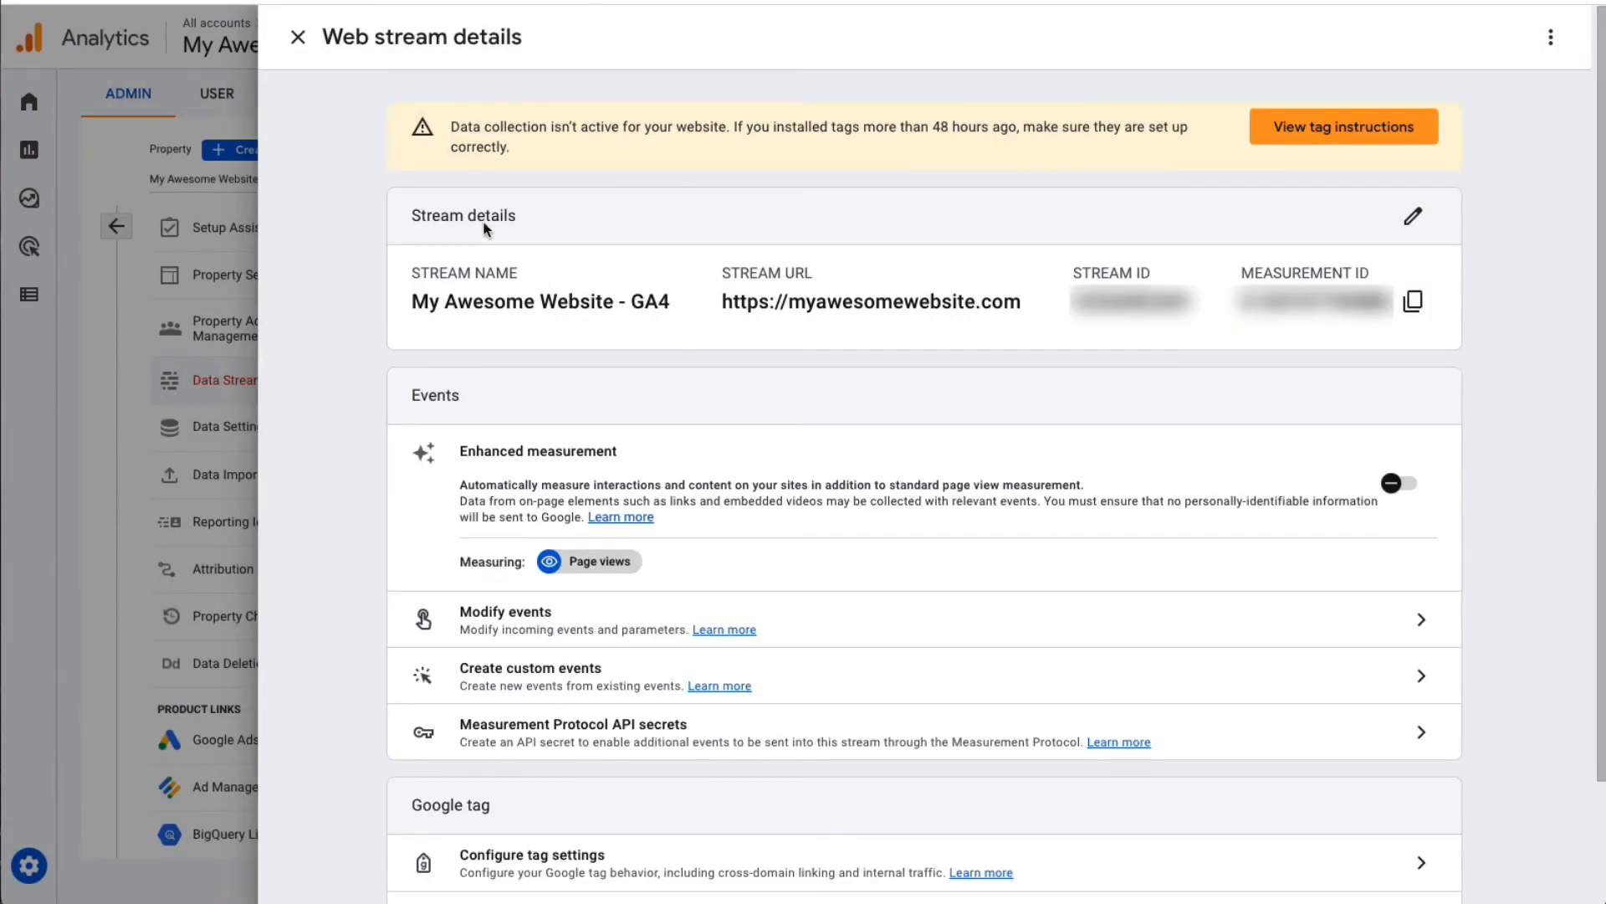
{"action": "left_click", "coordinate": [298, 38]}
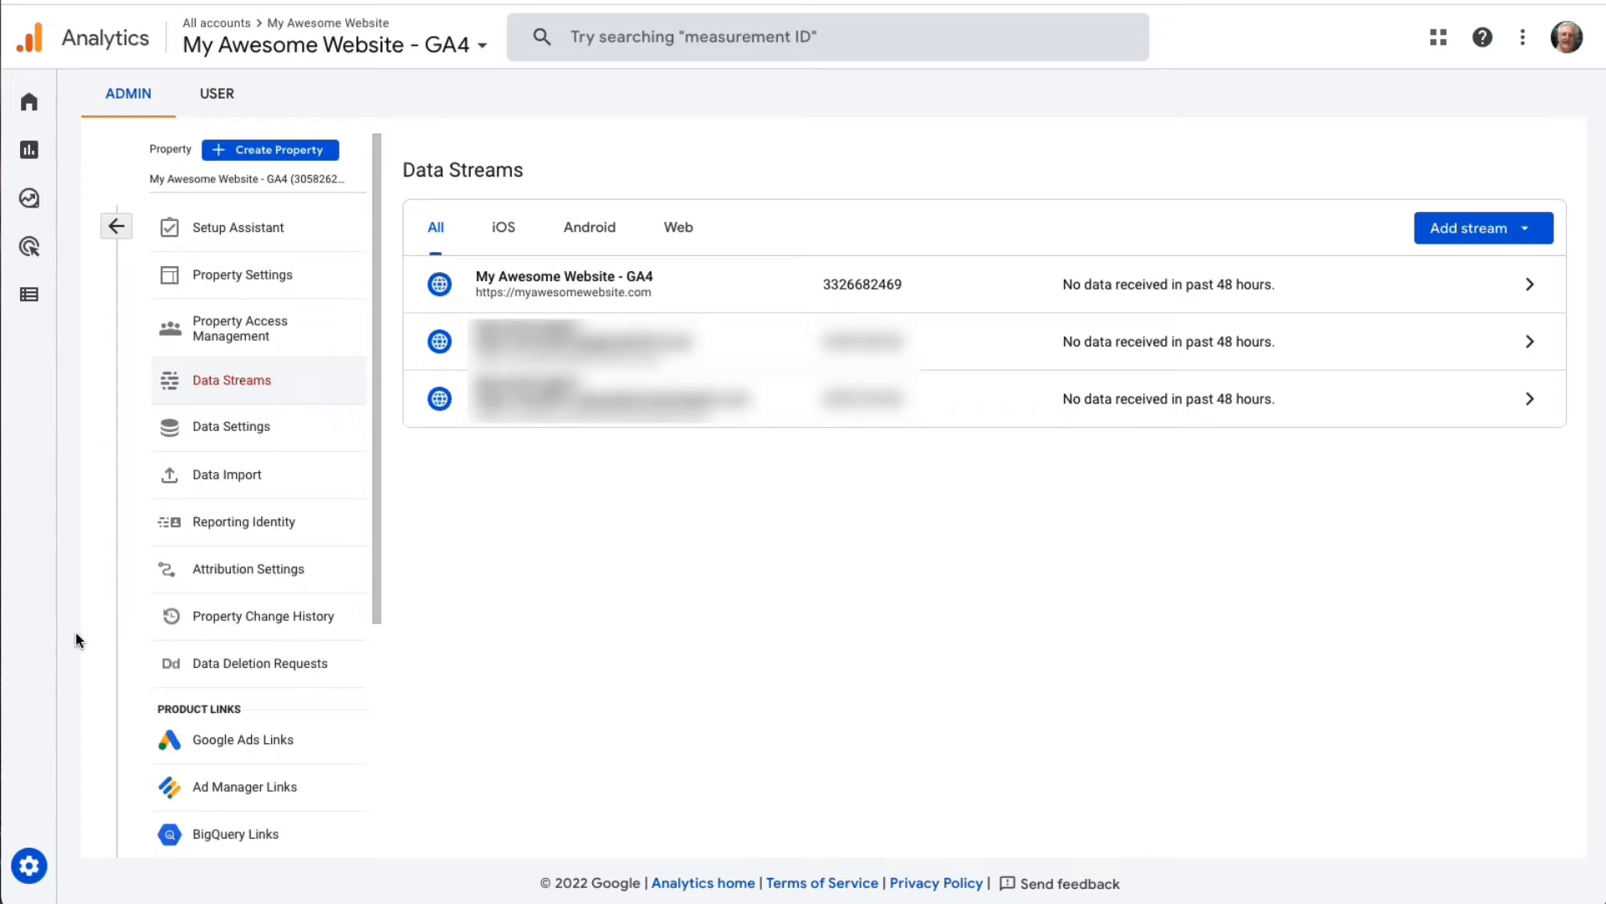
Step: Set the GA4 property's event data retention to 14 months
{"action": "left_click", "coordinate": [37, 872]}
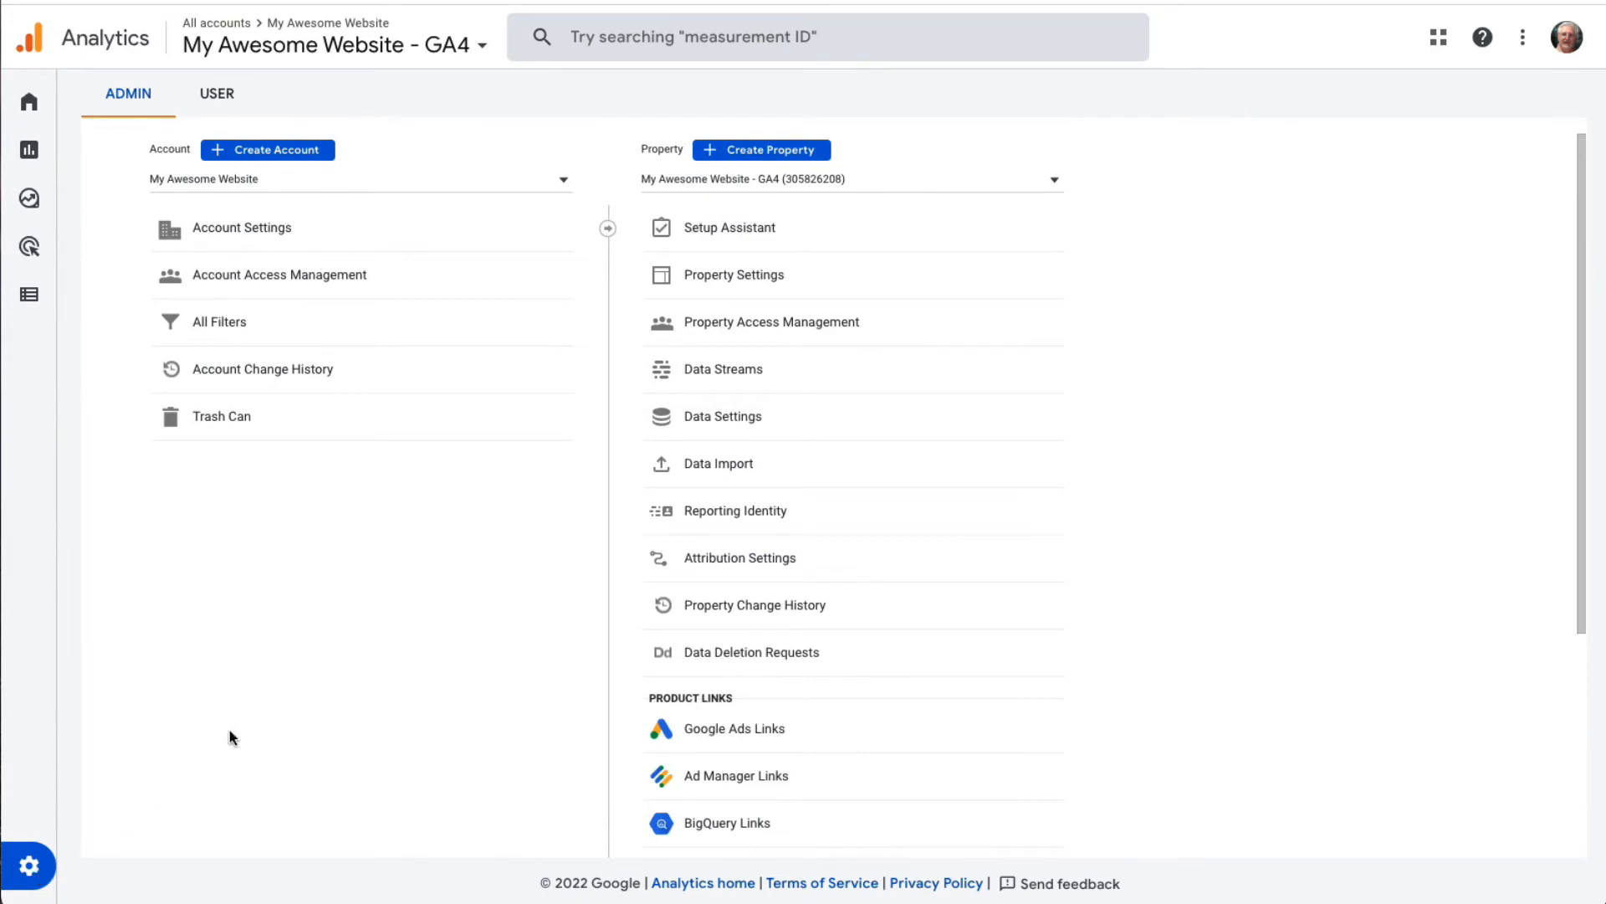
{"action": "left_click", "coordinate": [707, 427]}
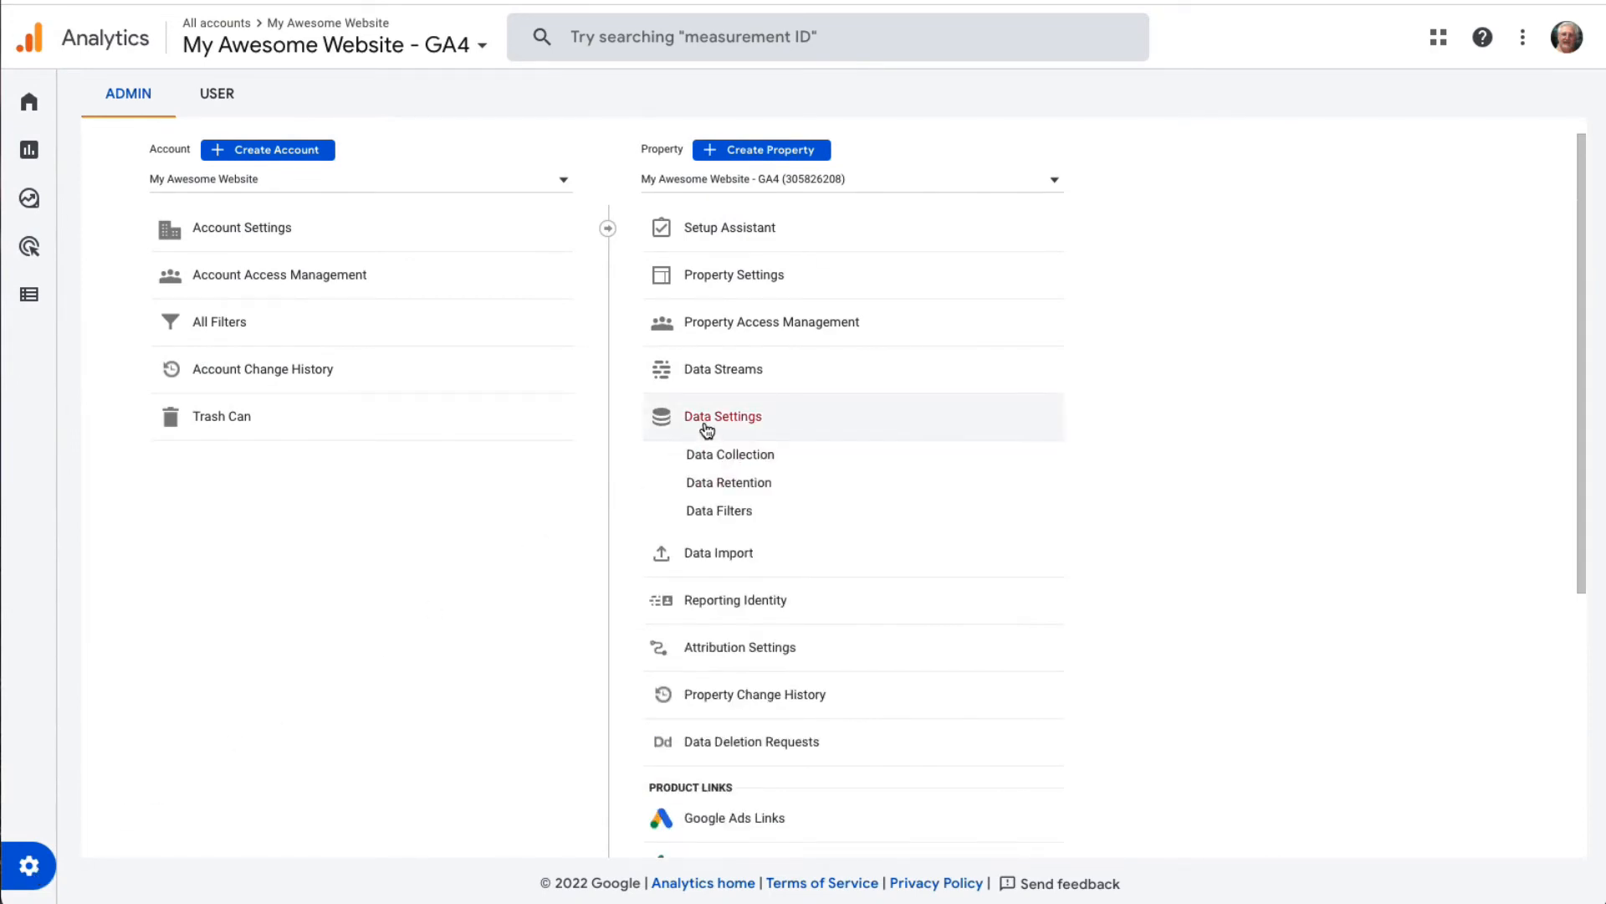
{"action": "left_click", "coordinate": [711, 483]}
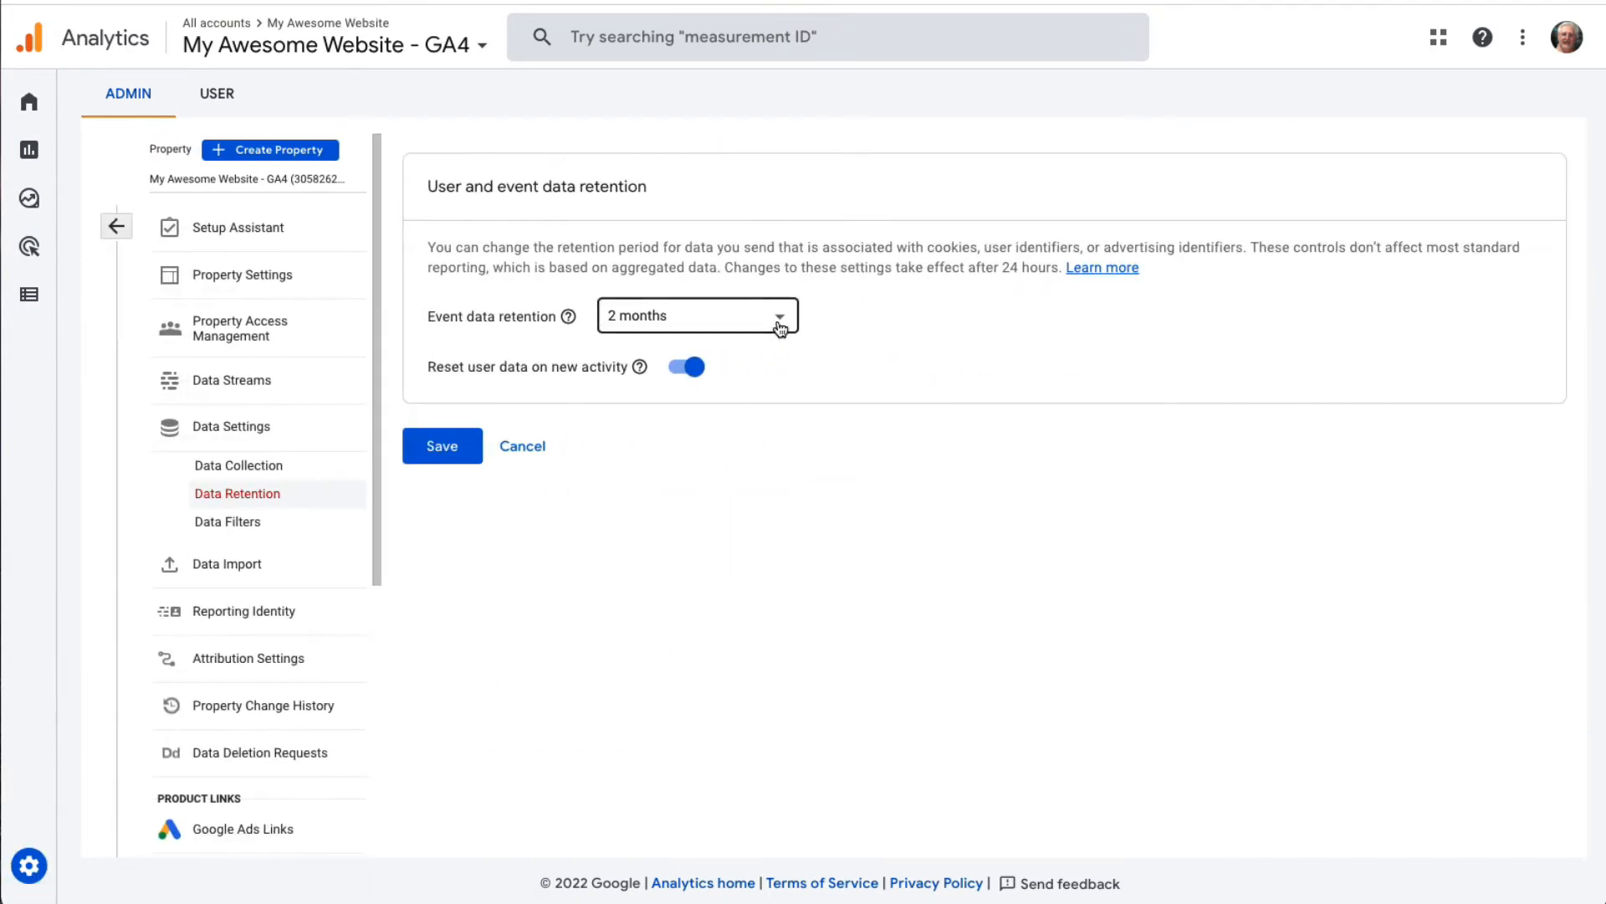
{"action": "left_click", "coordinate": [780, 325]}
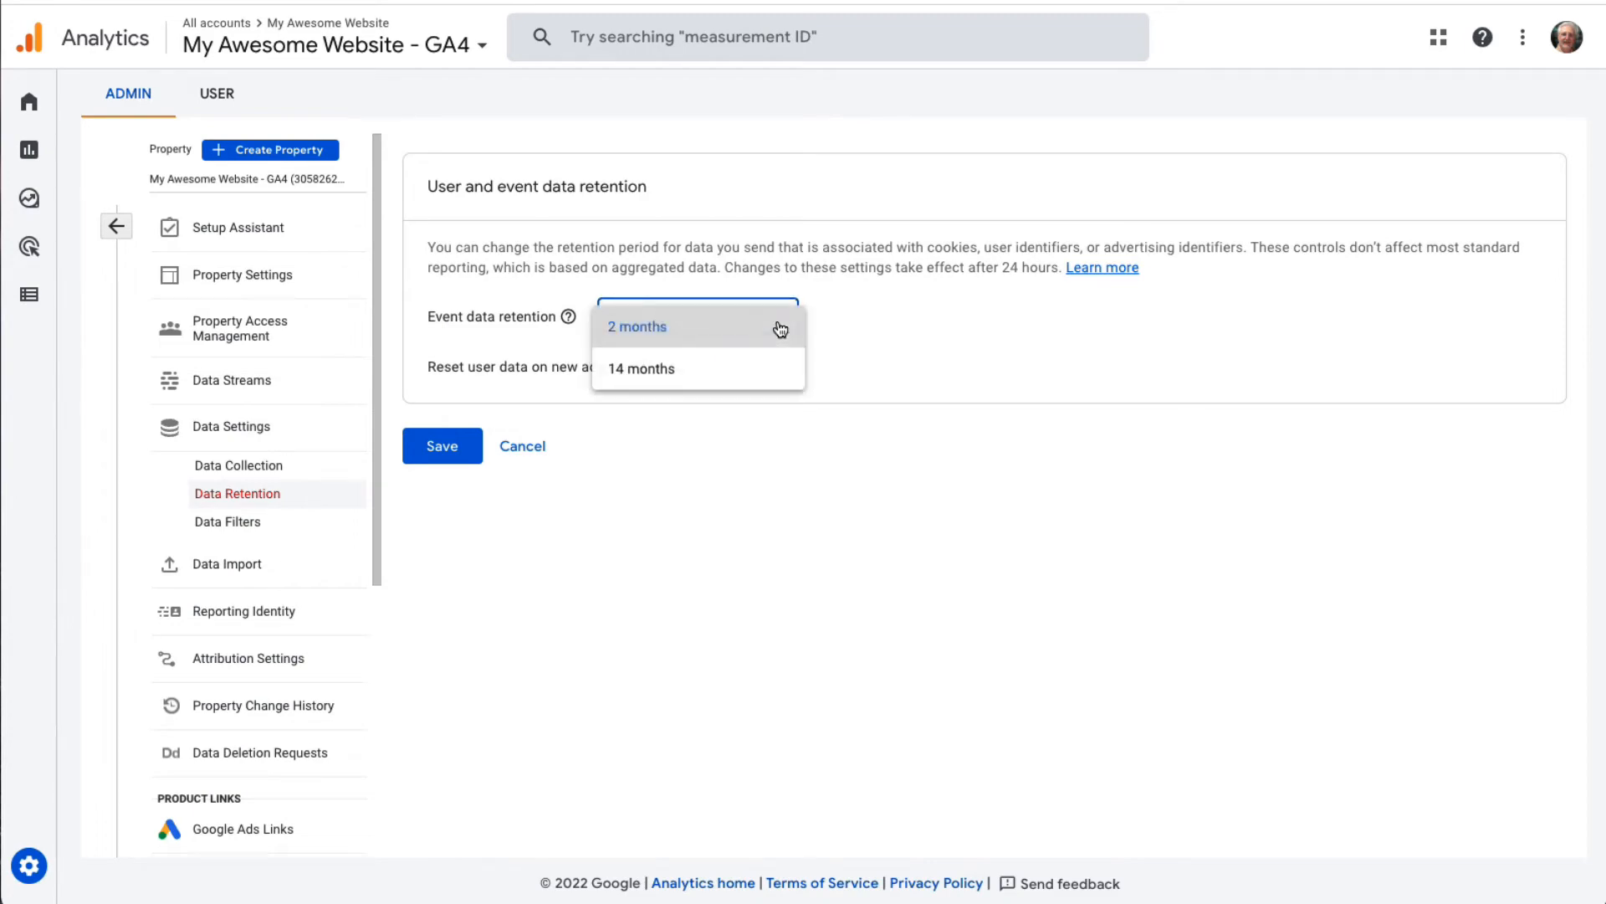
{"action": "left_click", "coordinate": [658, 373]}
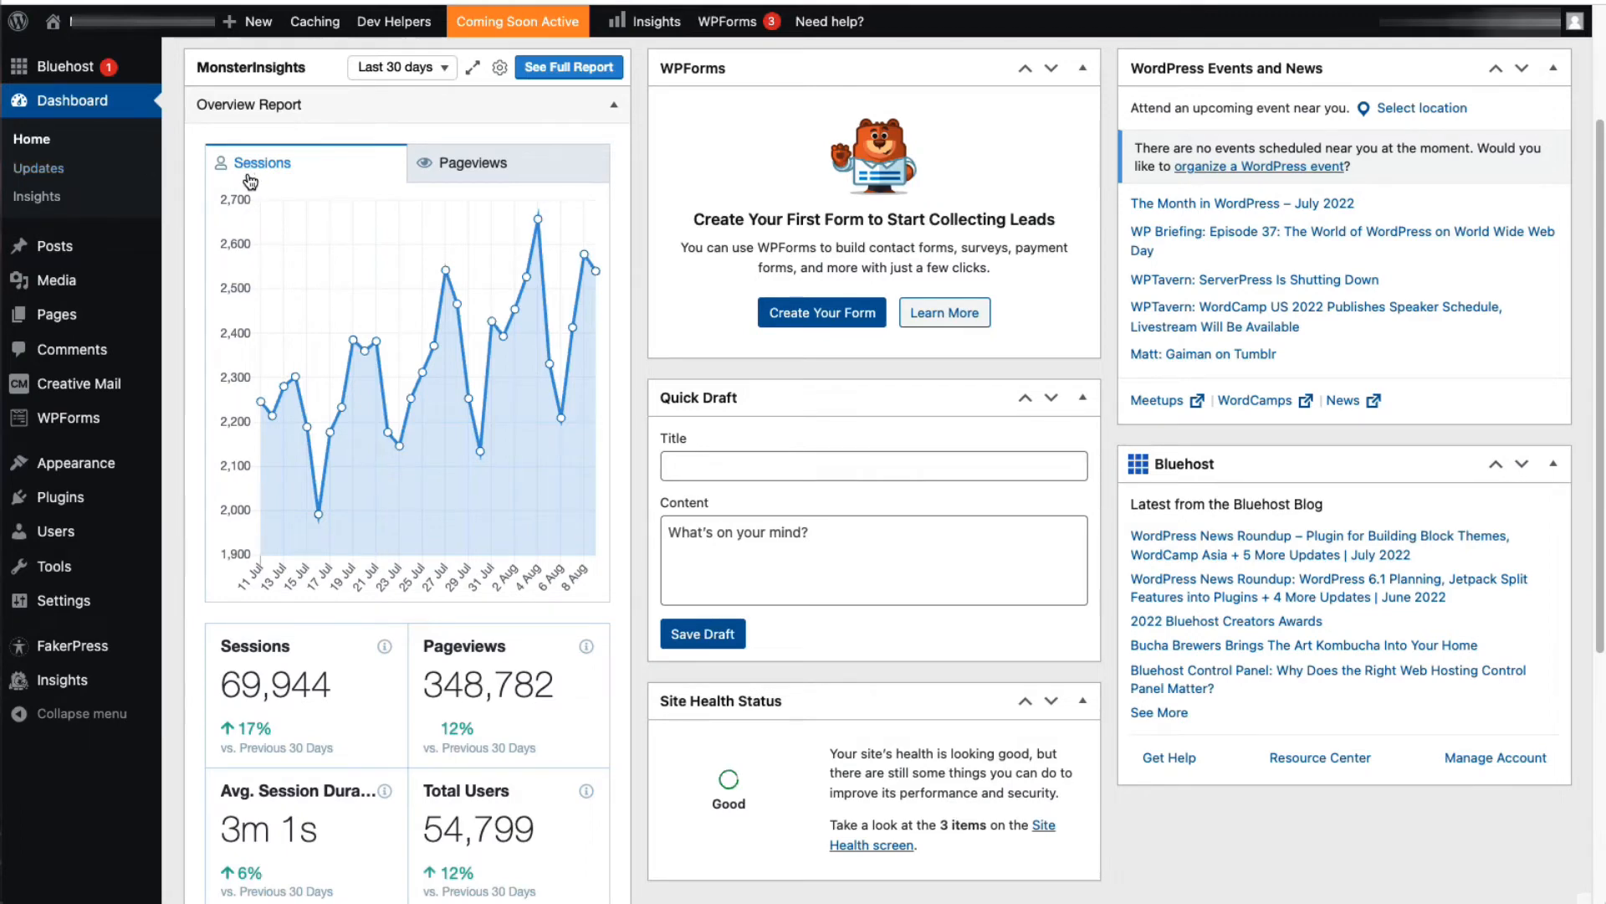
Step: Examine the pageviews, top posts/pages and new vs. returning visitors in the MonsterInsights widget on the WordPress dashboard
{"action": "left_click", "coordinate": [471, 166]}
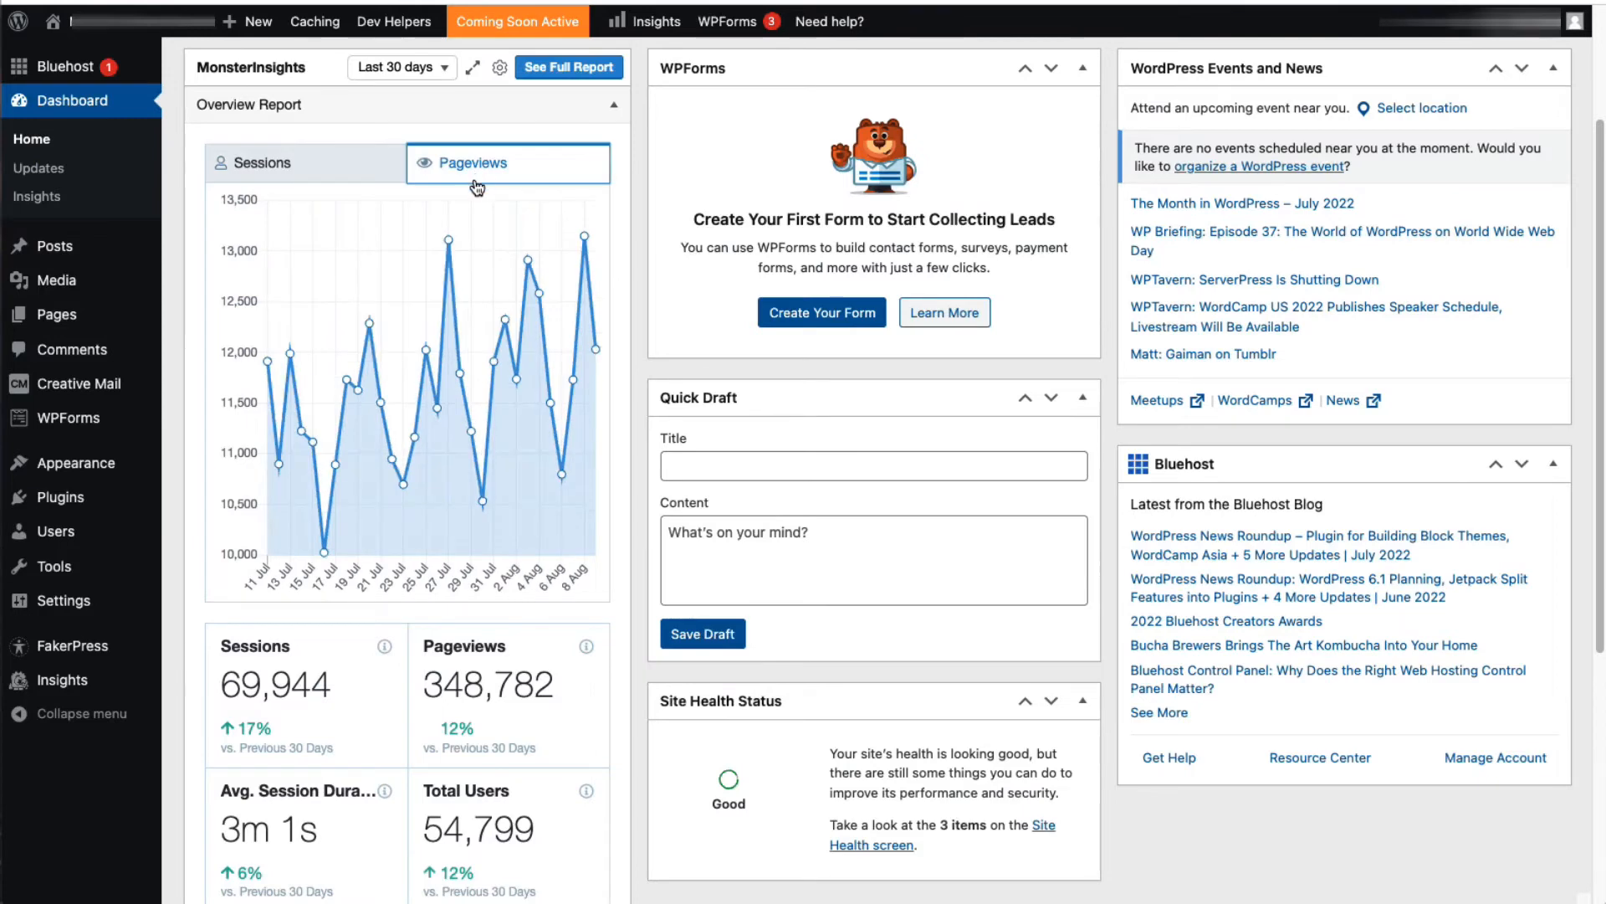
{"action": "scroll", "coordinate": [604, 399], "scroll_direction": "down", "scroll_amount": 1}
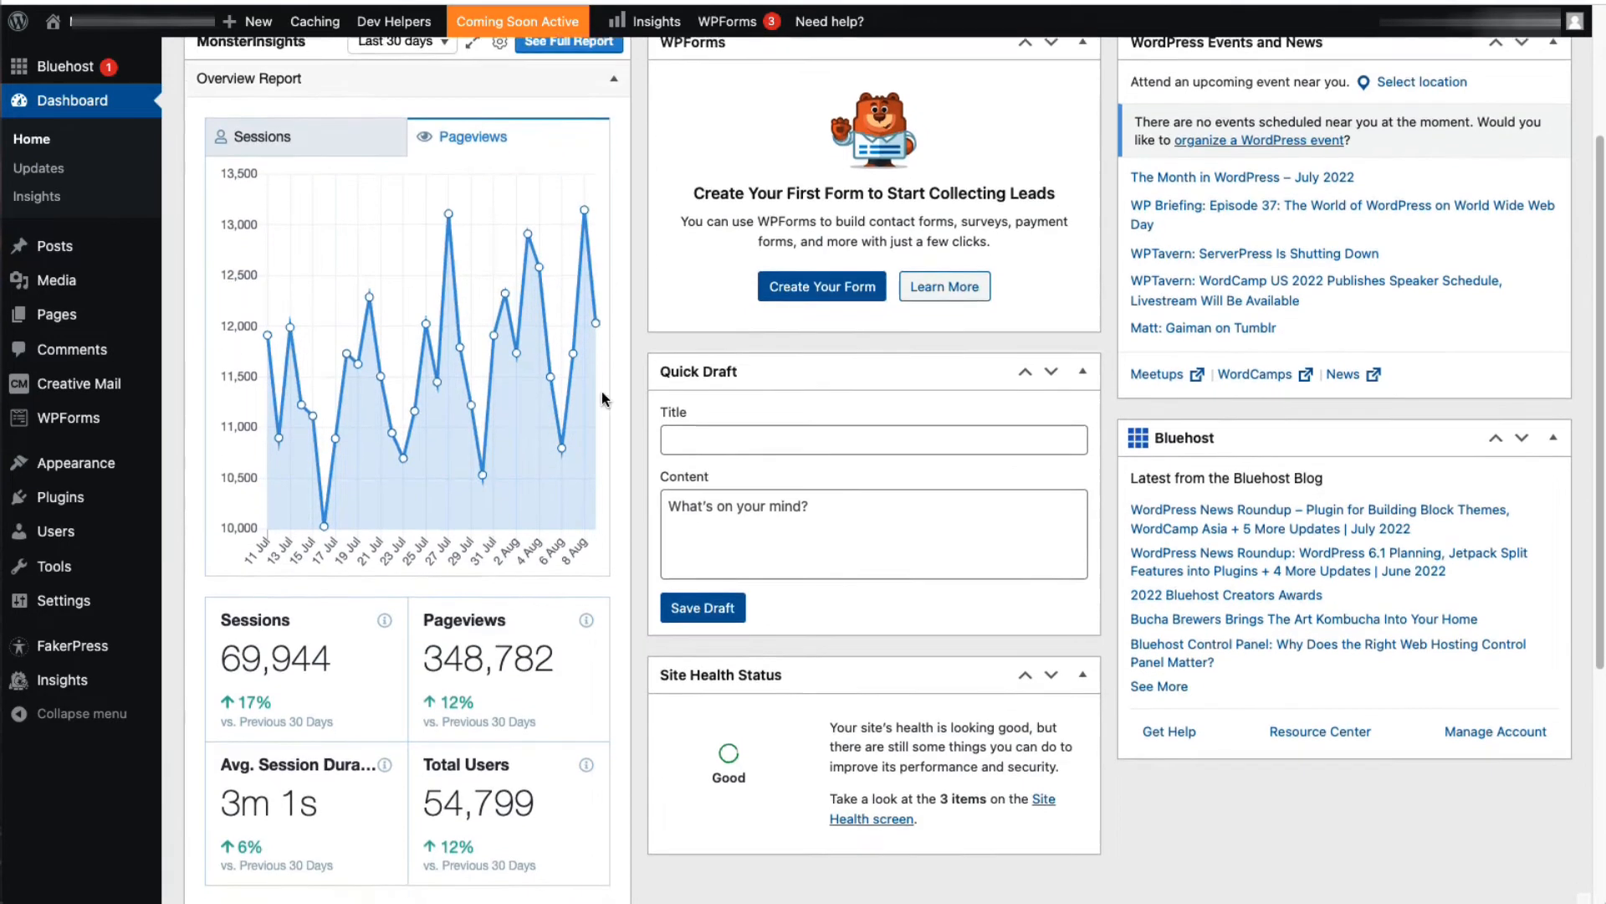
{"action": "scroll", "coordinate": [604, 399], "scroll_direction": "down", "scroll_amount": 5}
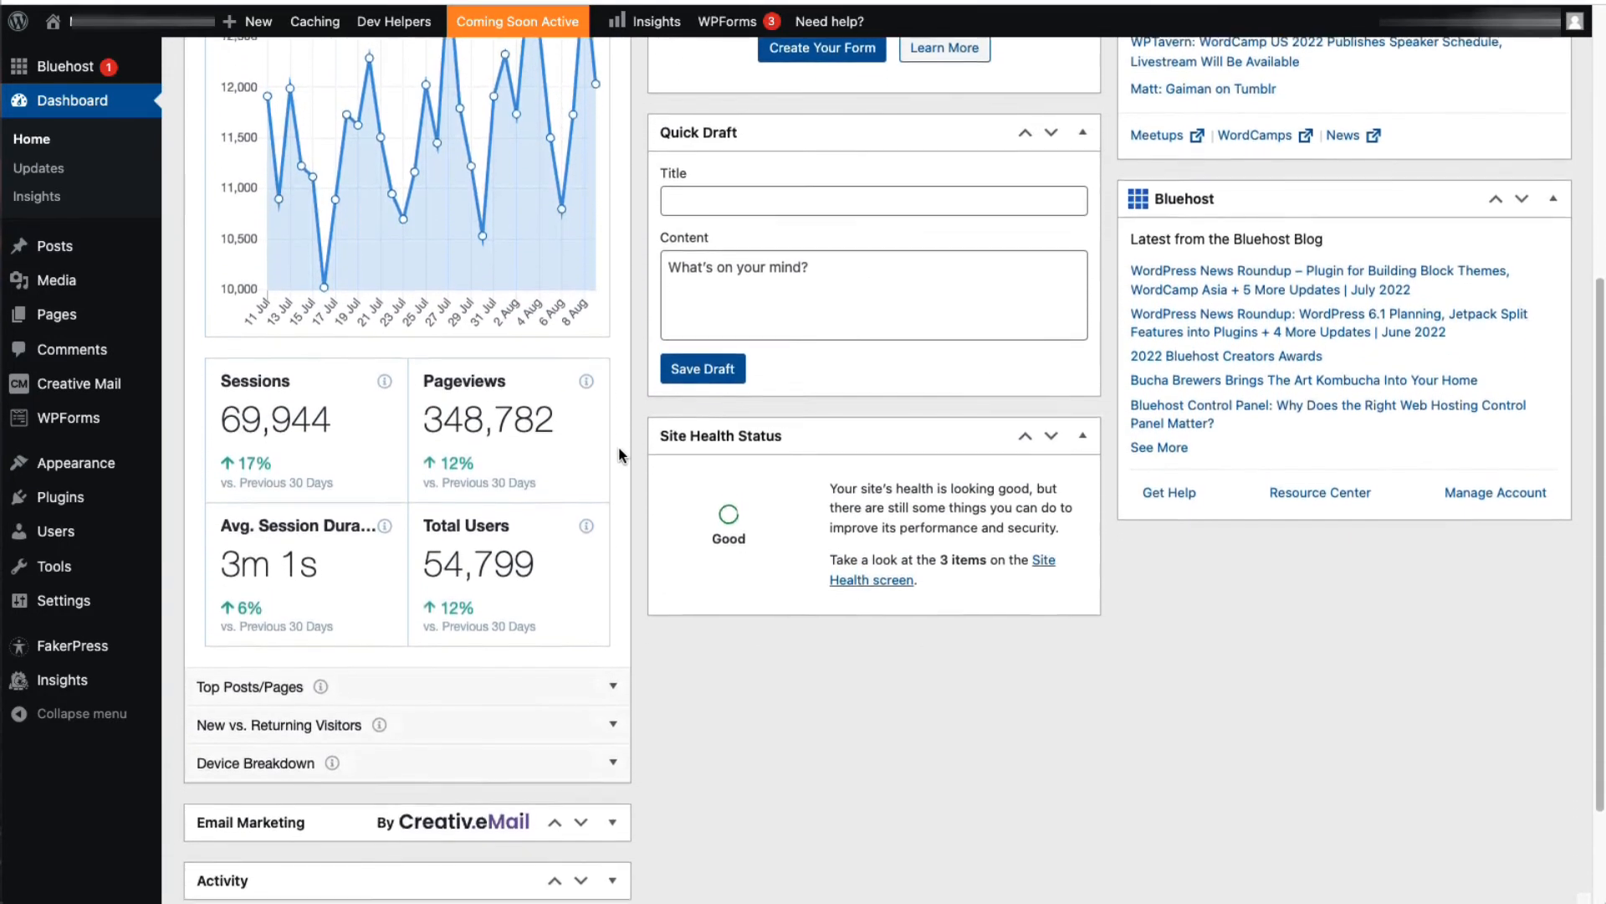
{"action": "scroll", "coordinate": [619, 452], "scroll_direction": "down", "scroll_amount": 3}
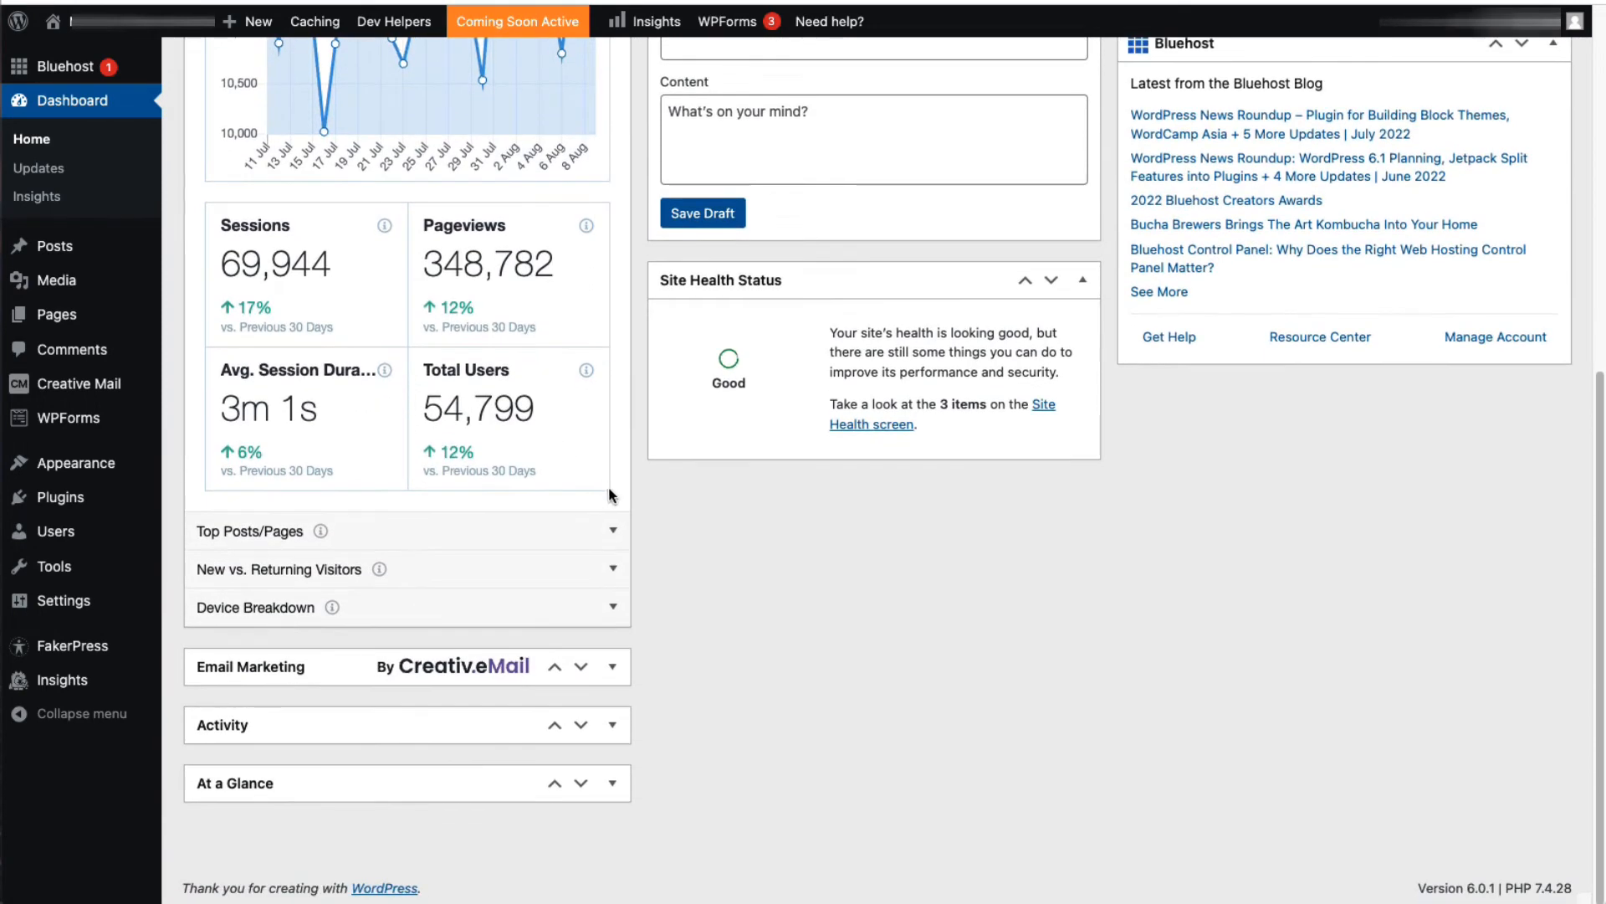
{"action": "left_click", "coordinate": [613, 532]}
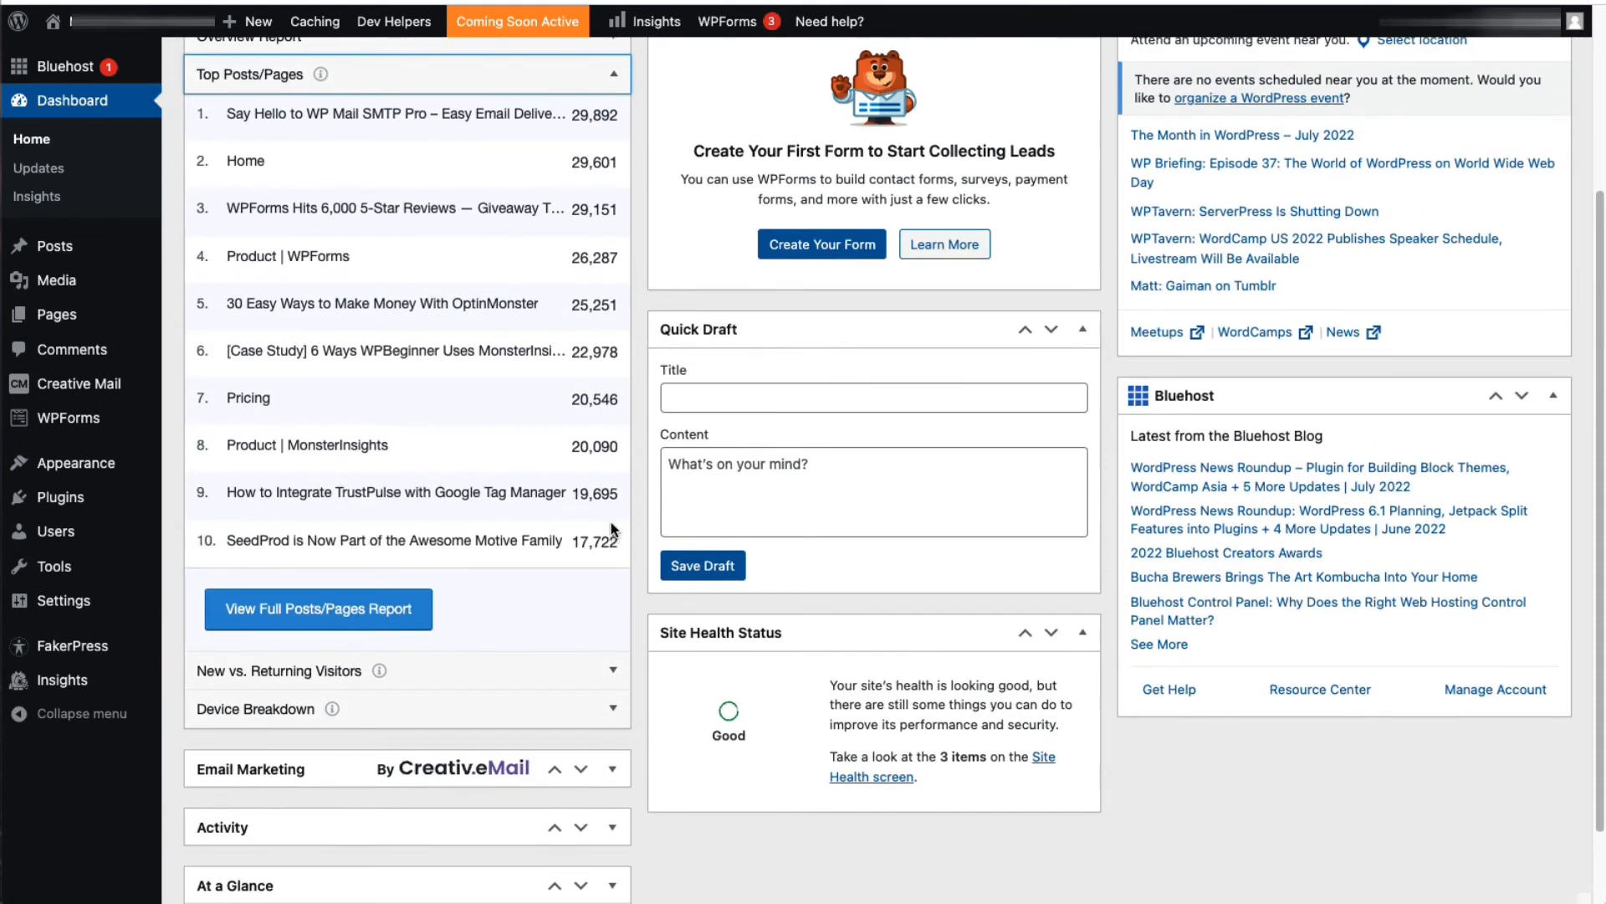
{"action": "left_click", "coordinate": [615, 670]}
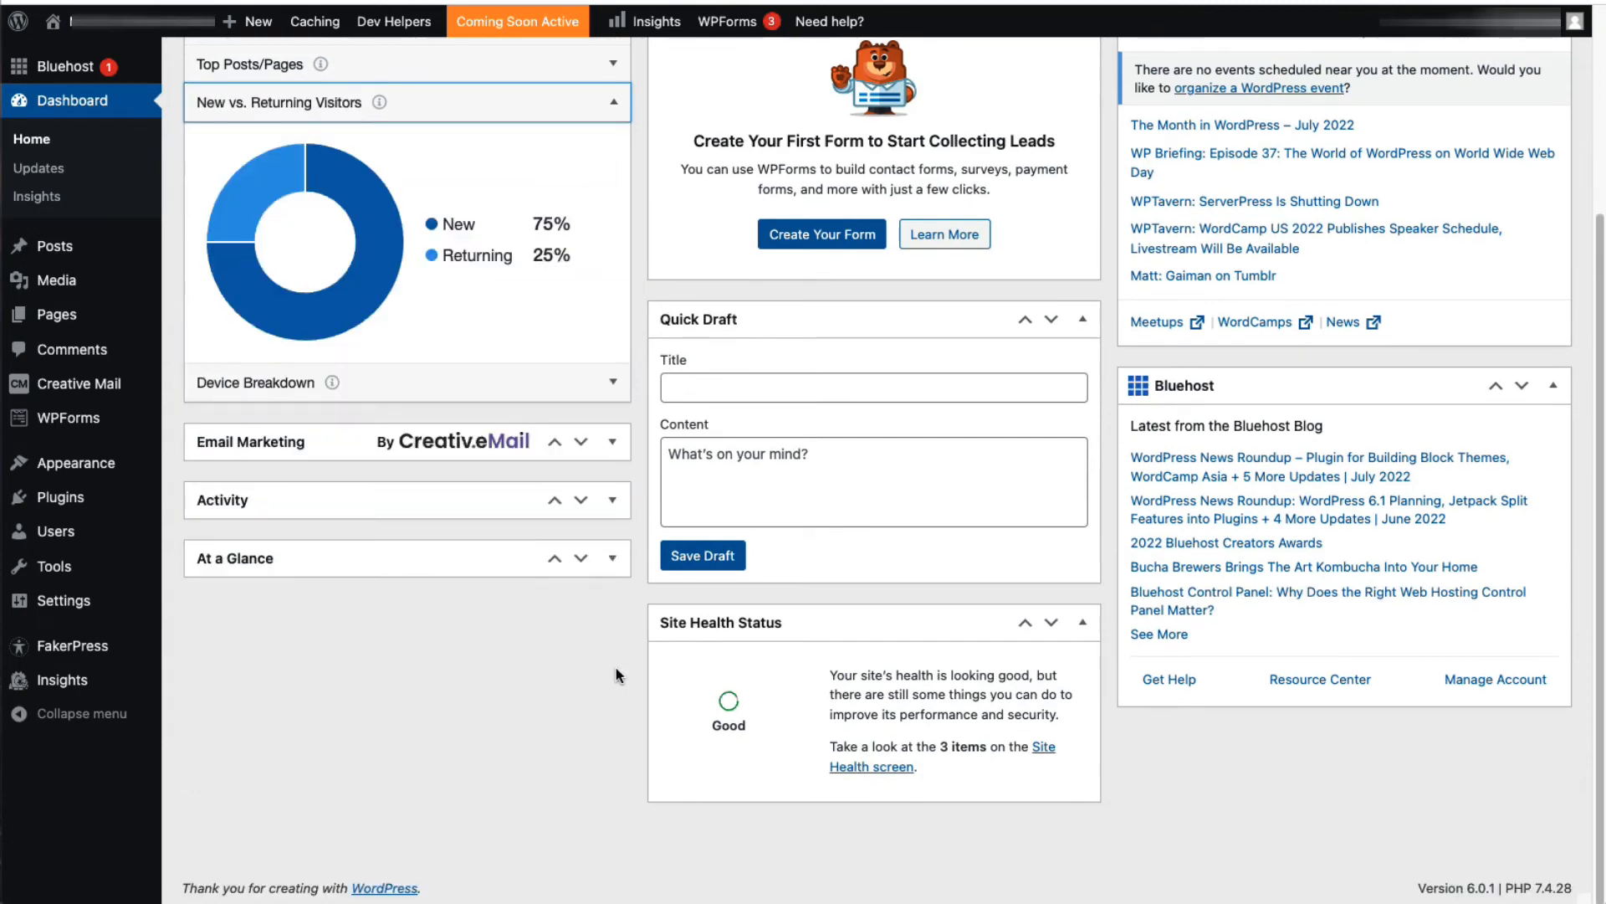
{"action": "scroll", "coordinate": [590, 561], "scroll_direction": "up", "scroll_amount": 2}
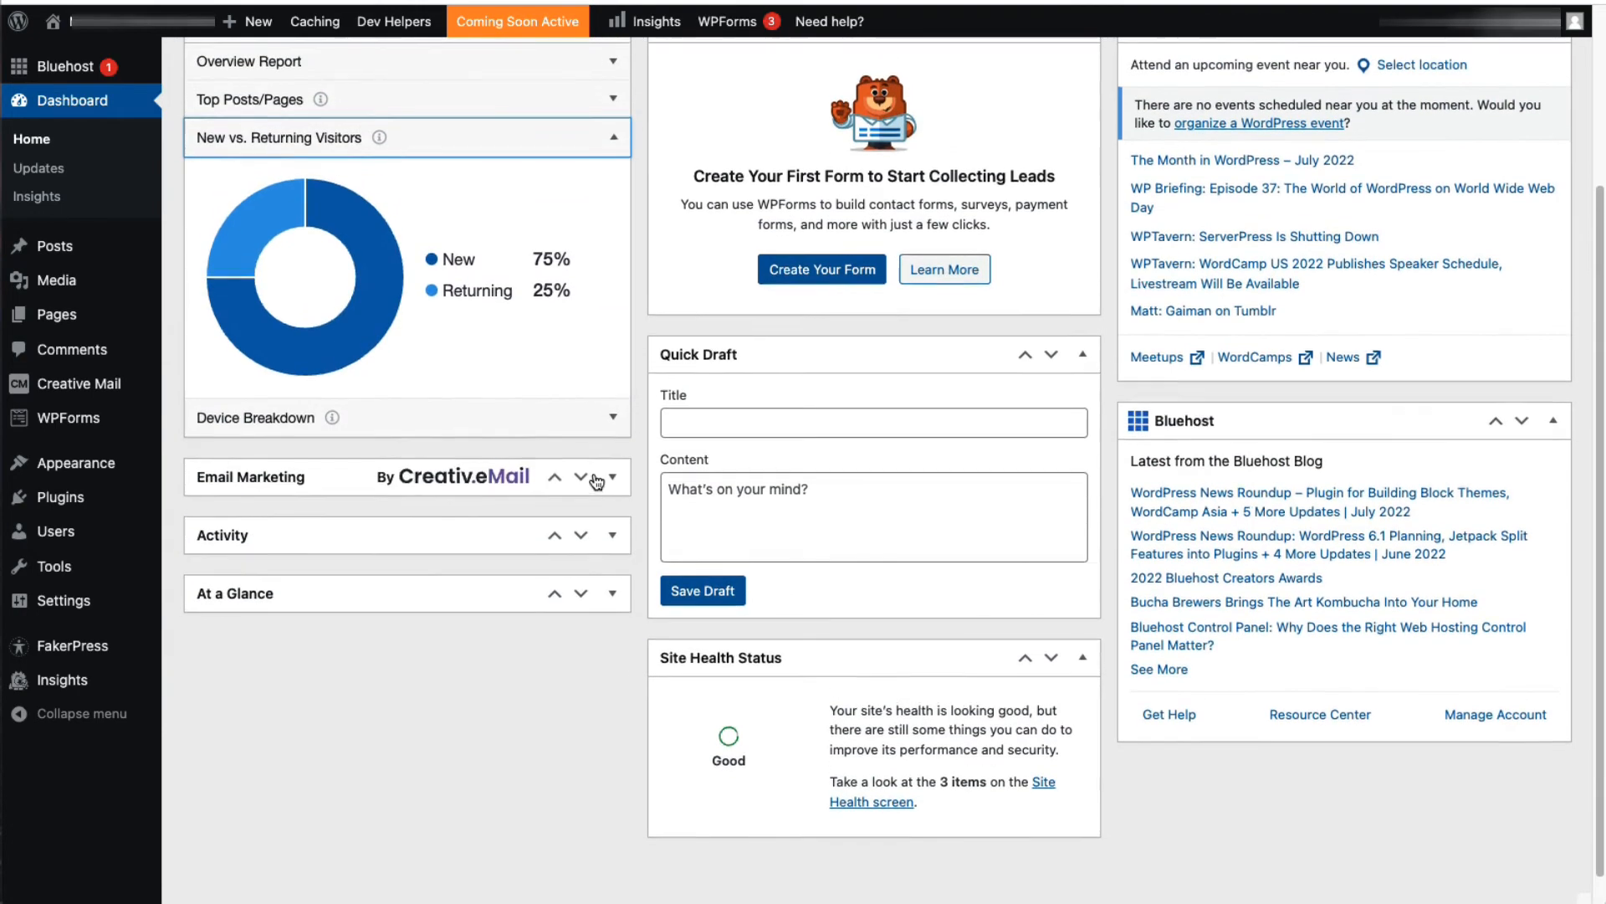
{"action": "scroll", "coordinate": [596, 481], "scroll_direction": "up", "scroll_amount": 2}
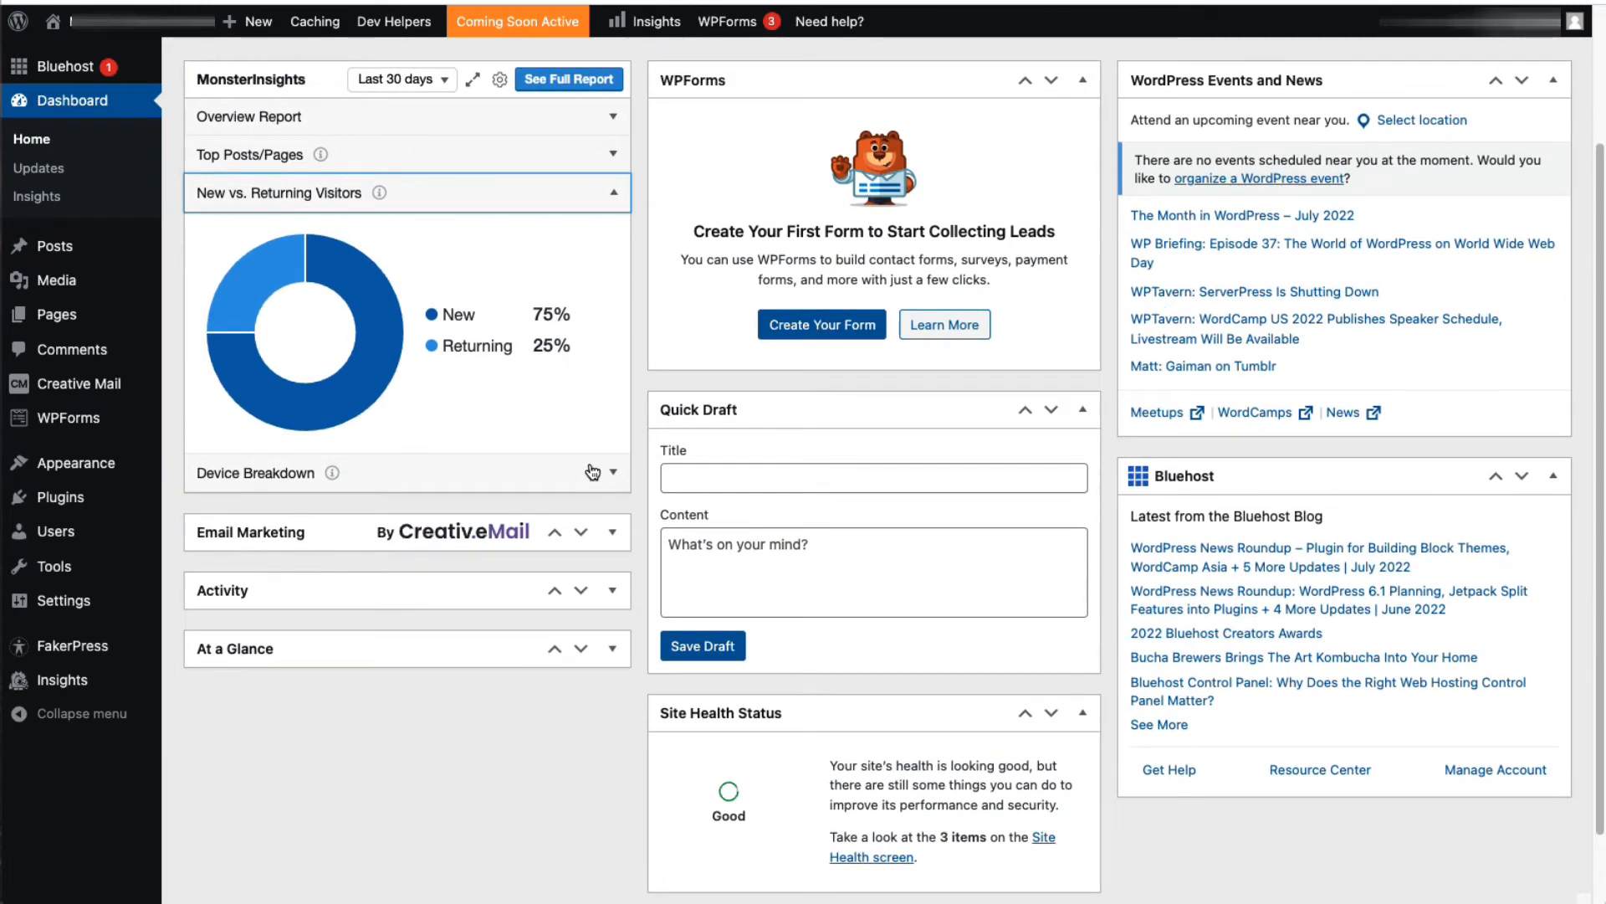
{"action": "scroll", "coordinate": [592, 464], "scroll_direction": "up", "scroll_amount": 3}
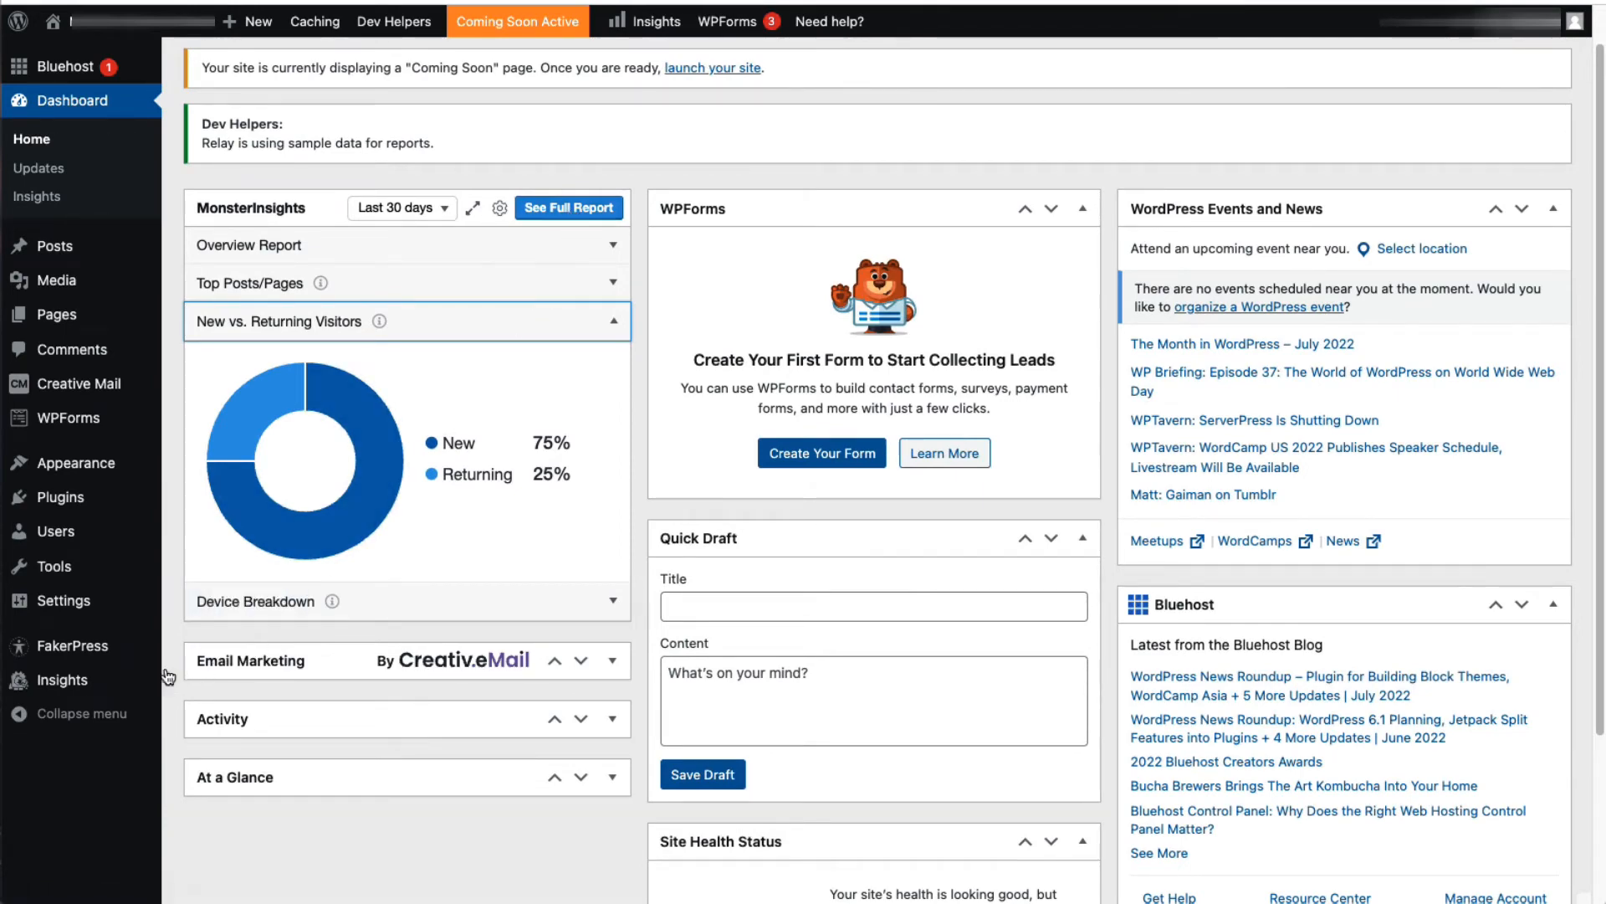
Step: Open the MonsterInsights Overview Report and review its sessions, visitor and device breakdowns, top countries, referrals and top posts/pages
{"action": "mouse_move", "coordinate": [96, 681]}
{"action": "left_click", "coordinate": [203, 657]}
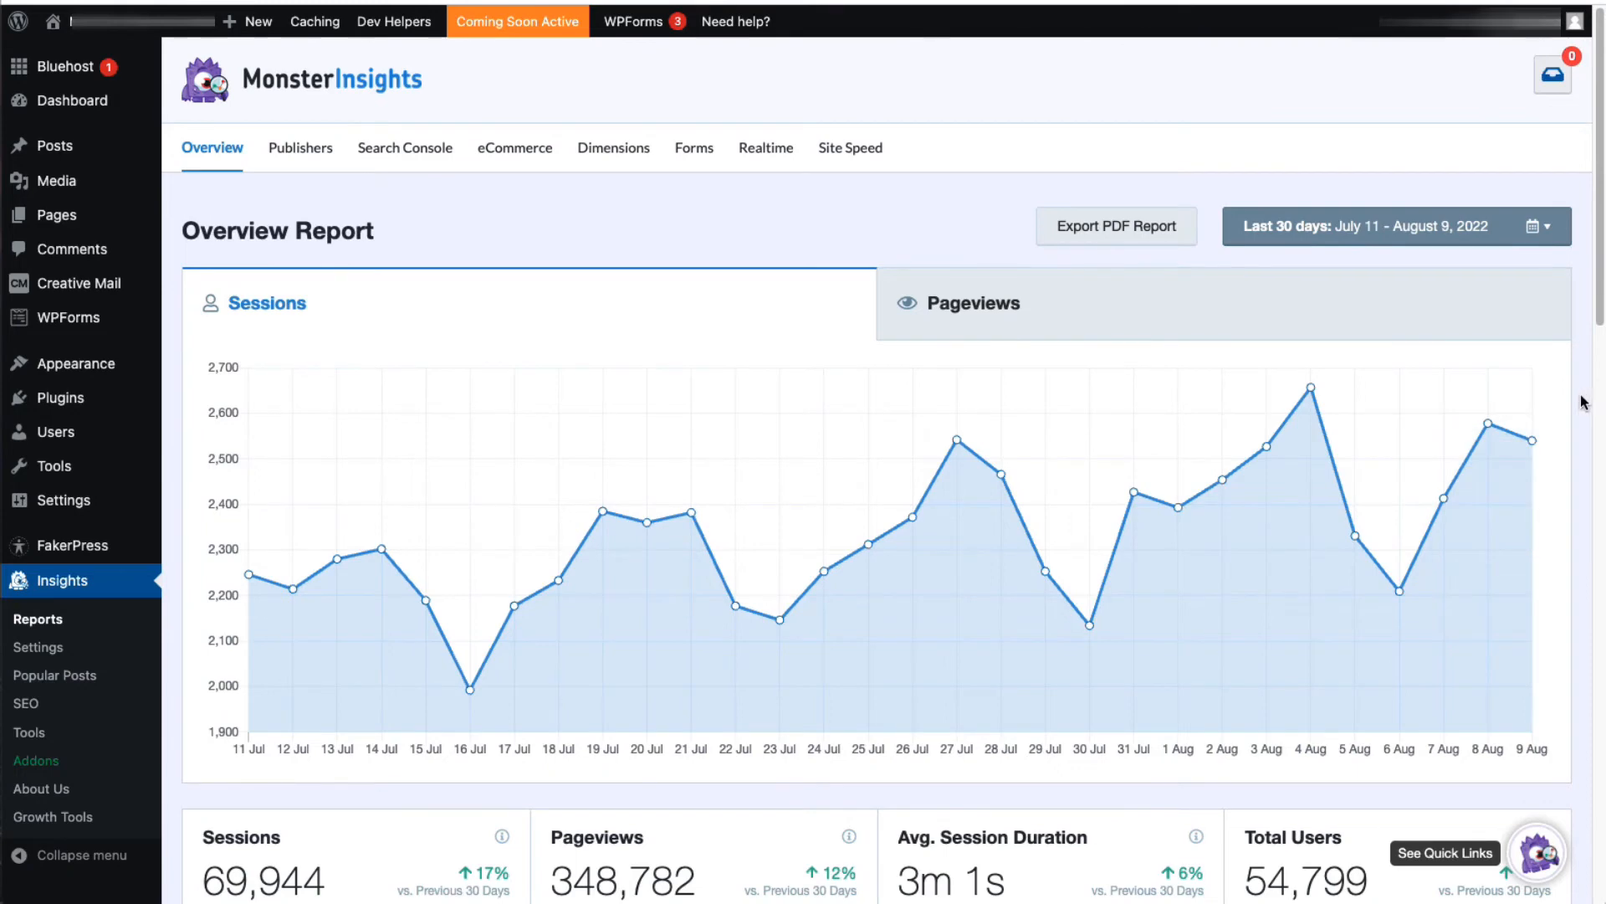
{"action": "scroll", "coordinate": [1584, 402], "scroll_direction": "down", "scroll_amount": 3}
{"action": "scroll", "coordinate": [1583, 402], "scroll_direction": "down", "scroll_amount": 3}
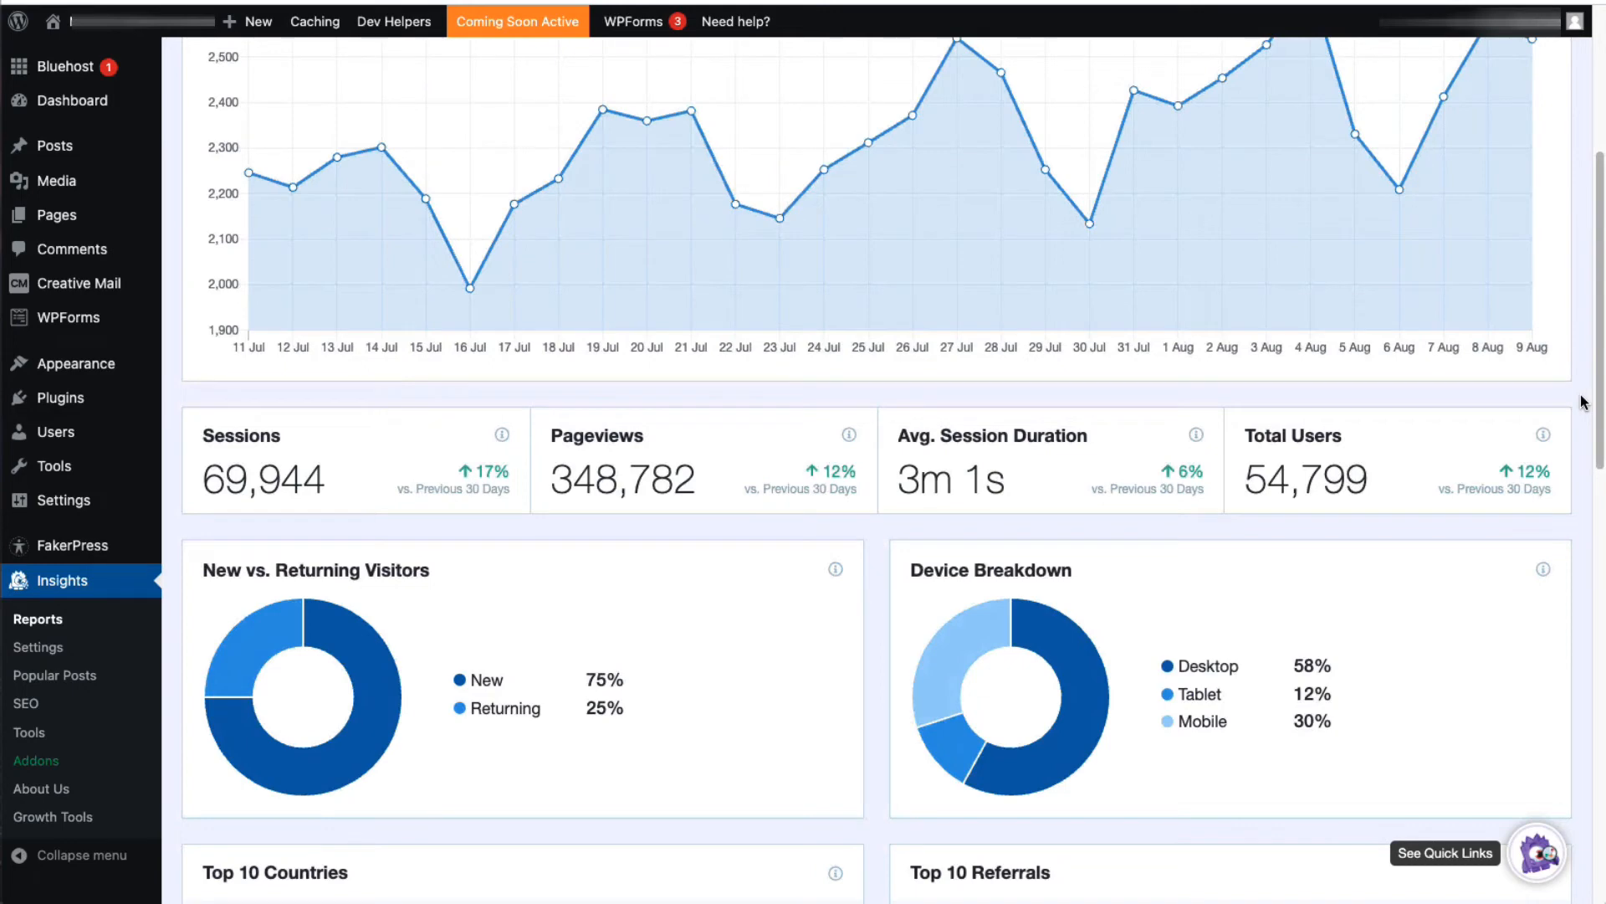
{"action": "scroll", "coordinate": [1584, 402], "scroll_direction": "down", "scroll_amount": 4}
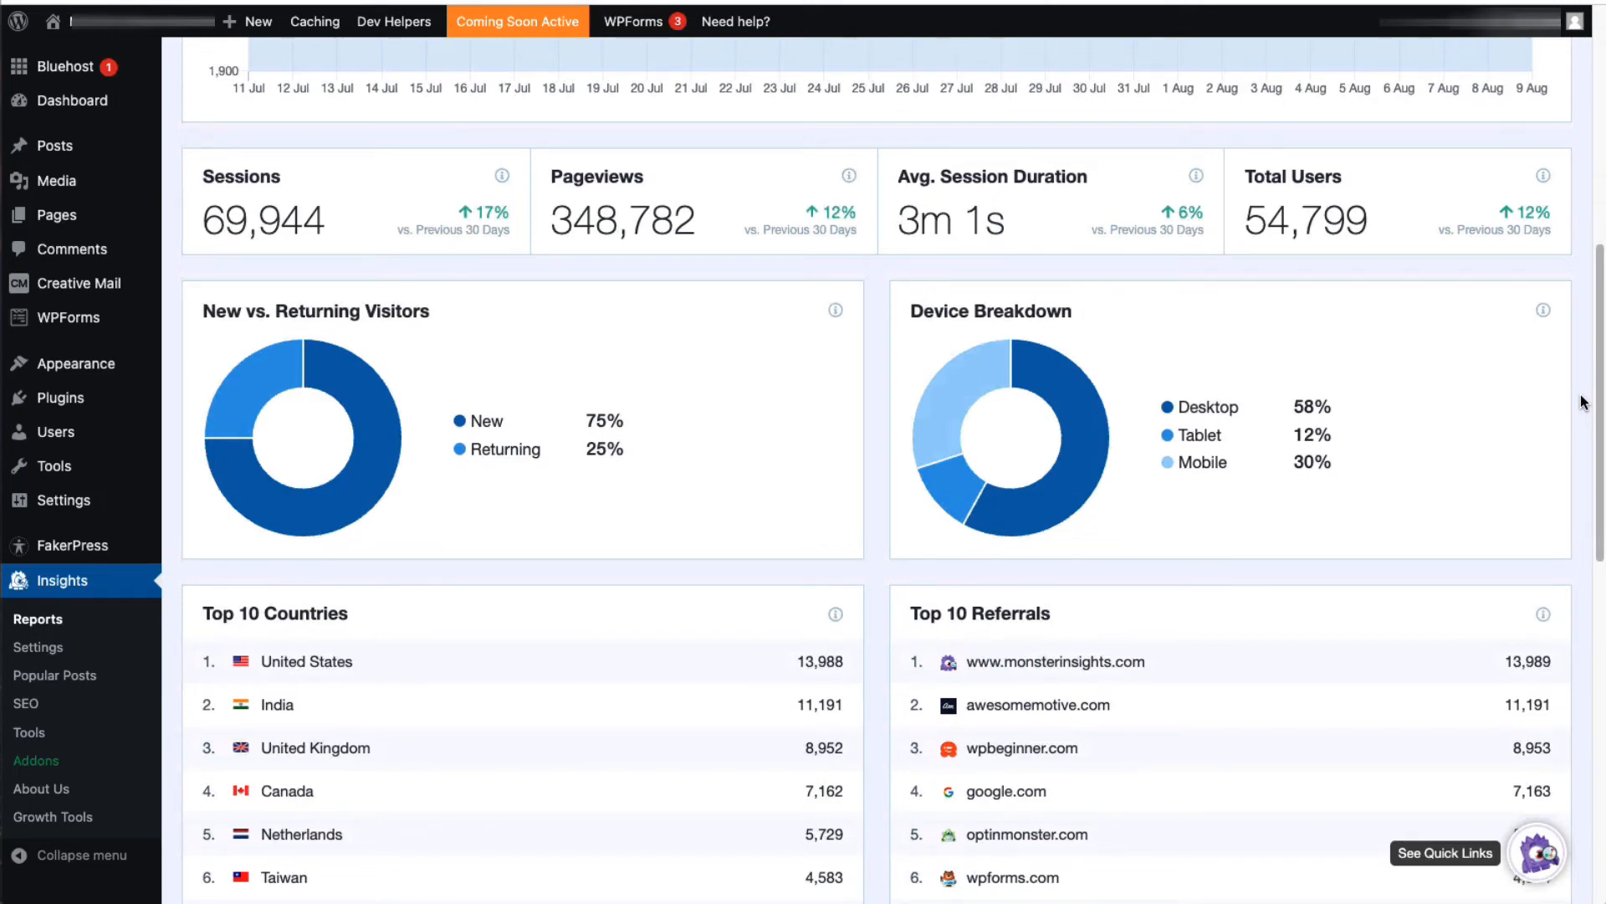
{"action": "scroll", "coordinate": [1582, 402], "scroll_direction": "down", "scroll_amount": 3}
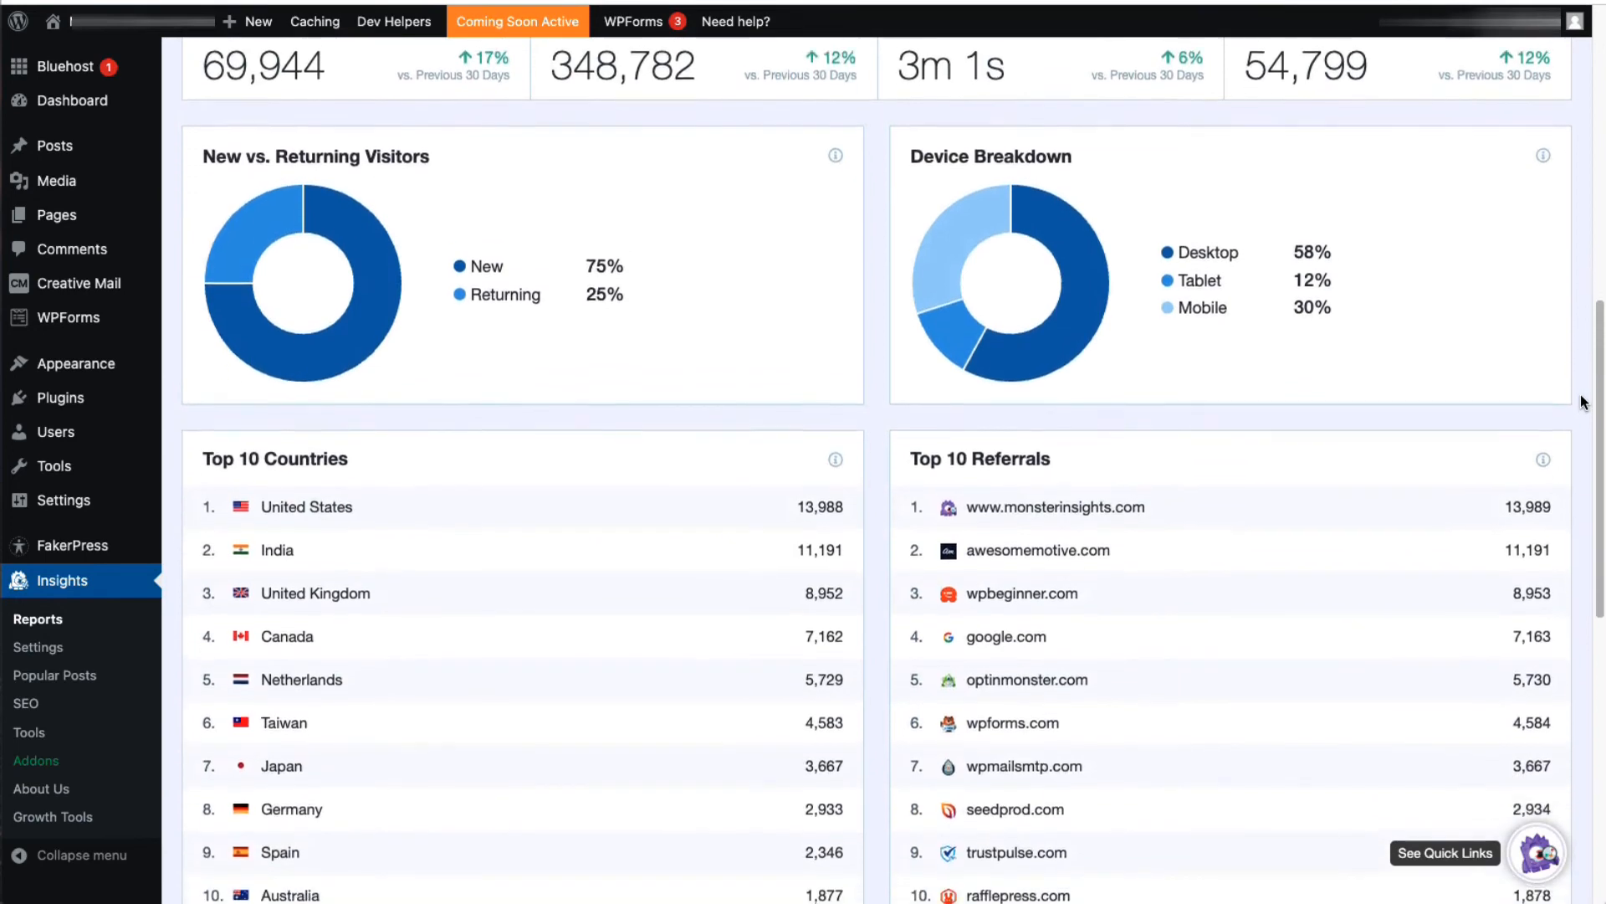
{"action": "scroll", "coordinate": [1582, 403], "scroll_direction": "down", "scroll_amount": 2}
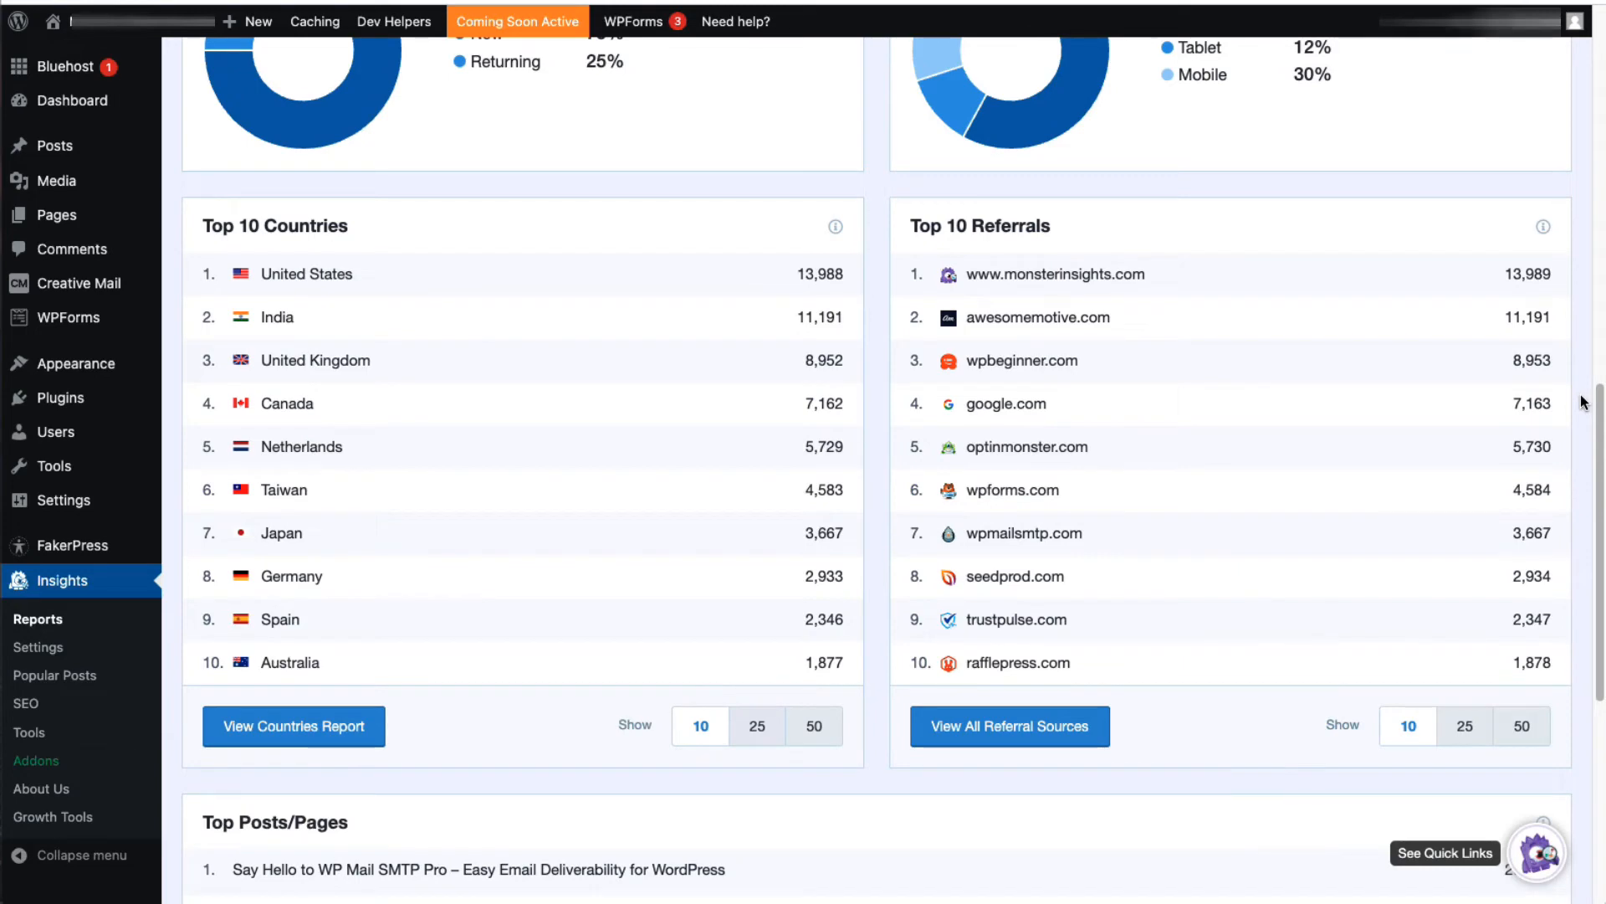
{"action": "scroll", "coordinate": [1582, 402], "scroll_direction": "down", "scroll_amount": 3}
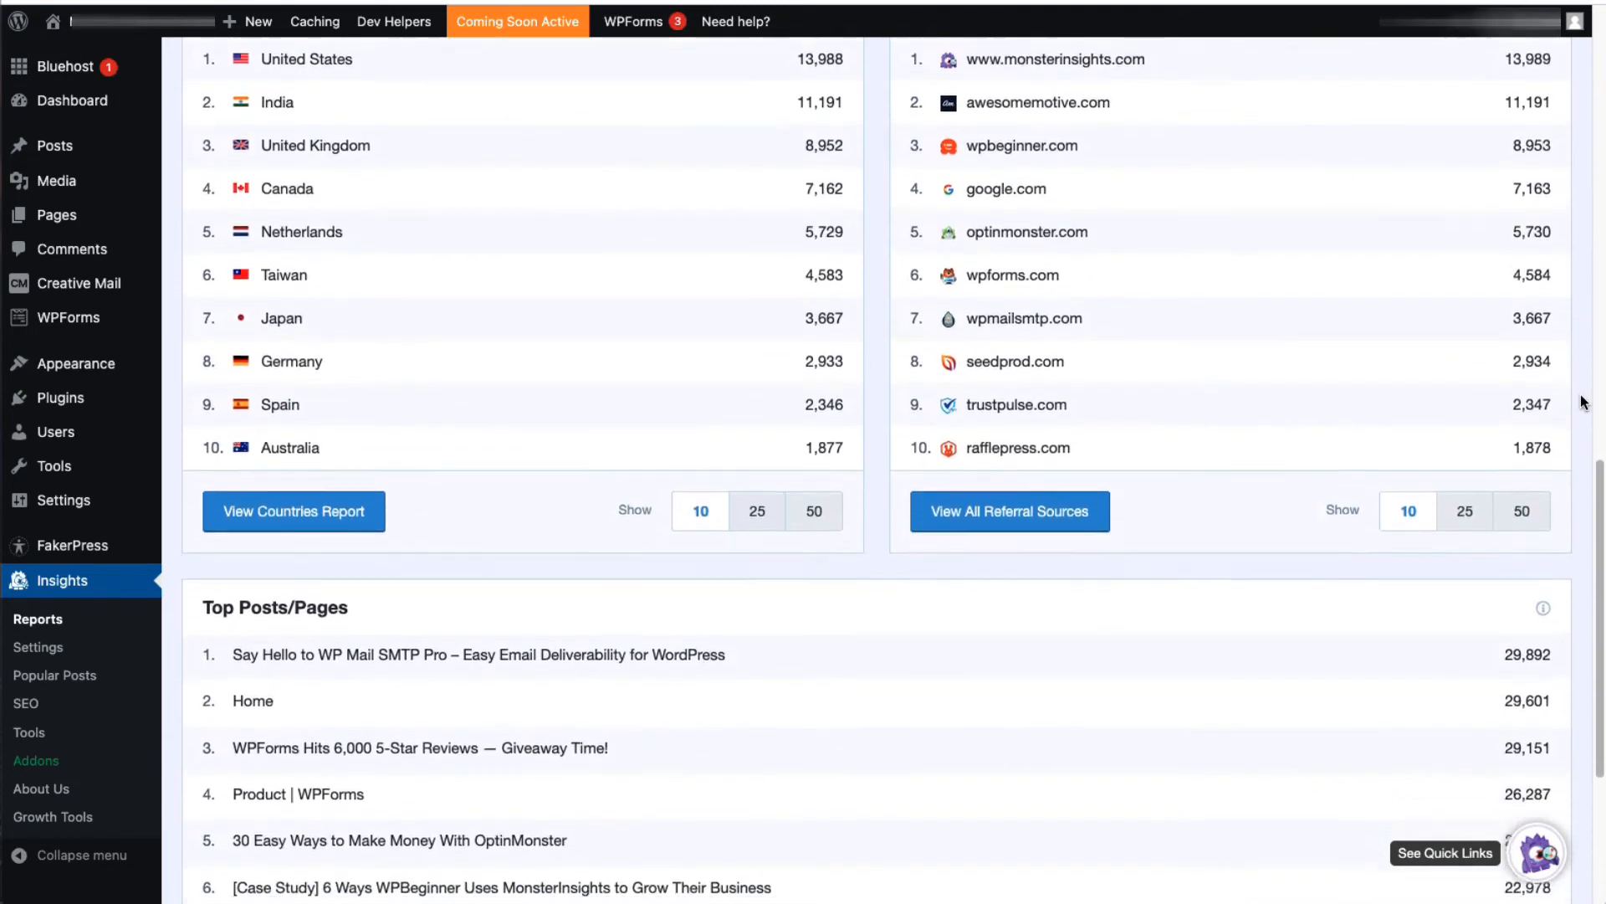
{"action": "scroll", "coordinate": [1582, 402], "scroll_direction": "down", "scroll_amount": 3}
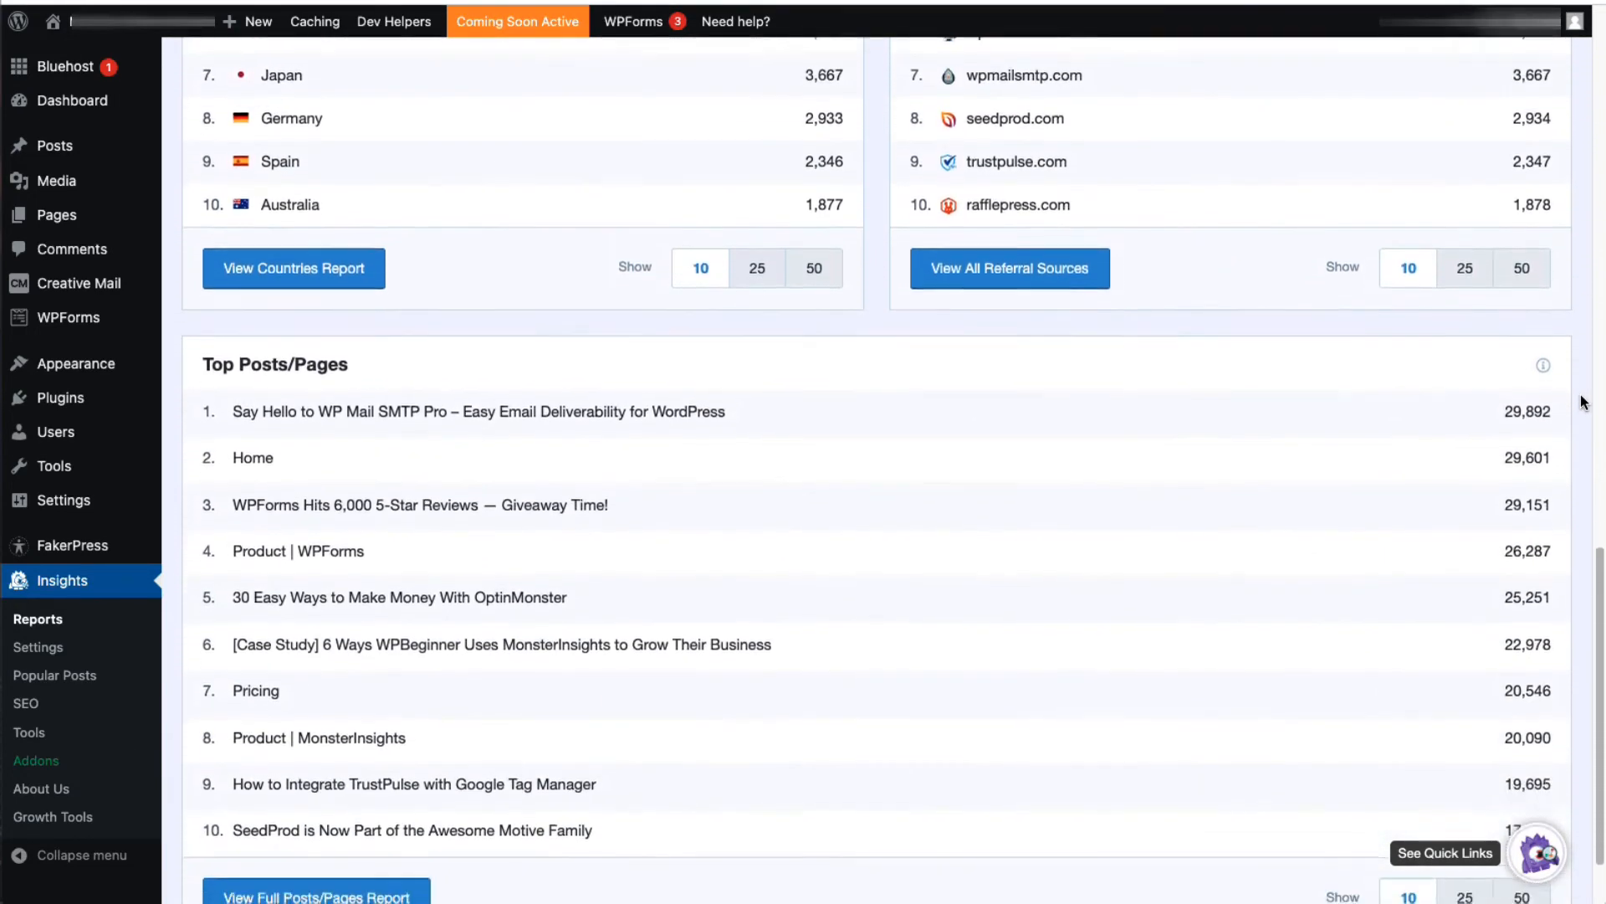
{"action": "scroll", "coordinate": [1582, 403], "scroll_direction": "down", "scroll_amount": 2}
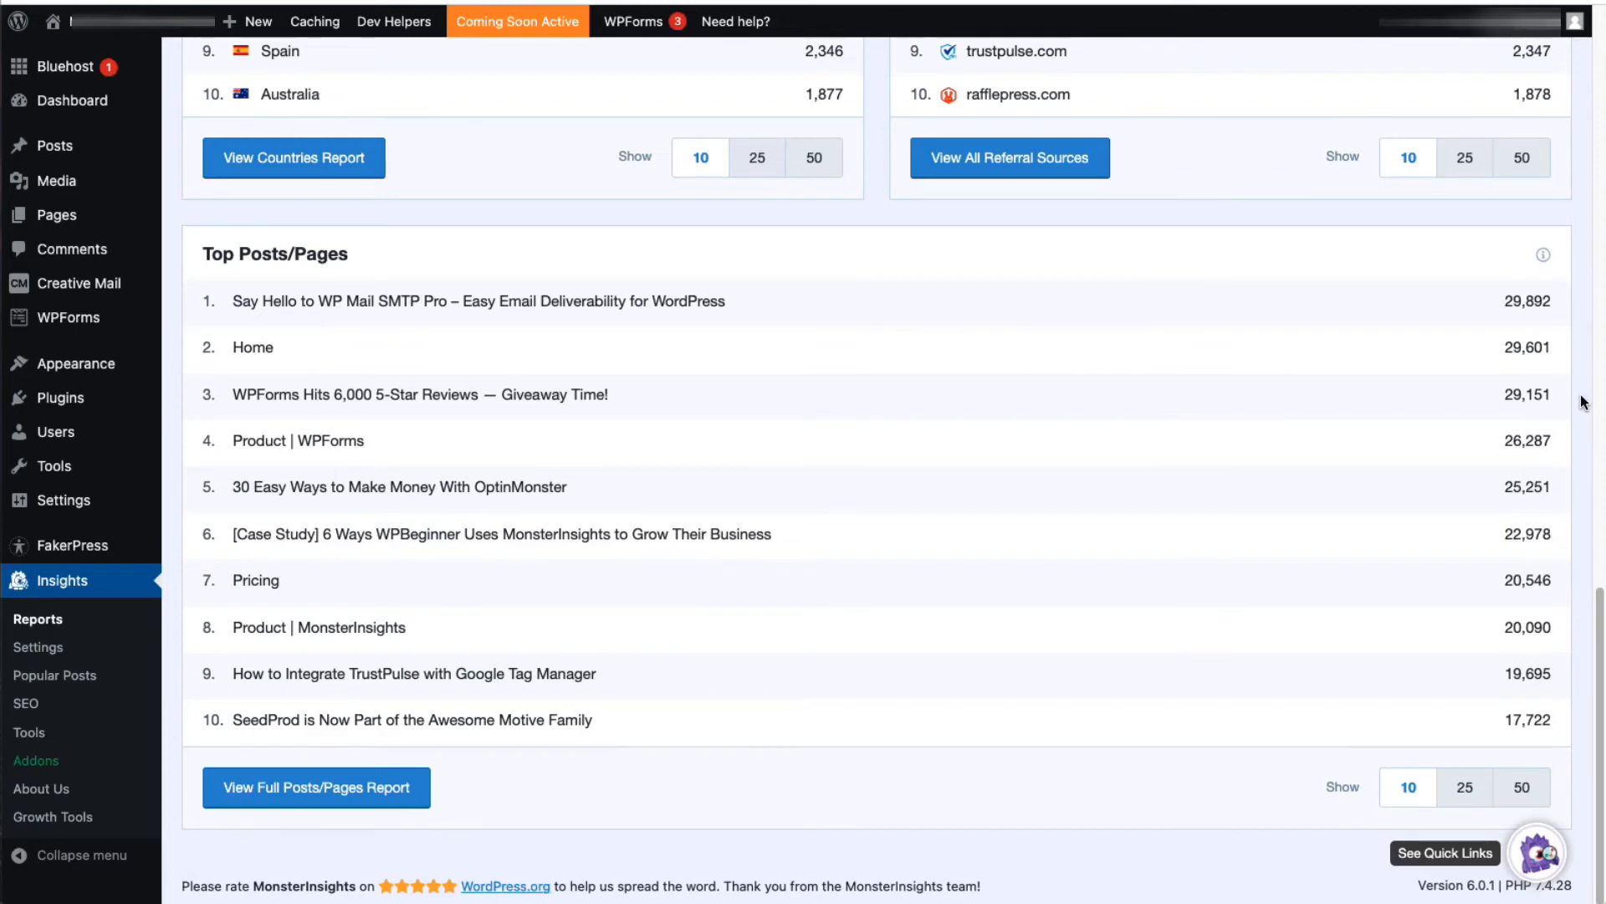
Step: Review the Publishers report's landing pages, outbound, affiliate and download links, and visitor demographics, and open the Search Console report's top search terms
{"action": "scroll", "coordinate": [1584, 403], "scroll_direction": "up", "scroll_amount": 20}
{"action": "left_click", "coordinate": [315, 153]}
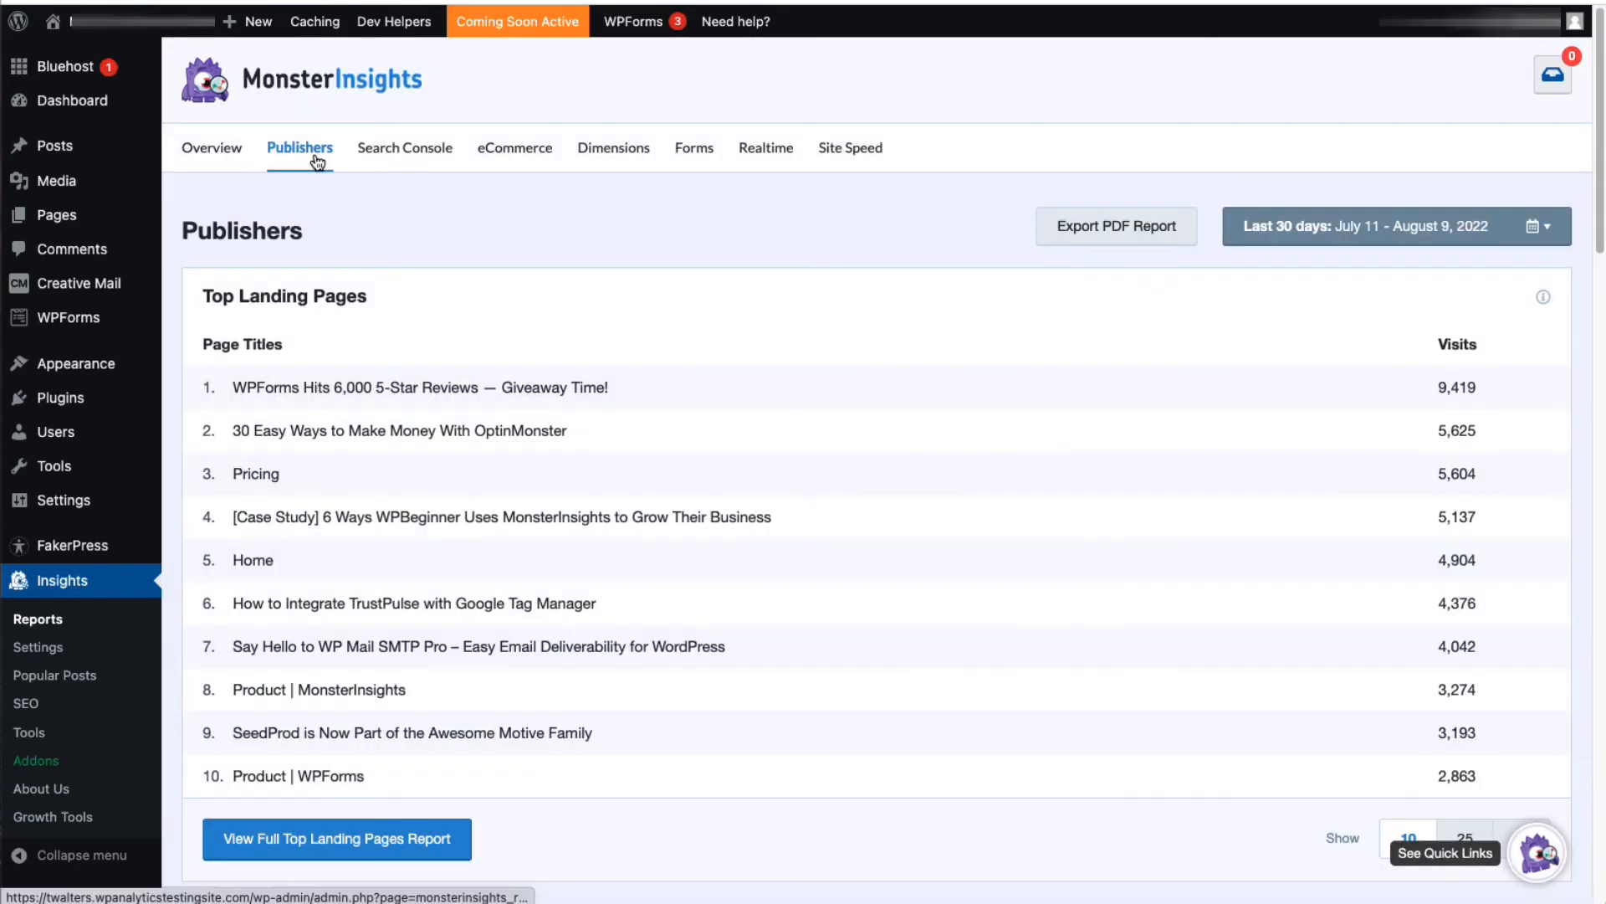
{"action": "scroll", "coordinate": [1587, 365], "scroll_direction": "down", "scroll_amount": 5}
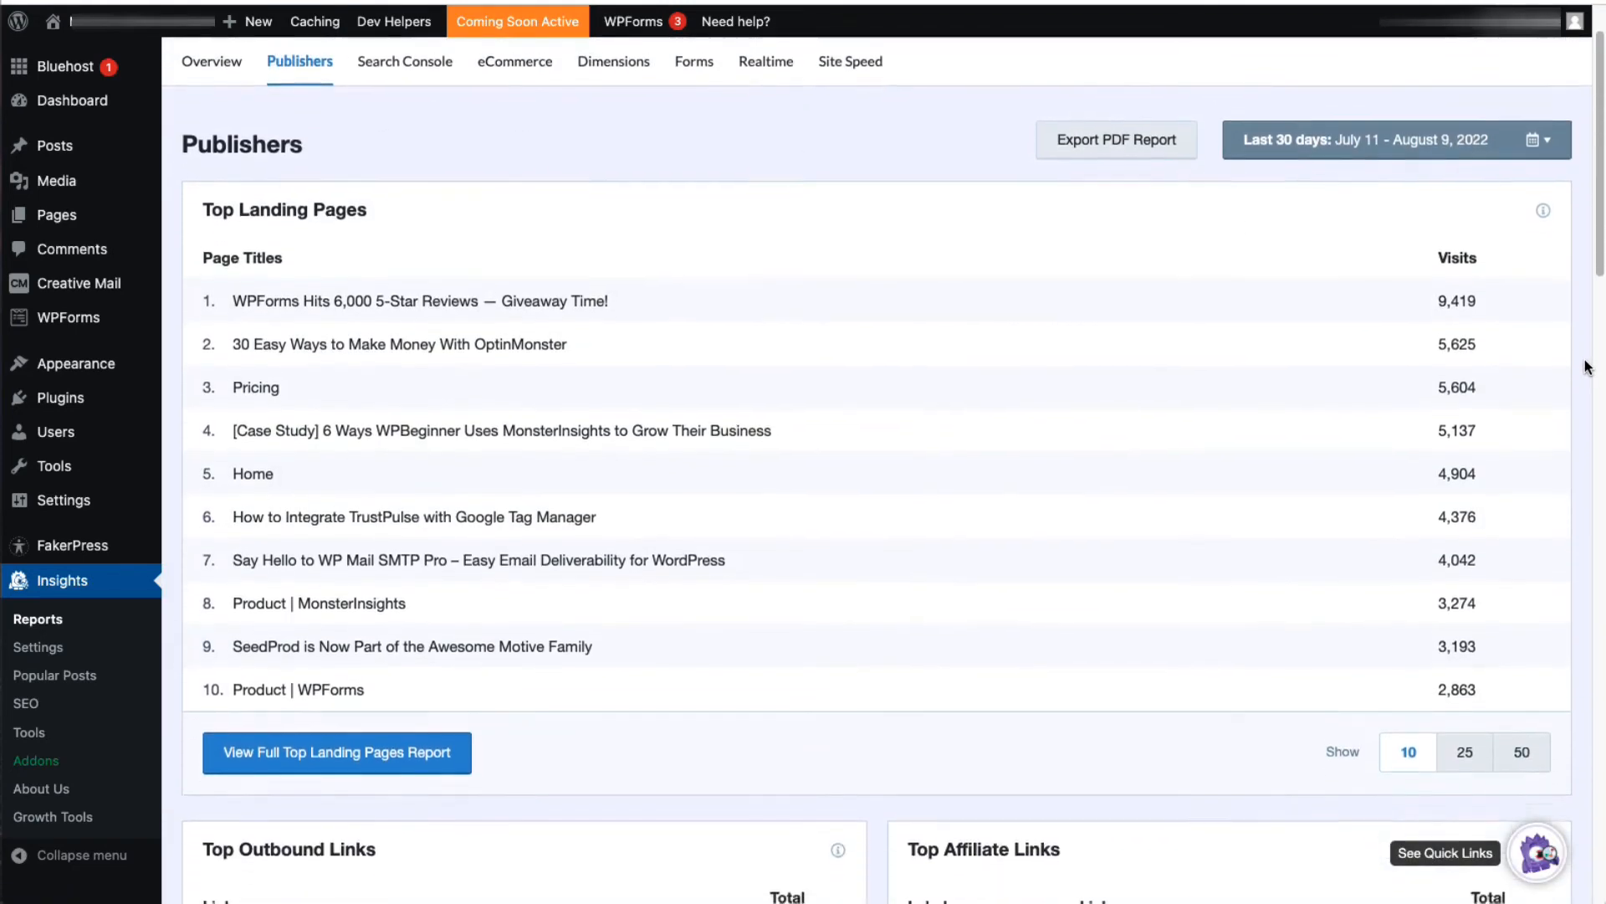
{"action": "scroll", "coordinate": [1587, 365], "scroll_direction": "down", "scroll_amount": 5}
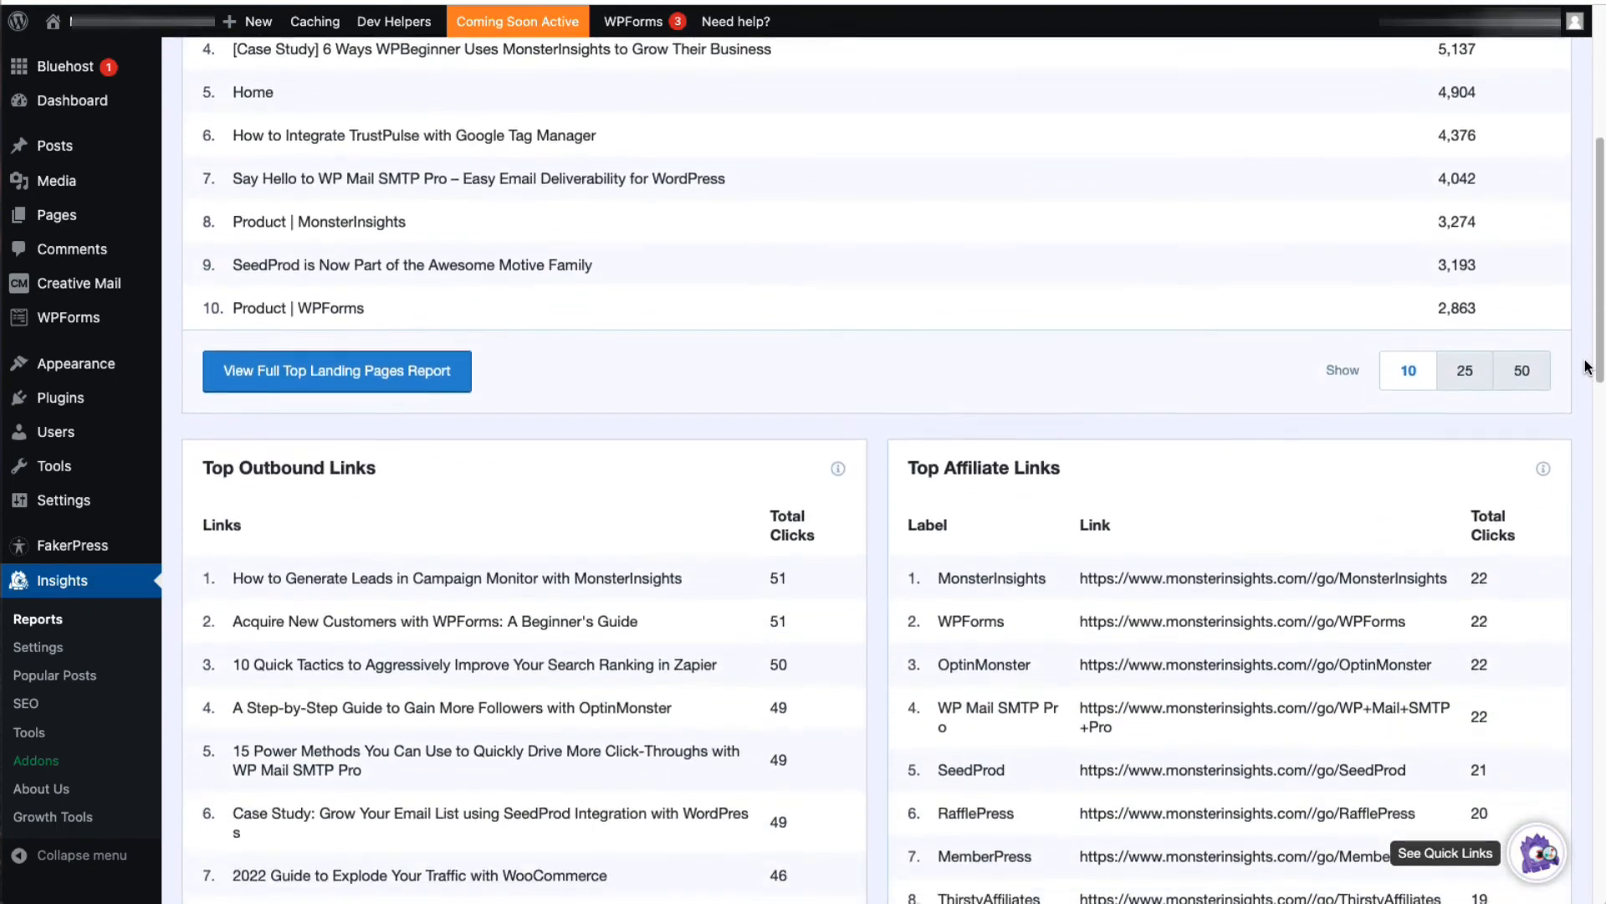
{"action": "scroll", "coordinate": [1587, 366], "scroll_direction": "down", "scroll_amount": 5}
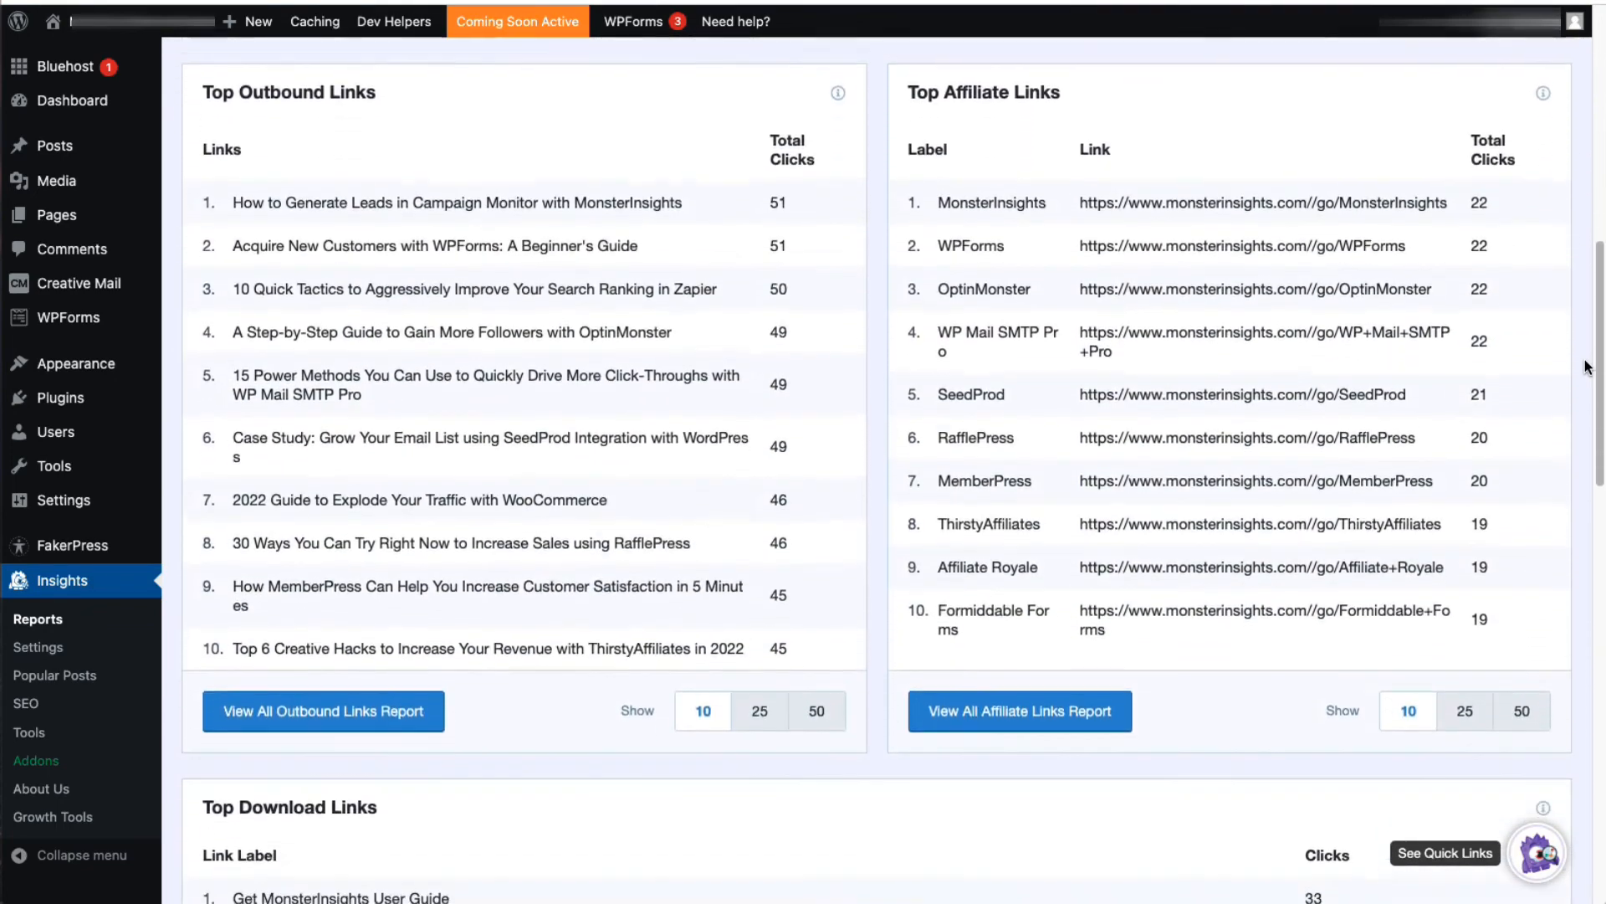
{"action": "scroll", "coordinate": [1588, 366], "scroll_direction": "down", "scroll_amount": 5}
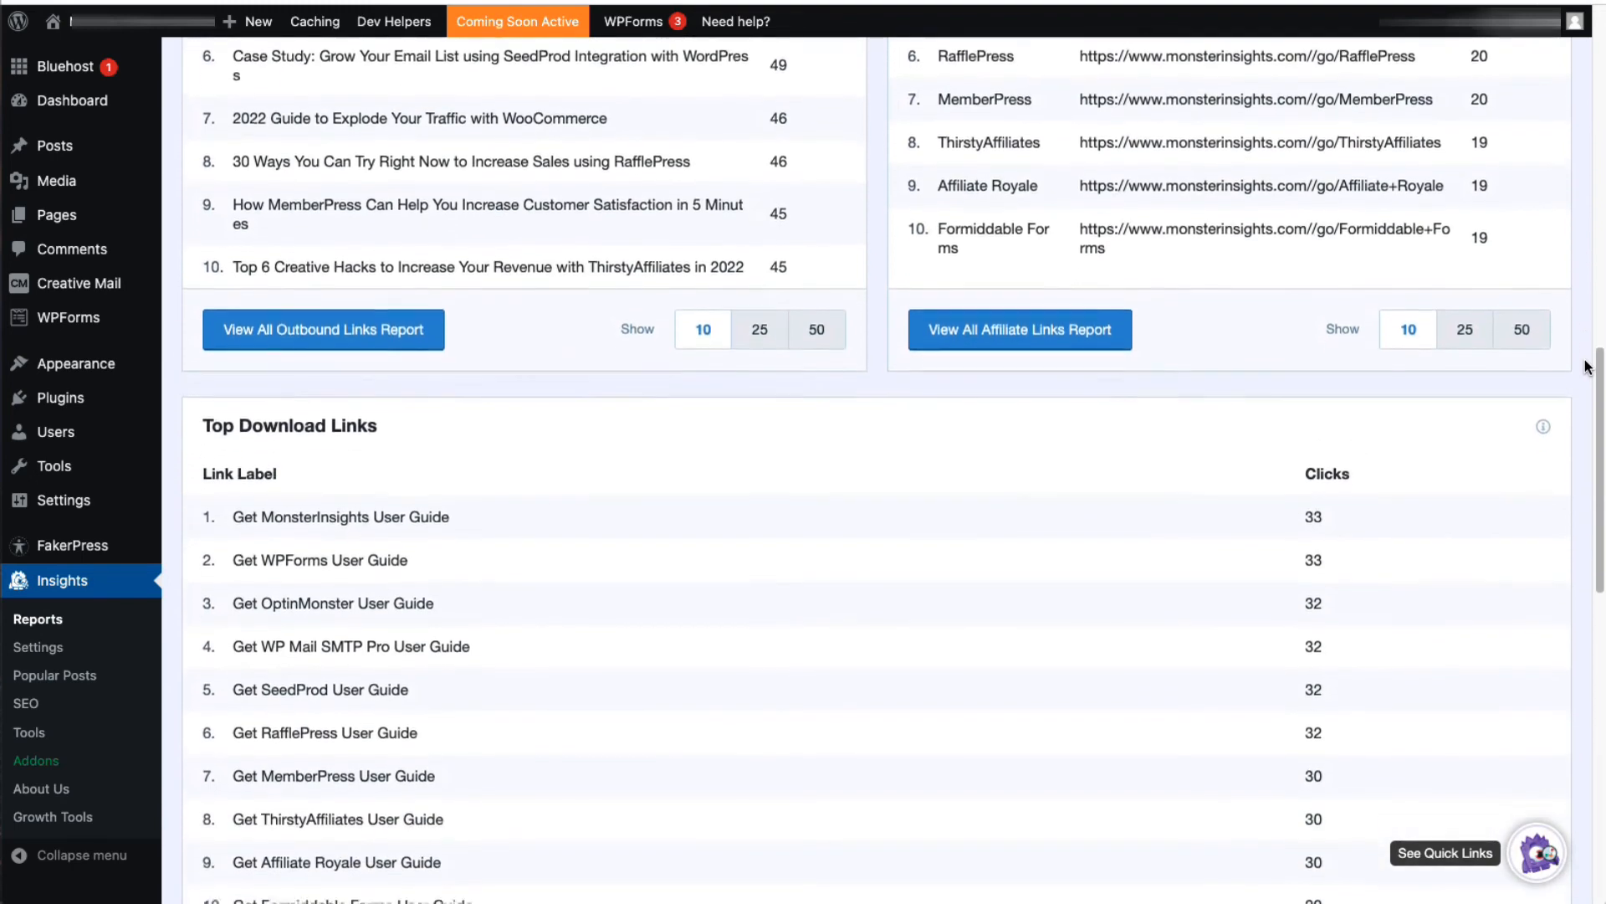
{"action": "scroll", "coordinate": [1587, 366], "scroll_direction": "down", "scroll_amount": 5}
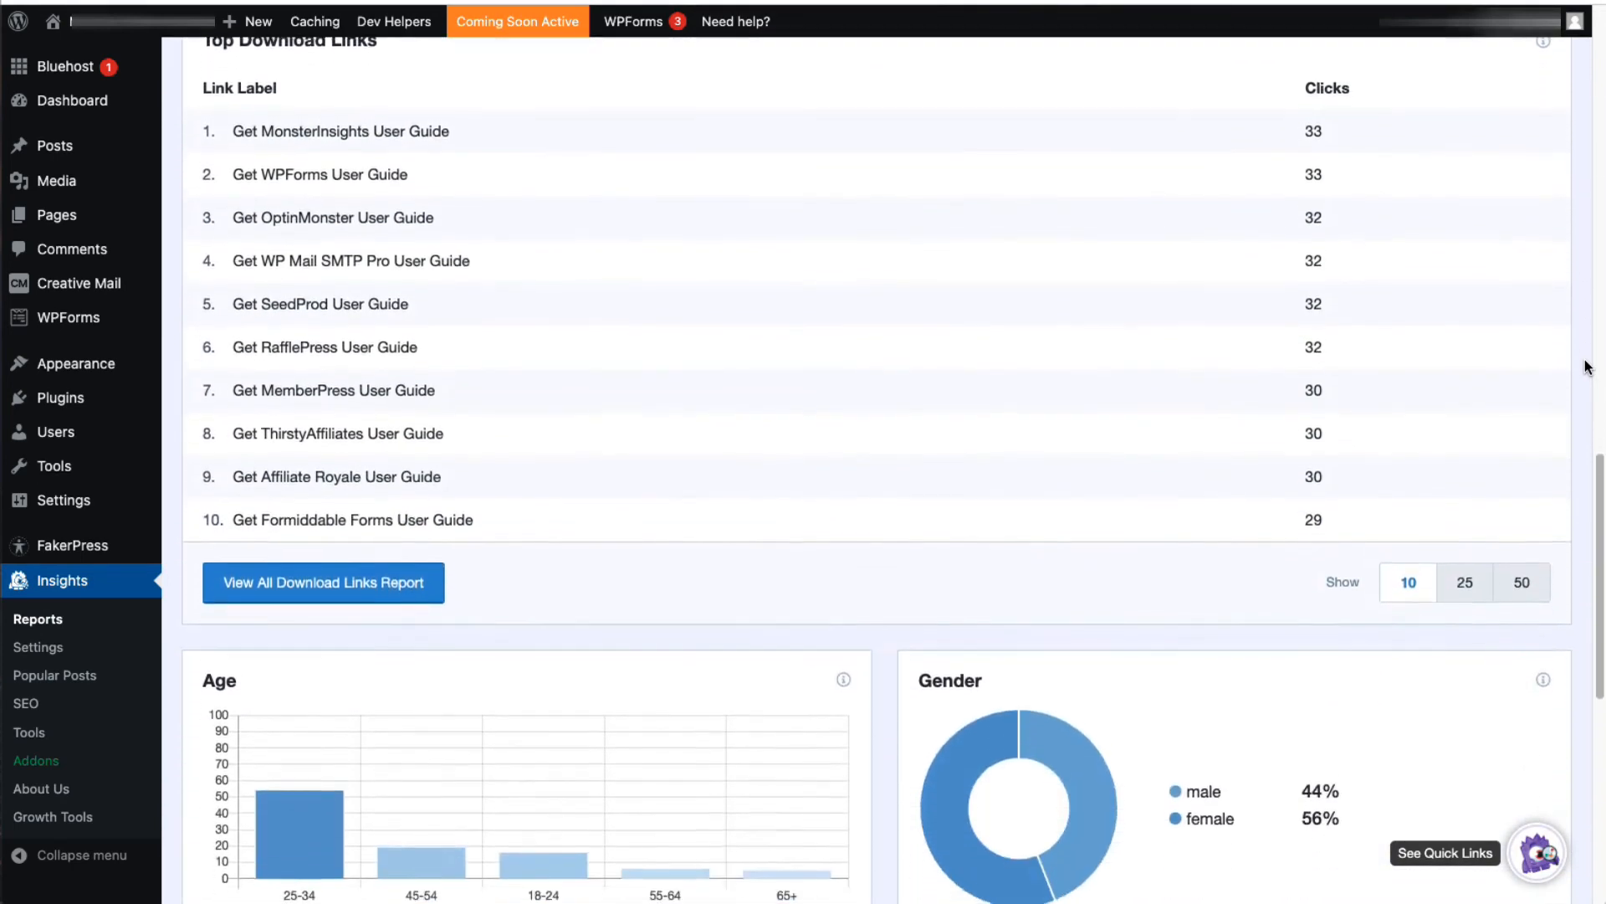
{"action": "scroll", "coordinate": [1587, 365], "scroll_direction": "down", "scroll_amount": 5}
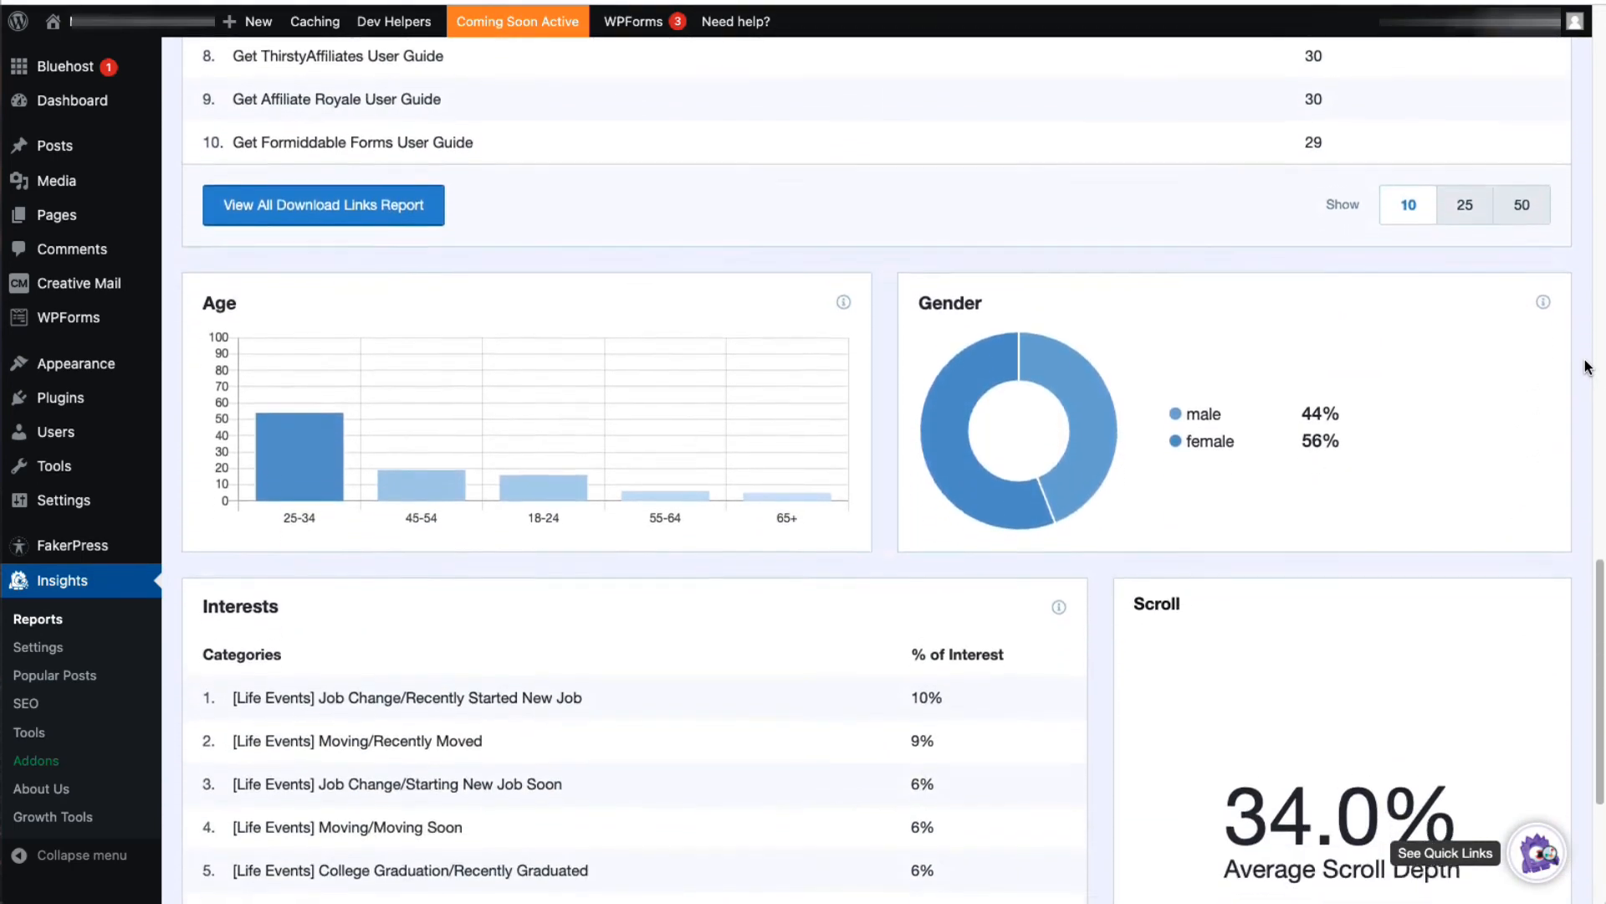
{"action": "scroll", "coordinate": [1587, 365], "scroll_direction": "up", "scroll_amount": 20}
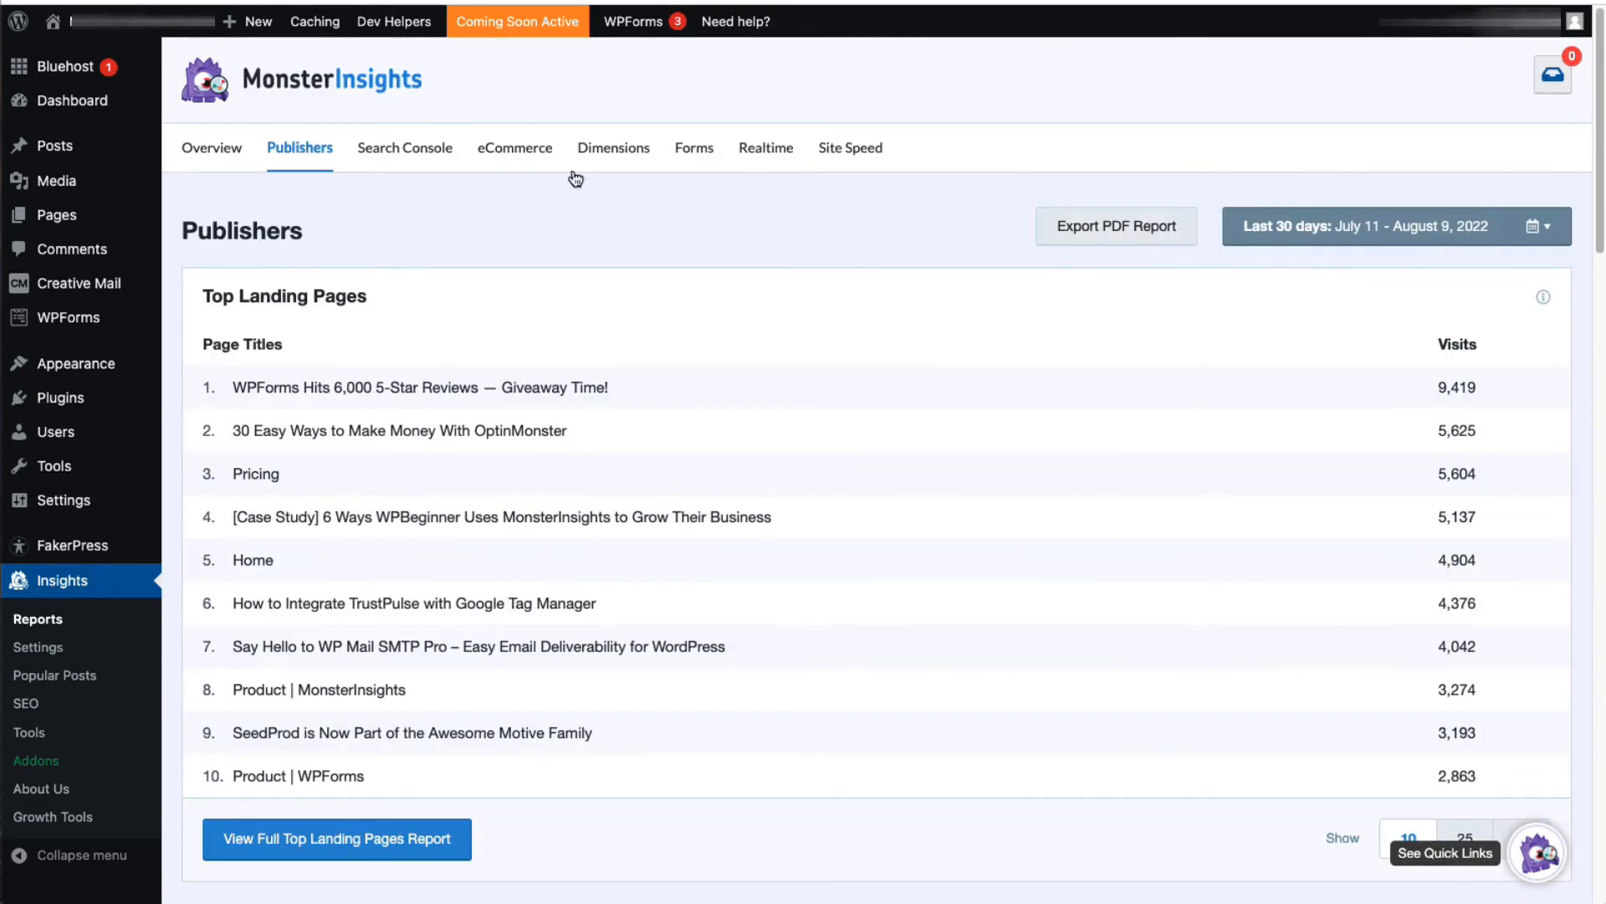
{"action": "left_click", "coordinate": [396, 151]}
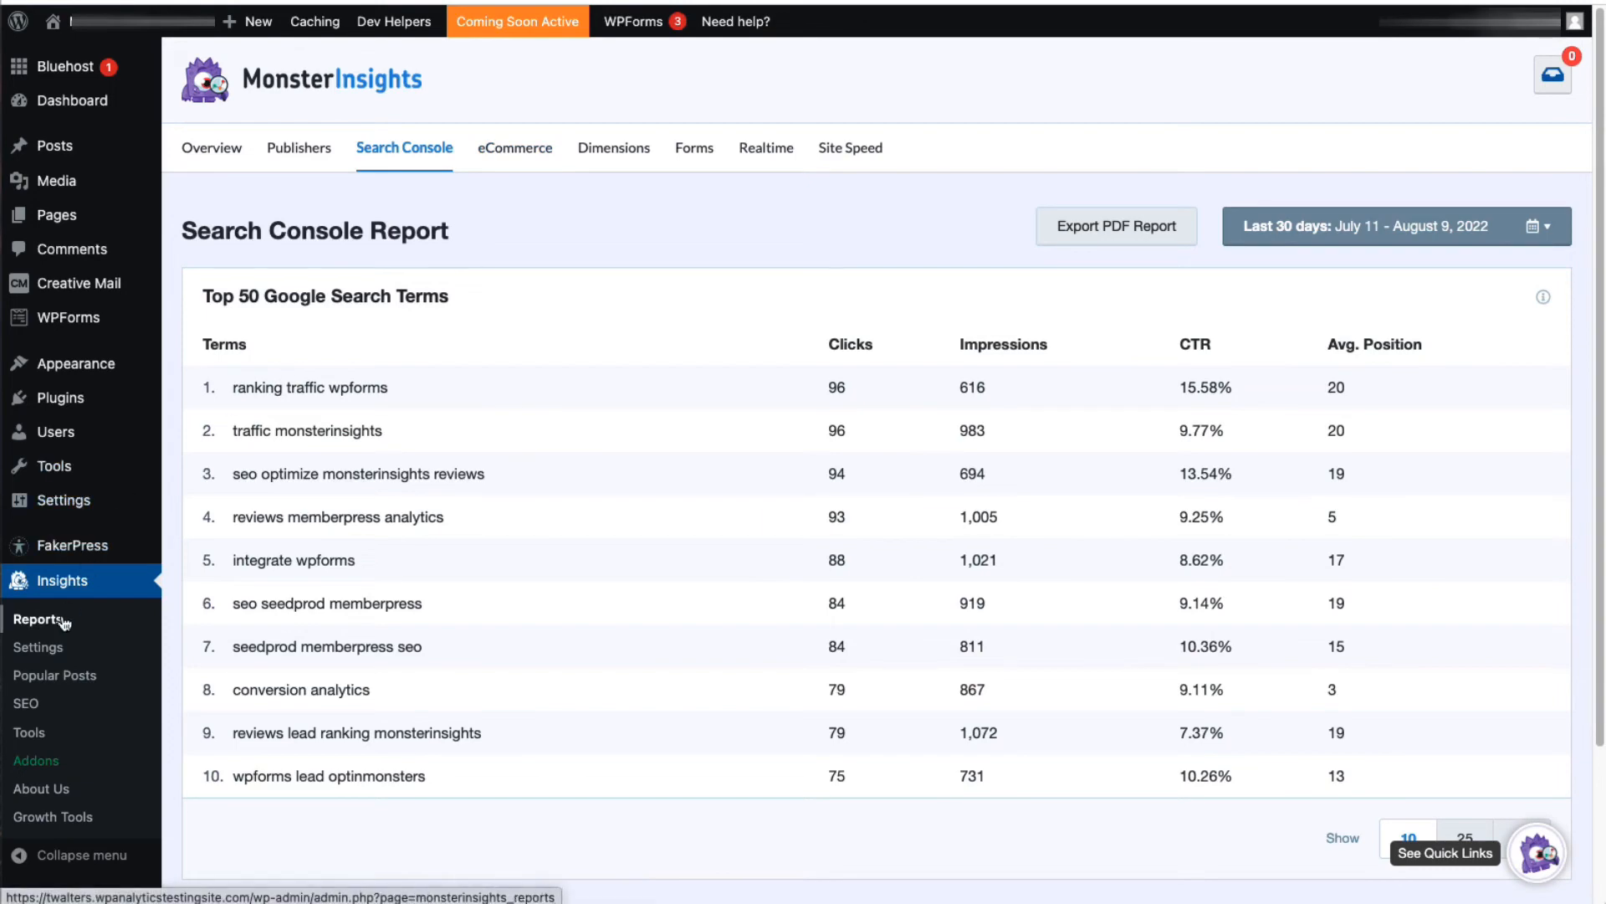
Step: Open the MonsterInsights eCommerce settings and review the eCommerce, affiliate and User ID tracking options
{"action": "left_click", "coordinate": [61, 649]}
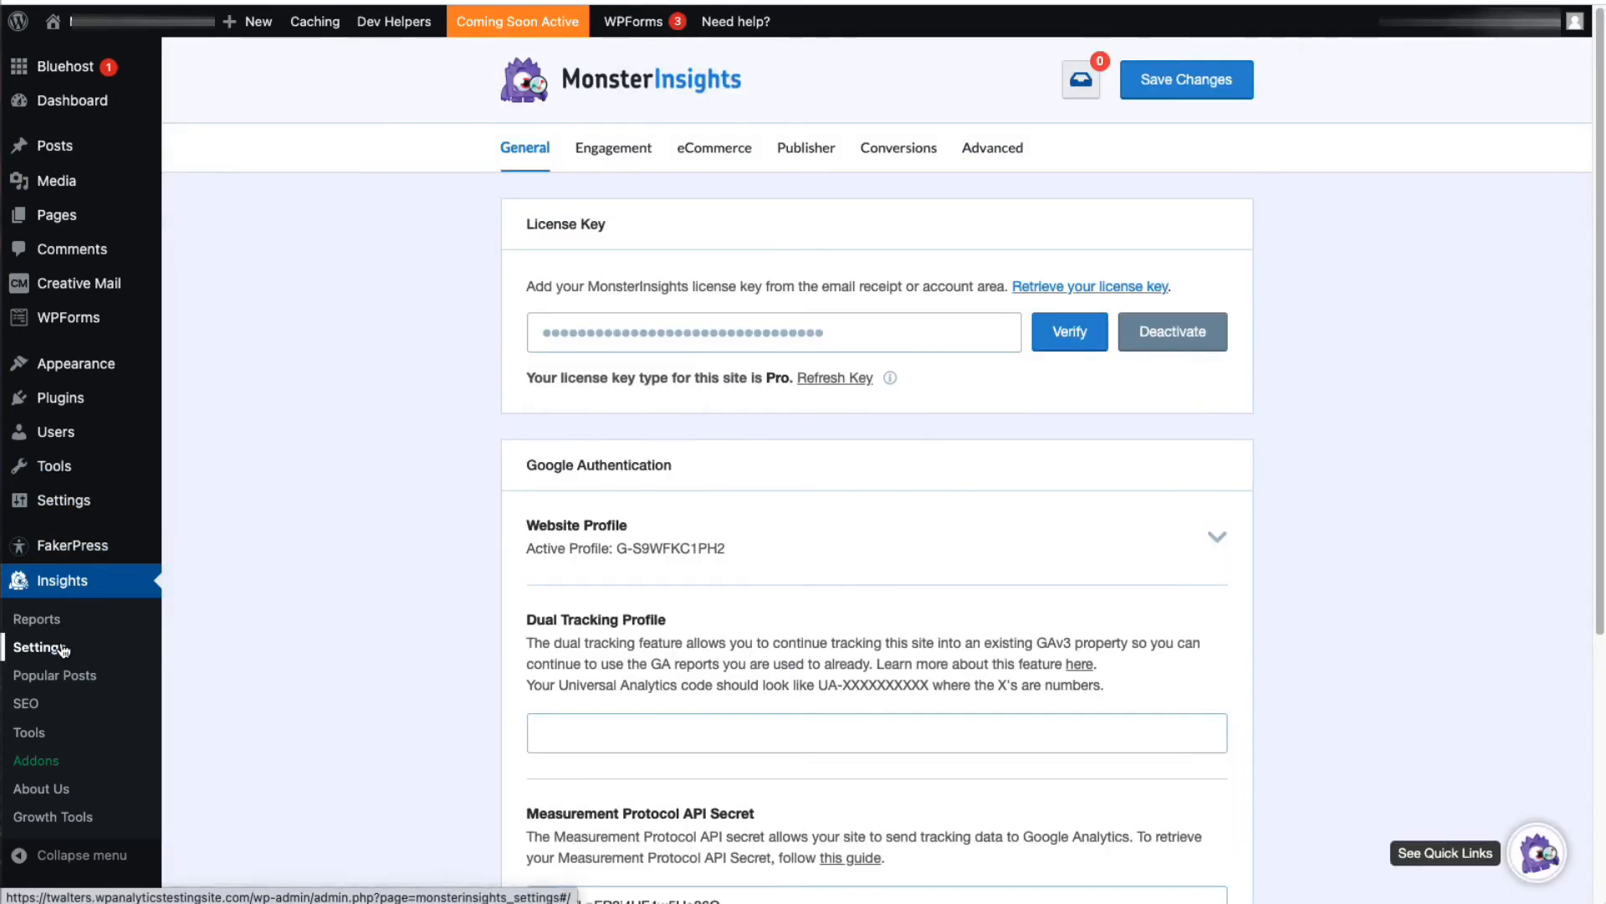
{"action": "left_click", "coordinate": [713, 152]}
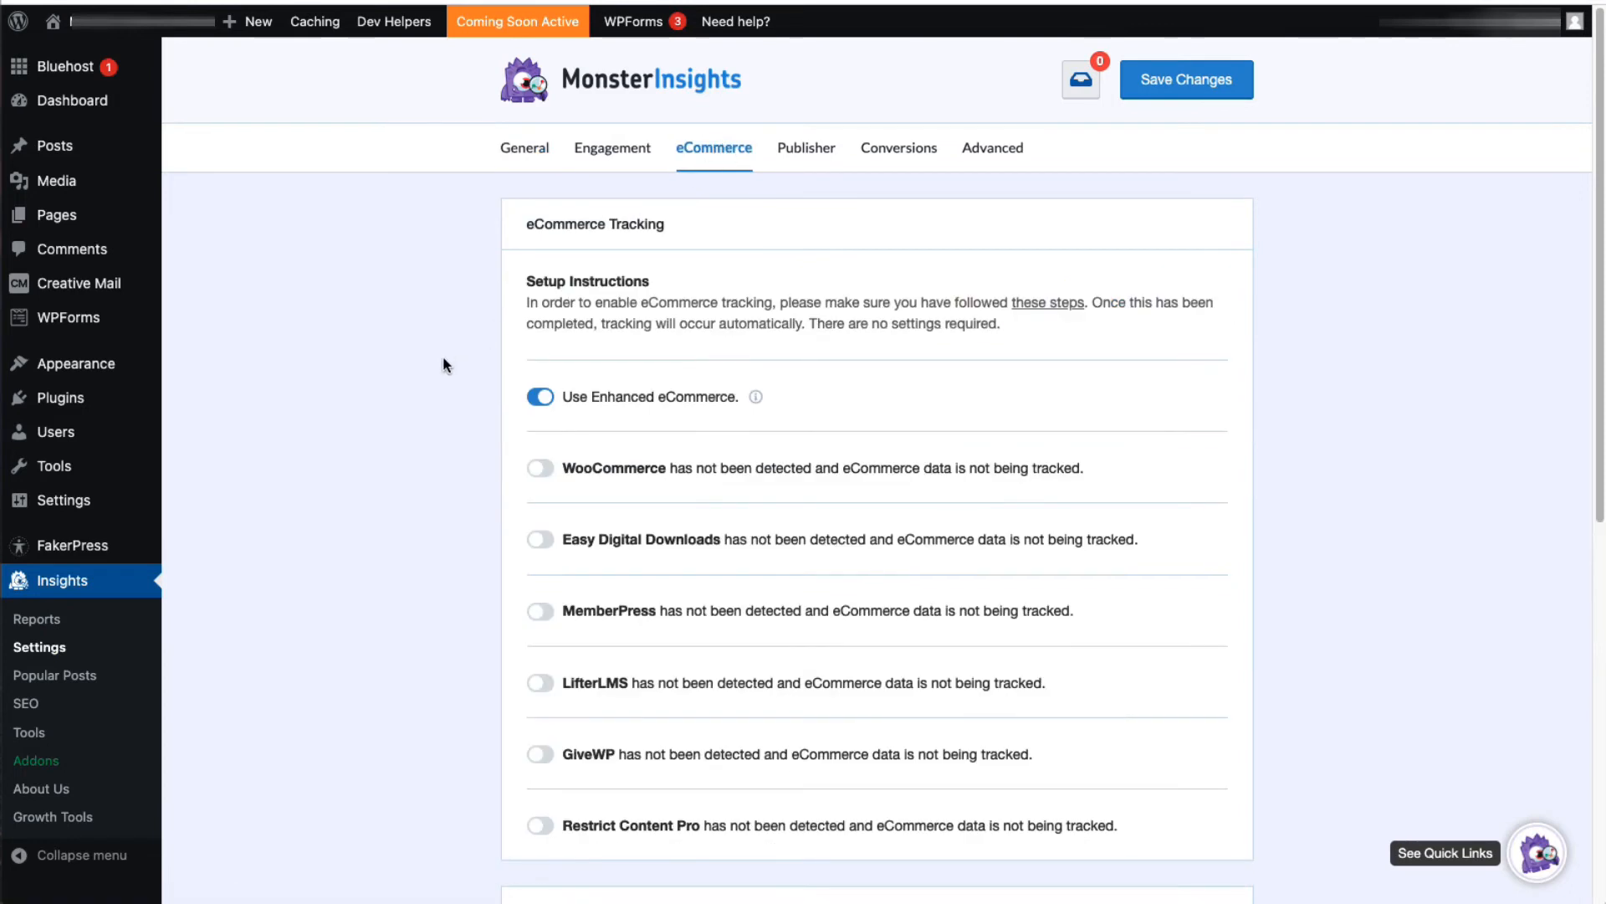
{"action": "scroll", "coordinate": [443, 362], "scroll_direction": "down", "scroll_amount": 2}
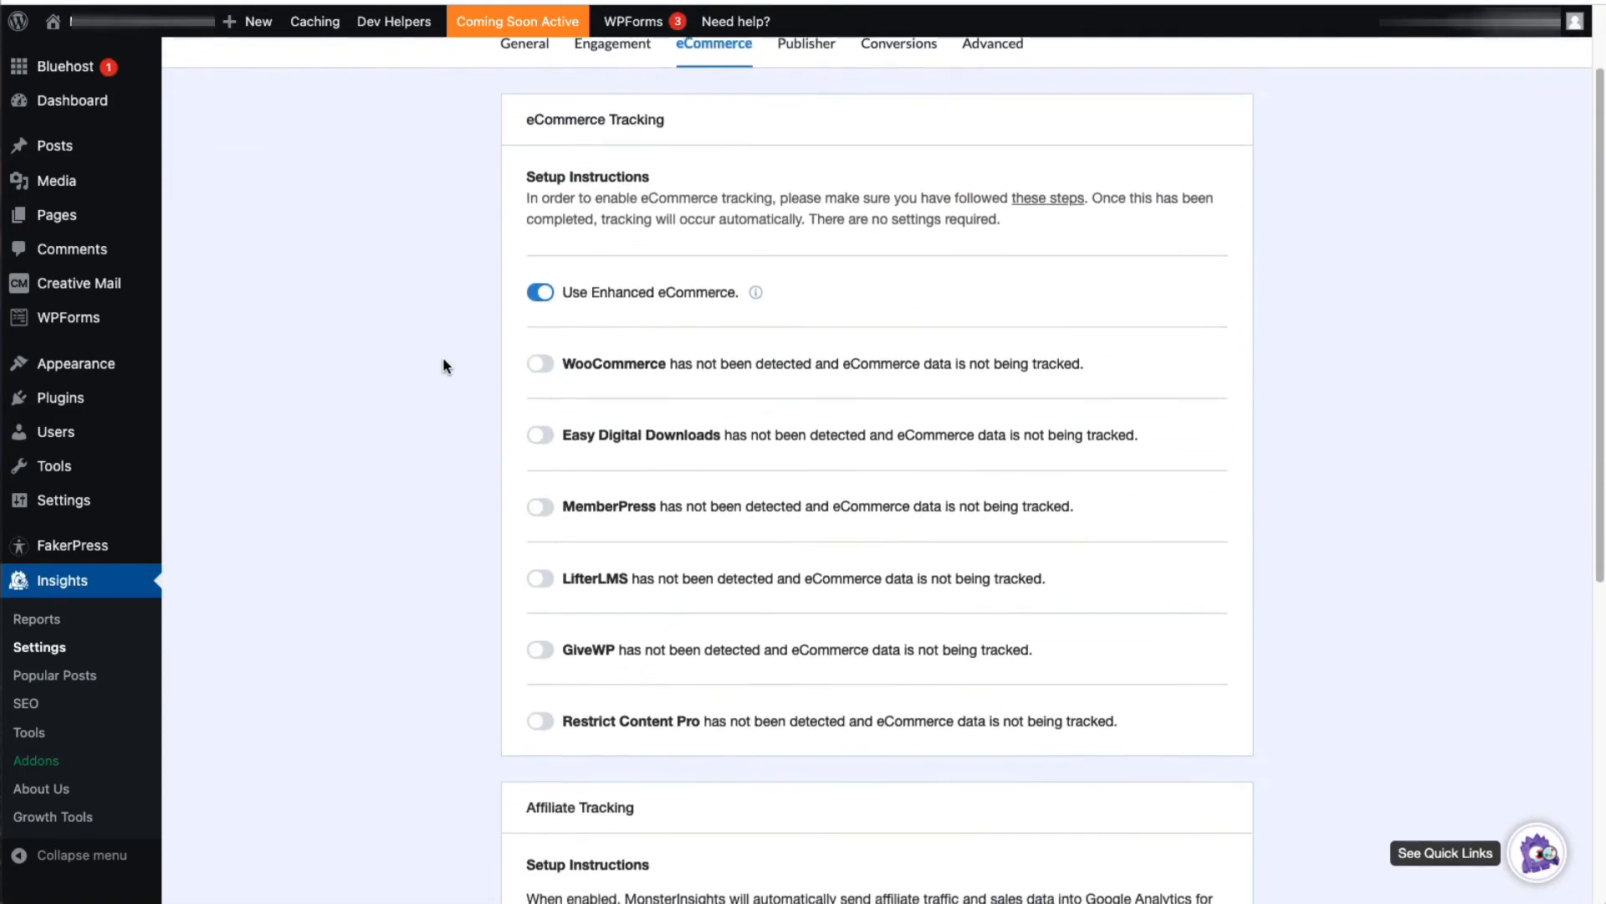
{"action": "scroll", "coordinate": [443, 366], "scroll_direction": "down", "scroll_amount": 1}
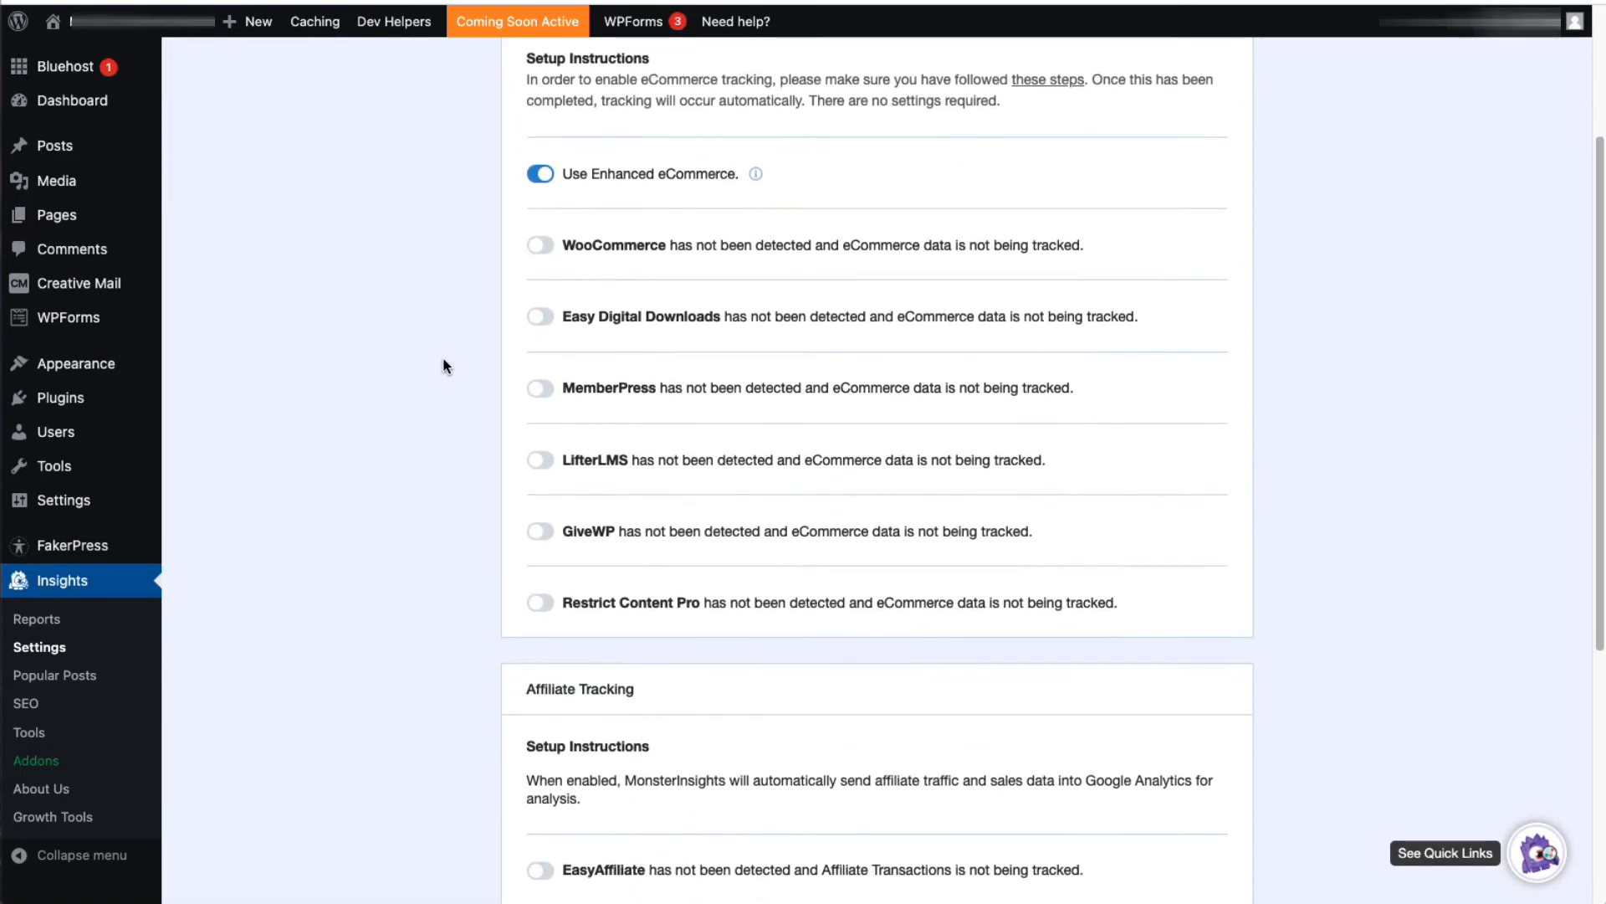
{"action": "scroll", "coordinate": [443, 366], "scroll_direction": "down", "scroll_amount": 2}
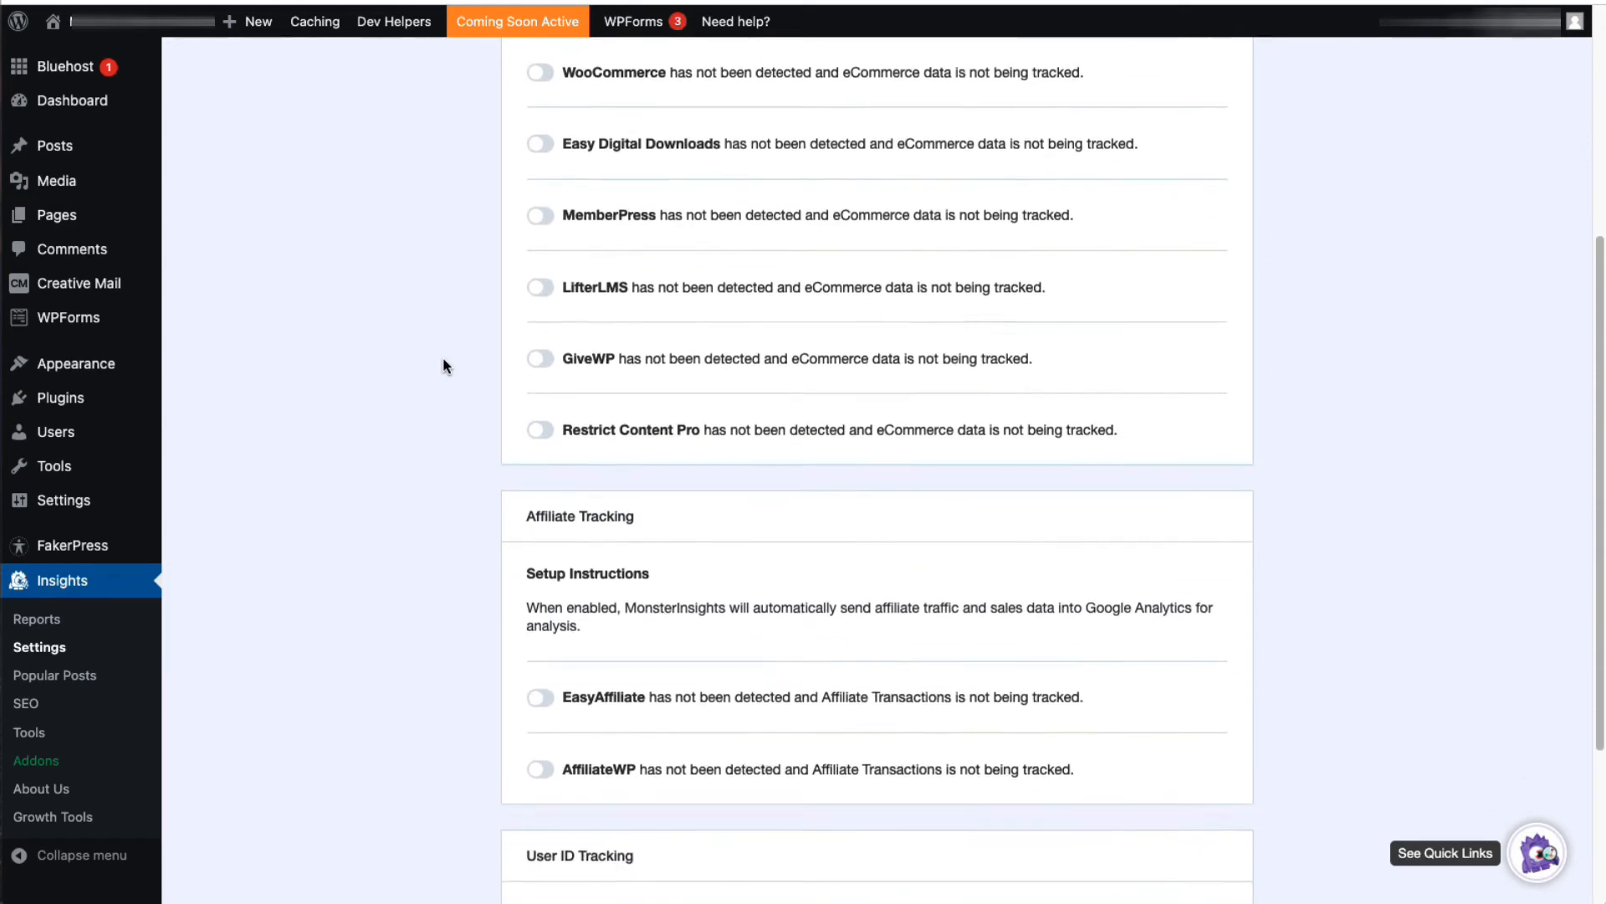
{"action": "scroll", "coordinate": [443, 366], "scroll_direction": "down", "scroll_amount": 3}
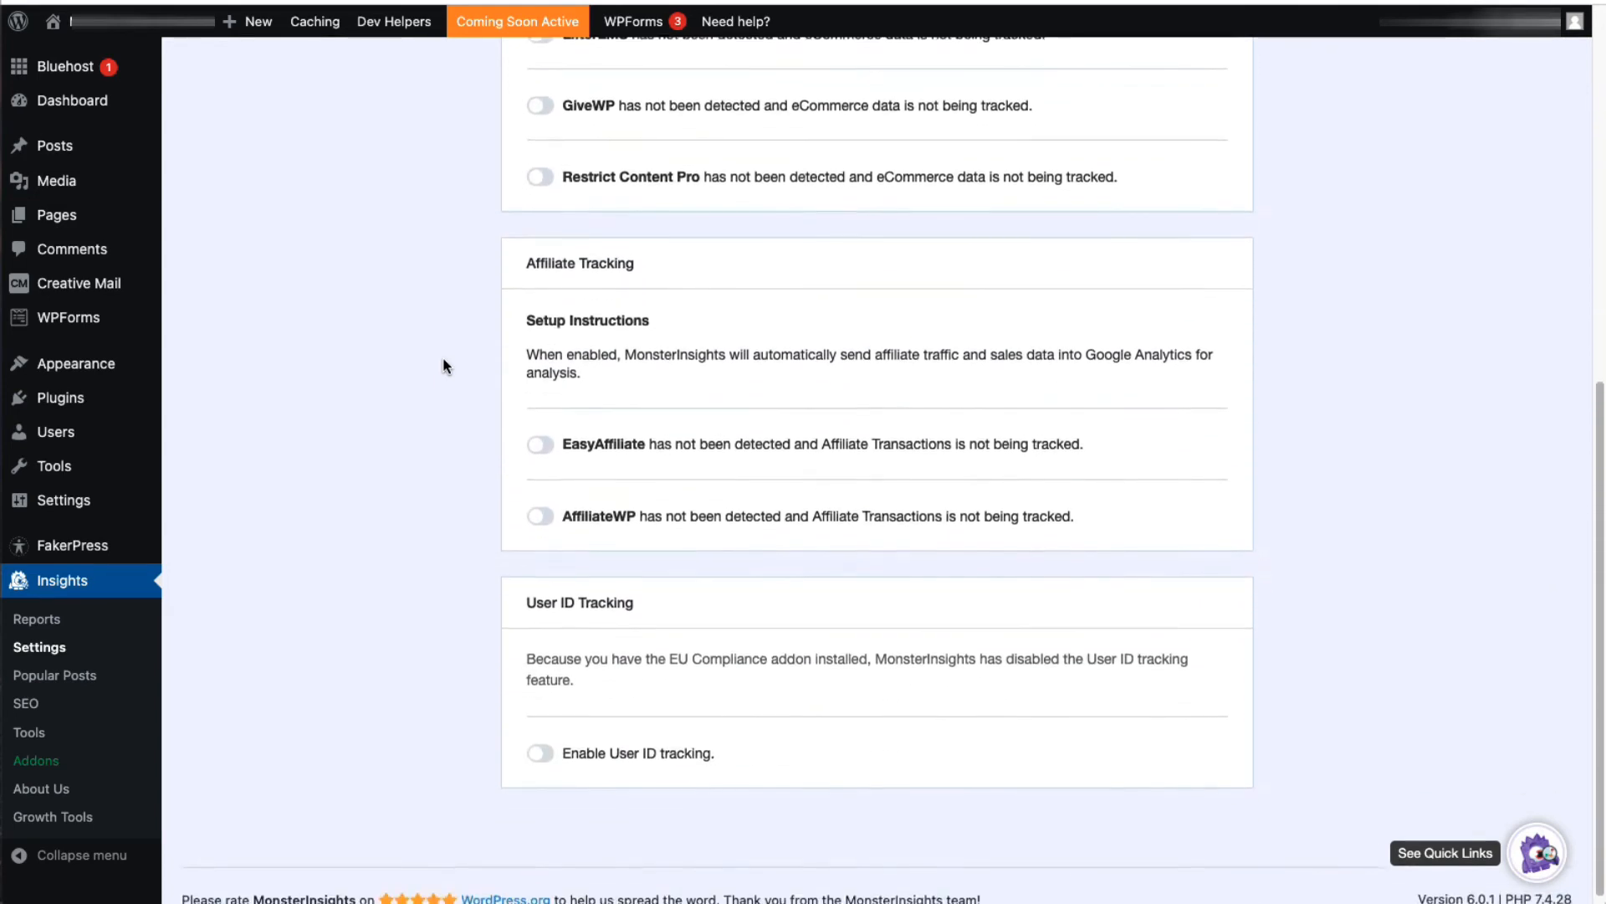
Step: Open the MonsterInsights eCommerce Report and examine its sales metrics, top products, top conversion sources and cart figures
{"action": "left_click", "coordinate": [75, 623]}
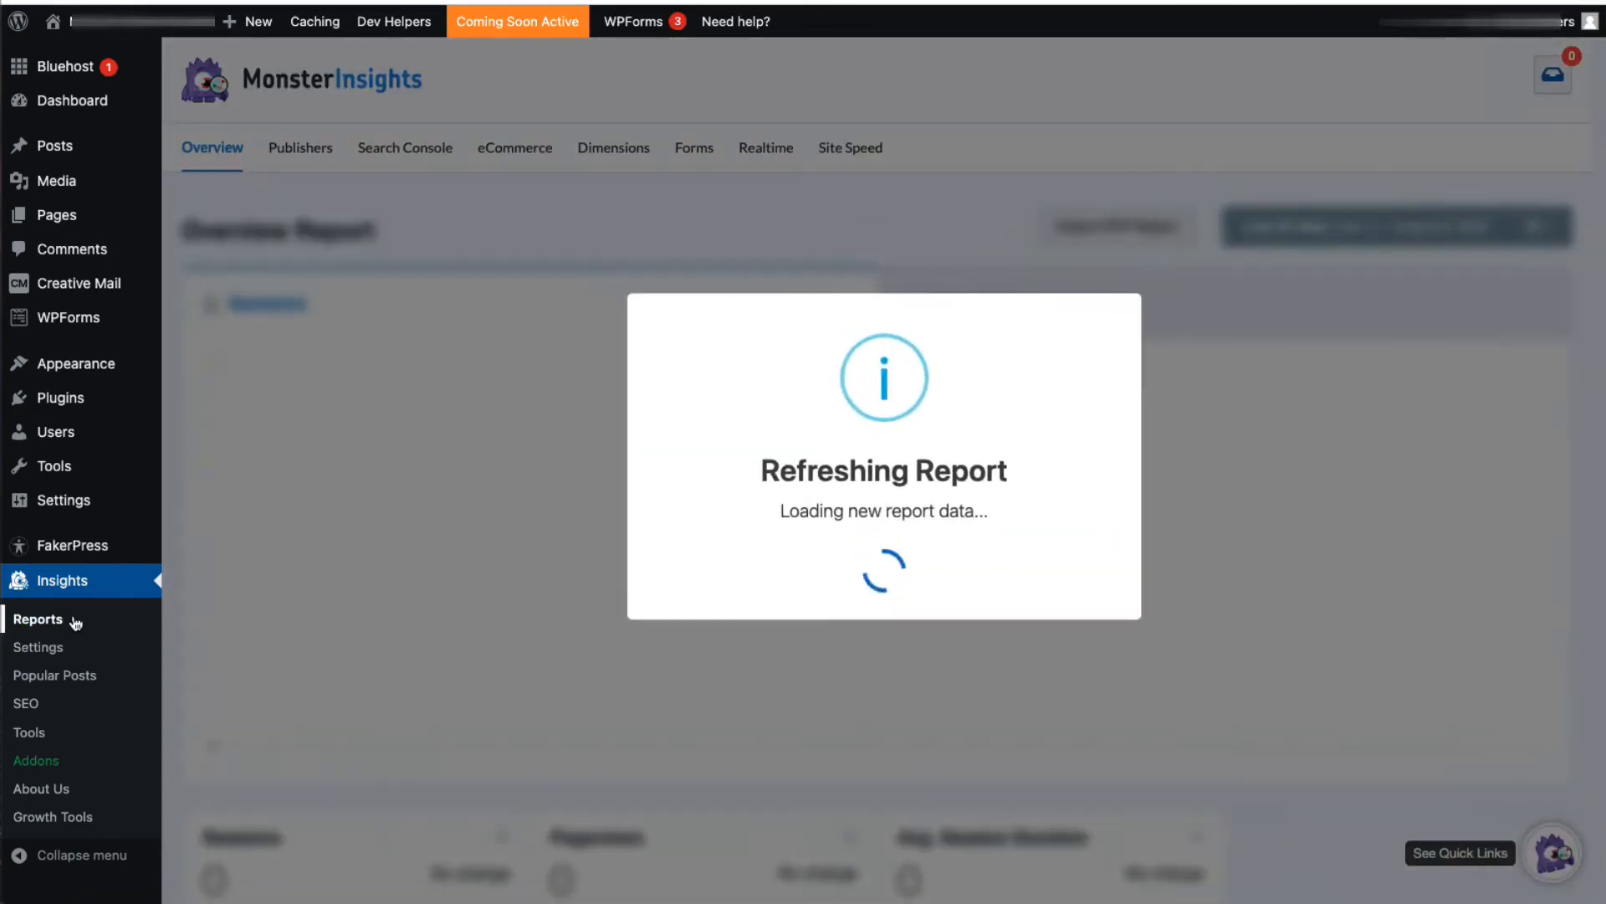
{"action": "left_click", "coordinate": [520, 159]}
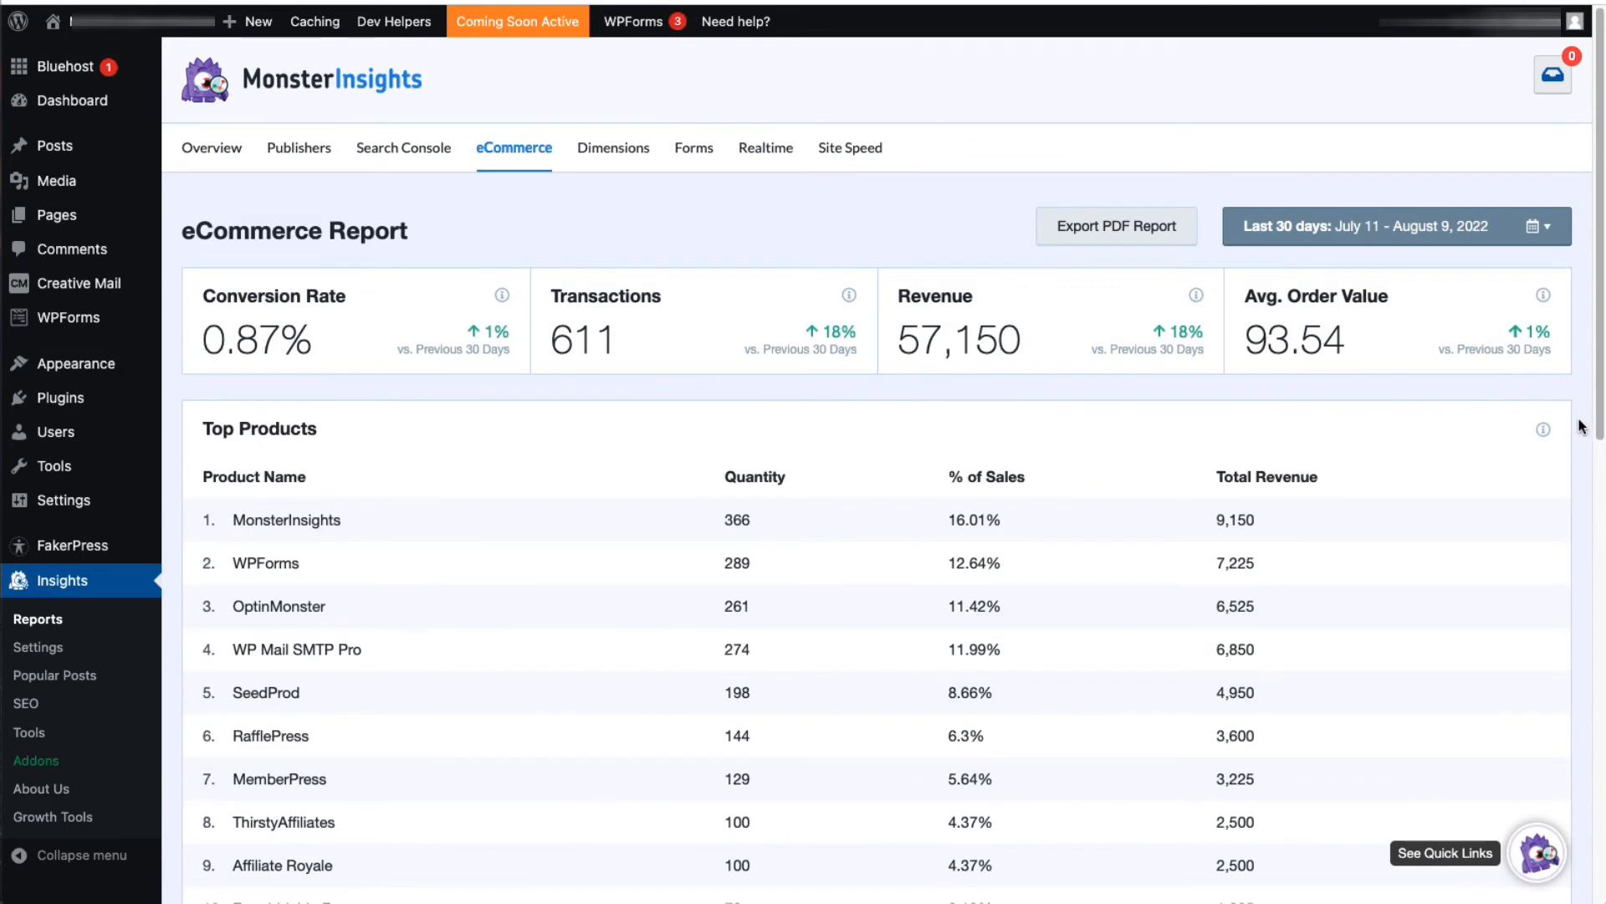
{"action": "scroll", "coordinate": [1581, 427], "scroll_direction": "down", "scroll_amount": 5}
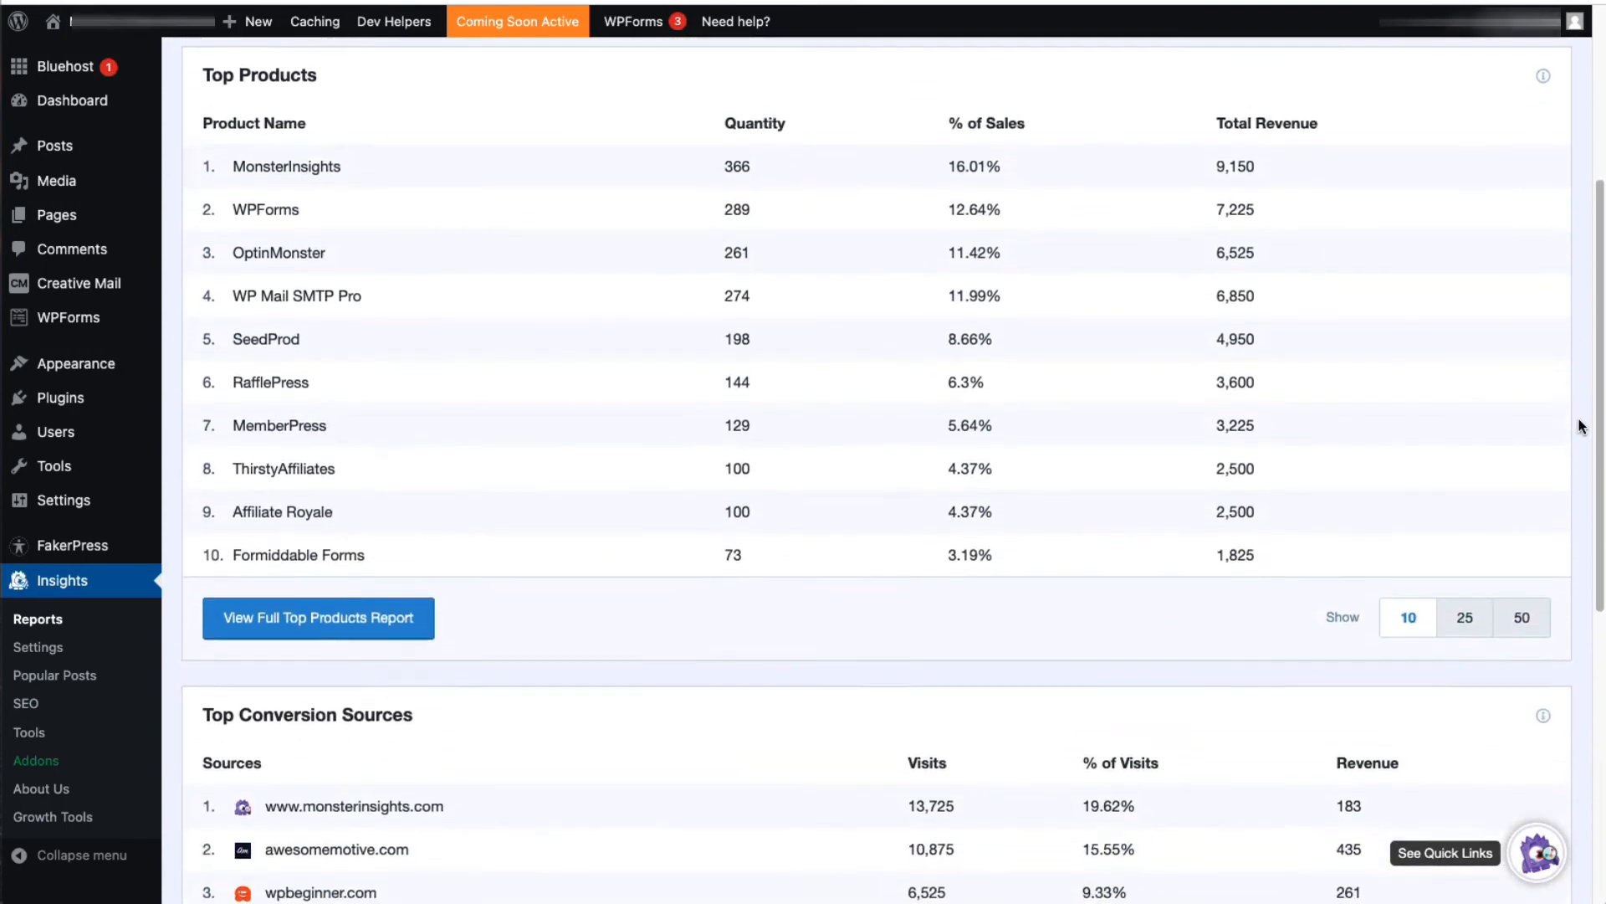
{"action": "scroll", "coordinate": [1581, 426], "scroll_direction": "down", "scroll_amount": 7}
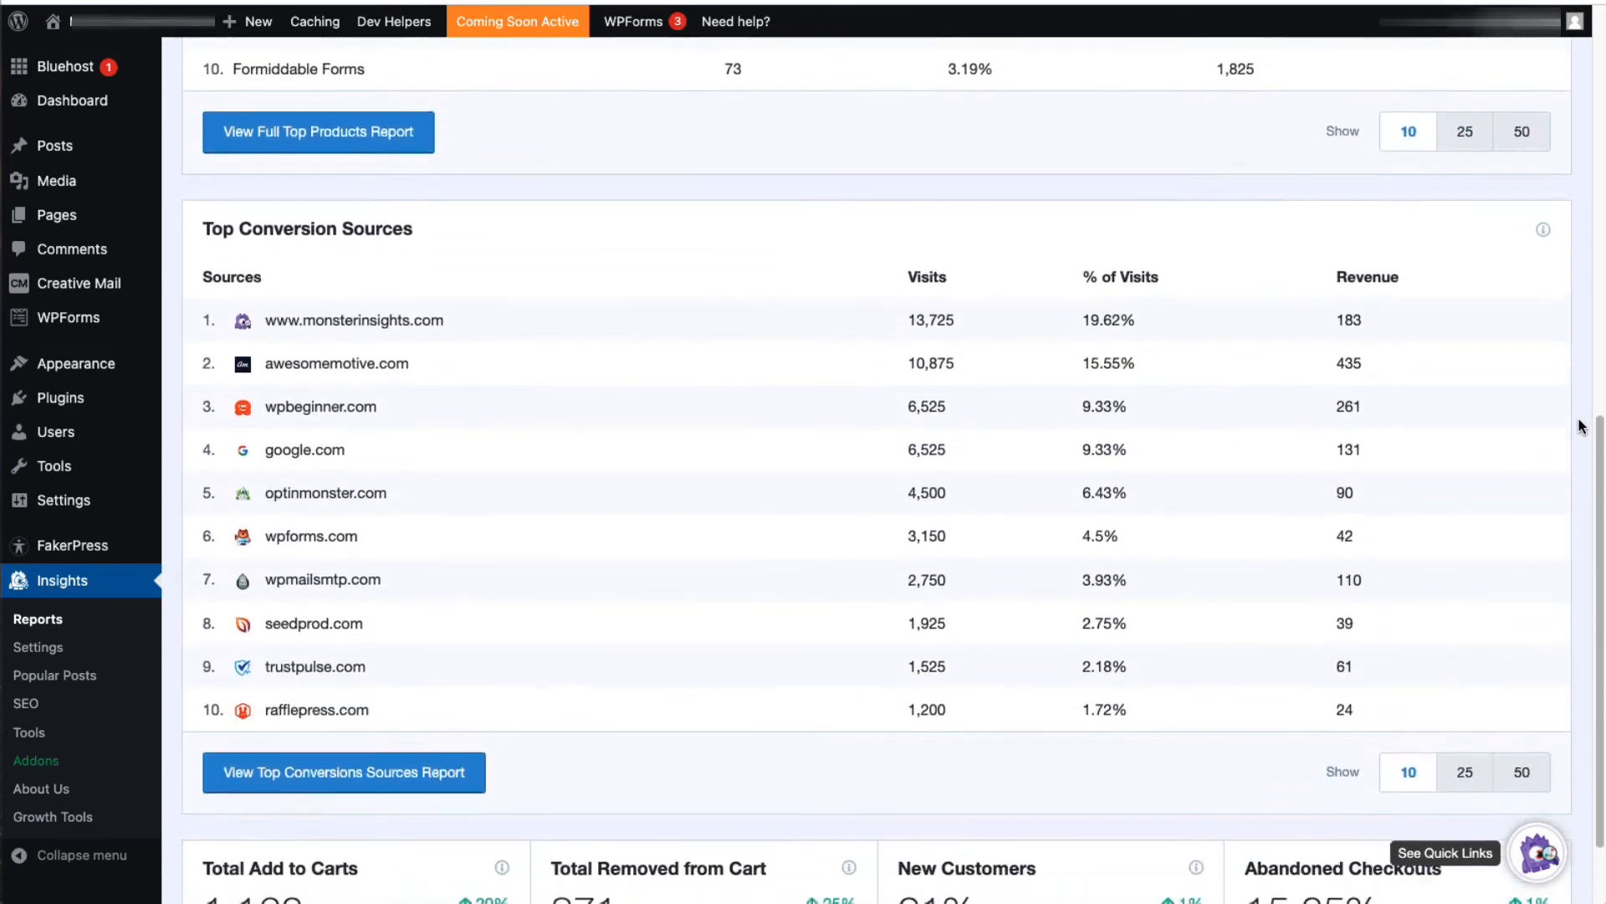
{"action": "scroll", "coordinate": [1582, 427], "scroll_direction": "down", "scroll_amount": 3}
{"action": "scroll", "coordinate": [1577, 424], "scroll_direction": "up", "scroll_amount": 15}
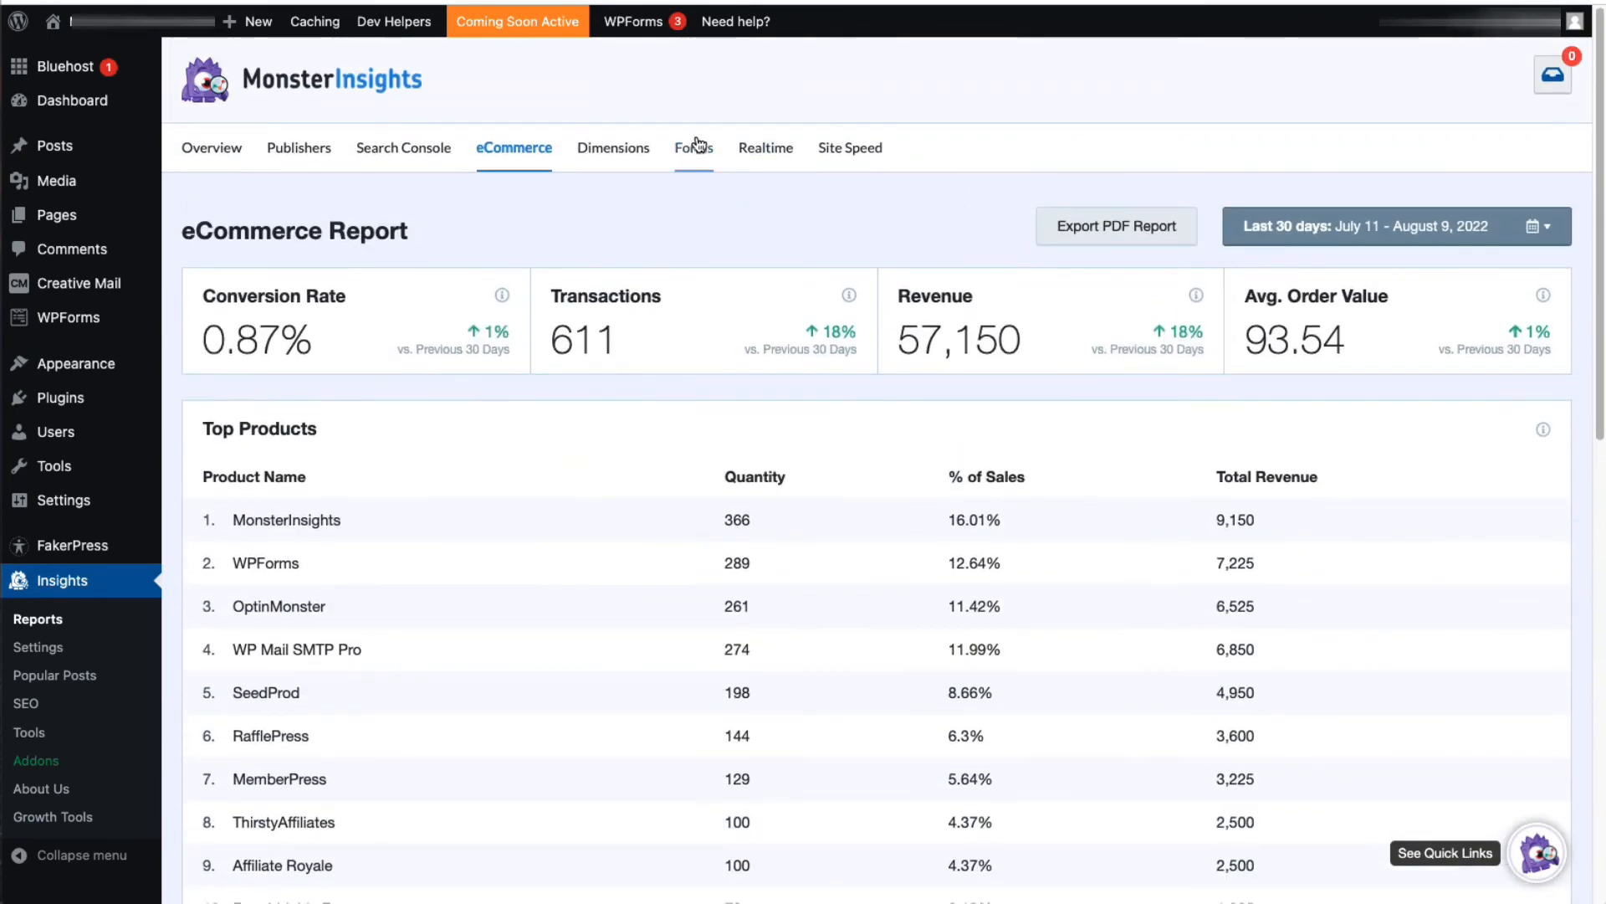
Step: View the most popular tags in the Dimensions Report and the form impressions and conversions in the Forms Report
{"action": "left_click", "coordinate": [630, 147]}
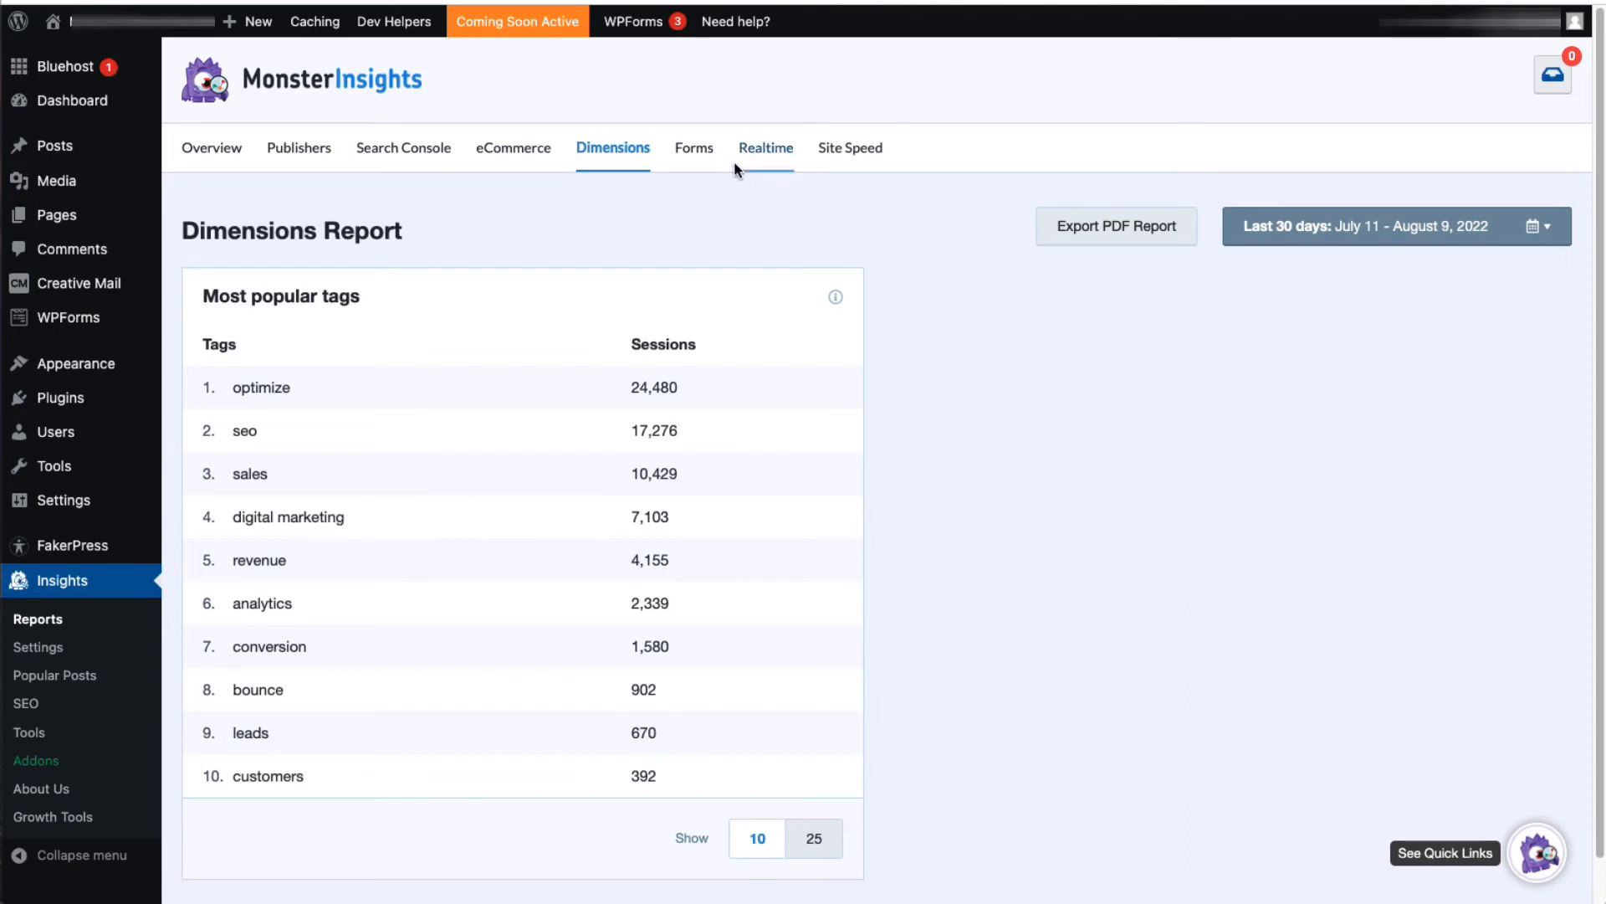
{"action": "left_click", "coordinate": [683, 150]}
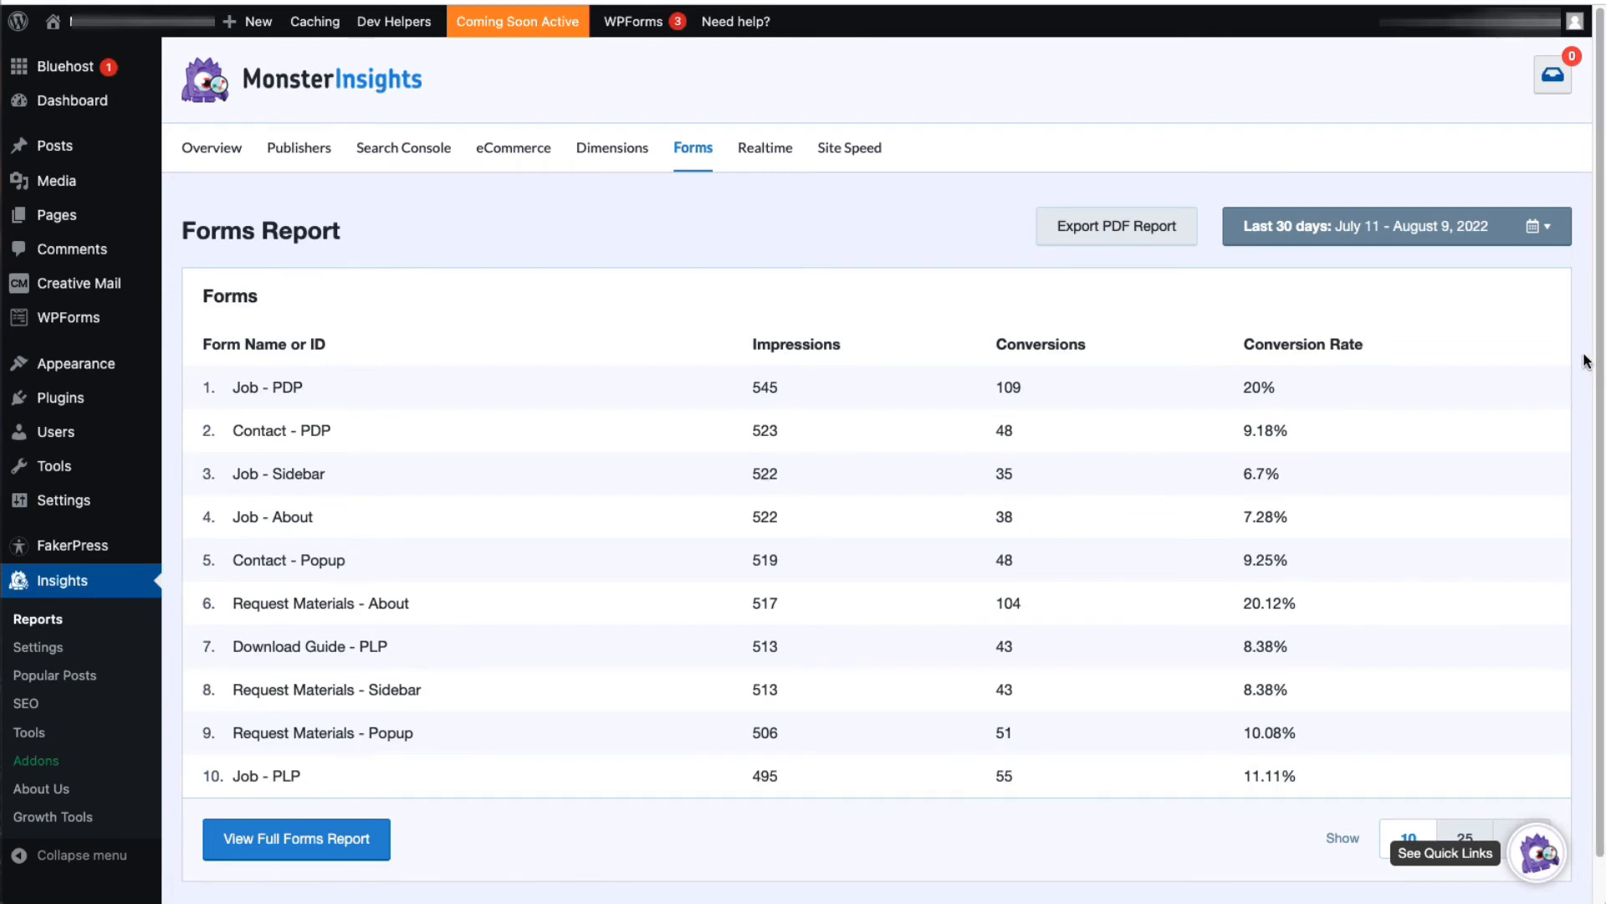
{"action": "scroll", "coordinate": [1584, 358], "scroll_direction": "down", "scroll_amount": 1}
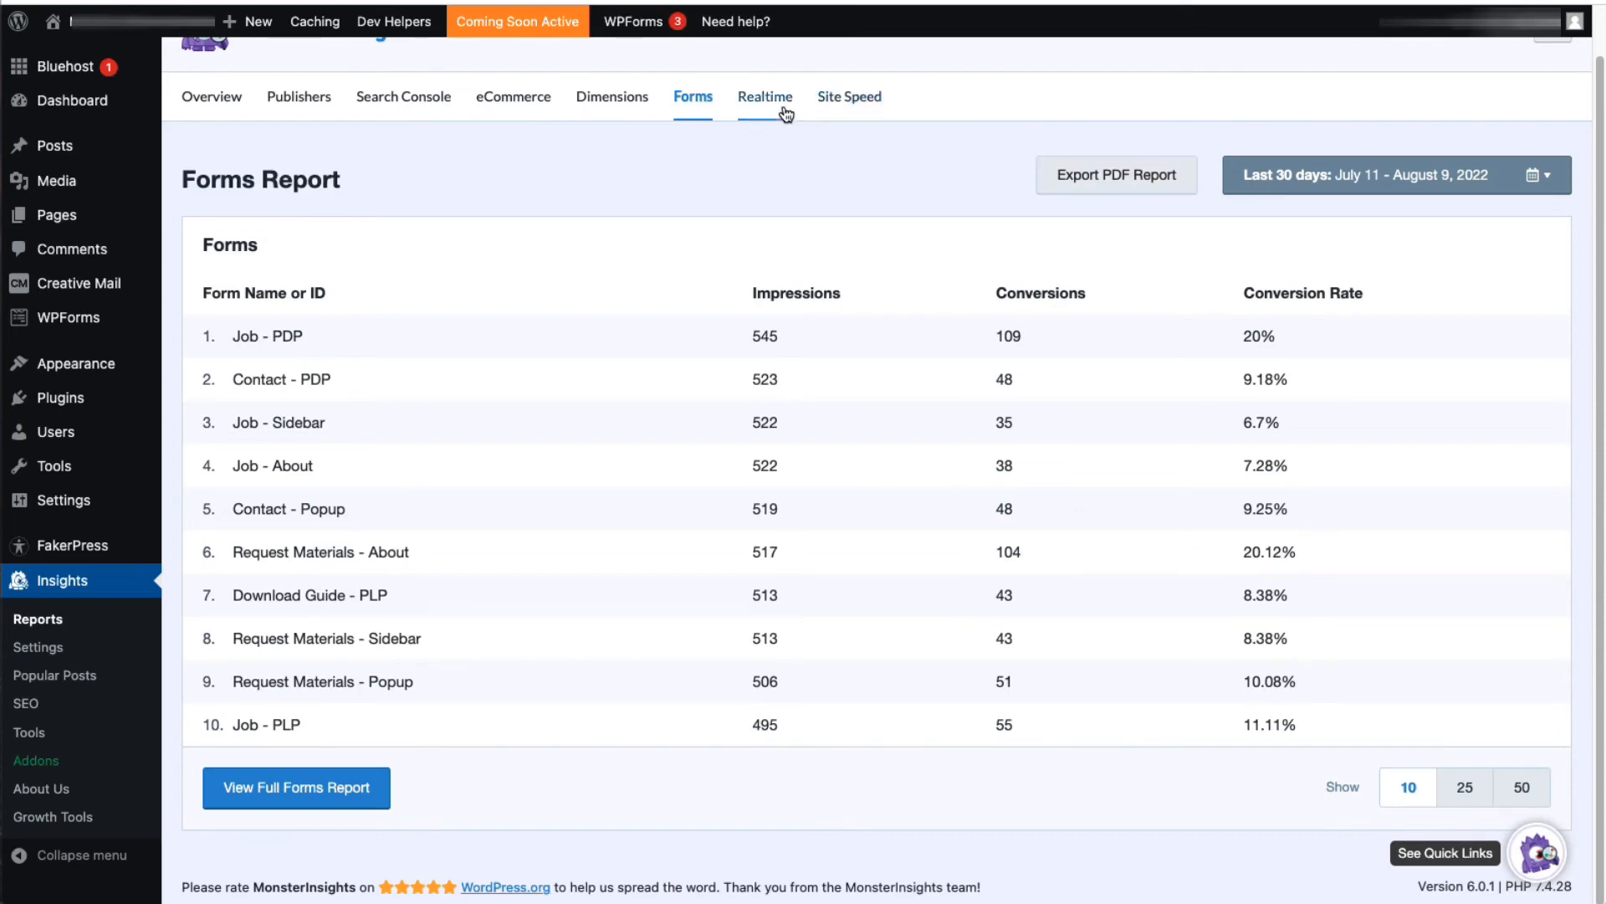
Step: View the Real-Time Report's active users and pageviews per minute, and open the Site Speed report
{"action": "left_click", "coordinate": [758, 99]}
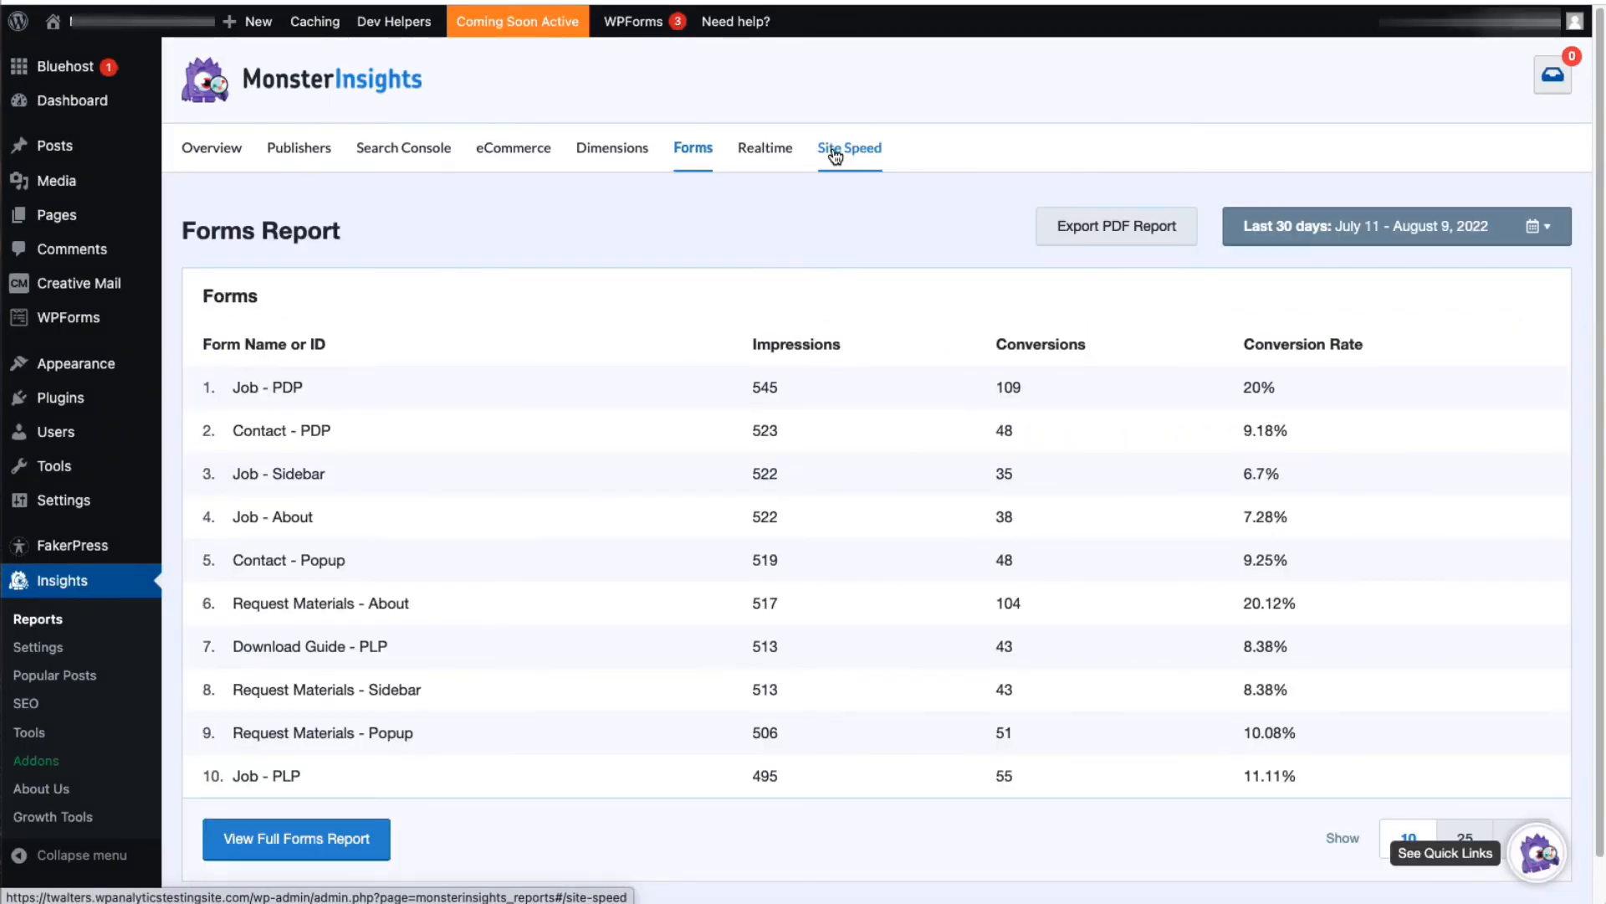
{"action": "left_click", "coordinate": [834, 153]}
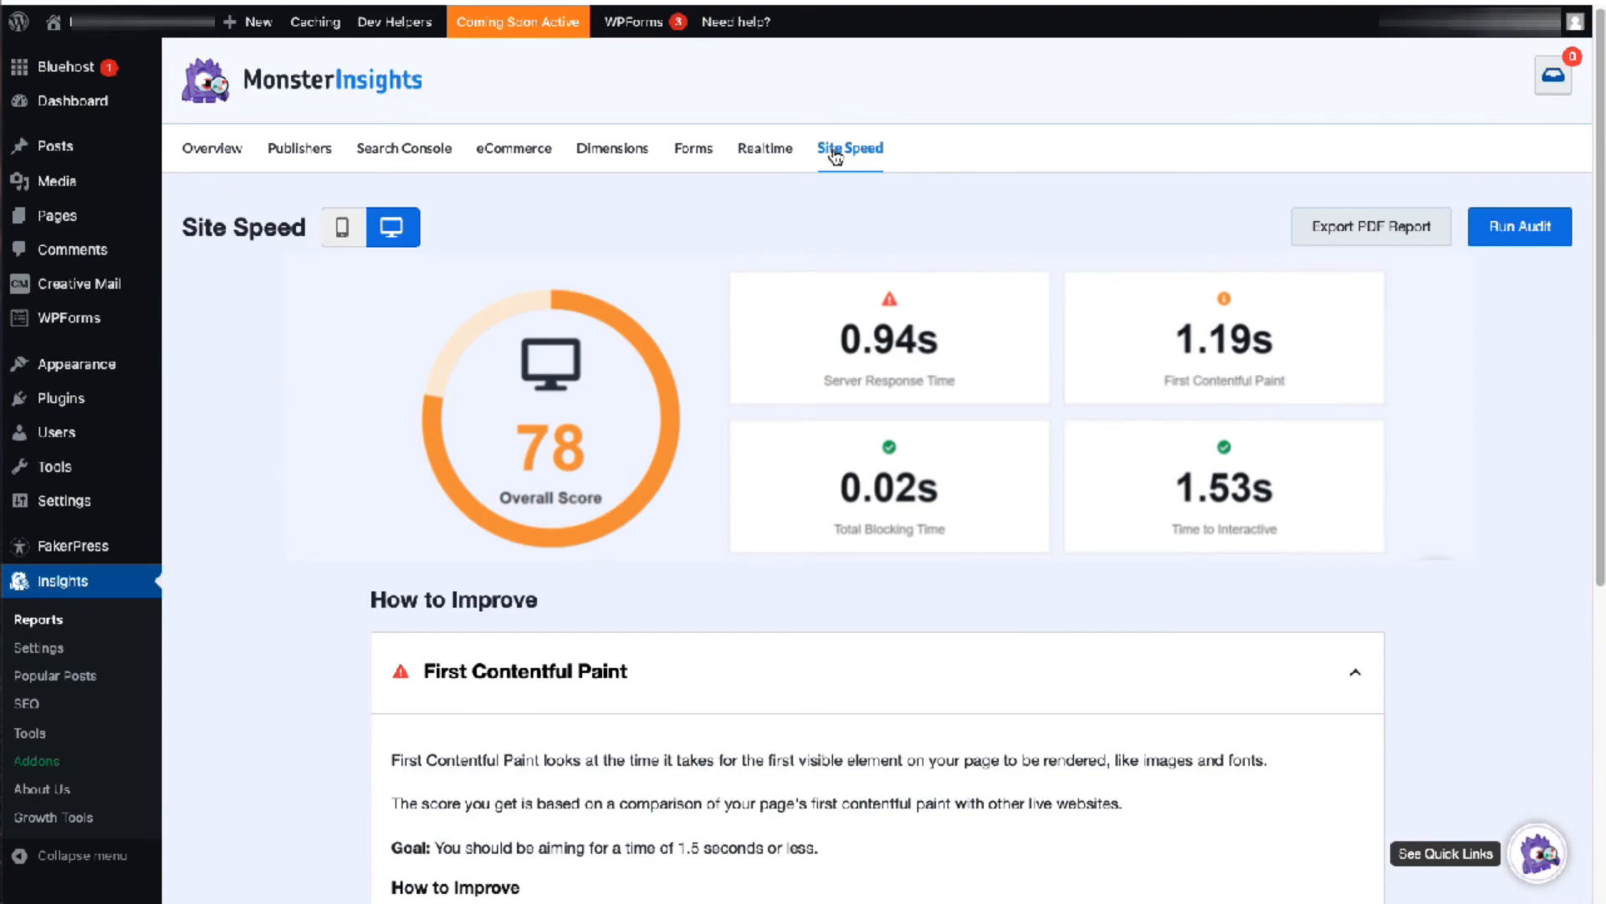